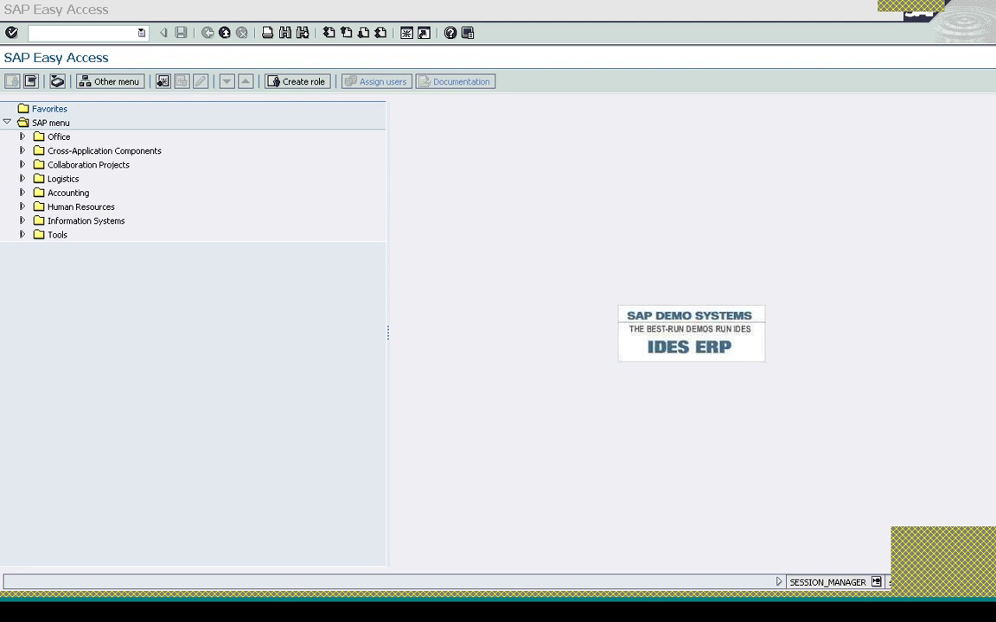
# - Run transaction /ospro and display the SAP Reference IMG
pyautogui.click(91, 30)
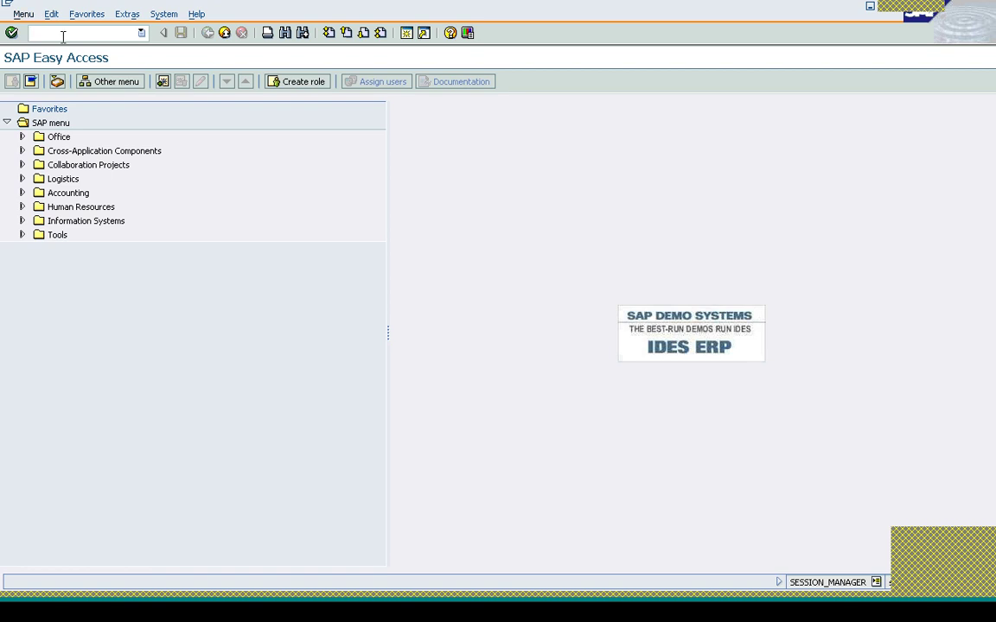
pyautogui.write('/ospr')
pyautogui.write('o')
pyautogui.press('Return')
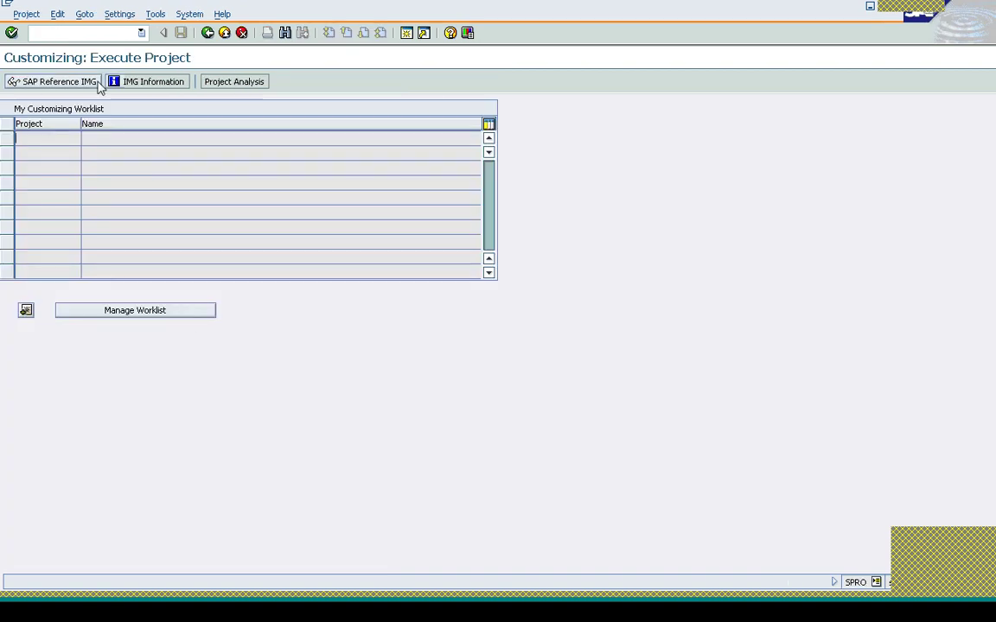
pyautogui.click(87, 86)
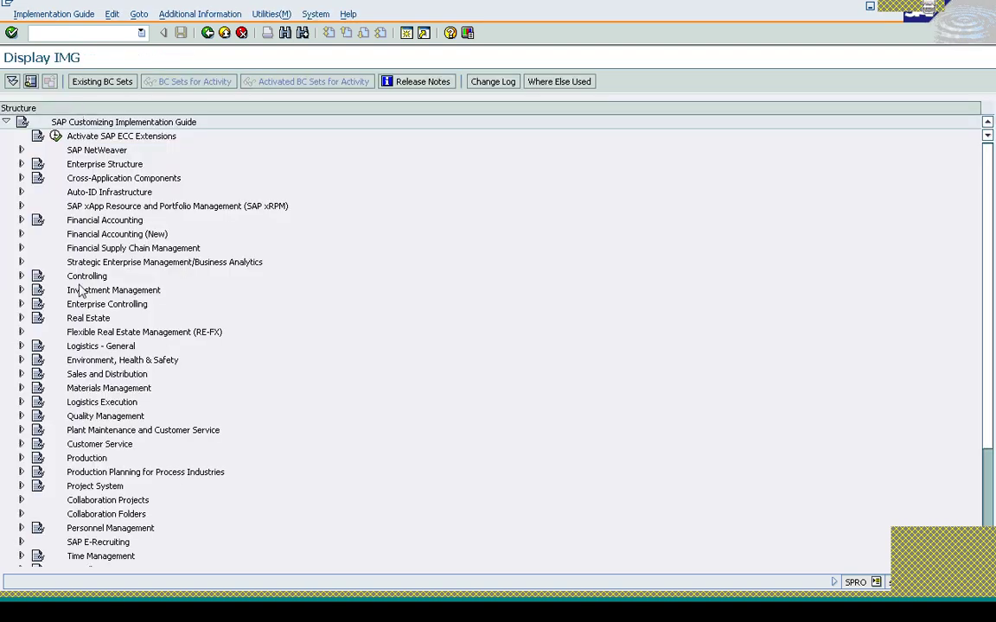
# - Open the Define Item Categories activity under Sales and Distribution > Sales > Sales Documents > Sales Document Item
pyautogui.click(21, 374)
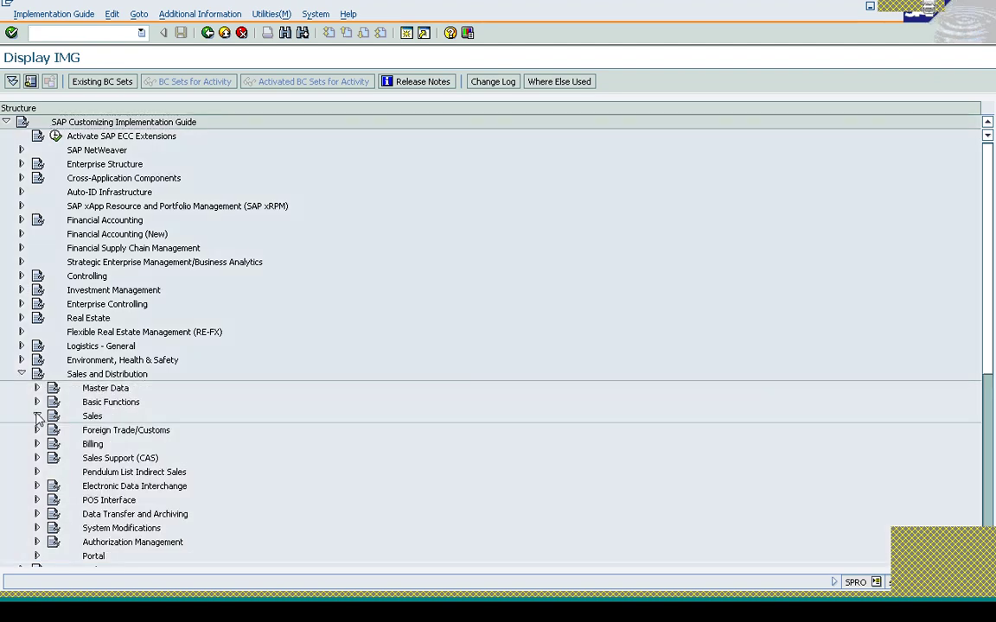
pyautogui.click(37, 416)
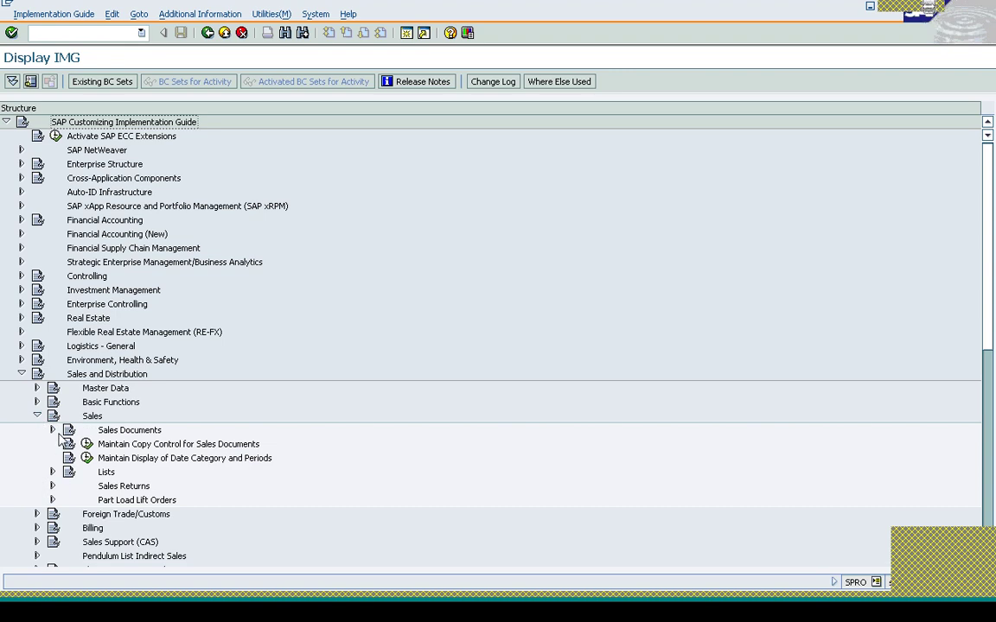
pyautogui.click(52, 430)
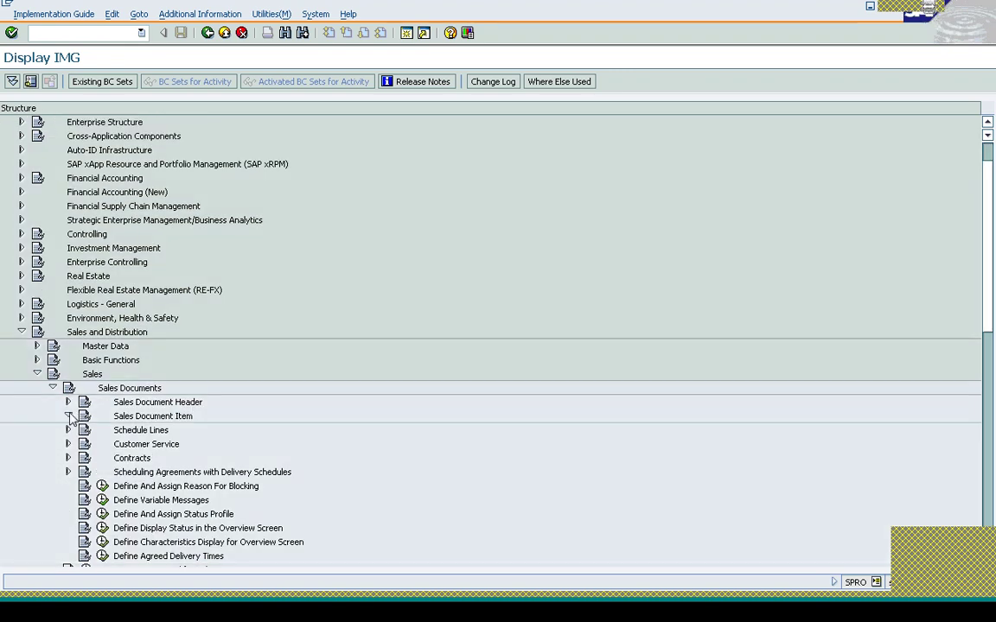
pyautogui.click(70, 417)
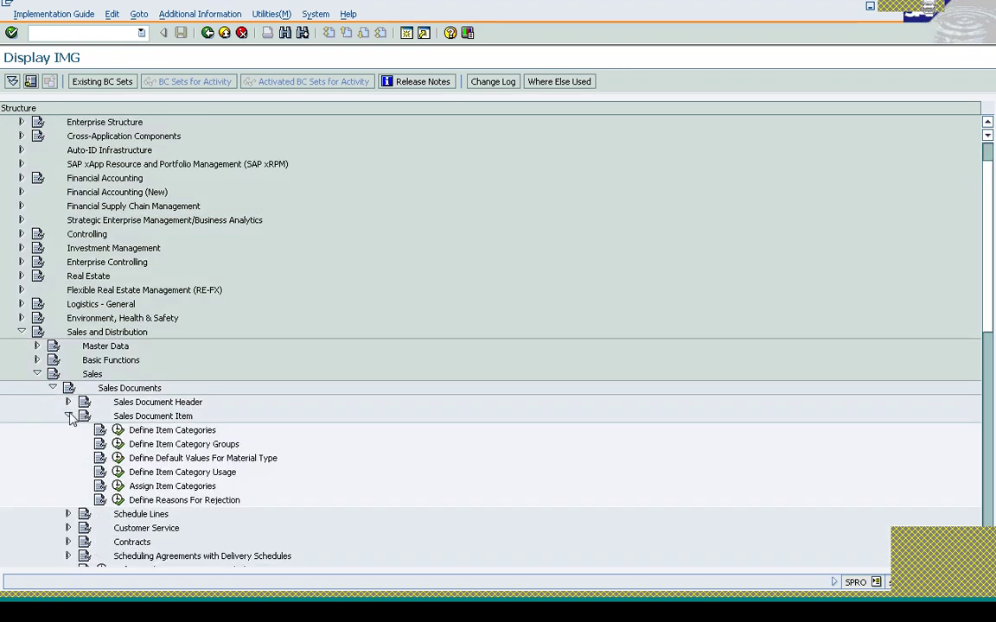
pyautogui.click(118, 430)
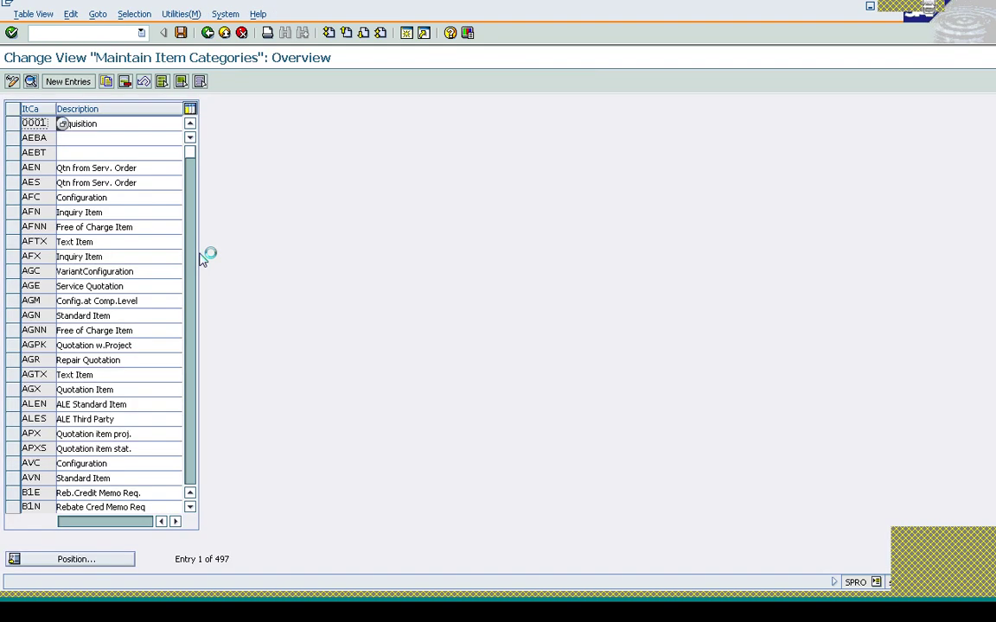
# - Position the item category list at TAS and display the details of that item category
pyautogui.click(53, 563)
pyautogui.write('TAN')
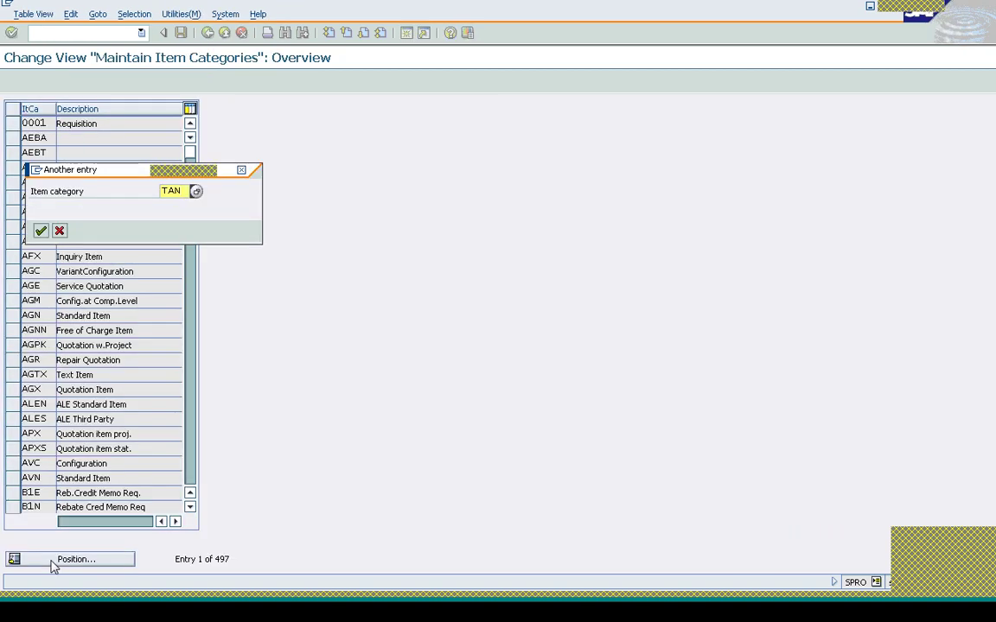
pyautogui.press('BackSpace')
pyautogui.write('S')
pyautogui.press('Return')
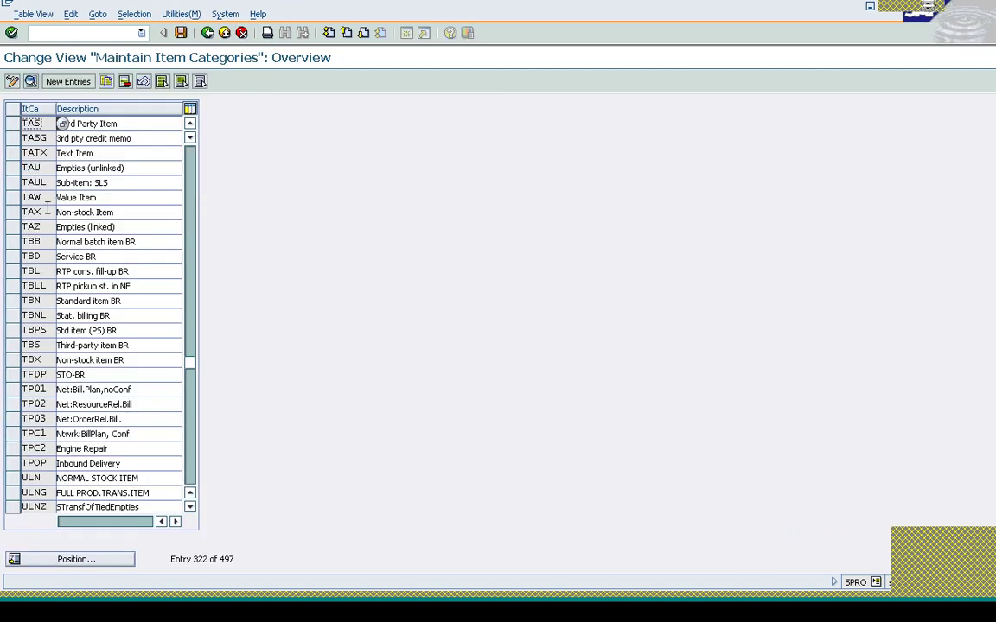
pyautogui.doubleClick(41, 125)
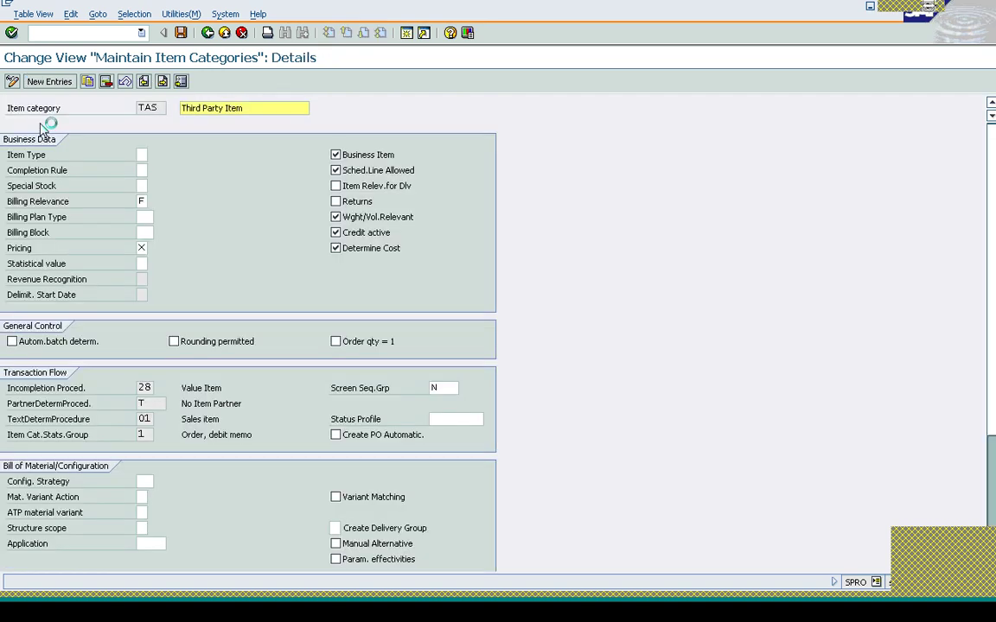
# - Examine the billing relevance, pricing and cost determination settings of item category TAS, including the possible billing relevance values
pyautogui.click(141, 202)
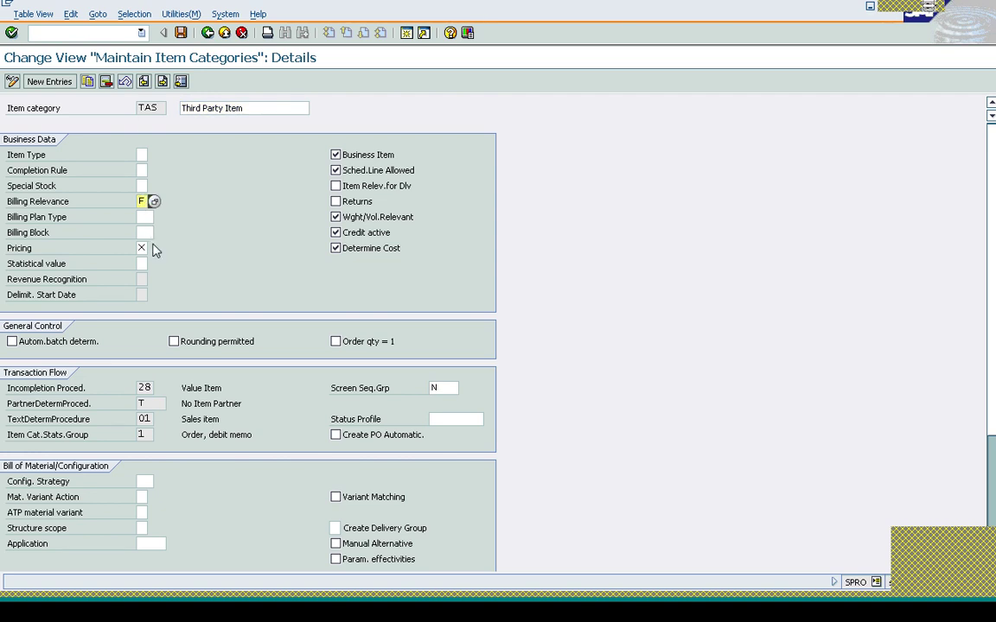
pyautogui.click(144, 248)
pyautogui.click(144, 201)
pyautogui.click(151, 201)
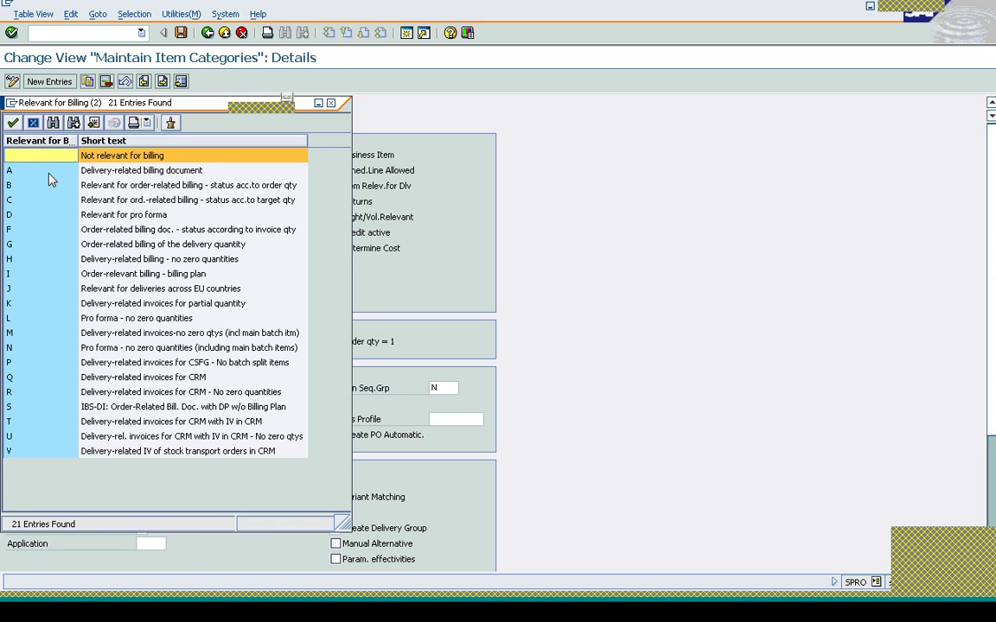
pyautogui.click(99, 231)
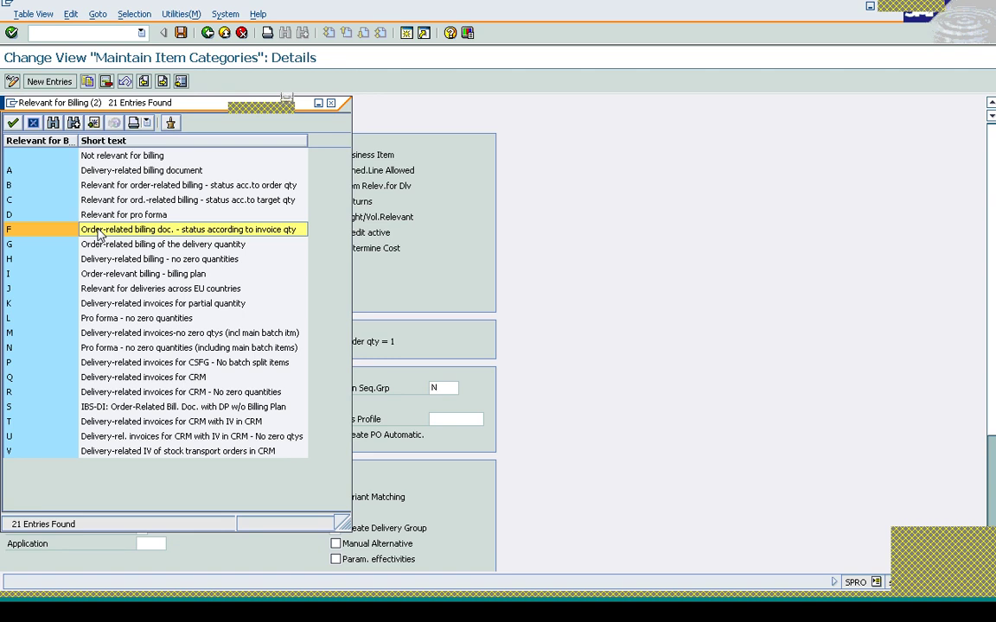
pyautogui.click(33, 122)
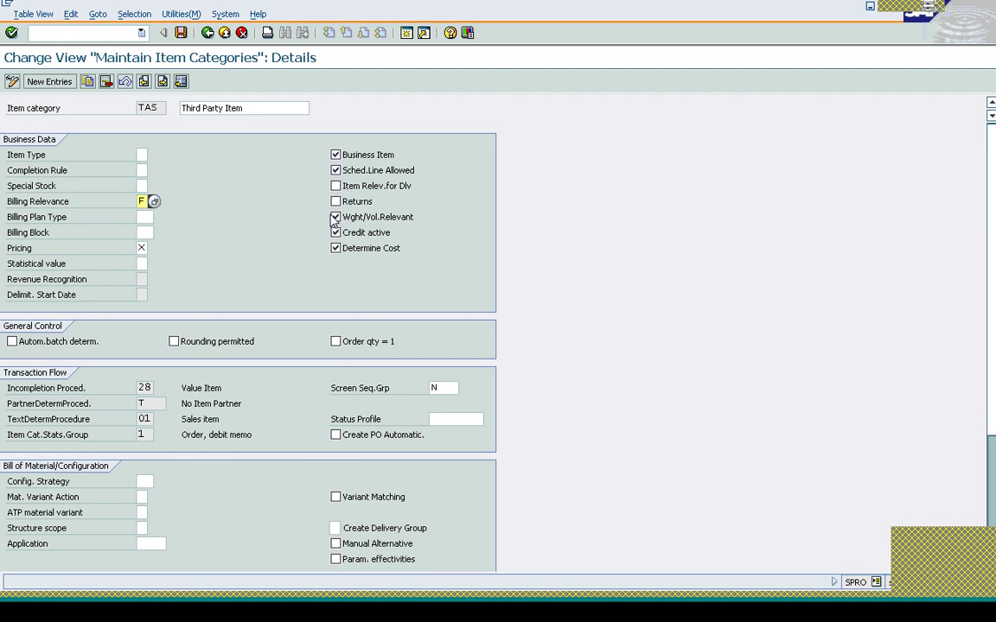
pyautogui.click(335, 248)
pyautogui.click(335, 248)
# - Return to the IMG structure and open the Assign Item Categories activity under Sales Document Item
pyautogui.click(207, 33)
pyautogui.click(207, 33)
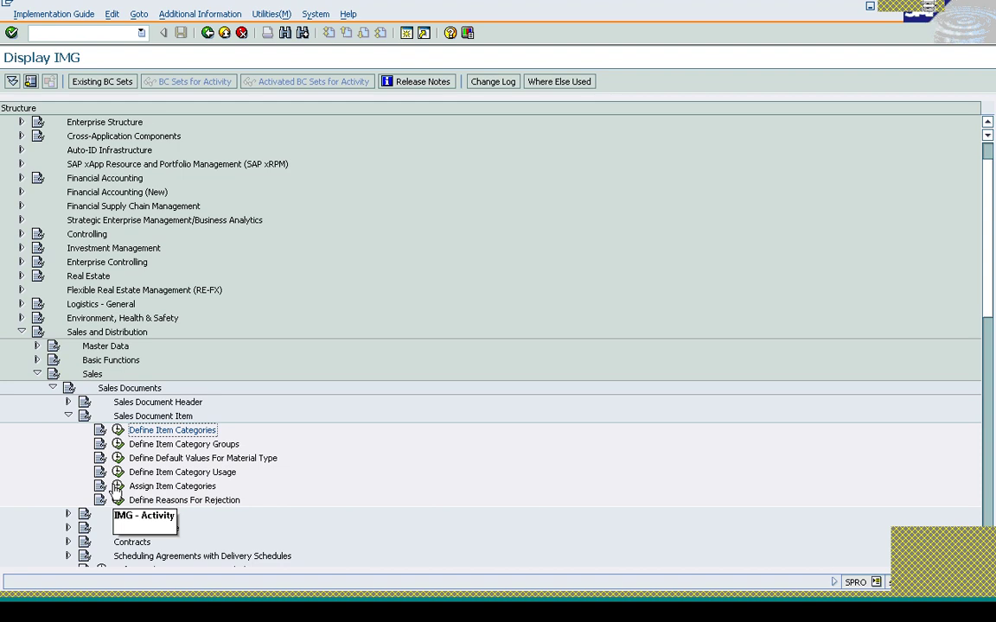
pyautogui.click(117, 485)
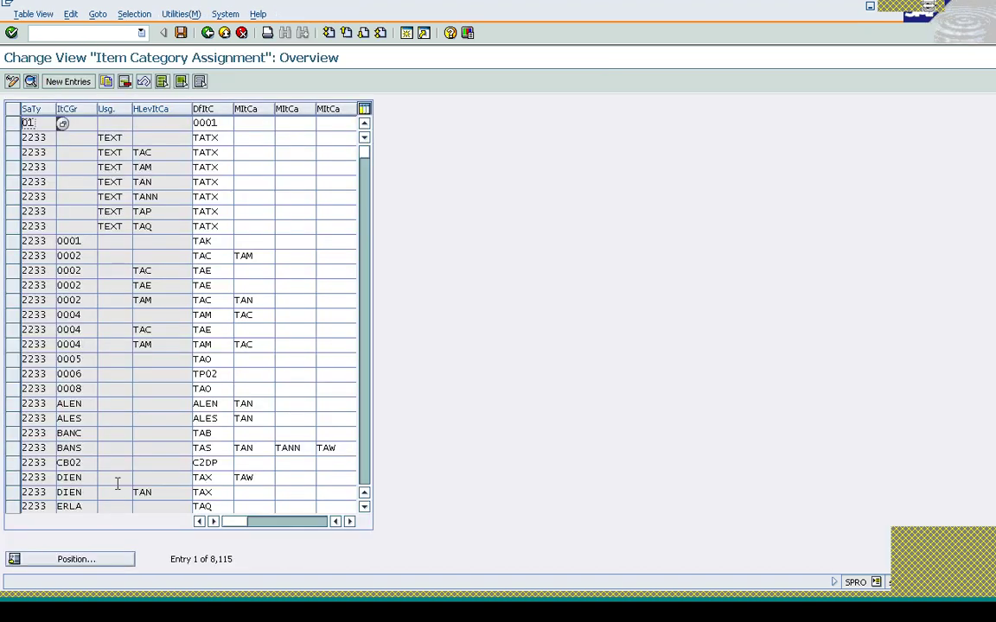
# - Find the item category assignment for sales document type OR and item category group BANS and check its default item category
pyautogui.click(80, 560)
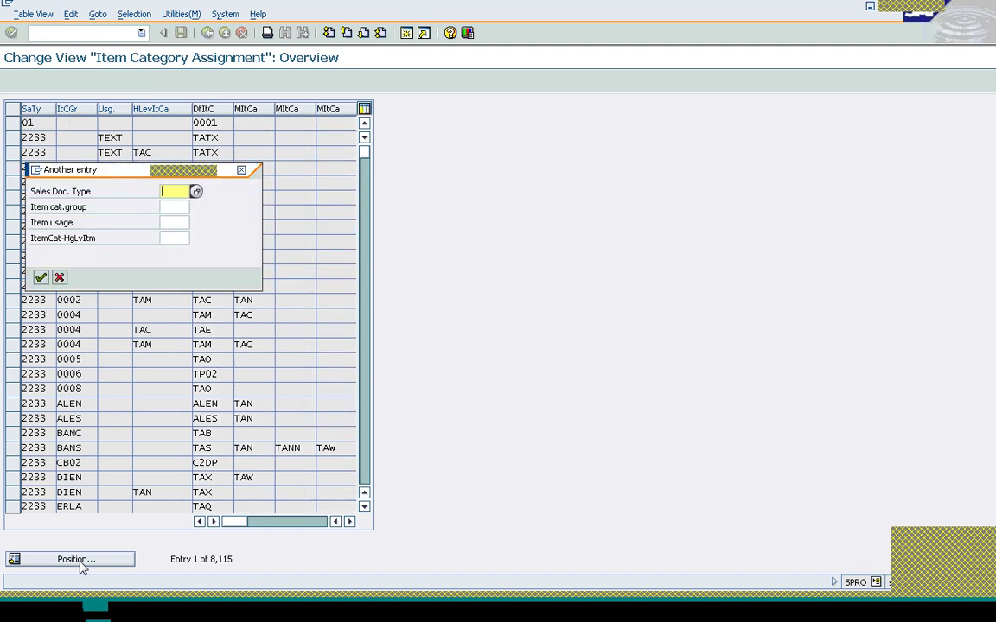
pyautogui.write('OR')
pyautogui.press('Tab')
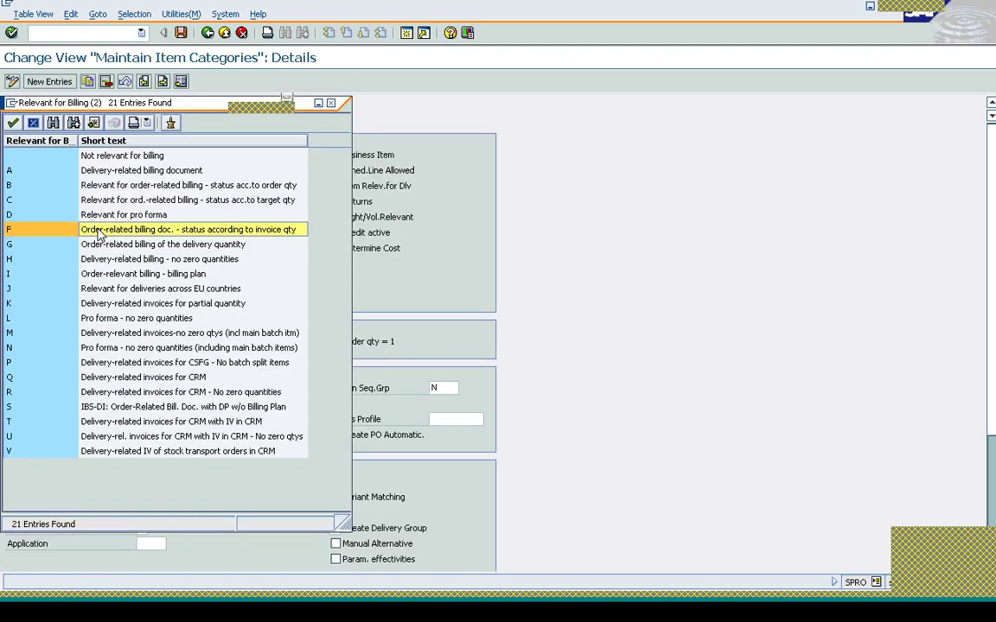
pyautogui.write('B')
pyautogui.write('AN')
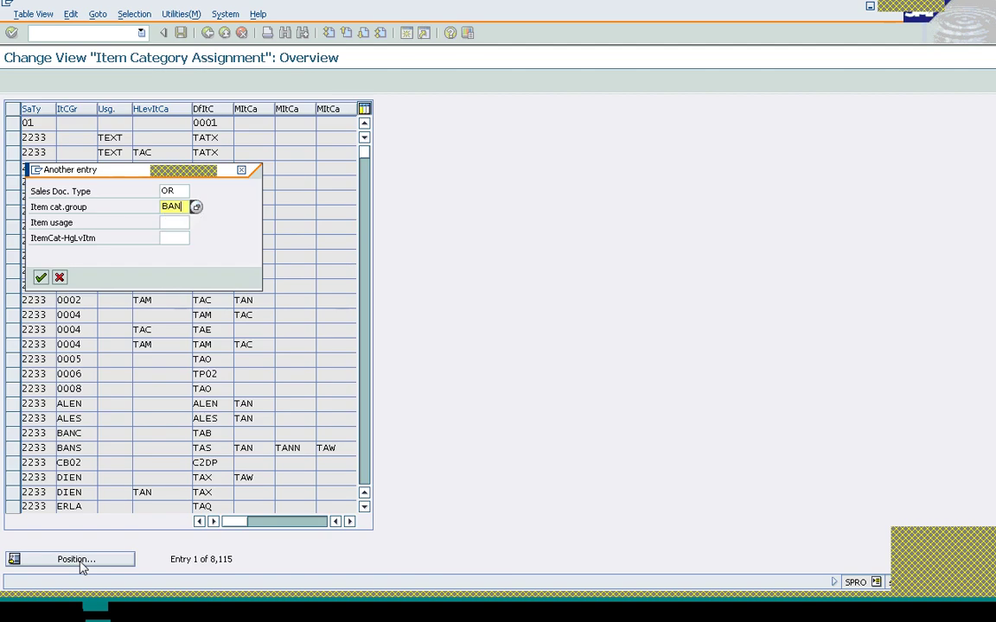
pyautogui.write('S')
pyautogui.press('Tab')
pyautogui.press('Tab')
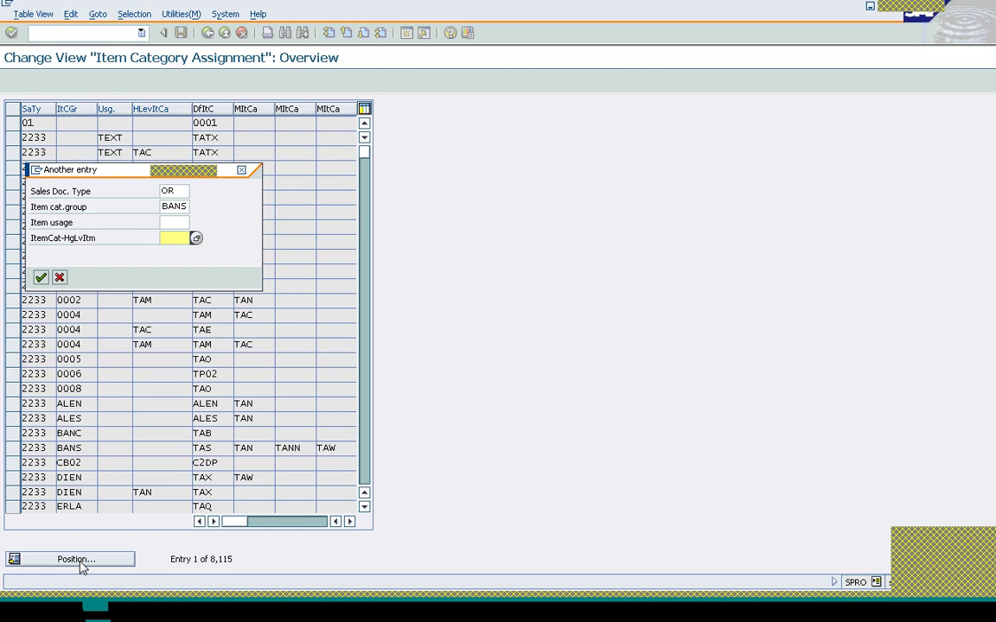
pyautogui.press('Return')
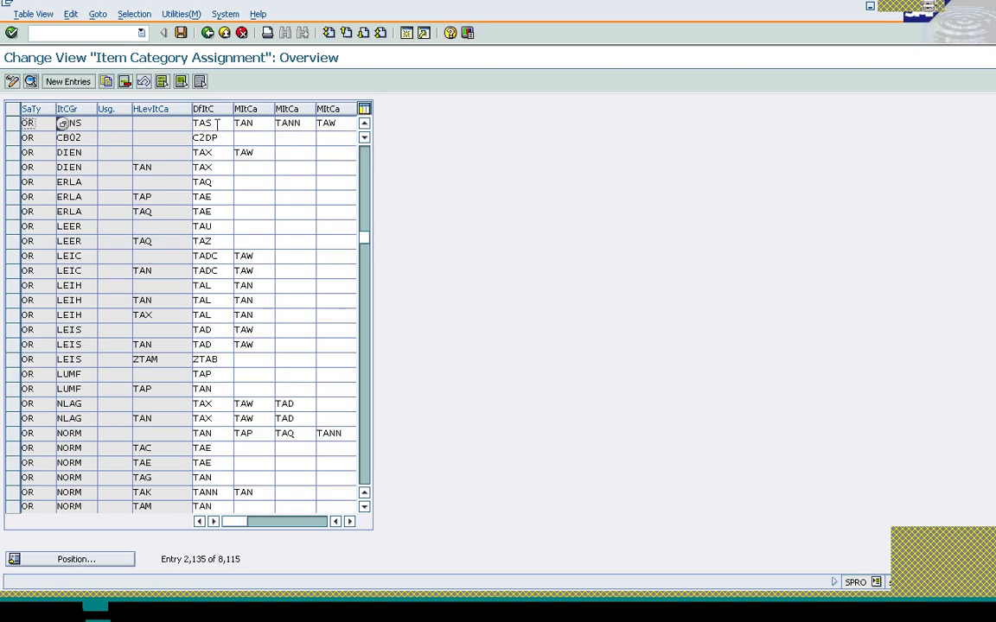
pyautogui.click(214, 124)
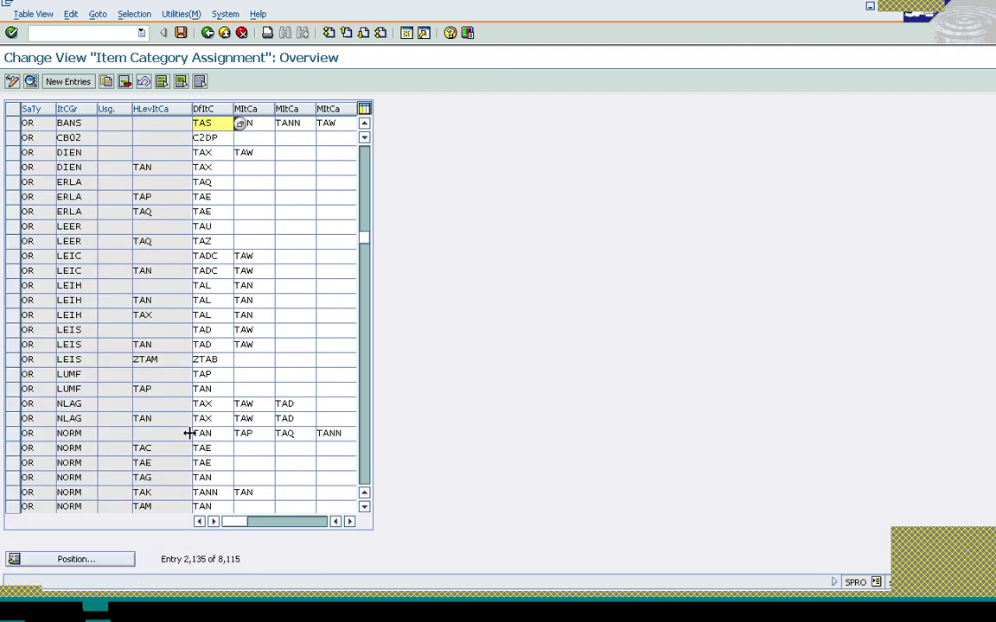
# - Position the assignment table at sales document type OR with item category group NORM
pyautogui.click(76, 560)
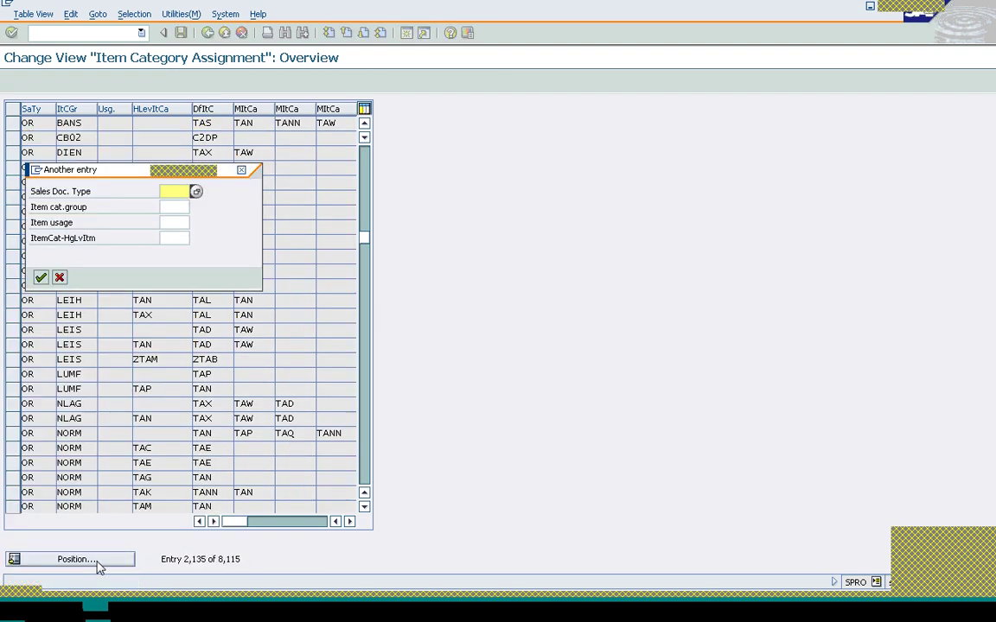
pyautogui.write('O')
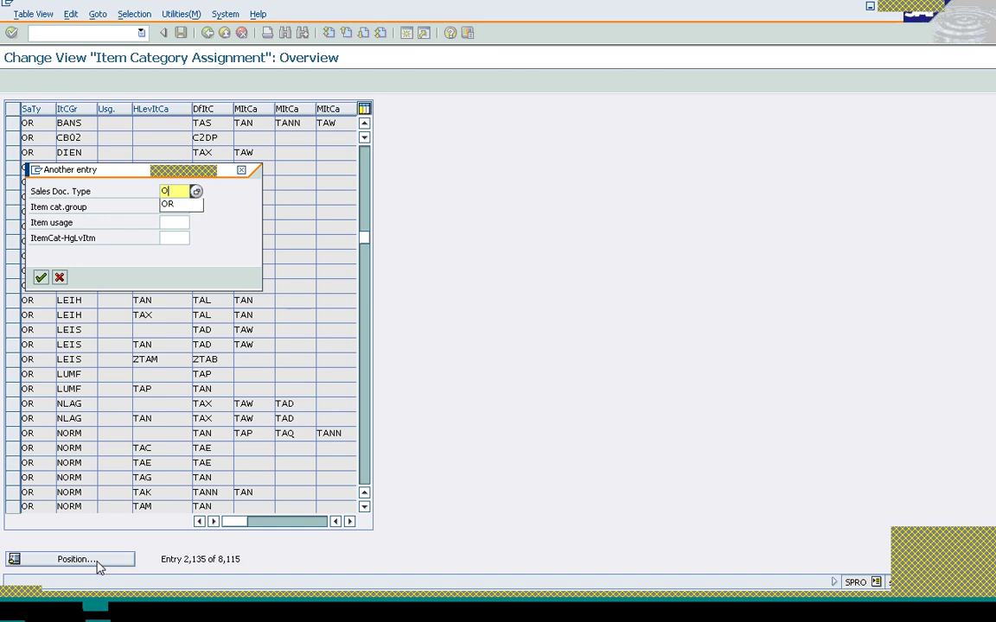
pyautogui.write('R')
pyautogui.press('Tab')
pyautogui.write('NORM')
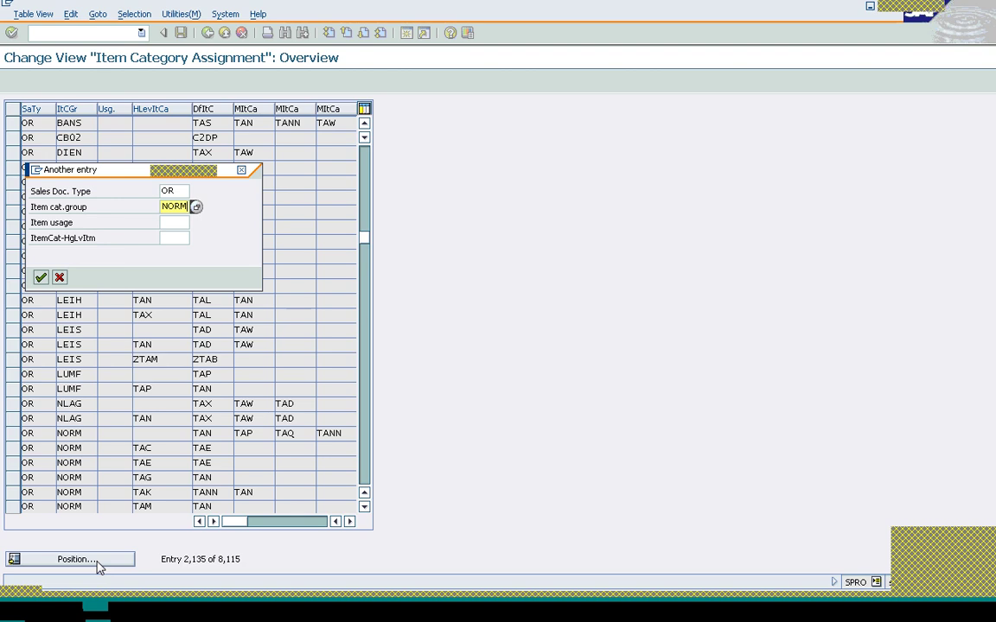
pyautogui.press('Return')
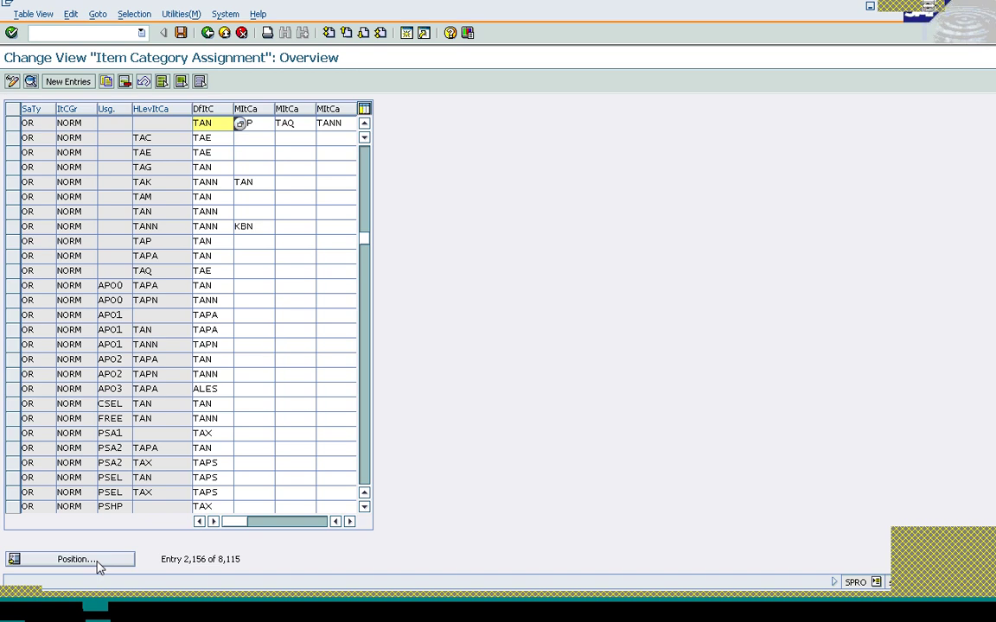
# - Set the first manual item category of the OR/NORM assignment without usage or higher-level category to TAS and save it in the proposed customizing request
pyautogui.click(289, 124)
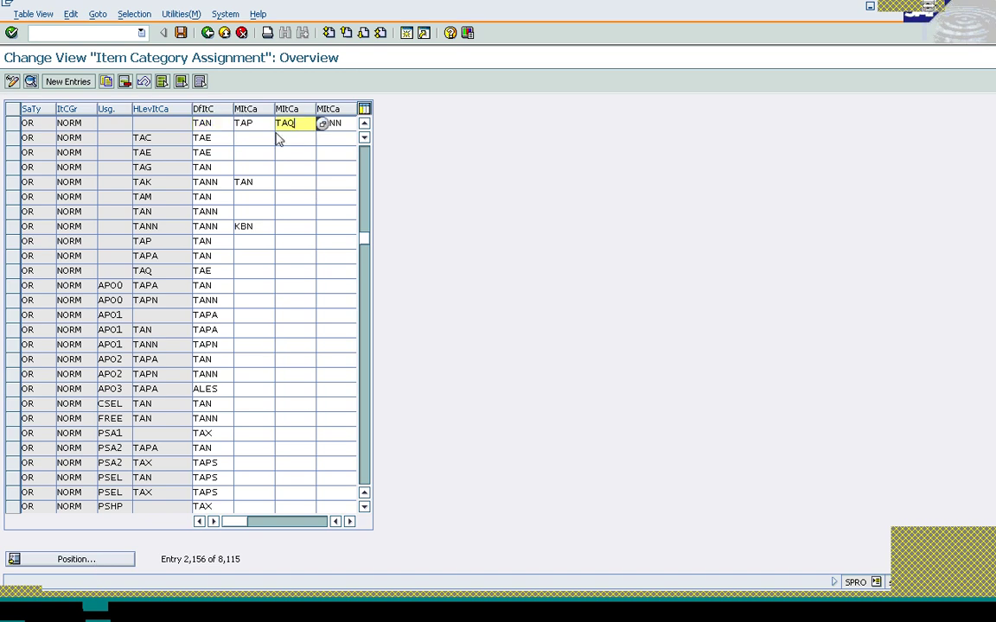
pyautogui.click(350, 522)
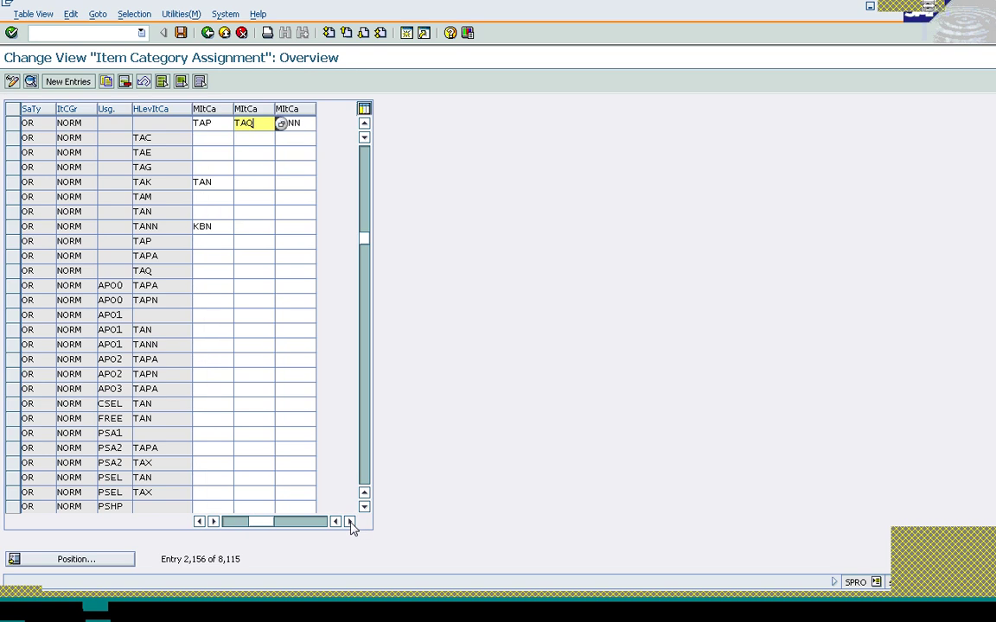
pyautogui.click(309, 124)
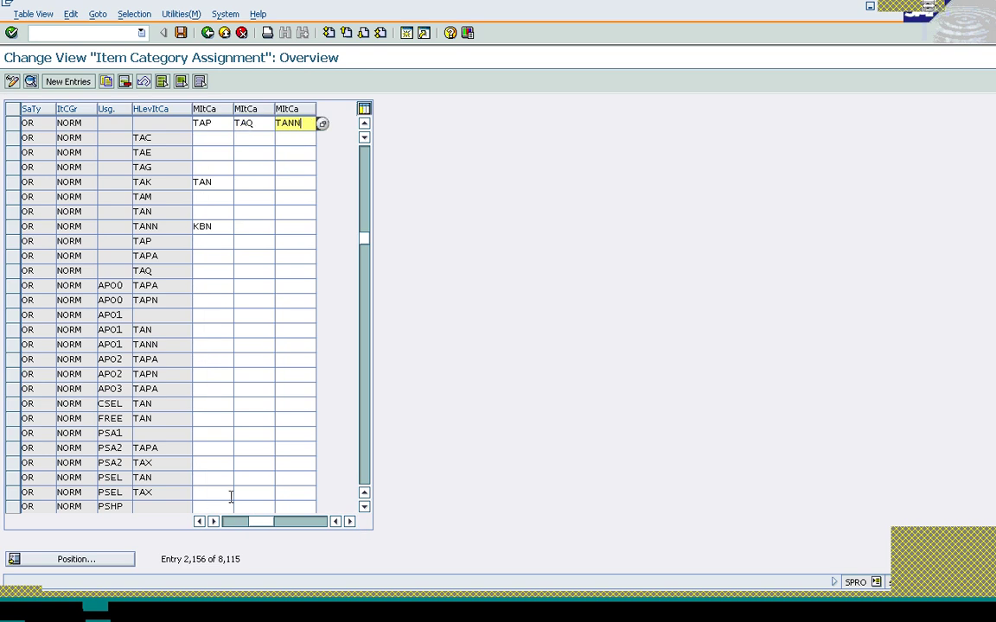
pyautogui.moveTo(238, 521); pyautogui.dragTo(231, 531)
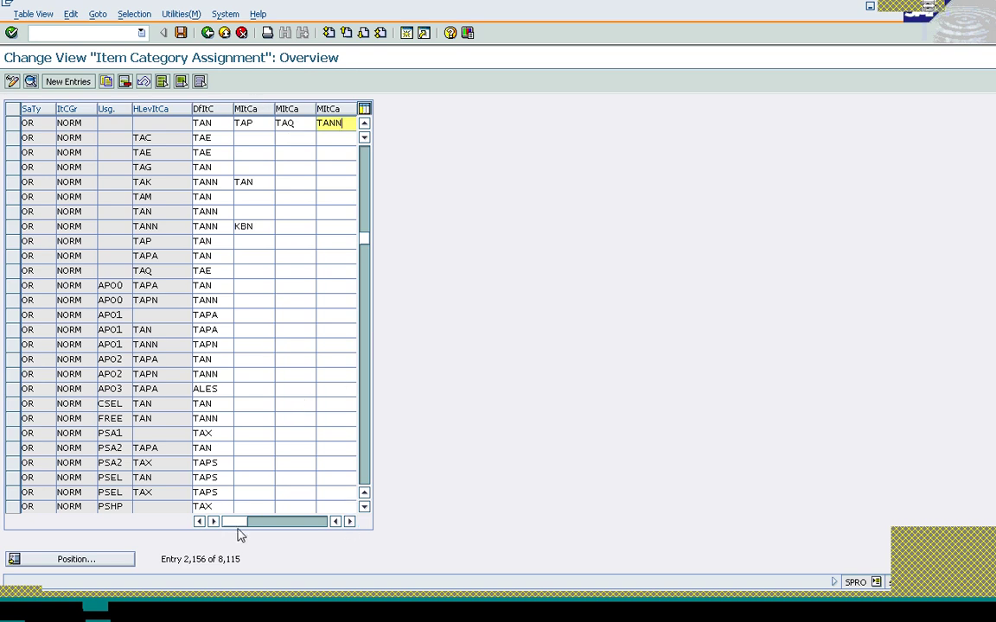
pyautogui.click(350, 522)
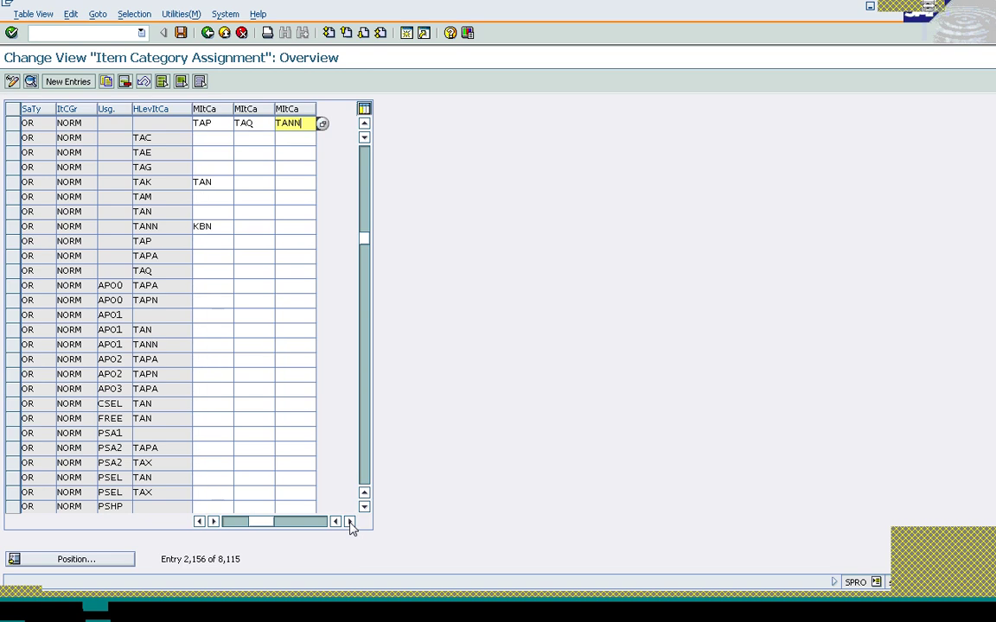
pyautogui.click(222, 527)
pyautogui.click(259, 123)
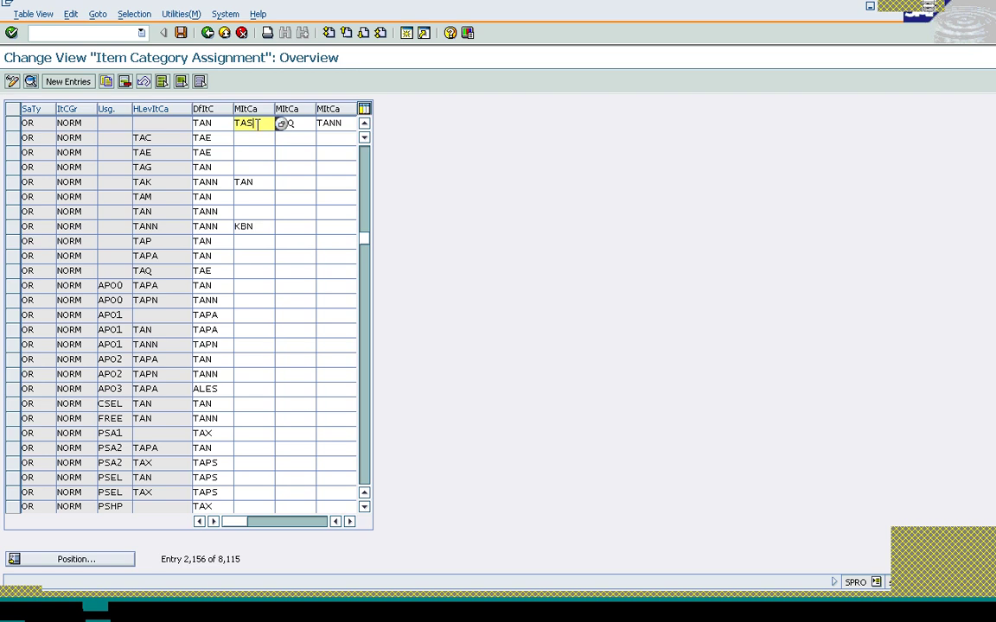
pyautogui.press('BackSpace')
pyautogui.write('S')
pyautogui.click(181, 34)
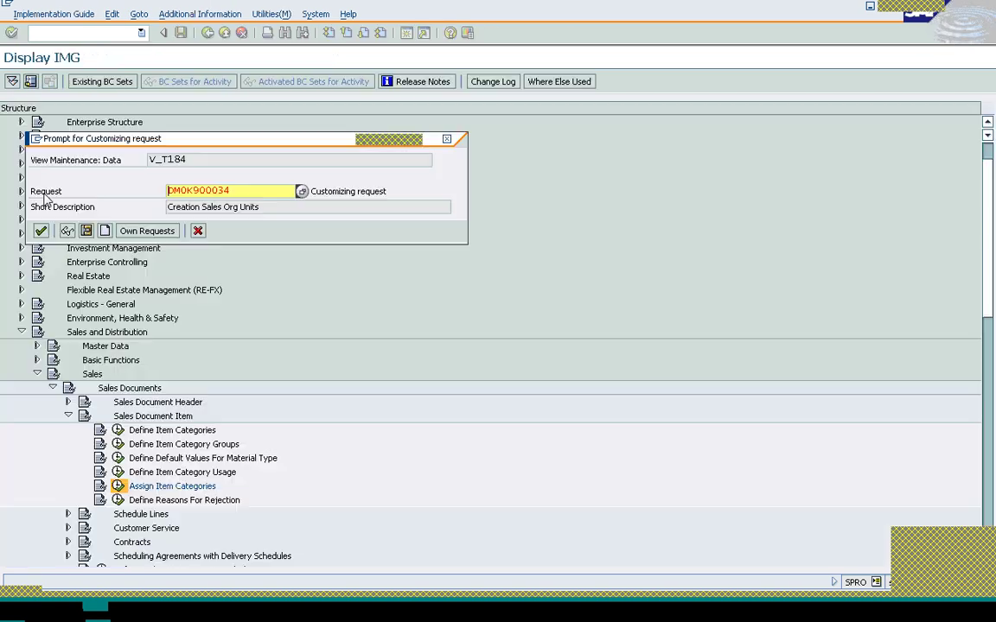
pyautogui.click(39, 231)
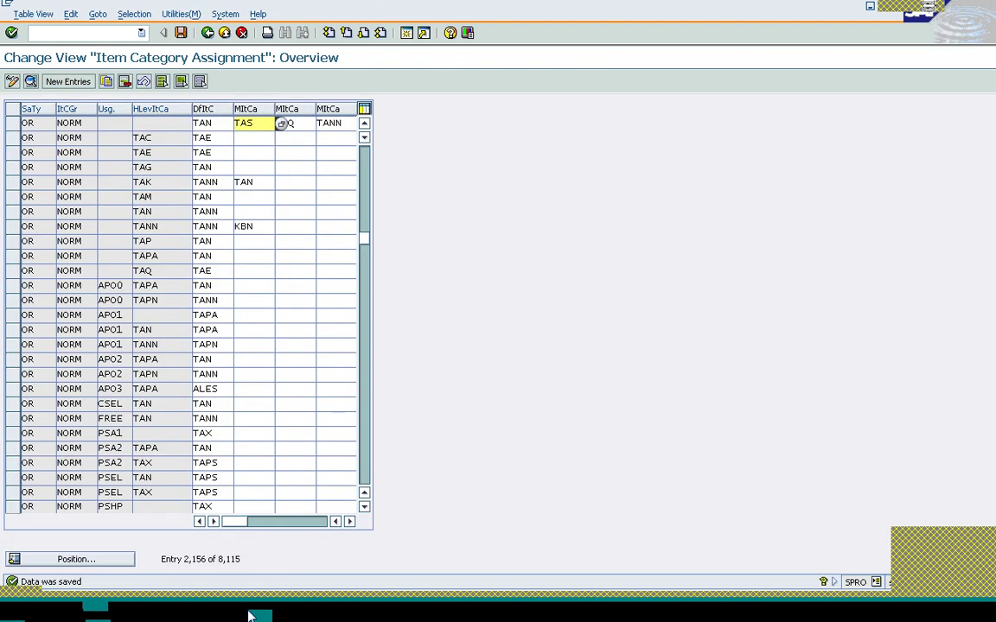
# - Leave the item category assignment, switch to the SAP Easy Access session and start an OR order for sales area 1000/10/00 with transaction VA01
pyautogui.click(210, 38)
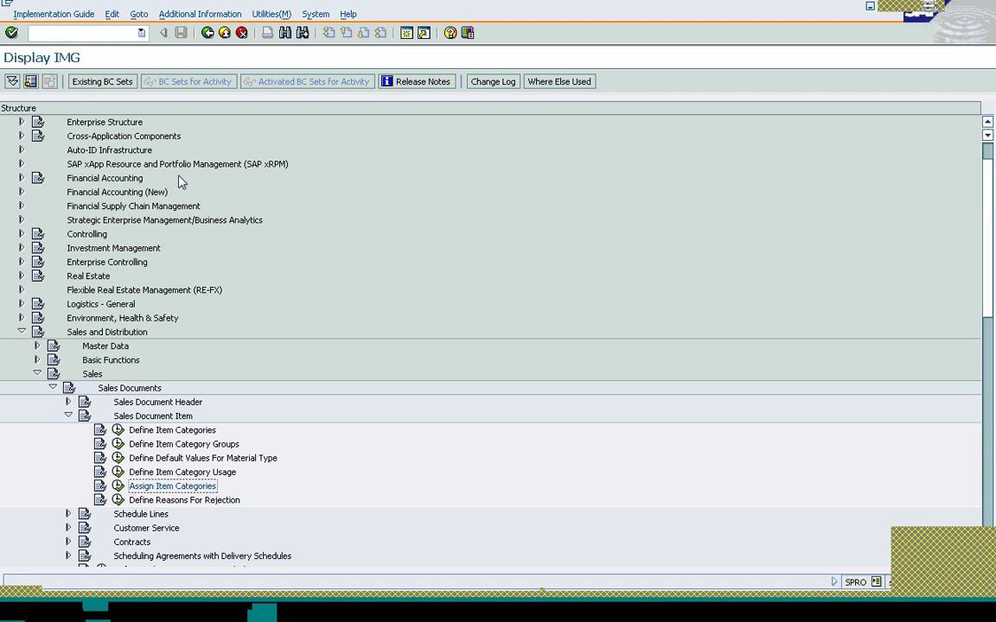
pyautogui.click(259, 615)
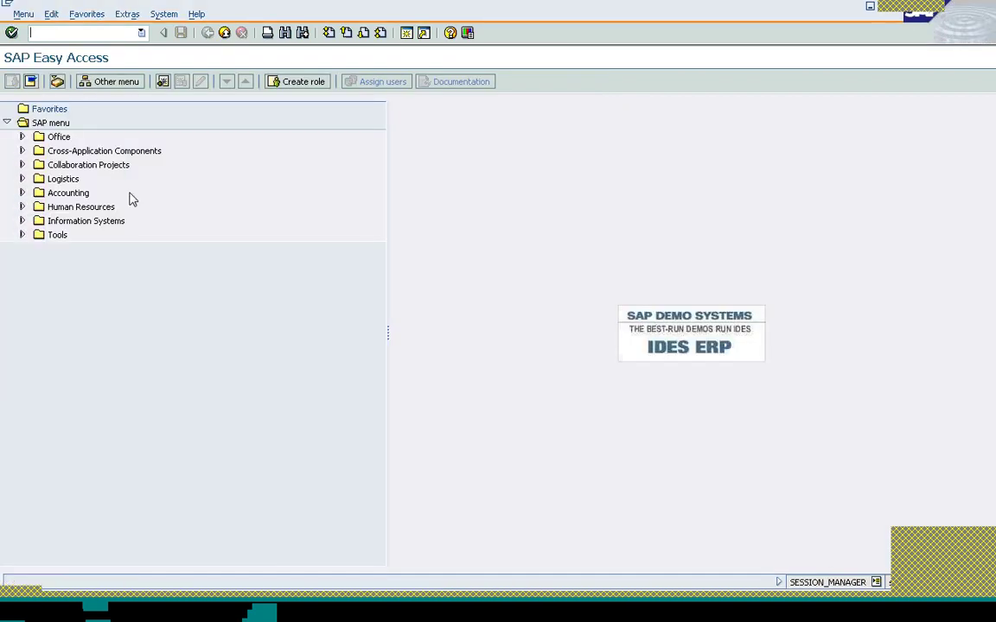
pyautogui.write('va01')
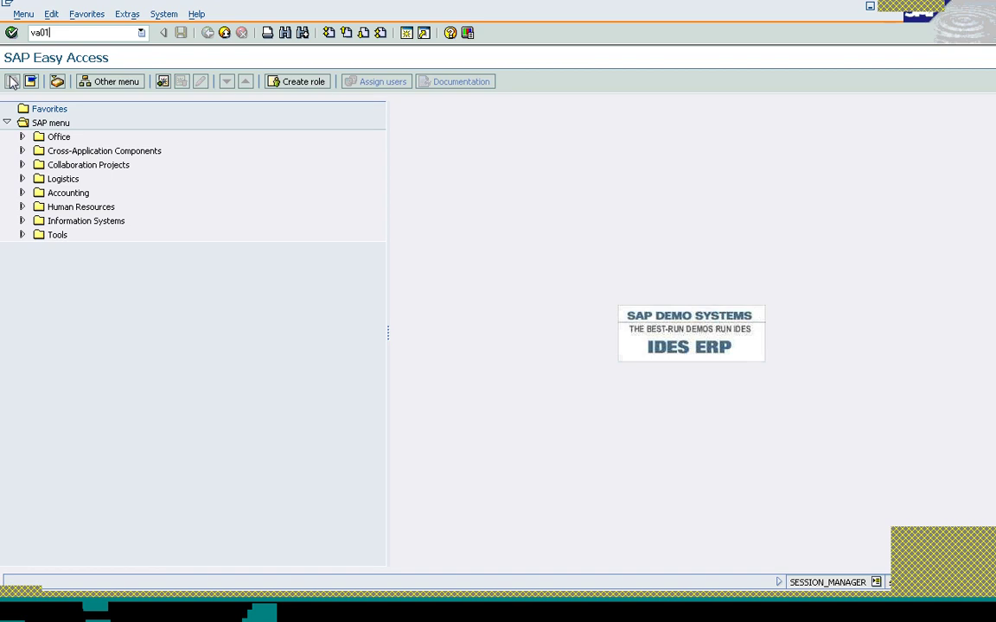
pyautogui.press('Return')
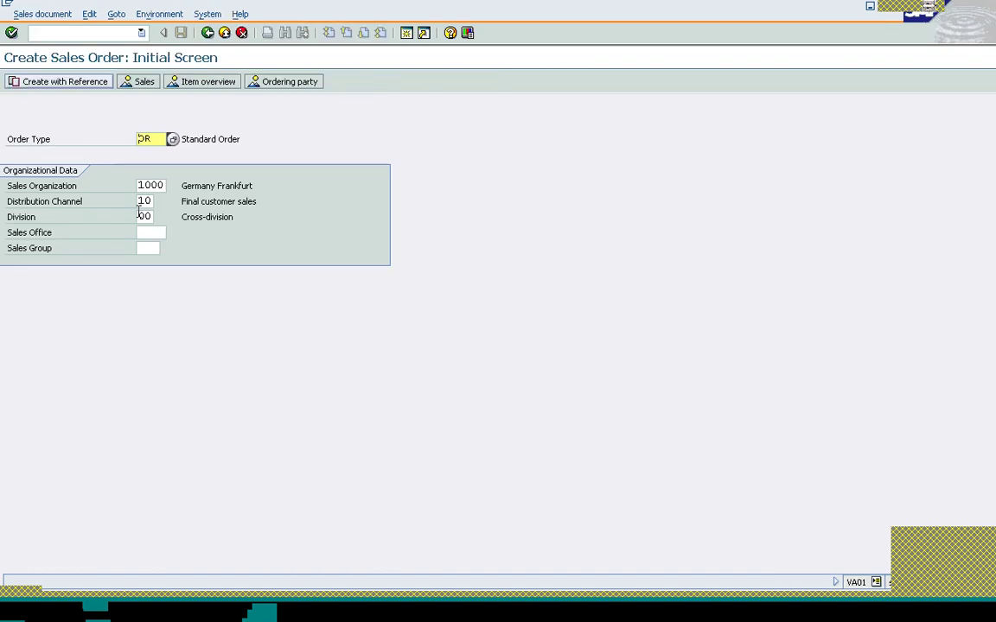
pyautogui.press('Return')
# - Enter the sold-to party's customer number from the entry history and set the PO number to Third Party Sales
pyautogui.press('BackSpace')
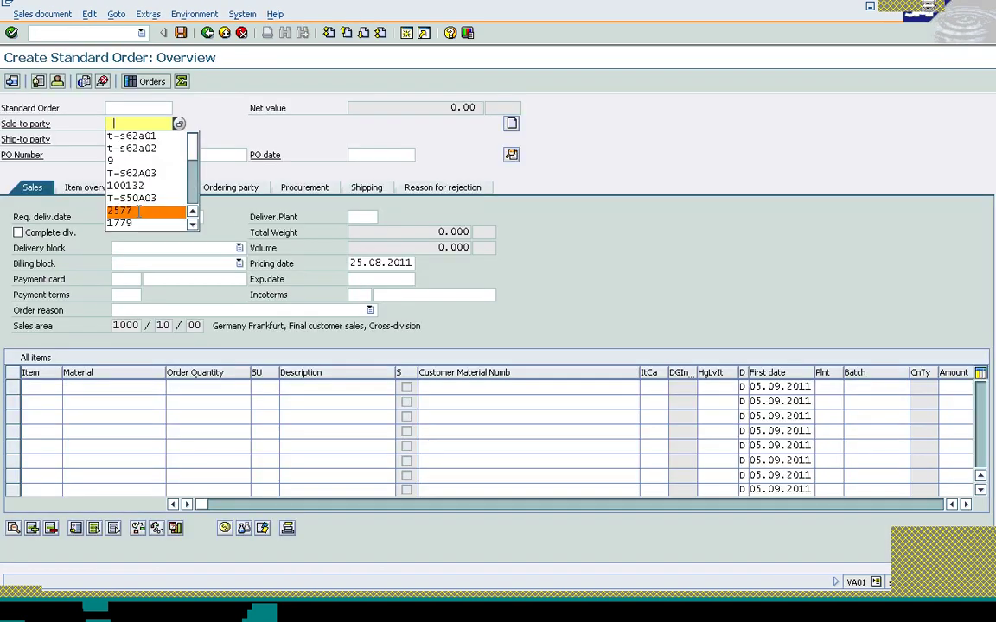
pyautogui.press('Up')
pyautogui.press('Up')
pyautogui.press('Up')
pyautogui.press('Up')
pyautogui.press('Up')
pyautogui.press('Up')
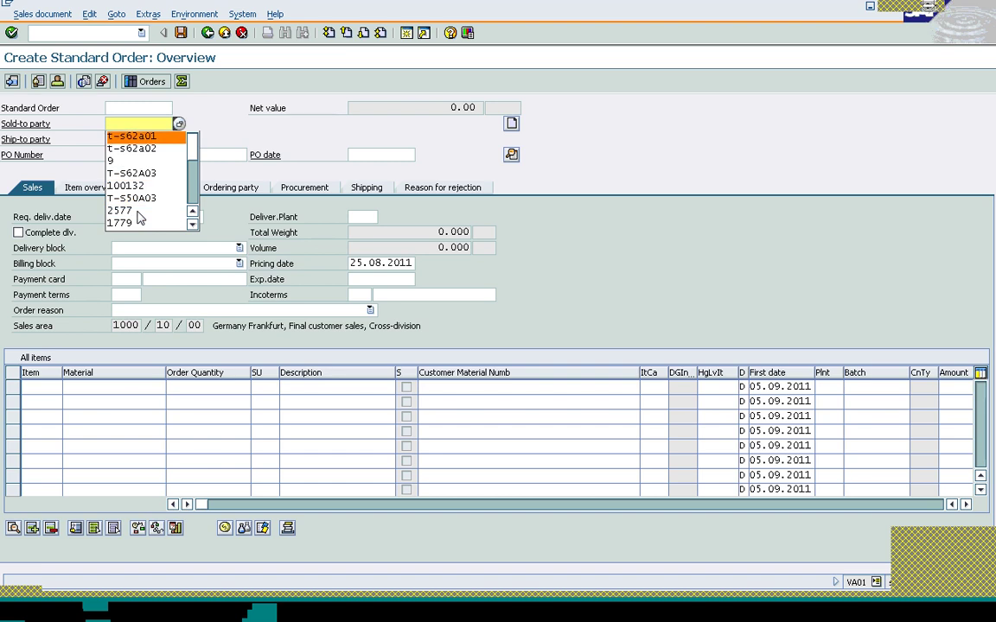
pyautogui.press('Return')
pyautogui.press('Return')
pyautogui.write('Third')
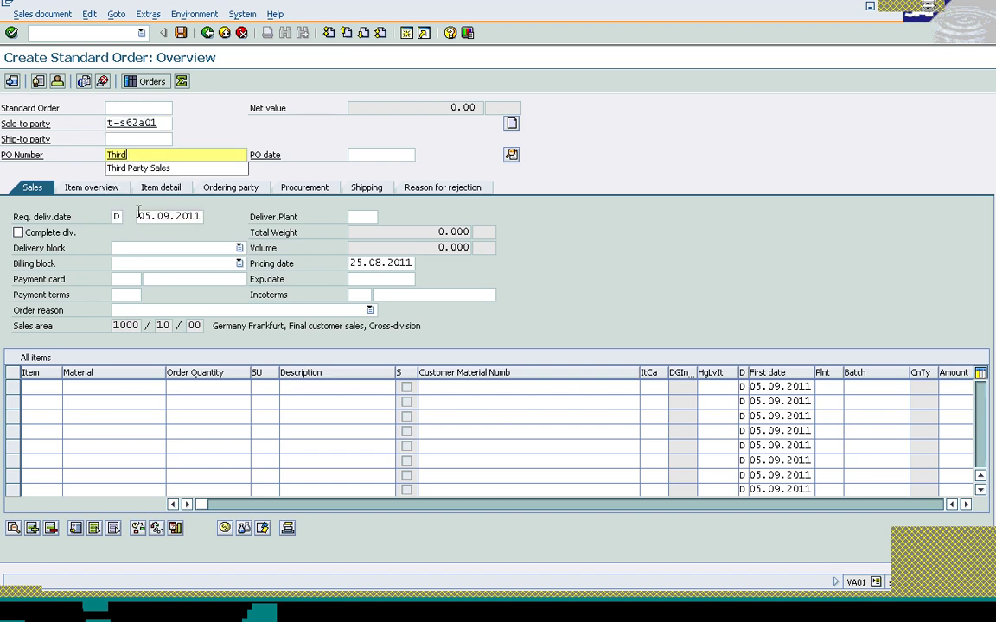
pyautogui.press('Down')
pyautogui.press('Return')
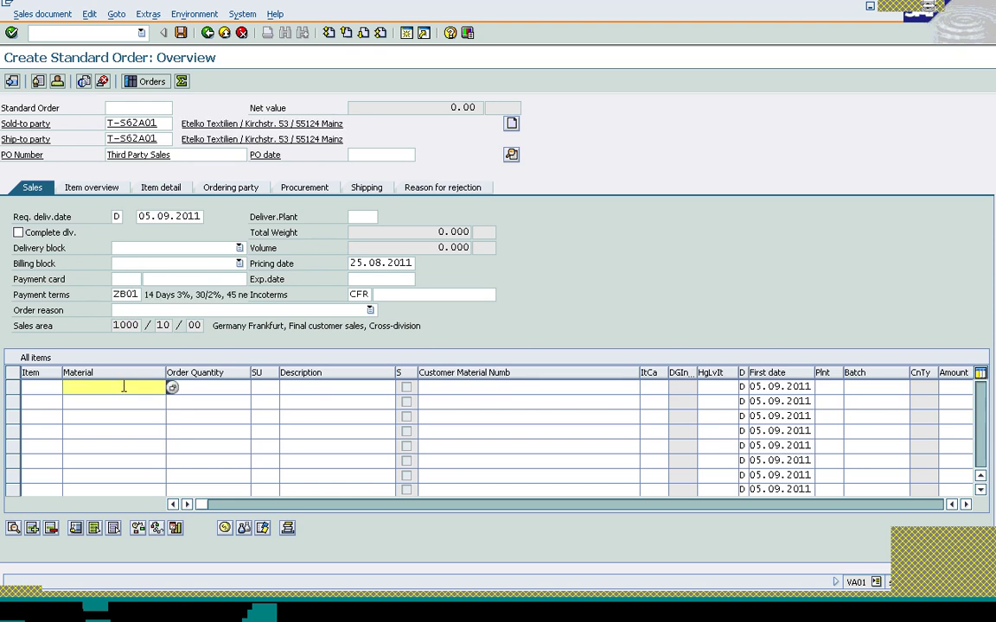
# - Add material T-AT101 with an order quantity of 500 as the first order item
pyautogui.write('t')
pyautogui.press('Down')
pyautogui.press('Return')
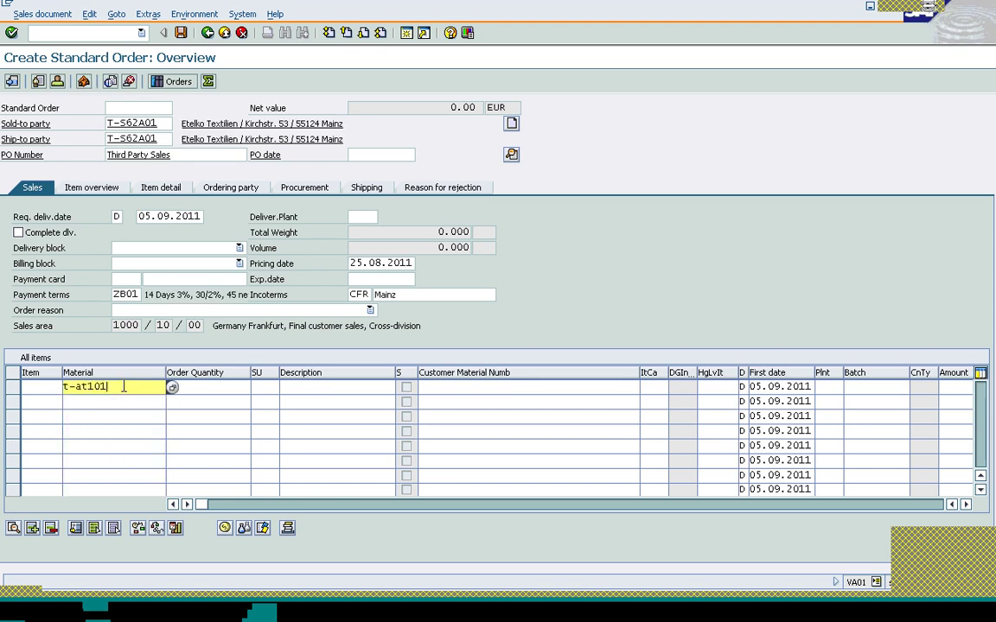
pyautogui.press('Tab')
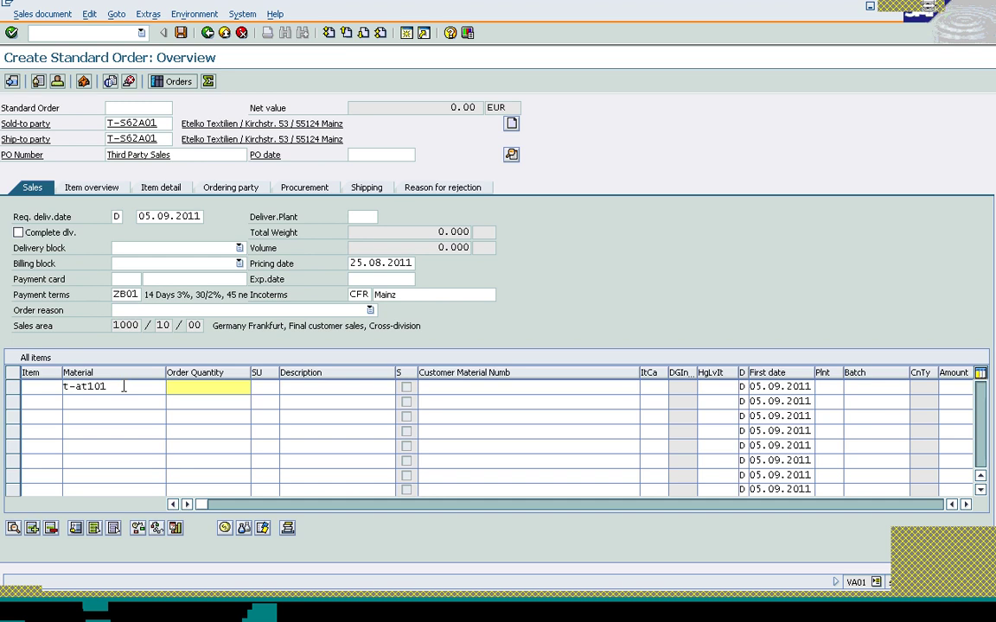
pyautogui.write('500')
pyautogui.press('Return')
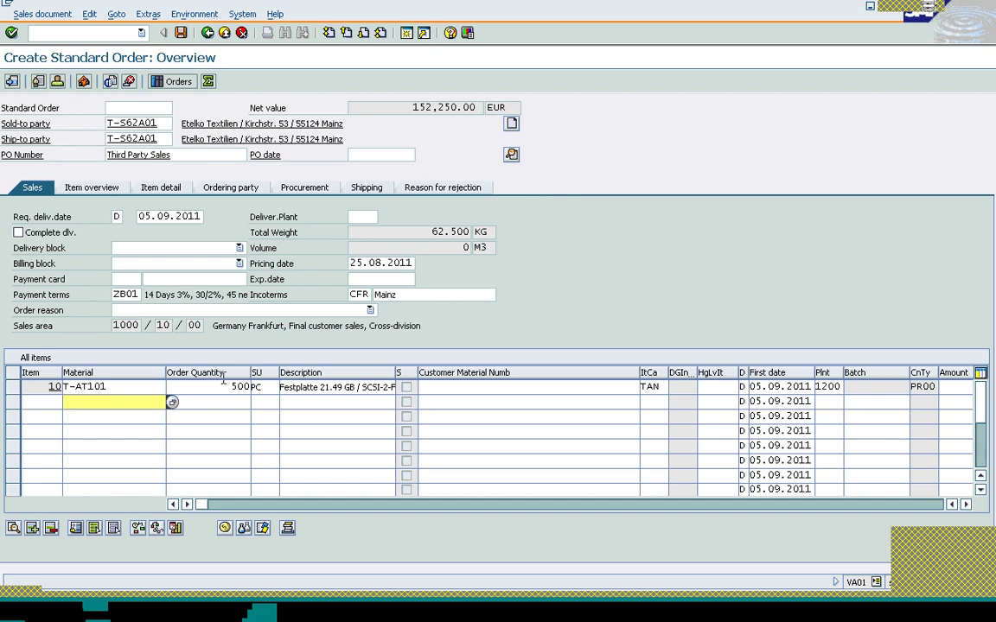
# - Check item 10's default item category and the schedule line category in its schedule lines, and return to the order overview
pyautogui.click(652, 389)
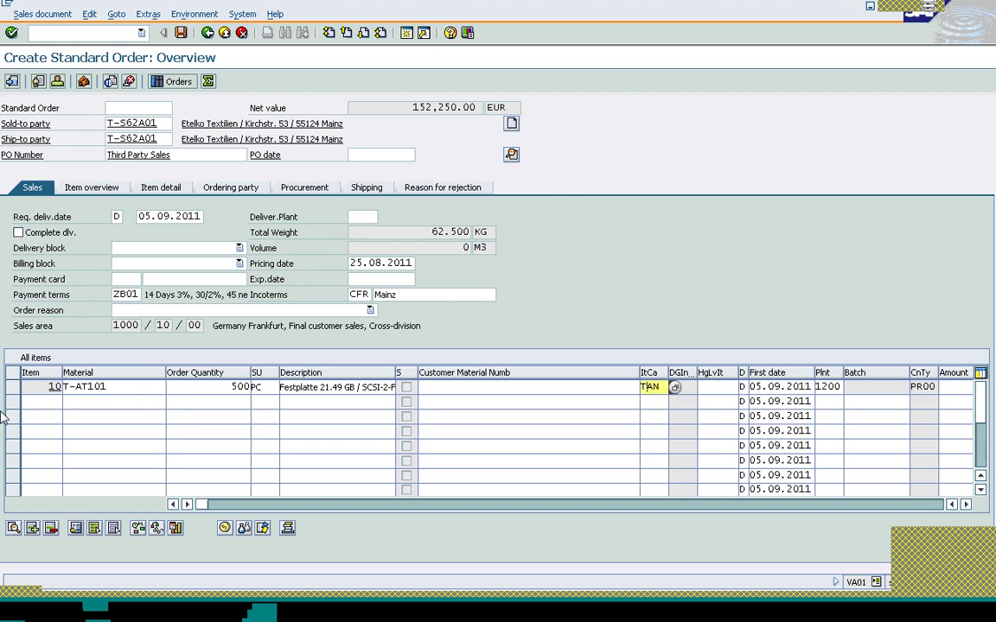
pyautogui.click(13, 388)
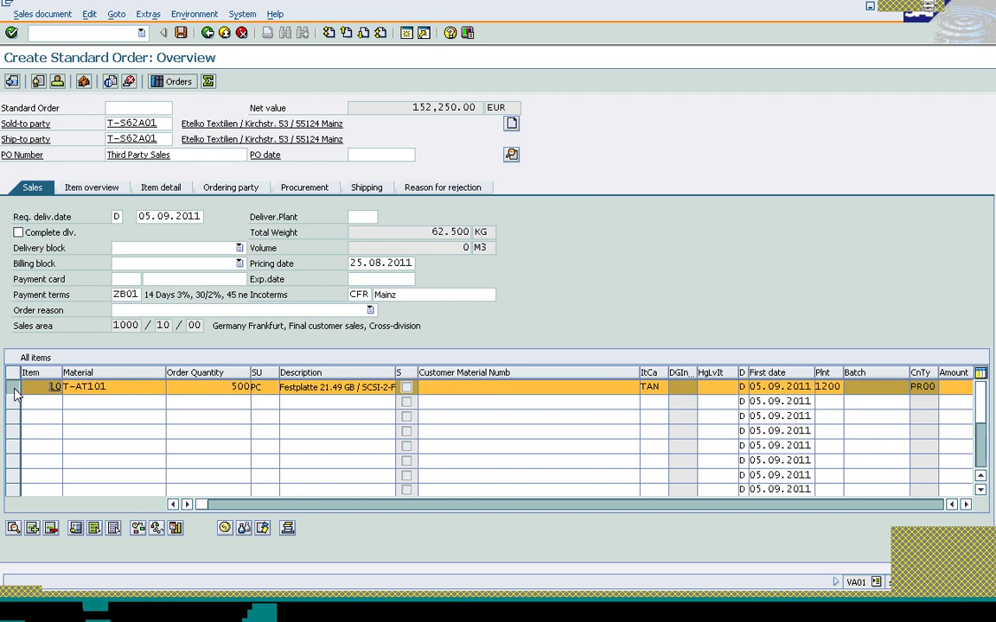
pyautogui.click(174, 528)
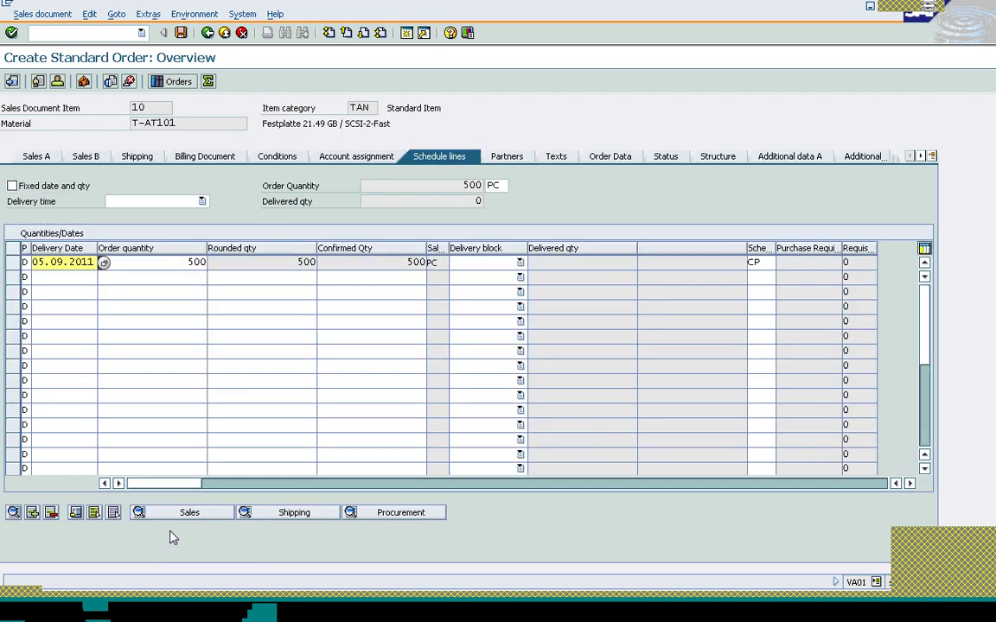
pyautogui.click(764, 261)
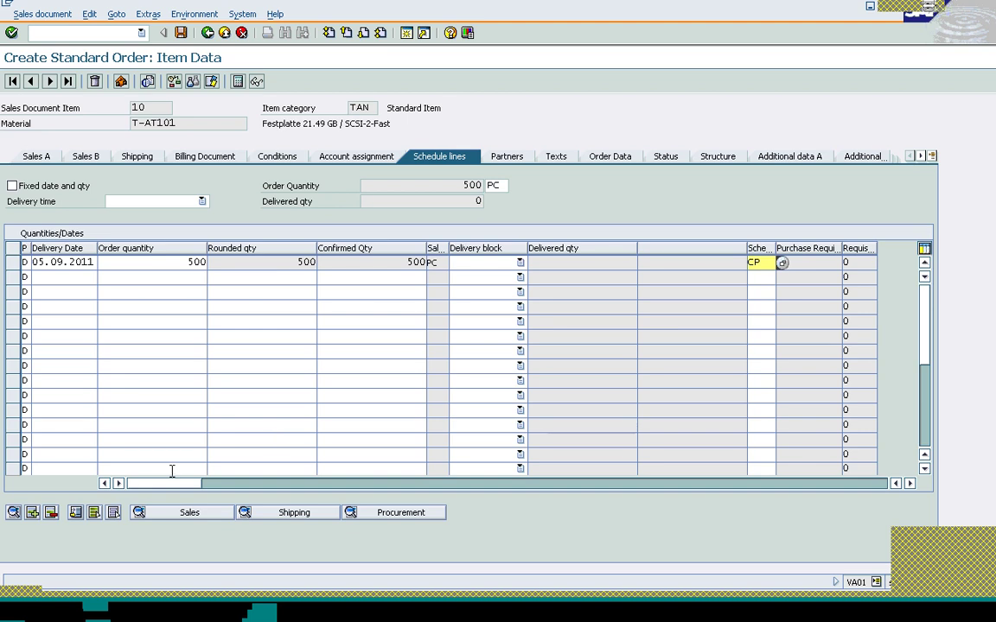
pyautogui.click(208, 32)
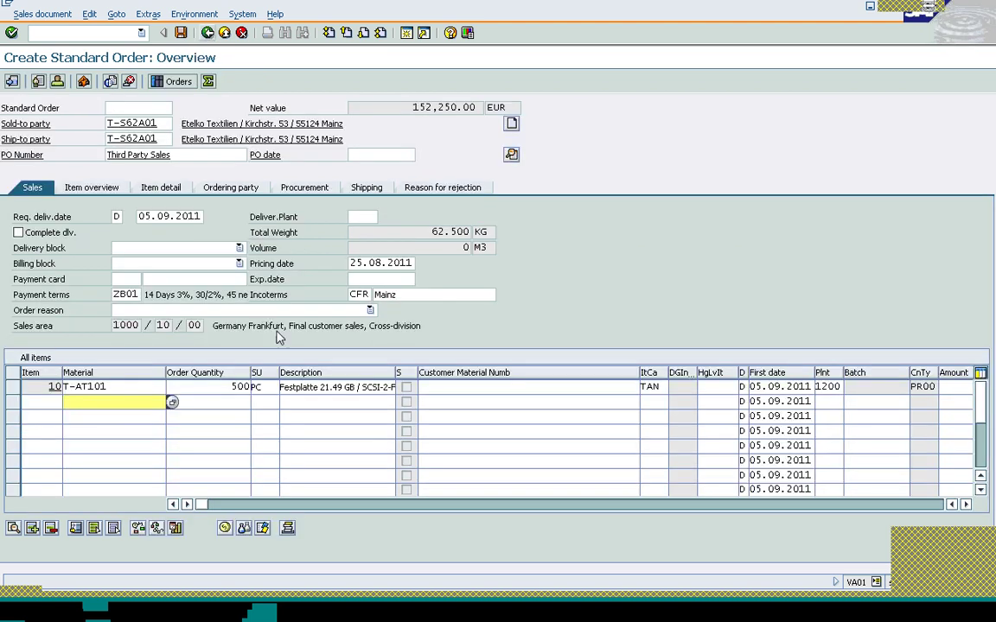
# - Change the item category of item 10 (T-AT101) to TAS
pyautogui.click(195, 389)
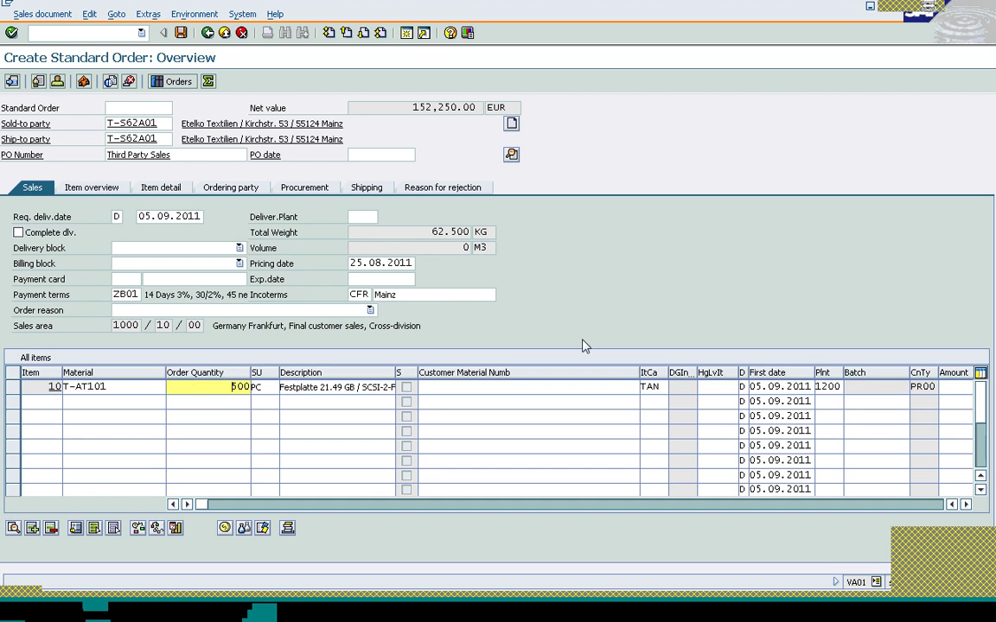
pyautogui.click(661, 387)
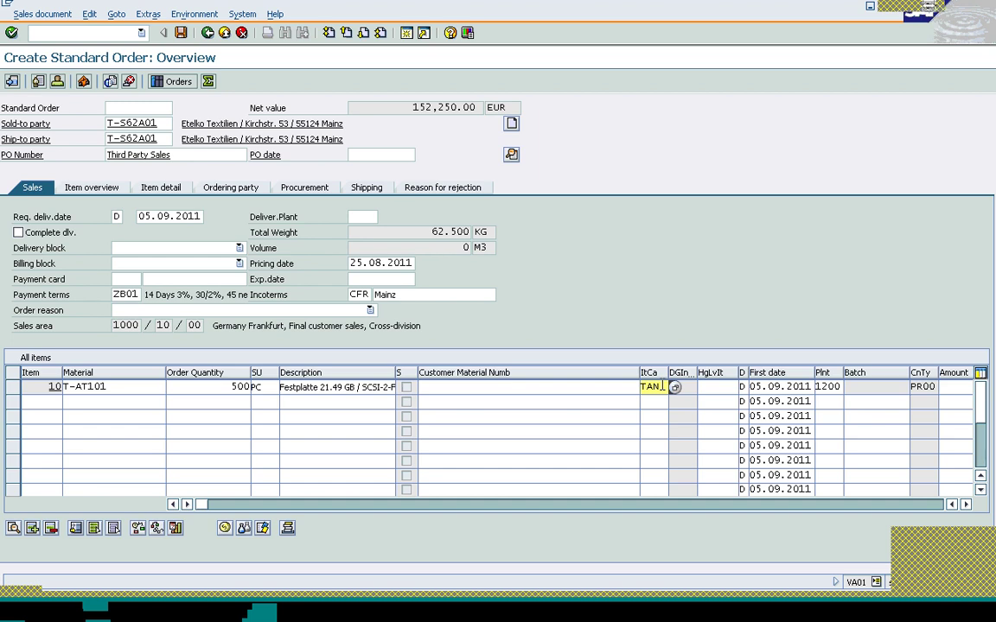
pyautogui.press('BackSpace')
pyautogui.write('S')
pyautogui.press('Return')
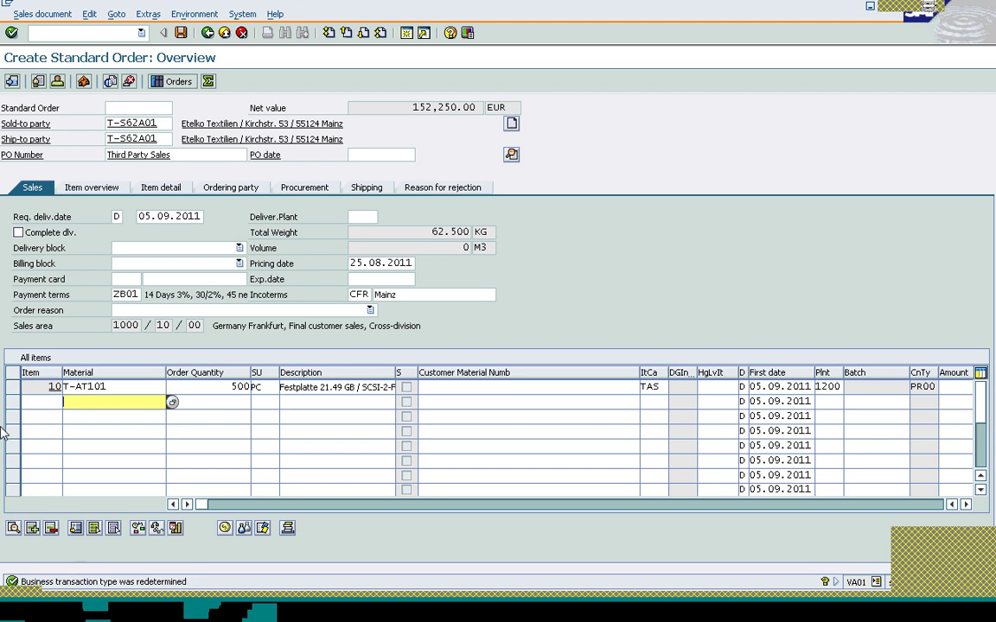
# - Open the purchase requisition from item 10's schedule lines and review its fixed vendor, info record and valuation price
pyautogui.click(12, 389)
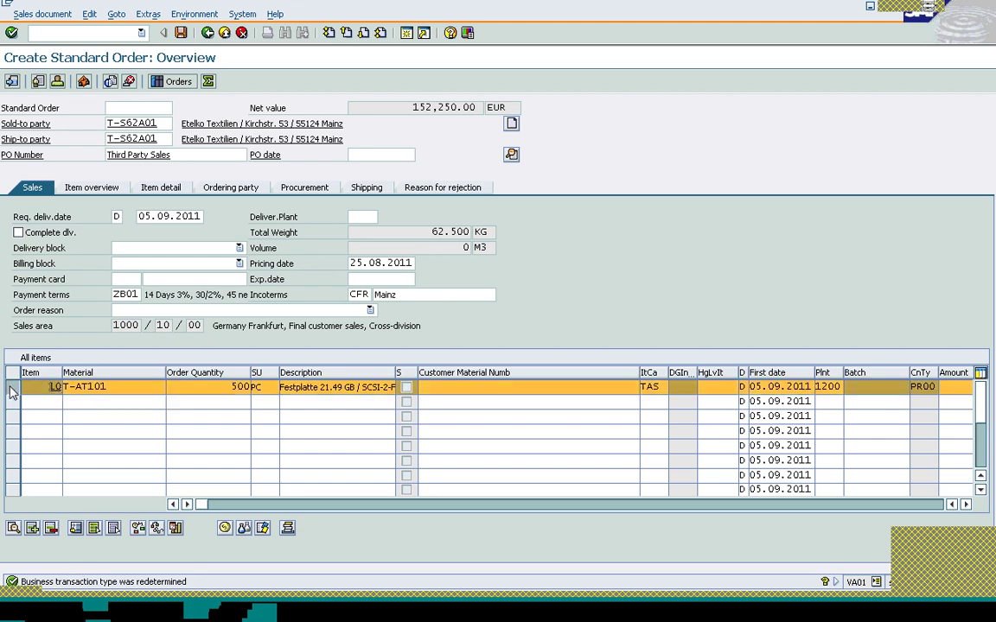
pyautogui.click(174, 528)
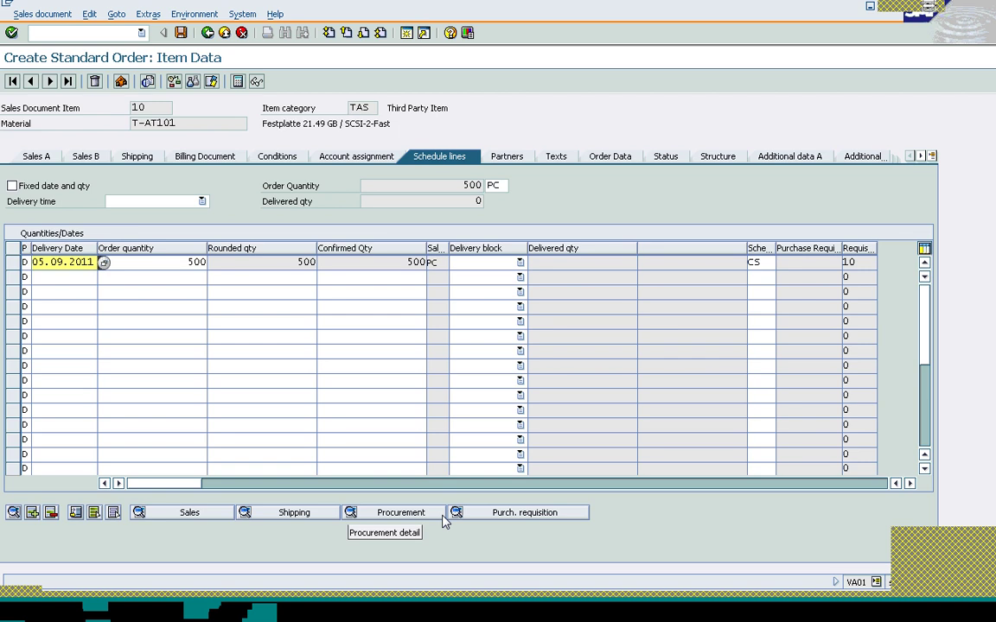
pyautogui.click(519, 513)
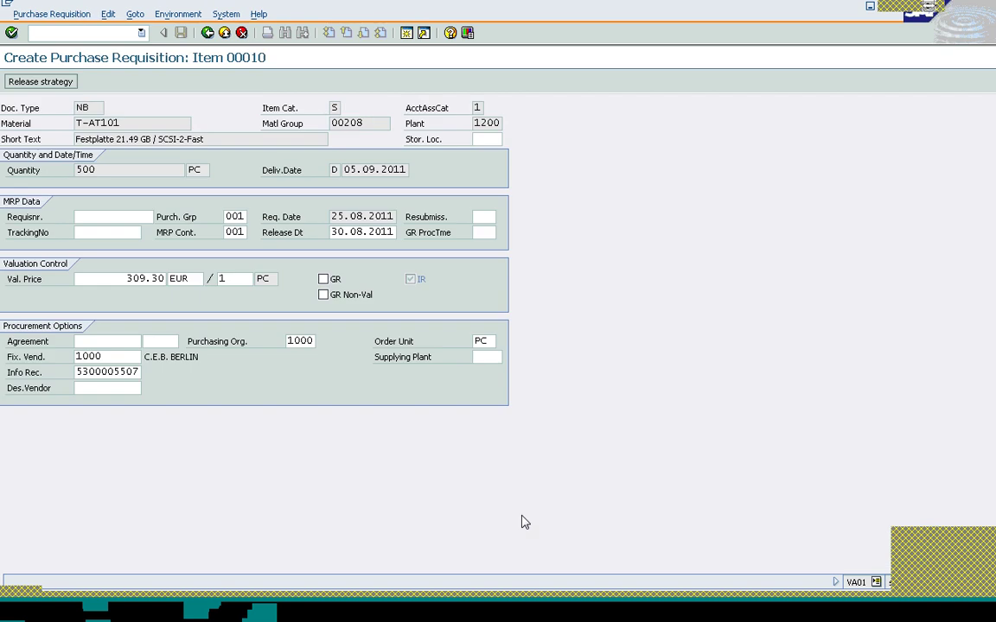
pyautogui.click(103, 356)
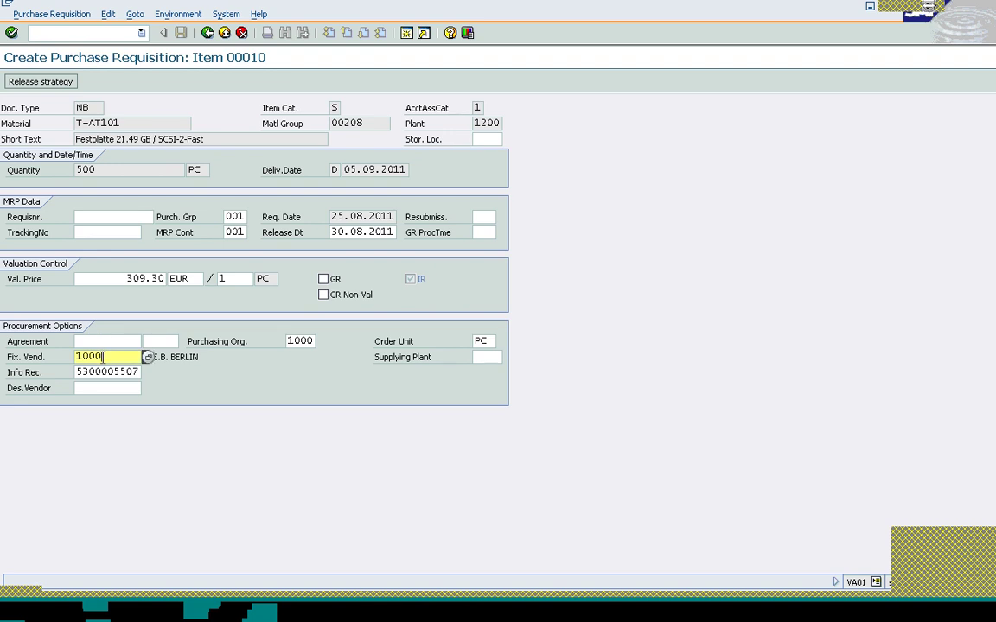
pyautogui.click(97, 371)
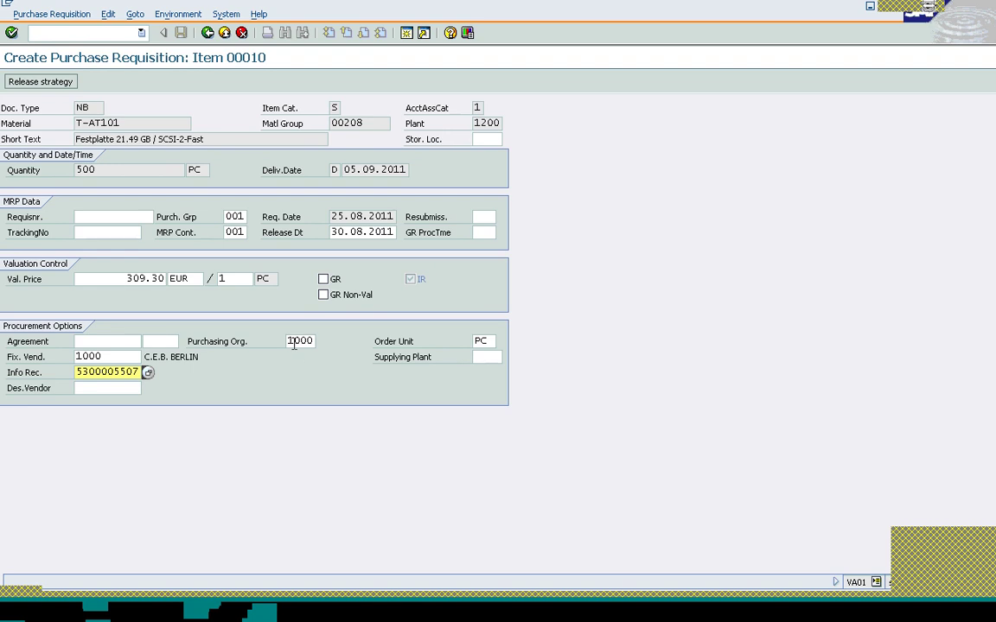
pyautogui.click(129, 277)
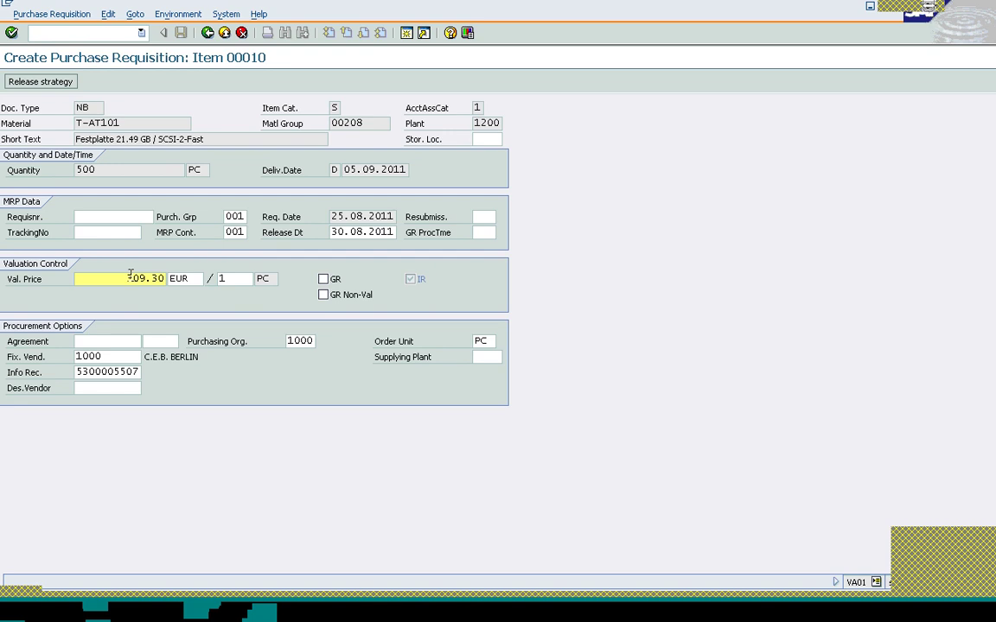
pyautogui.click(207, 33)
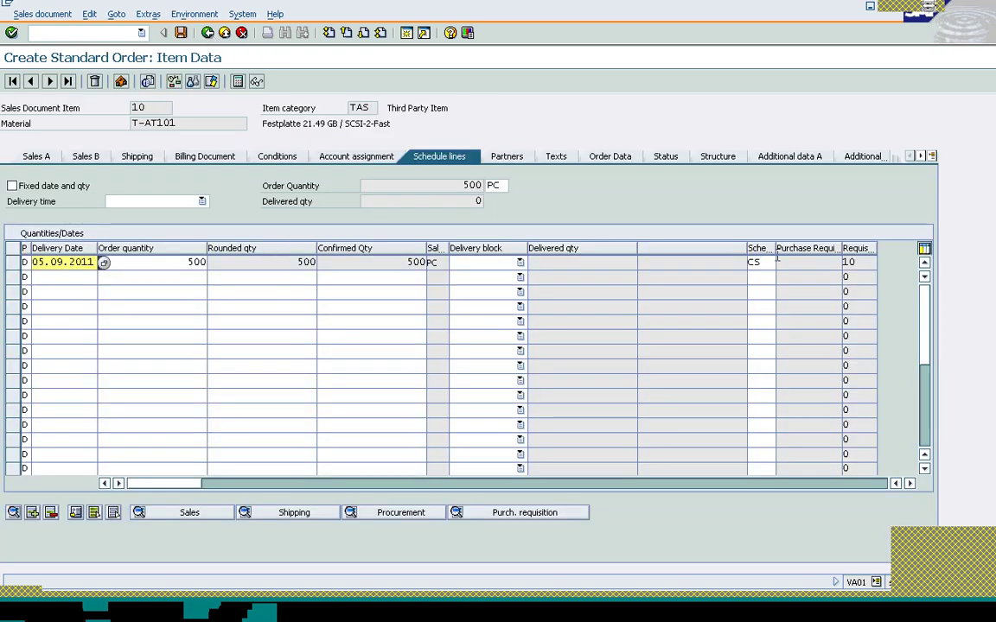
# - Examine the schedule line category and order quantity of the TAS item's schedule line, and return to the order overview
pyautogui.click(764, 262)
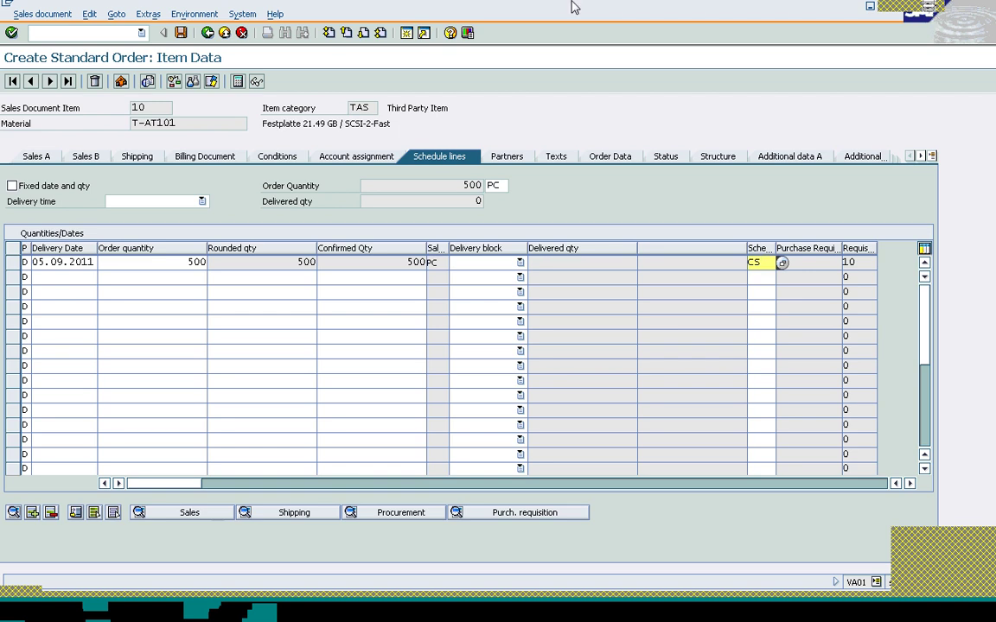
pyautogui.click(207, 32)
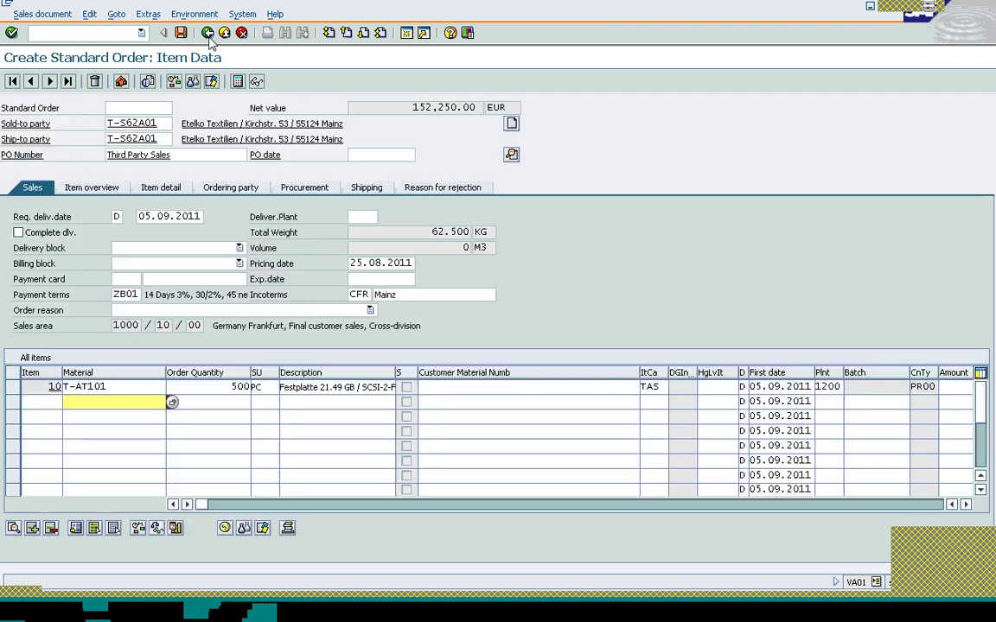
pyautogui.click(12, 386)
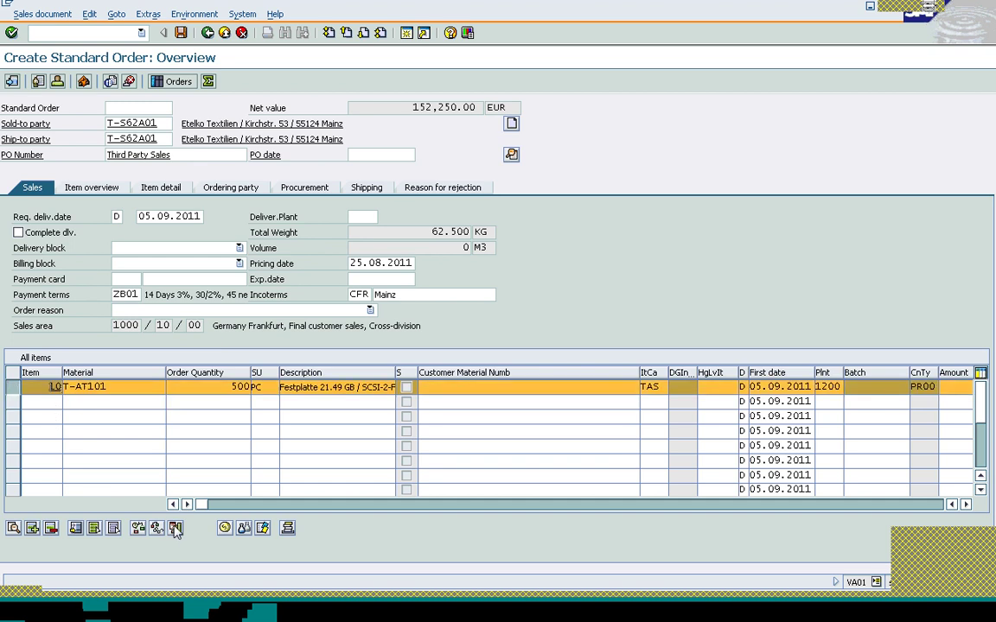
pyautogui.click(175, 528)
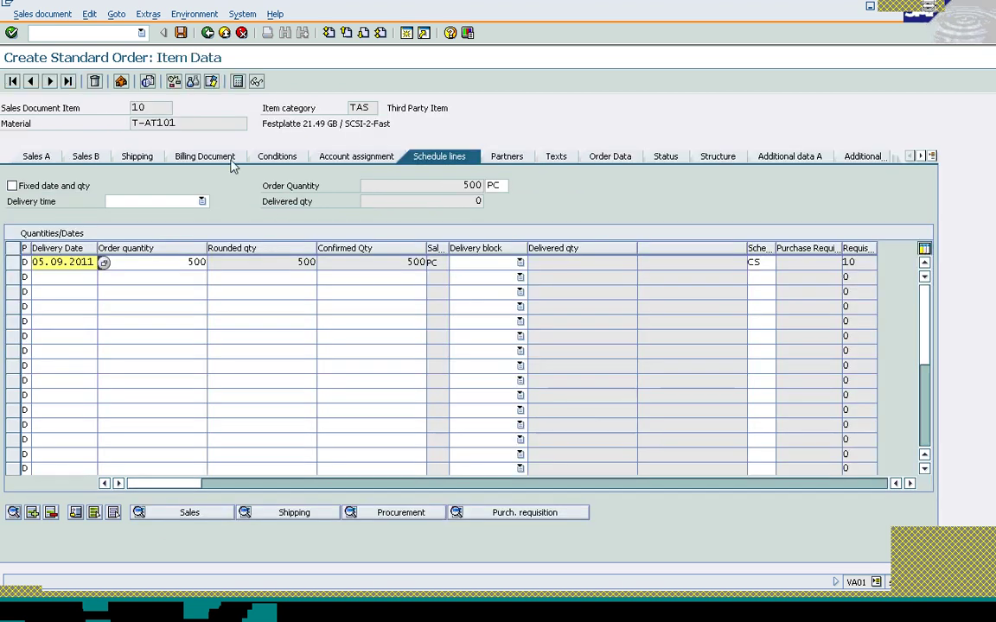
pyautogui.click(184, 261)
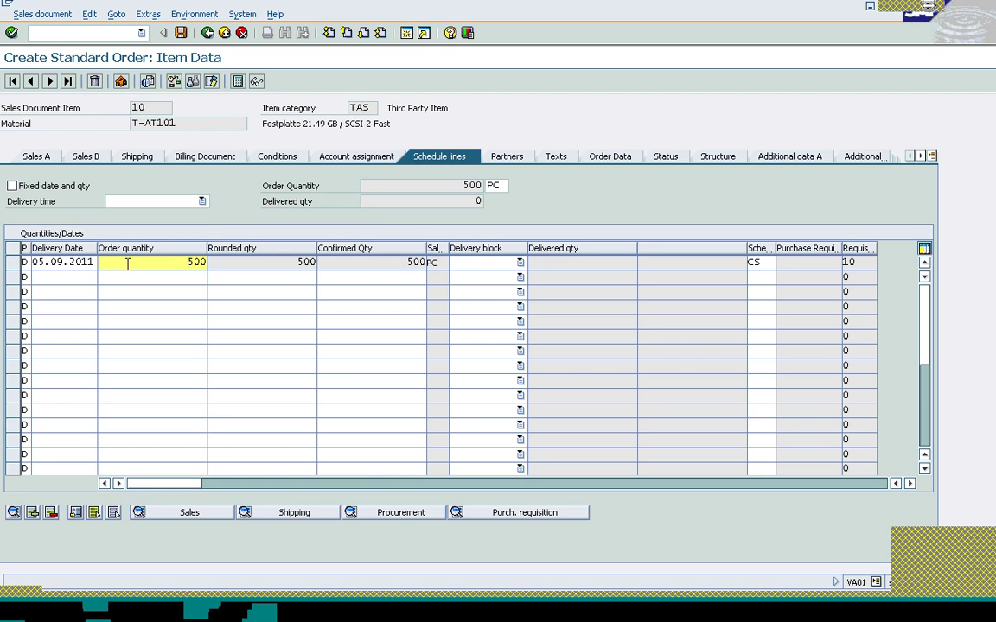
pyautogui.click(209, 38)
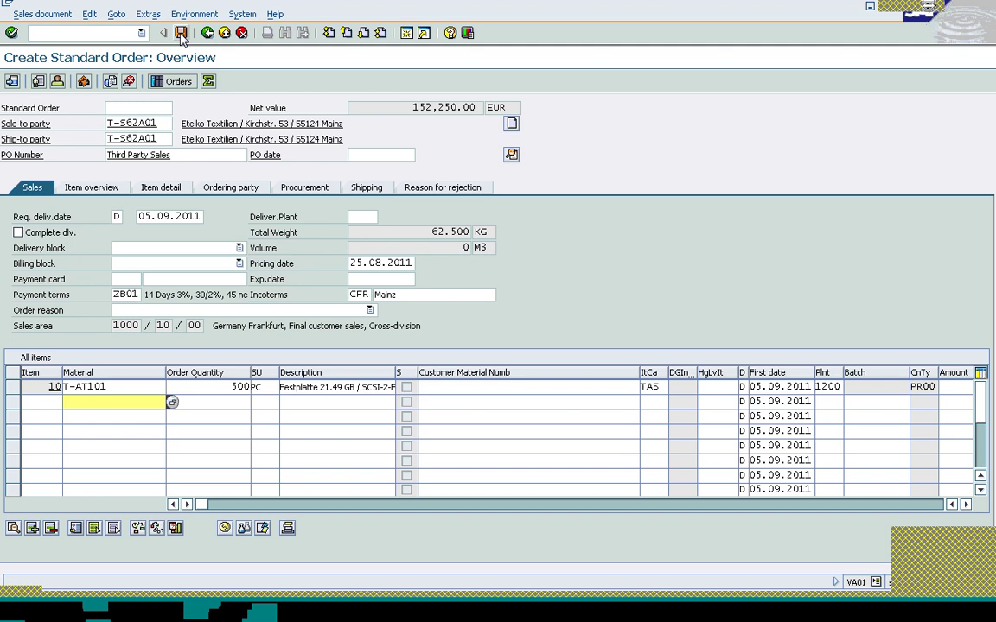
# - Save the standard order, leave order creation and open the sales order display with transaction VA03
pyautogui.click(181, 32)
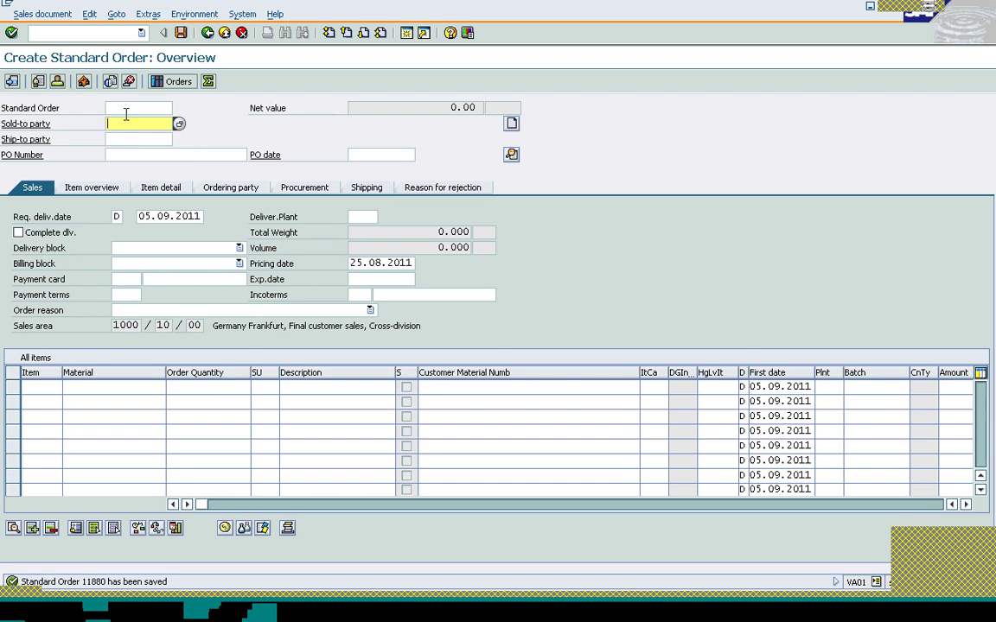
pyautogui.click(79, 32)
pyautogui.write('/')
pyautogui.write('n')
pyautogui.press('Return')
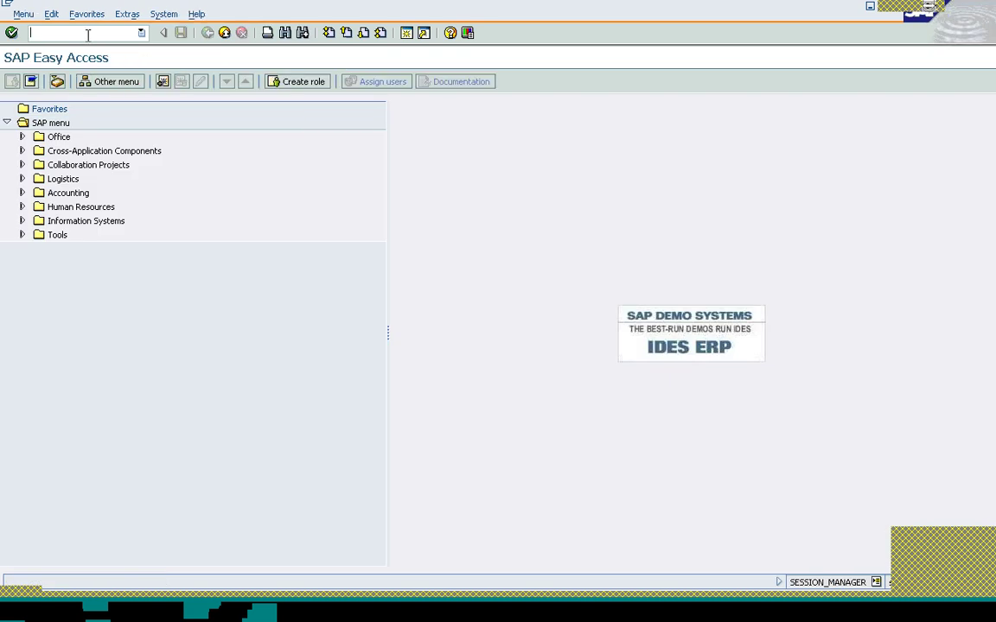
pyautogui.write('va0')
pyautogui.write('1')
pyautogui.write('3')
pyautogui.press('Return')
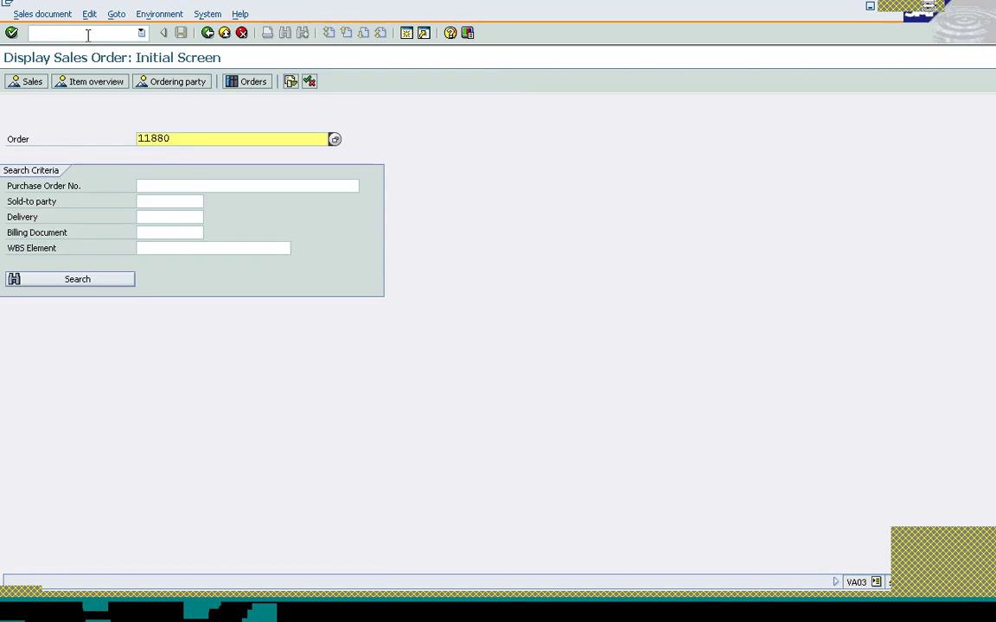
# - Display the third-party sales order and examine the purchase requisition number in item 10's schedule lines
pyautogui.press('Return')
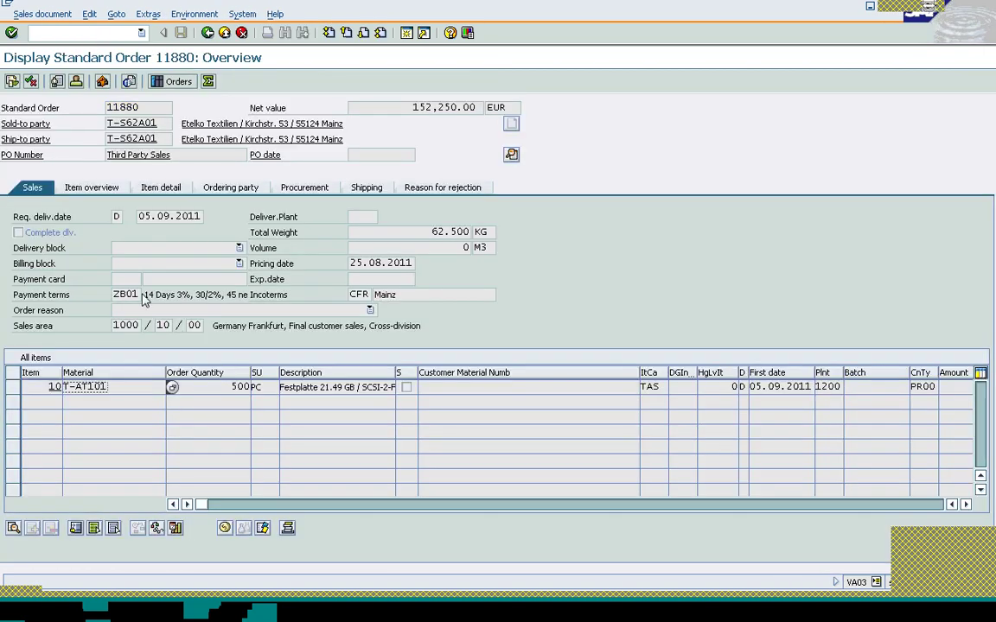
pyautogui.click(19, 389)
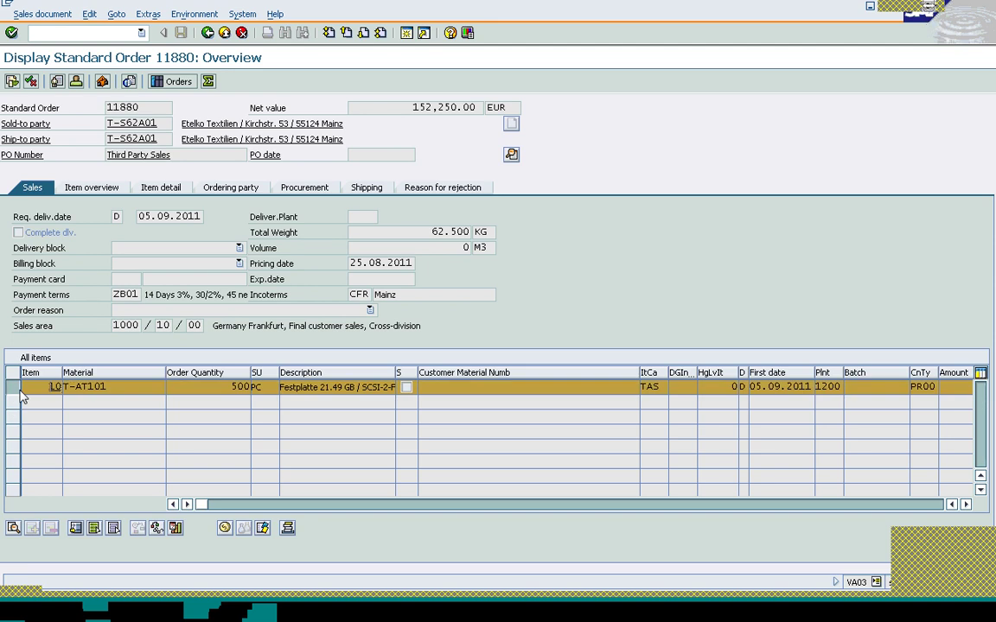
pyautogui.click(176, 528)
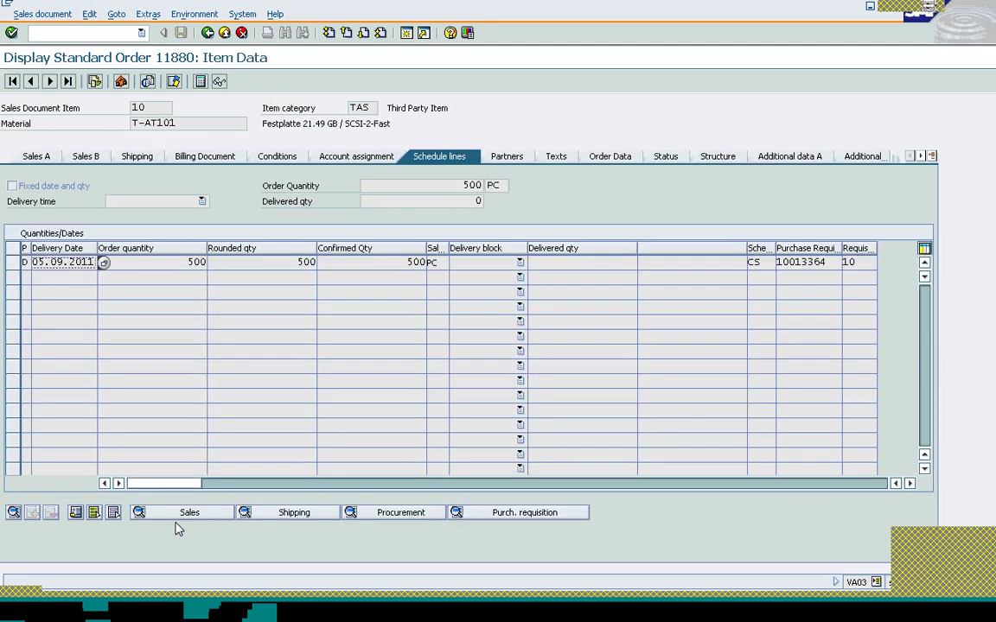
pyautogui.click(778, 262)
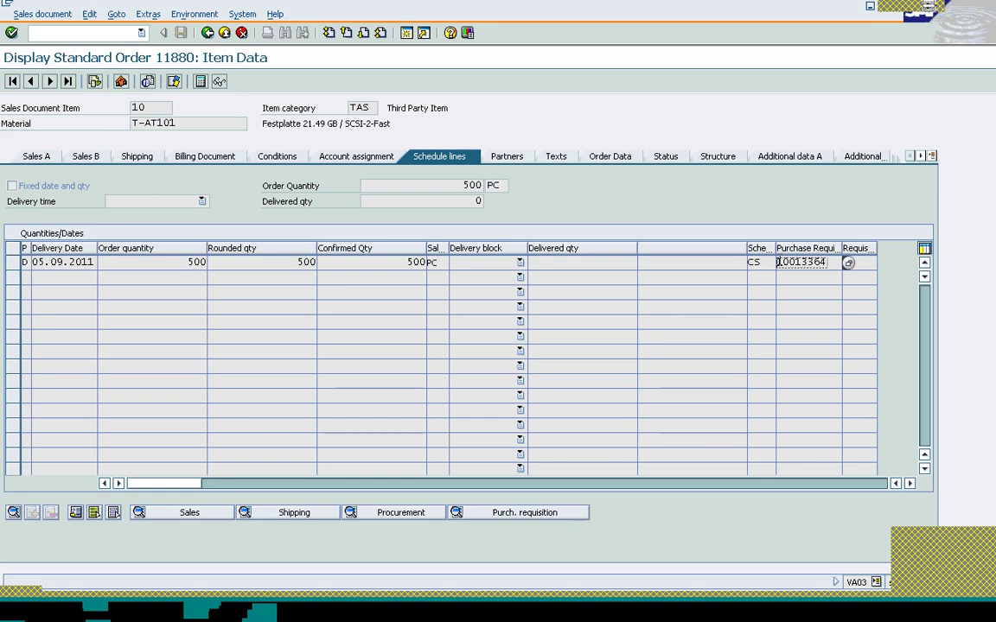
pyautogui.click(829, 262)
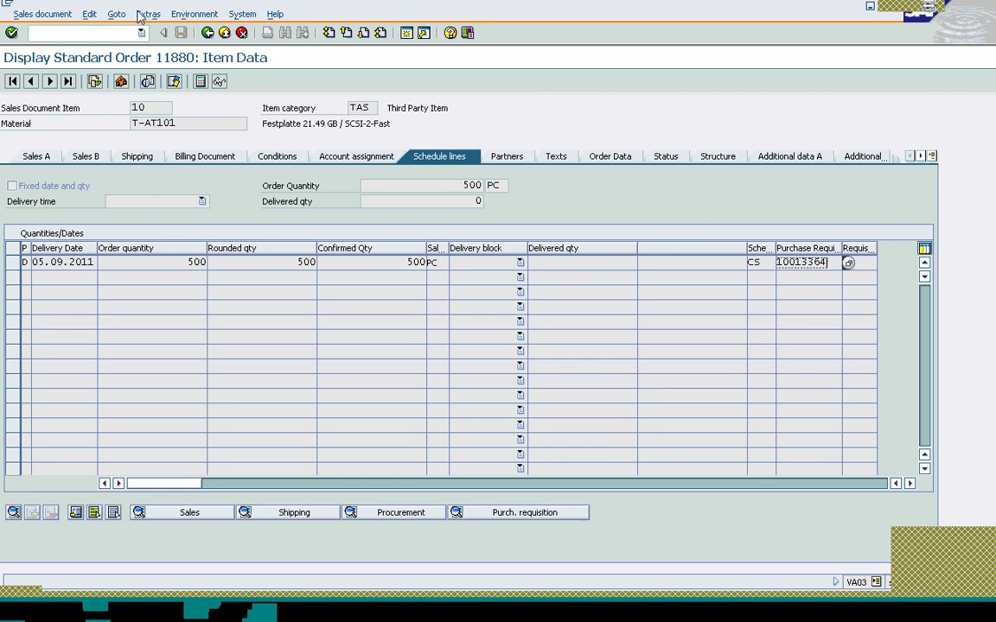
# - Start purchase order creation with transaction ME21N and close the help text
pyautogui.click(88, 33)
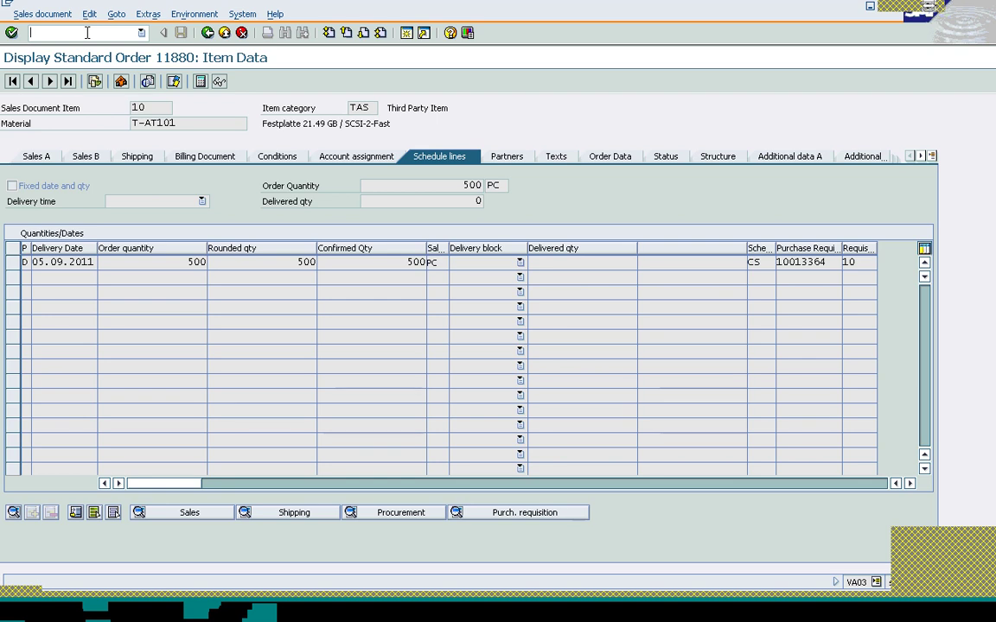
pyautogui.click(86, 33)
pyautogui.write('/nme21n')
pyautogui.press('Return')
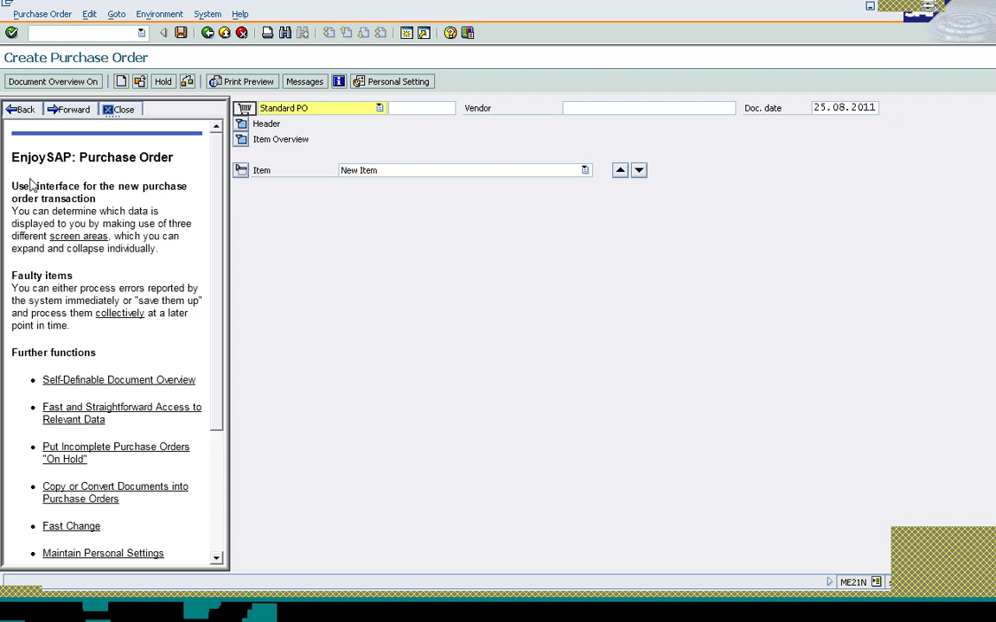
pyautogui.click(124, 110)
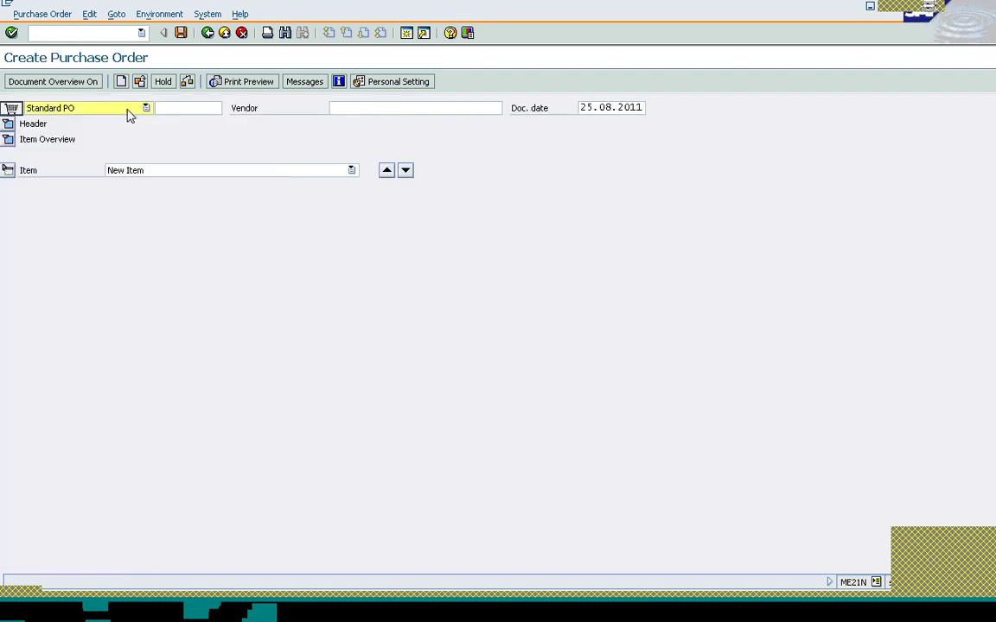
# - Turn on the document overview, list my purchase requisitions in it and widen the overview slightly
pyautogui.click(62, 83)
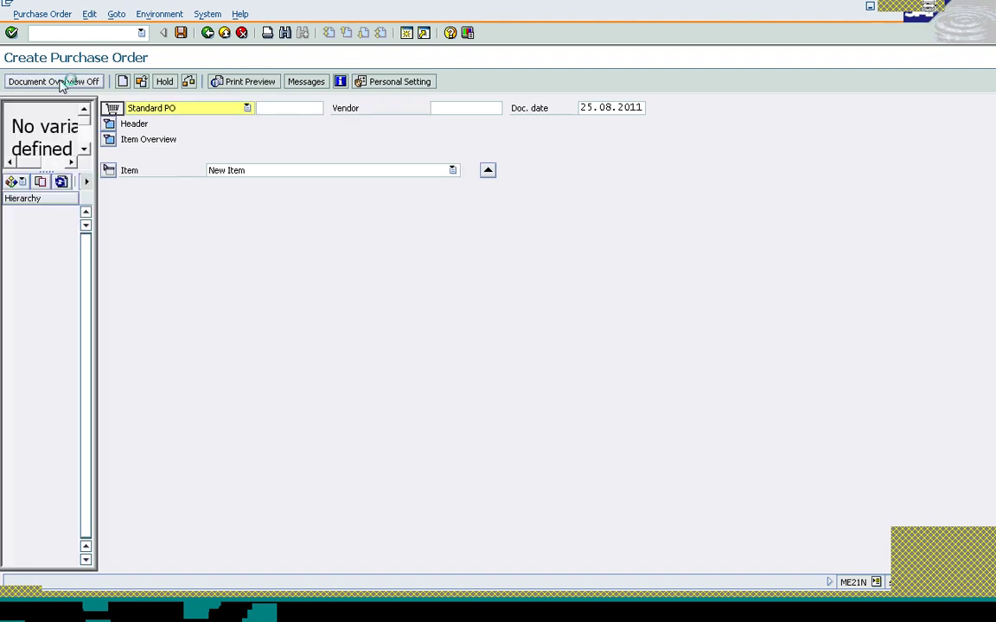
pyautogui.click(22, 182)
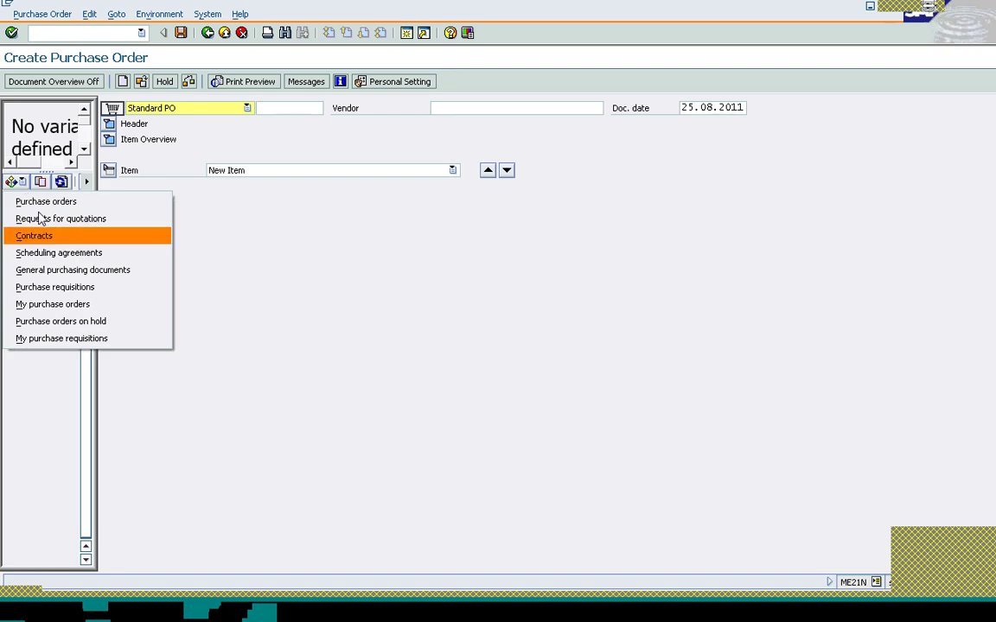
pyautogui.click(43, 338)
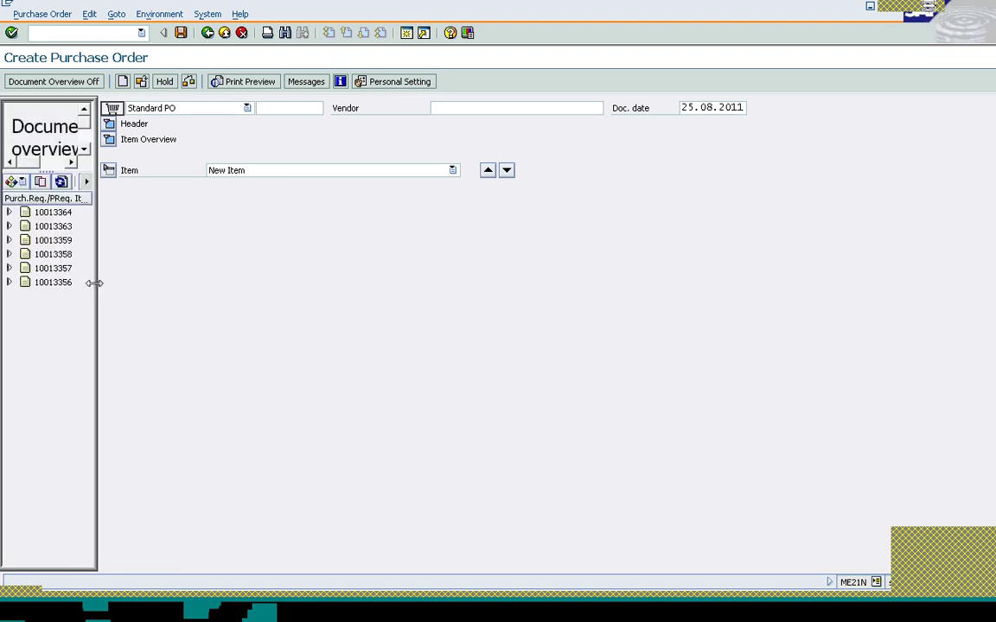
pyautogui.moveTo(96, 284); pyautogui.dragTo(117, 283)
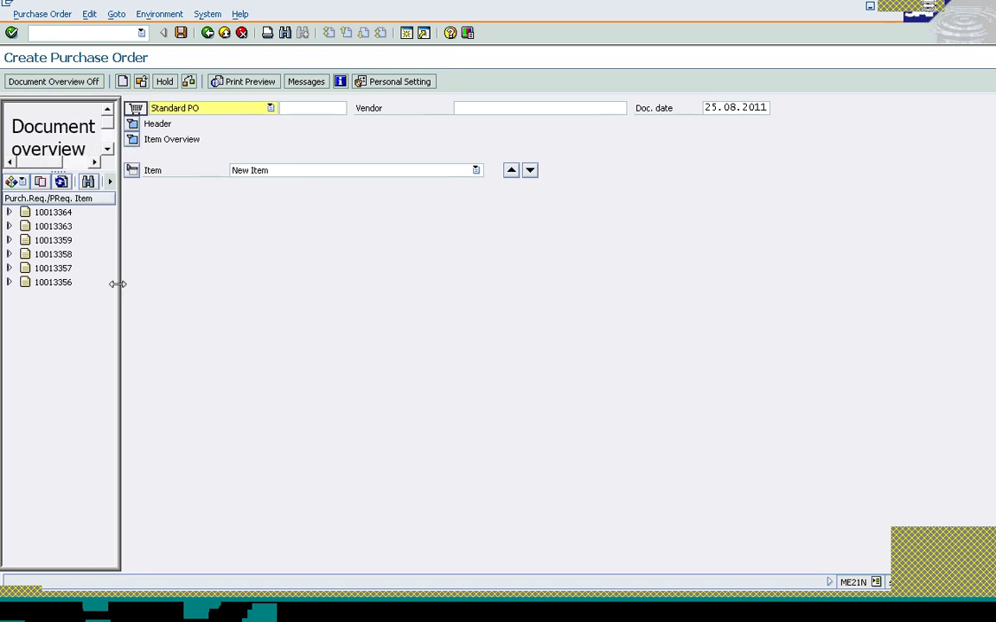
# - Adopt the topmost of my purchase requisitions into the new standard PO
pyautogui.click(24, 214)
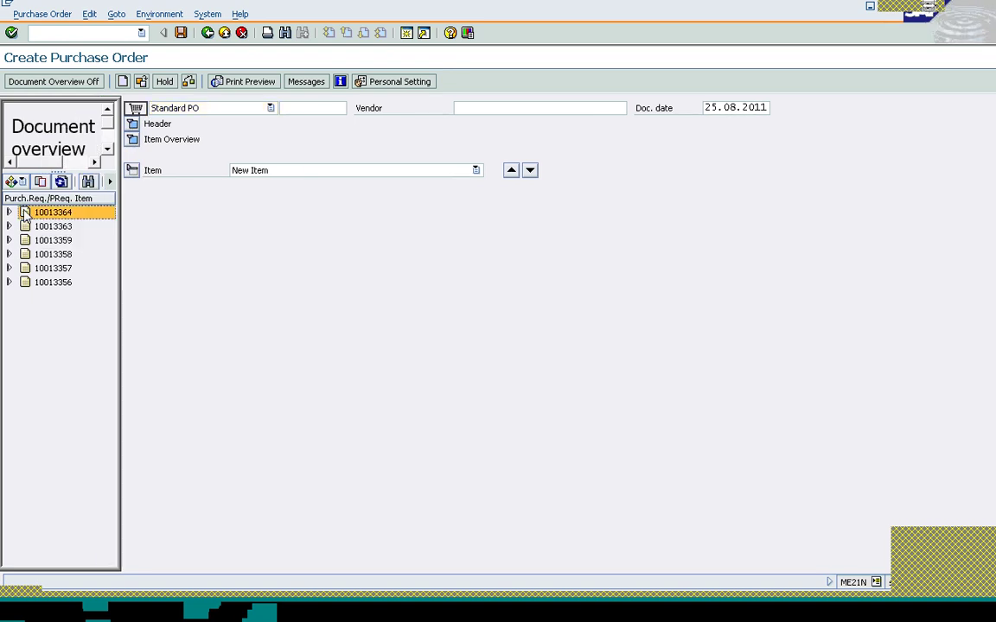
pyautogui.click(10, 181)
pyautogui.click(43, 338)
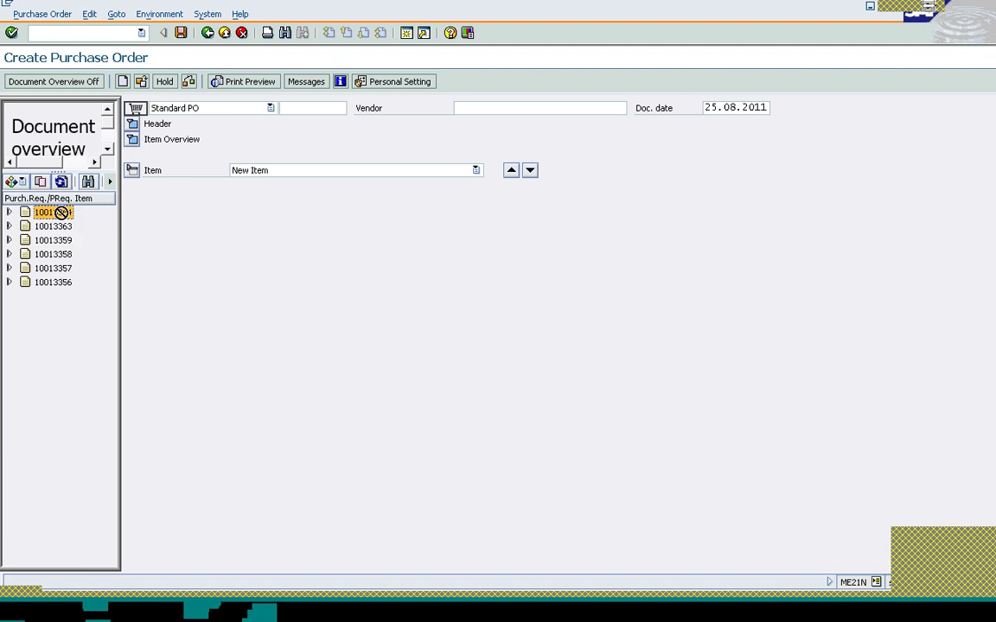
pyautogui.moveTo(35, 212); pyautogui.dragTo(137, 111)
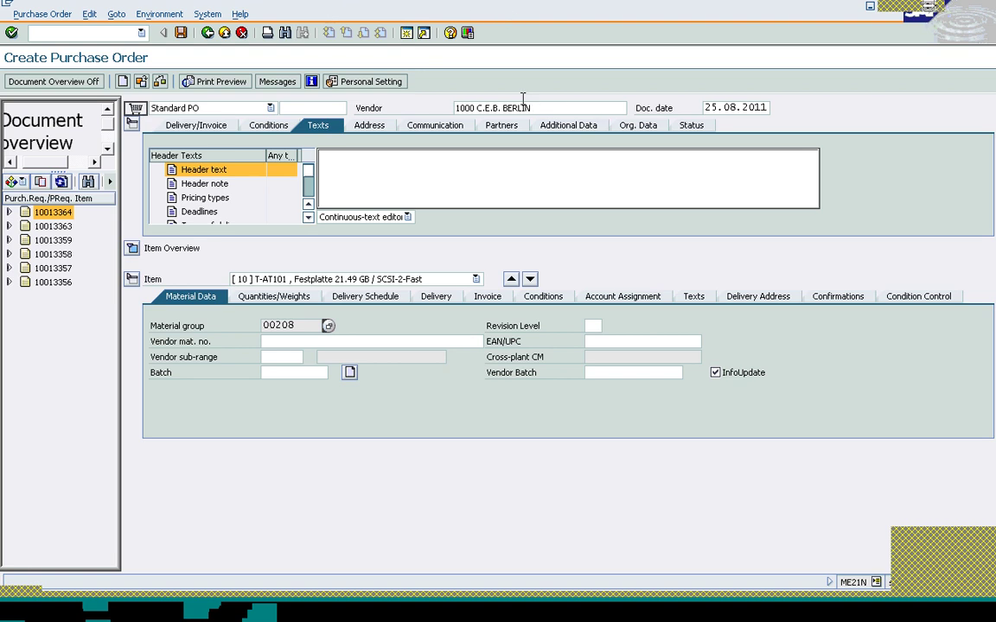
# - Review the purchase order's organizational data, the net price and plant of item 10, and the customer in its delivery address
pyautogui.click(633, 127)
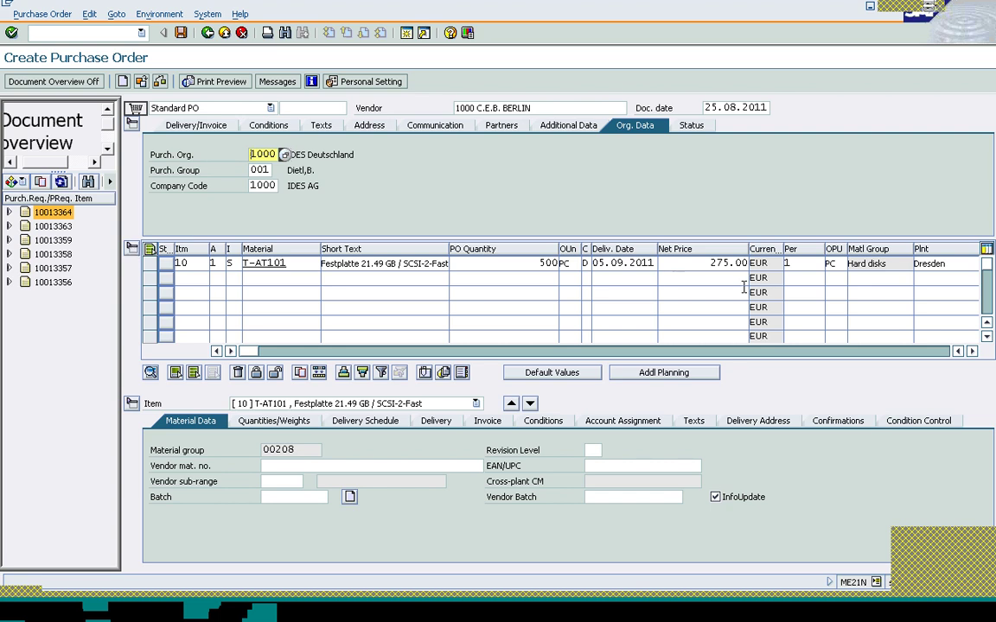
pyautogui.click(694, 262)
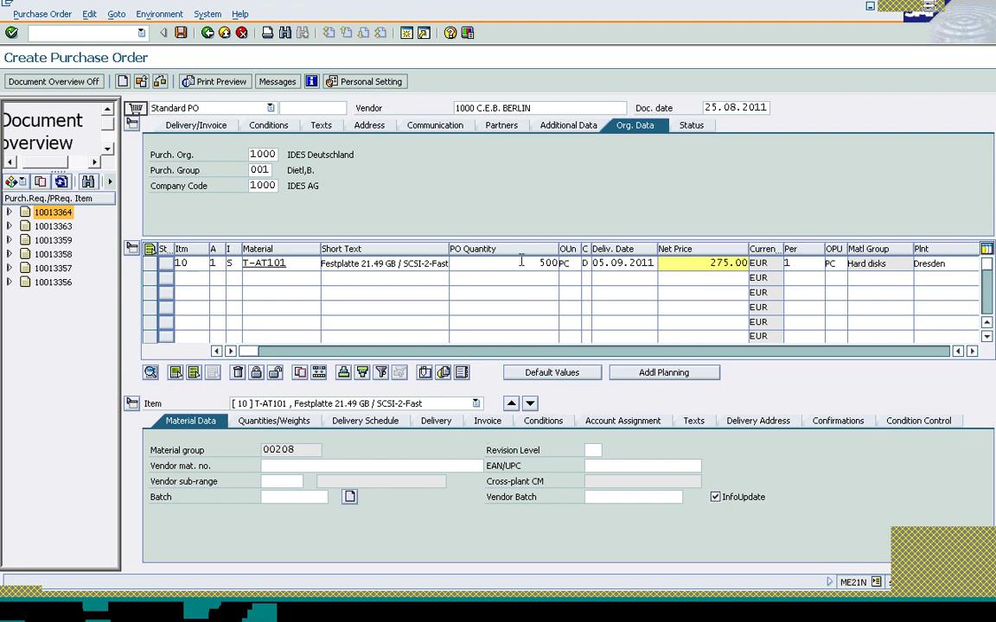
pyautogui.click(972, 350)
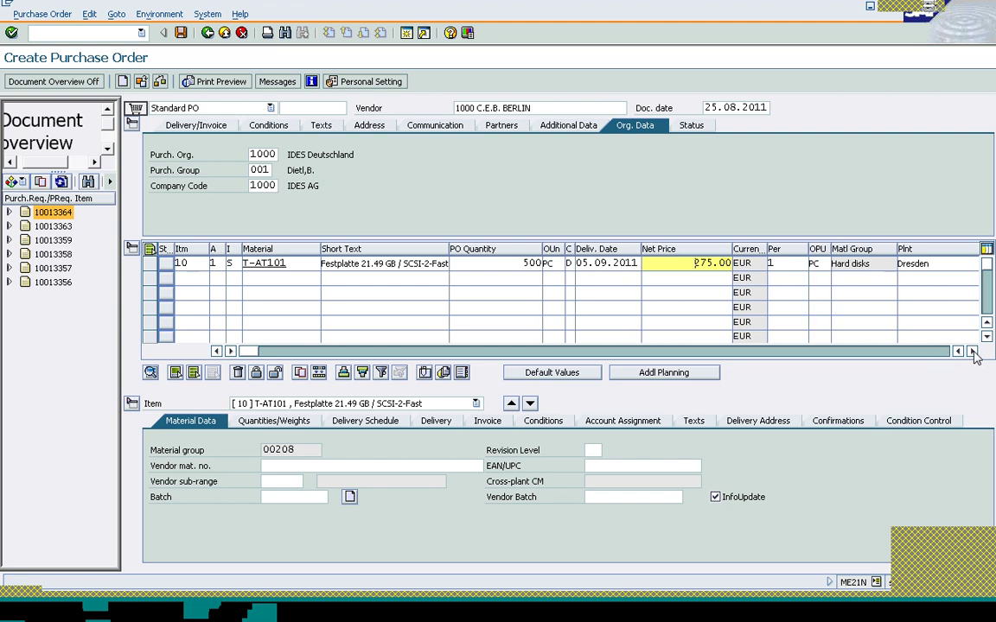
pyautogui.click(913, 263)
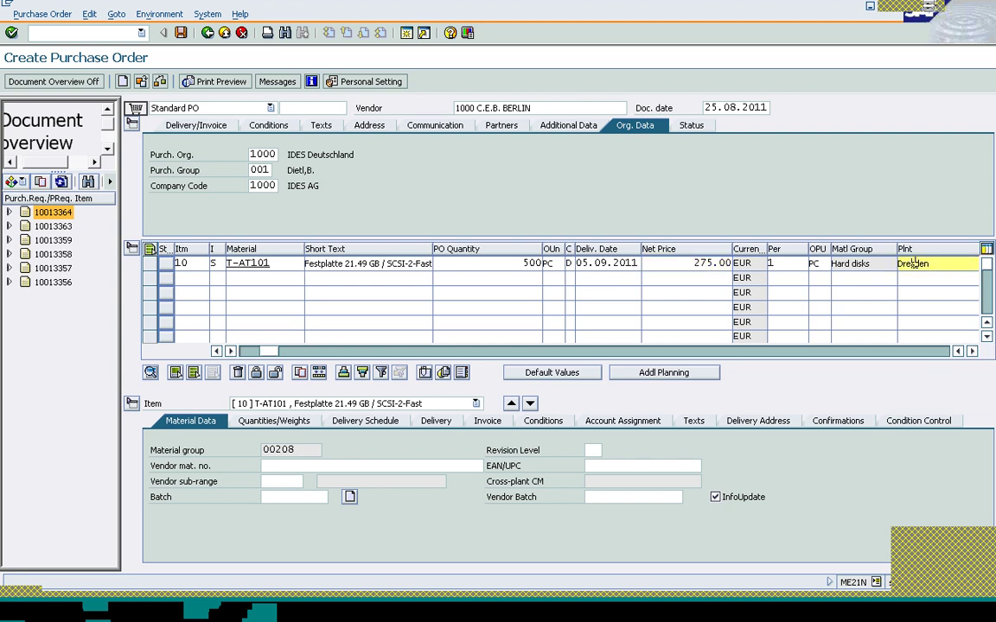
pyautogui.press('Return')
pyautogui.click(916, 264)
pyautogui.click(758, 426)
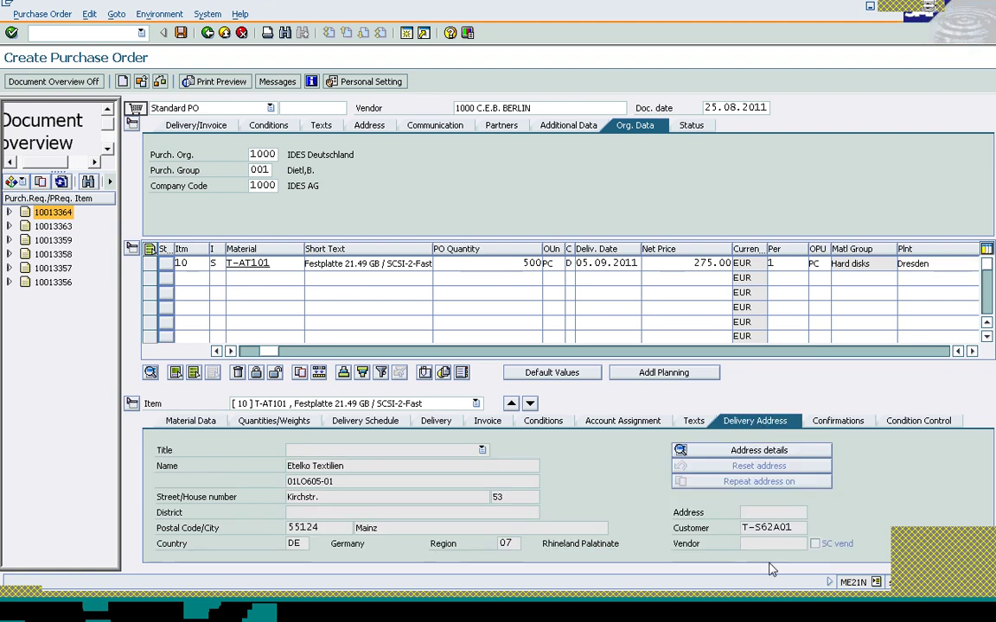
pyautogui.click(772, 529)
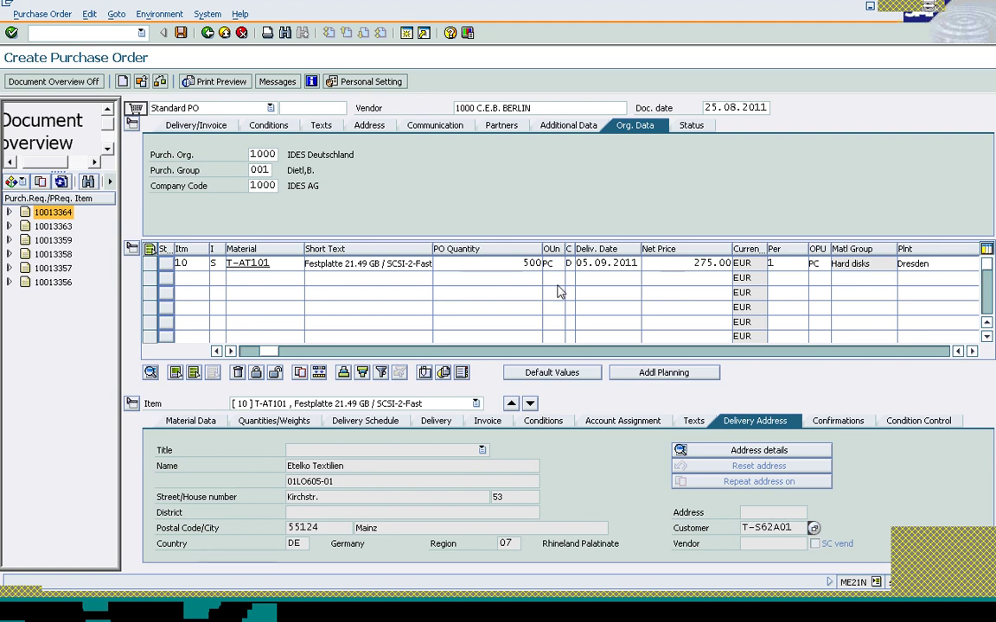
# - Save the standard PO
pyautogui.click(159, 86)
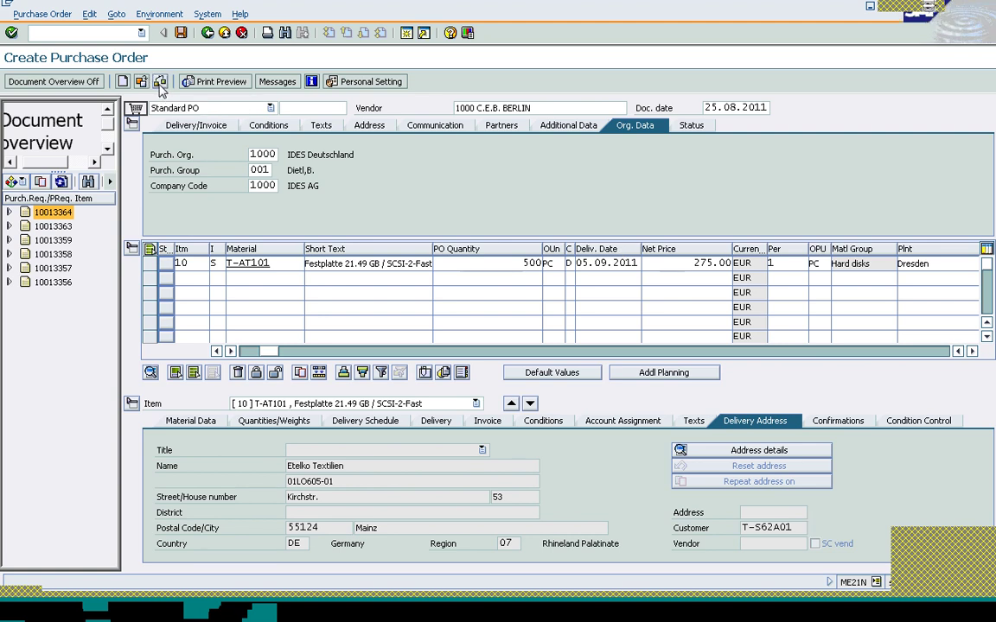
pyautogui.click(179, 39)
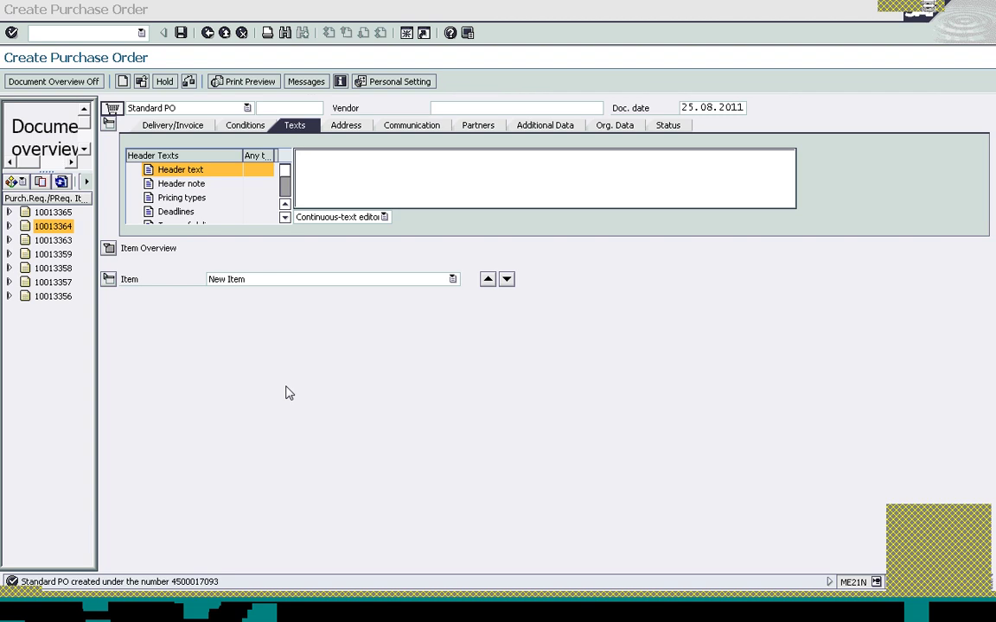
pyautogui.moveTo(259, 610)
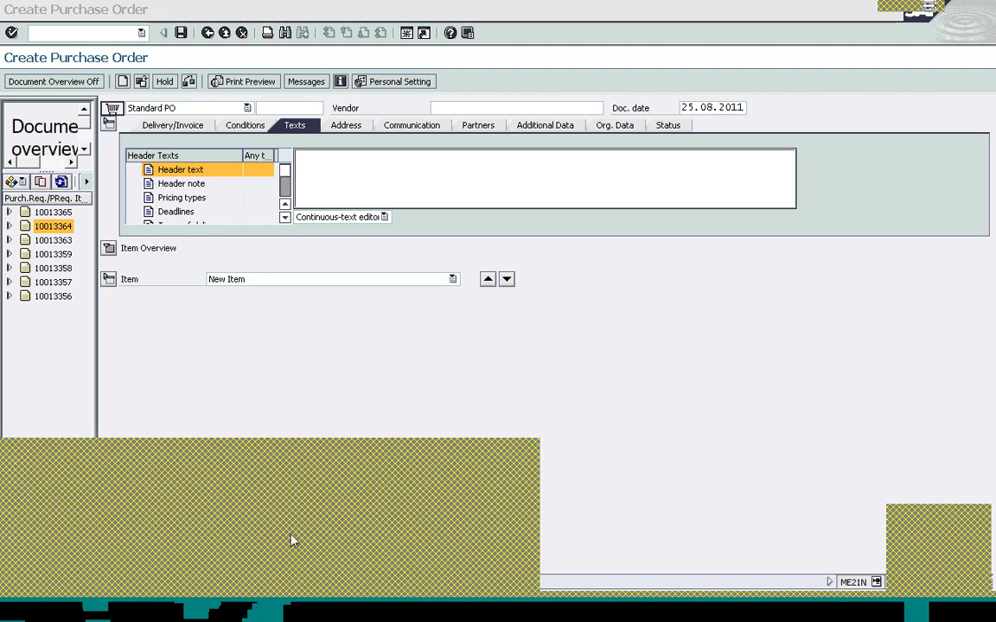
pyautogui.click(230, 337)
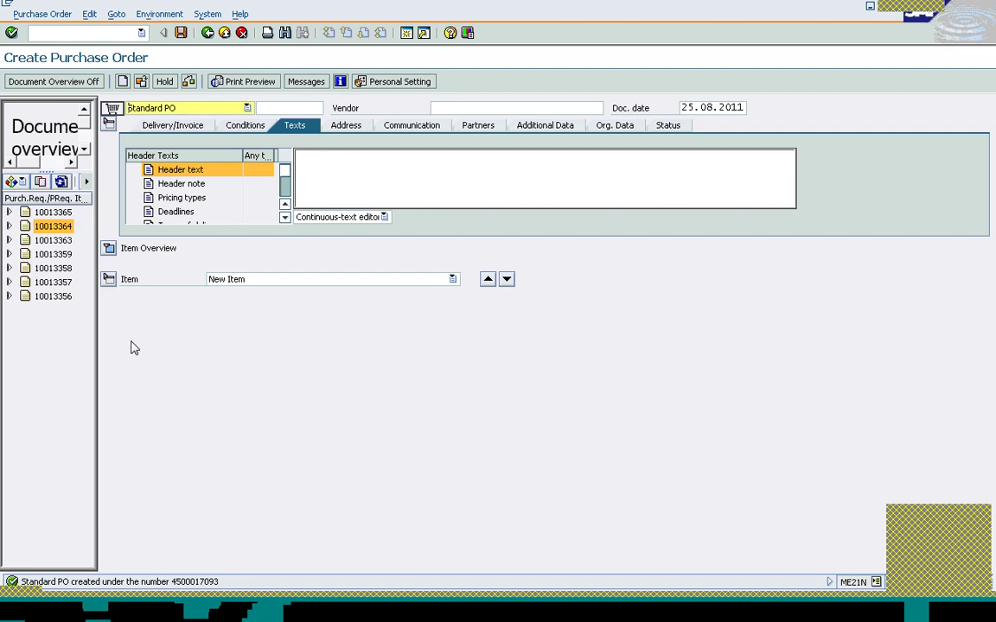
# - Open billing document creation with transaction VF01 and select the proposed document number
pyautogui.click(108, 33)
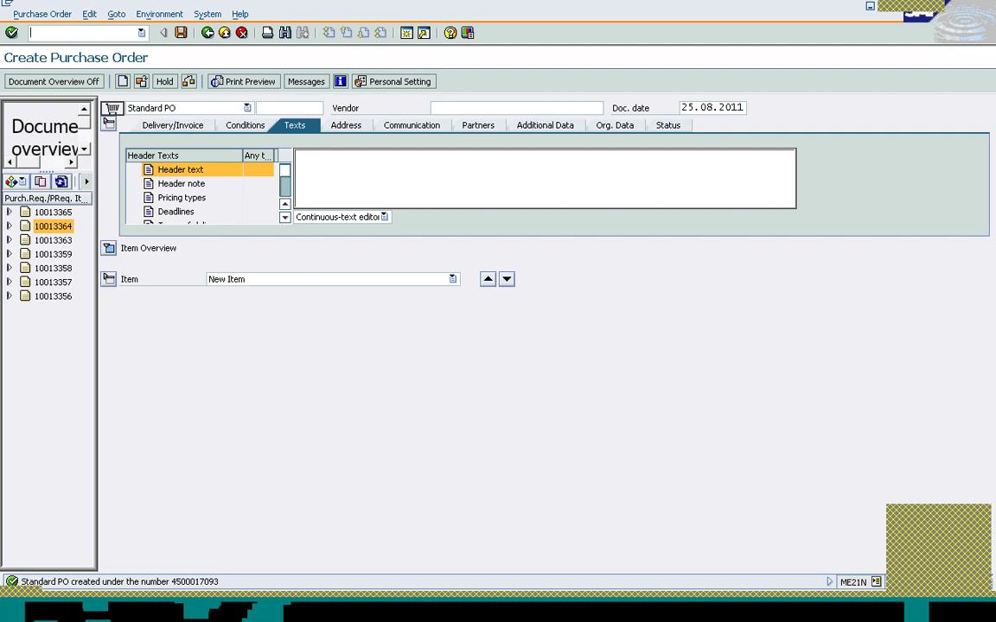
pyautogui.click(29, 612)
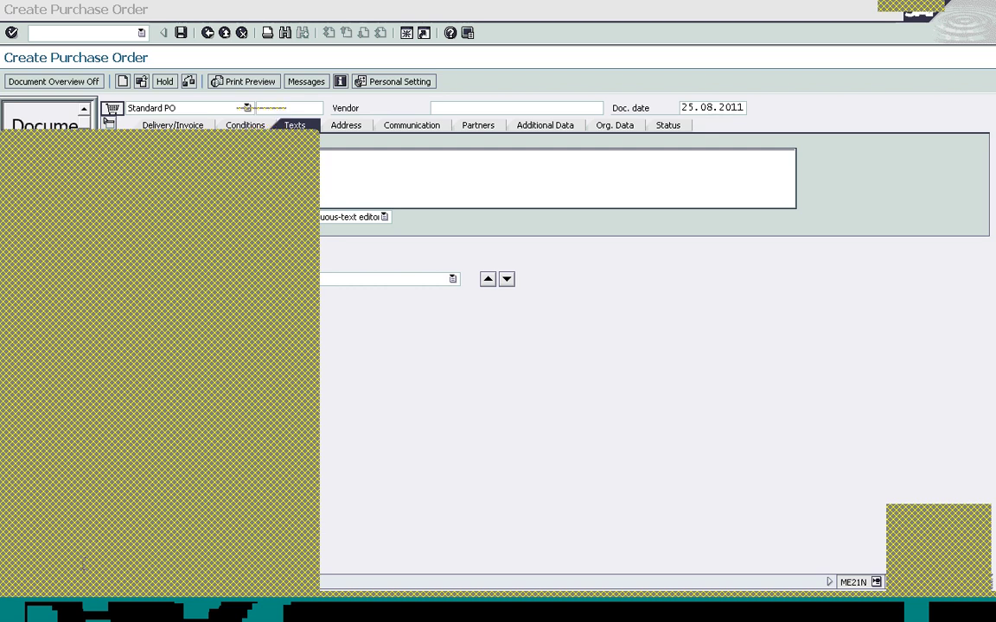
pyautogui.click(83, 565)
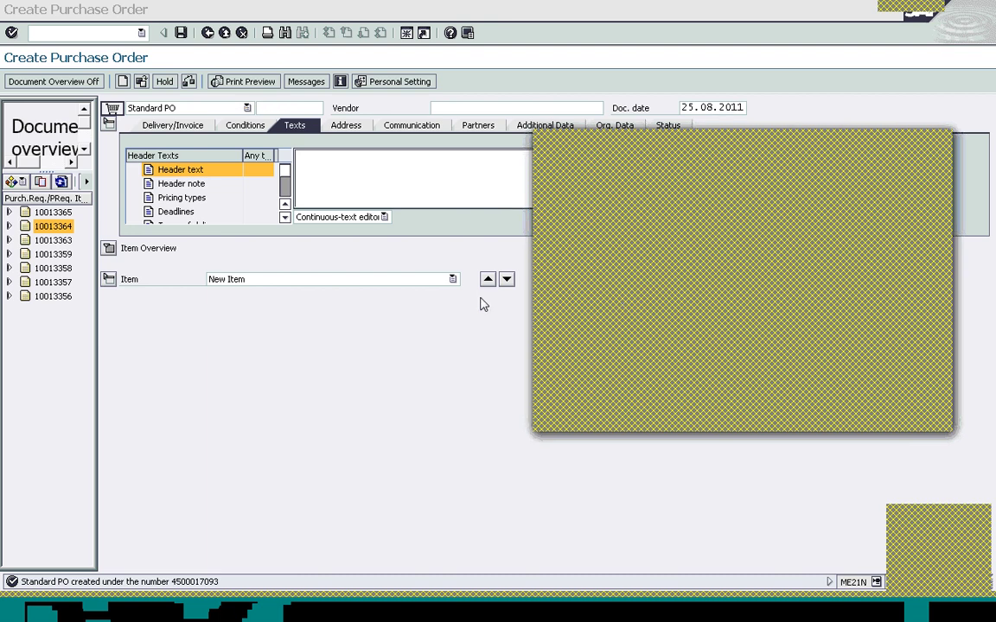
pyautogui.click(87, 34)
pyautogui.write('/')
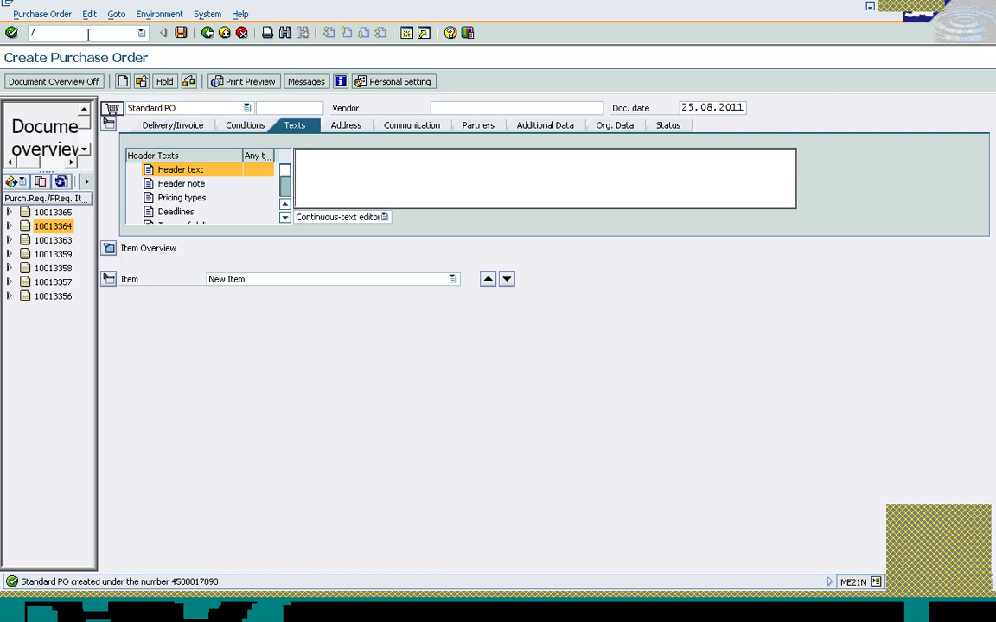
pyautogui.write('nvf01')
pyautogui.press('Return')
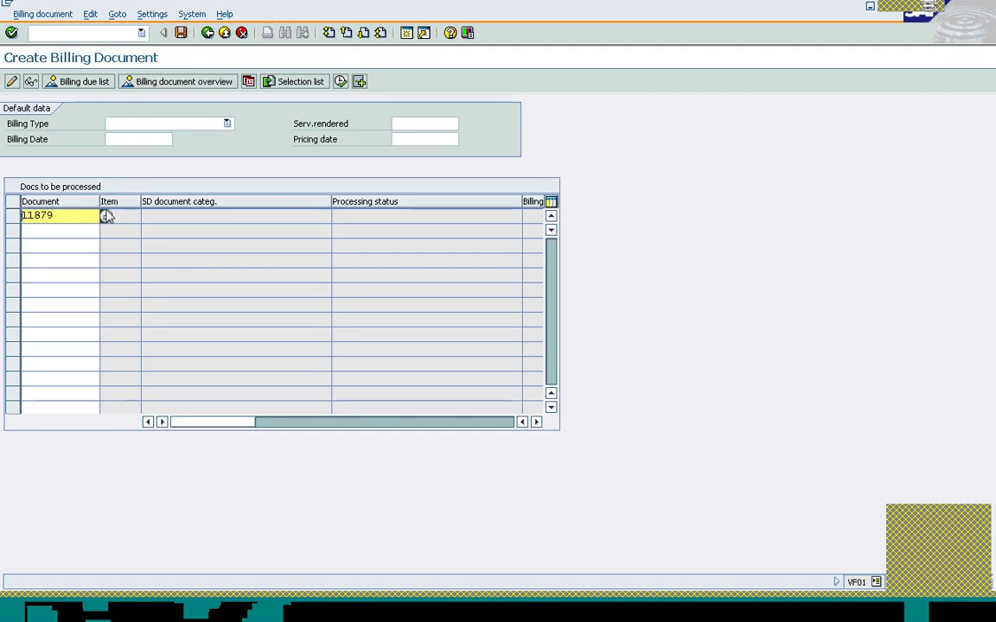
pyautogui.moveTo(75, 217); pyautogui.dragTo(17, 216)
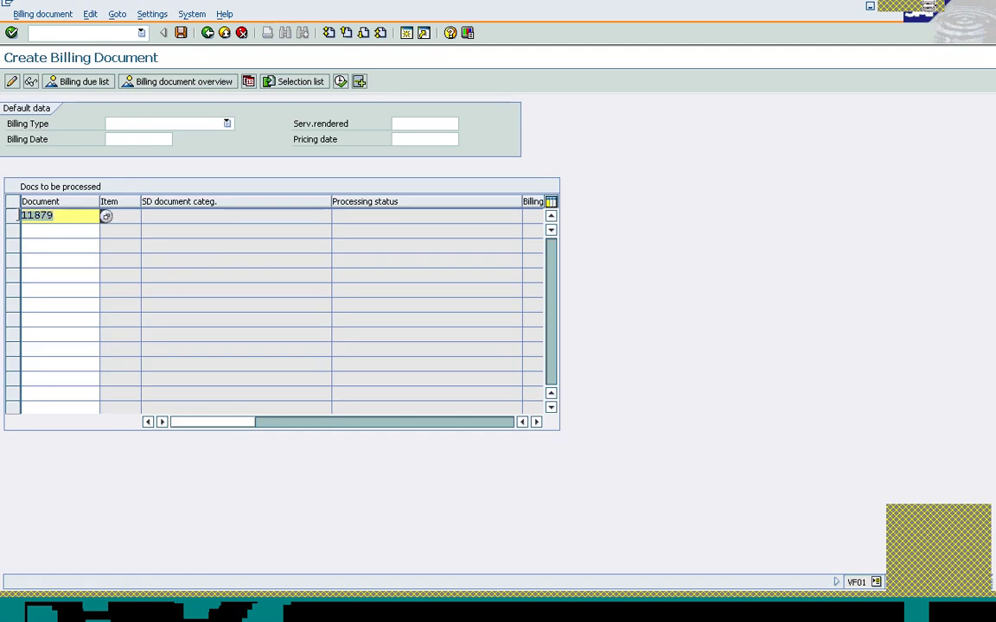
pyautogui.click(21, 215)
# - Look up the number of the most recent sales order in transaction VA02
pyautogui.click(62, 35)
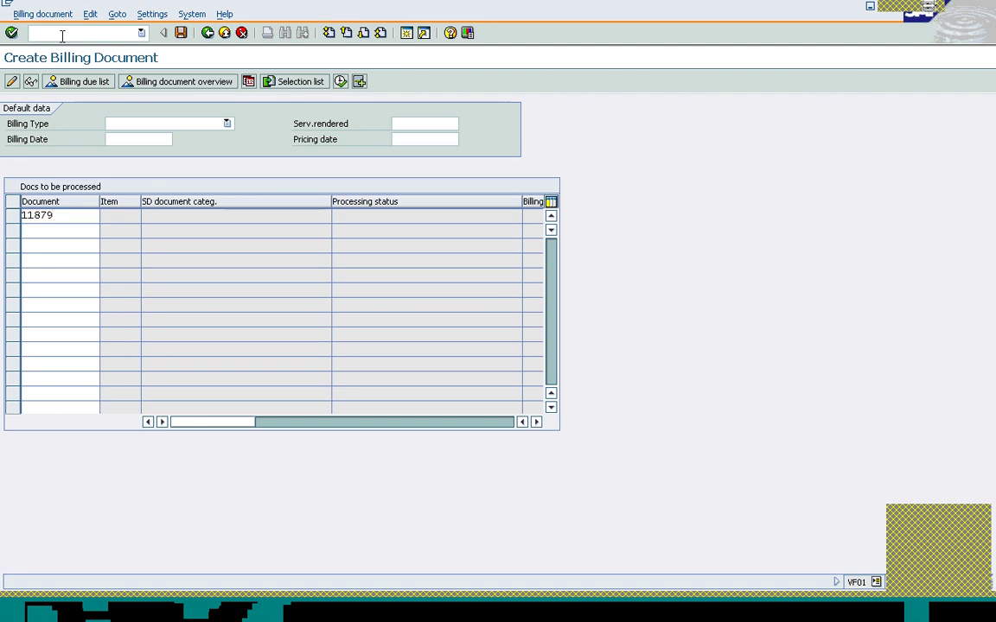
pyautogui.write('/nv')
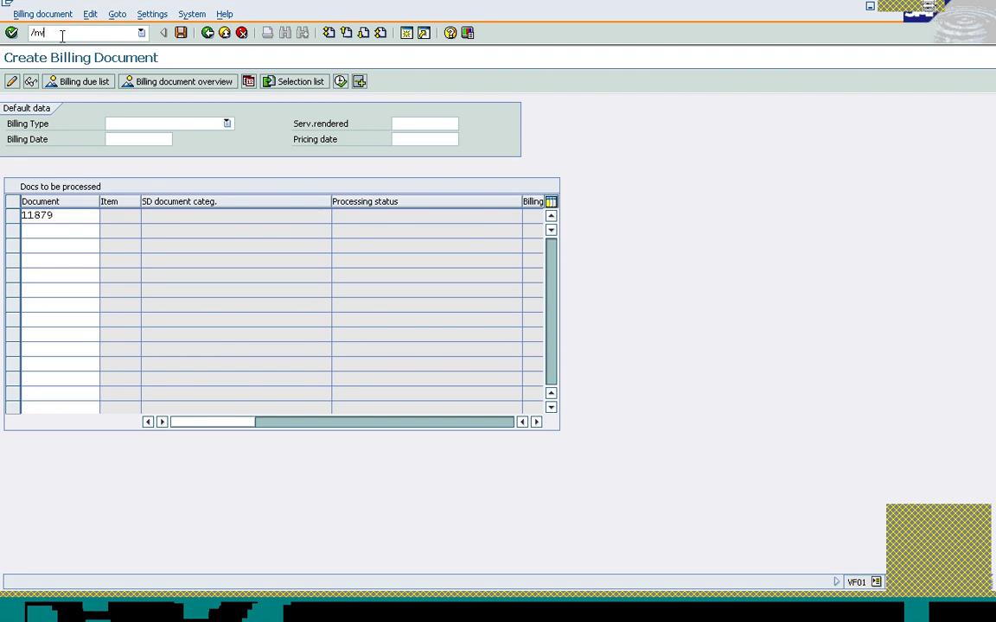
pyautogui.write('a02')
pyautogui.press('Return')
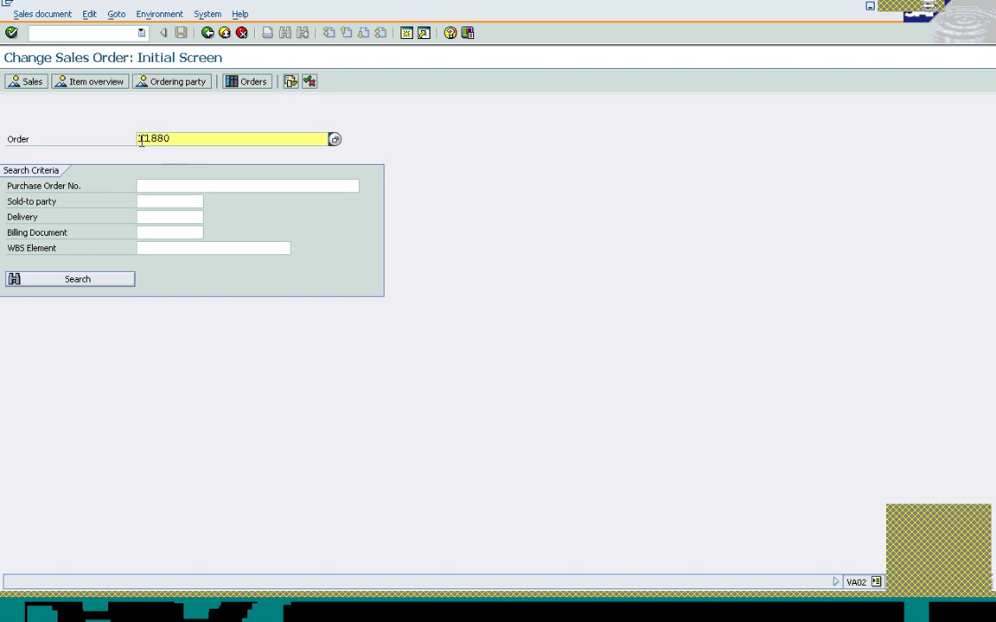
pyautogui.moveTo(140, 140); pyautogui.dragTo(173, 139)
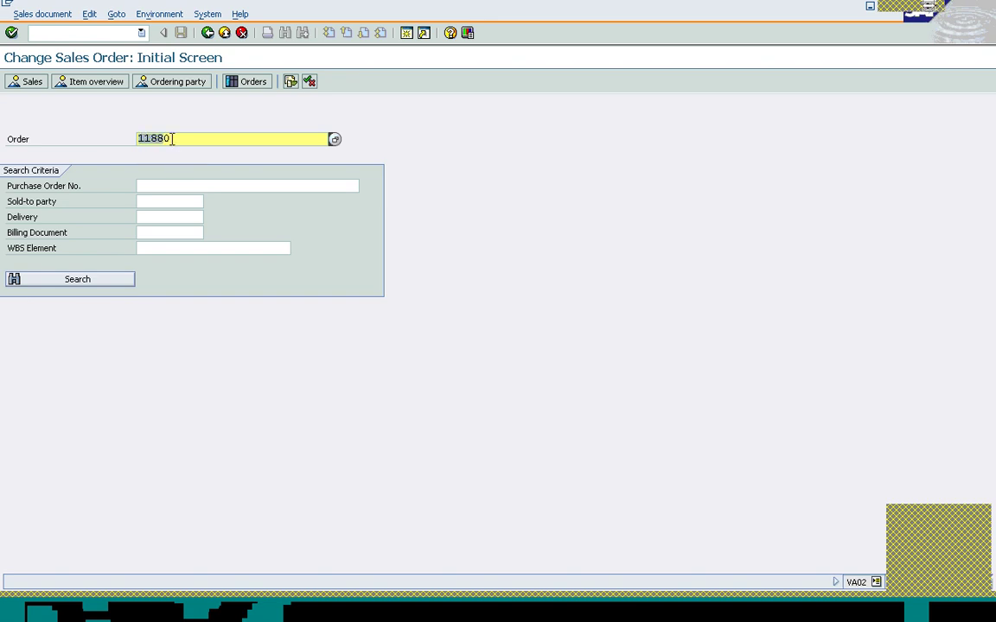
pyautogui.click(37, 32)
pyautogui.write('/nvf01')
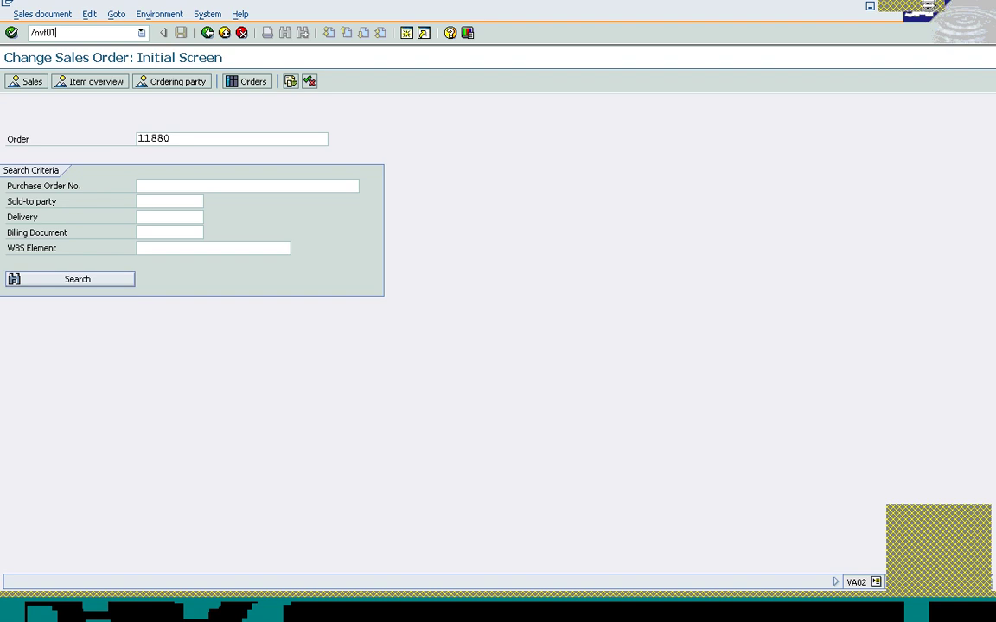
pyautogui.press('Return')
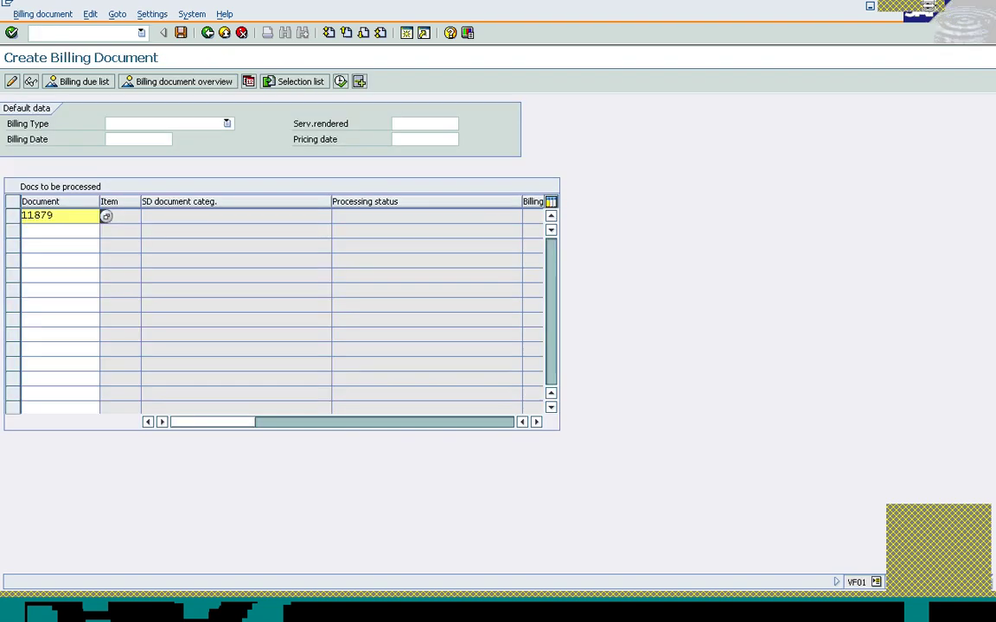
pyautogui.press('Return')
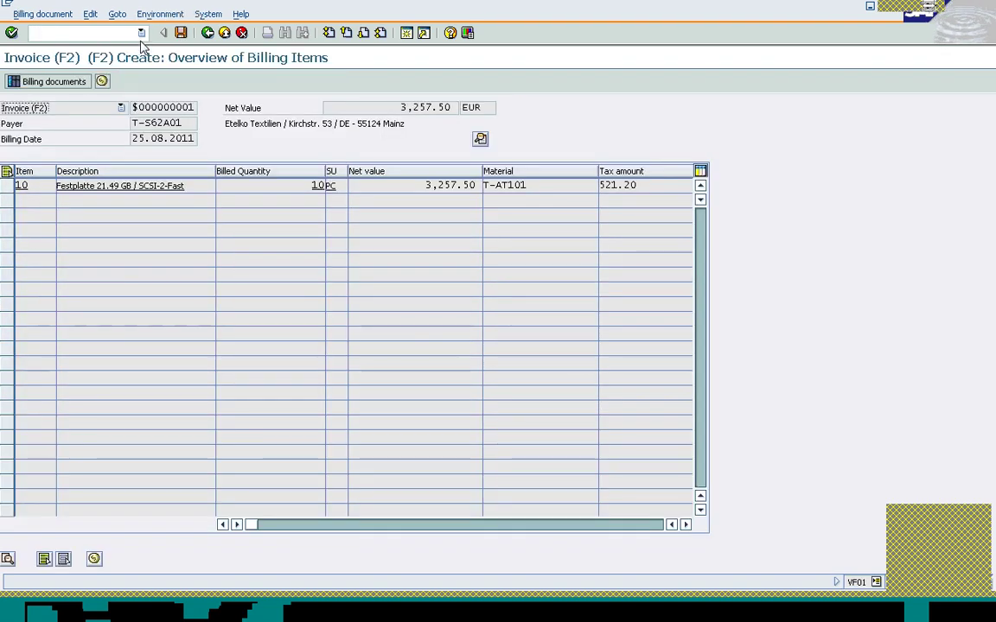
pyautogui.click(206, 32)
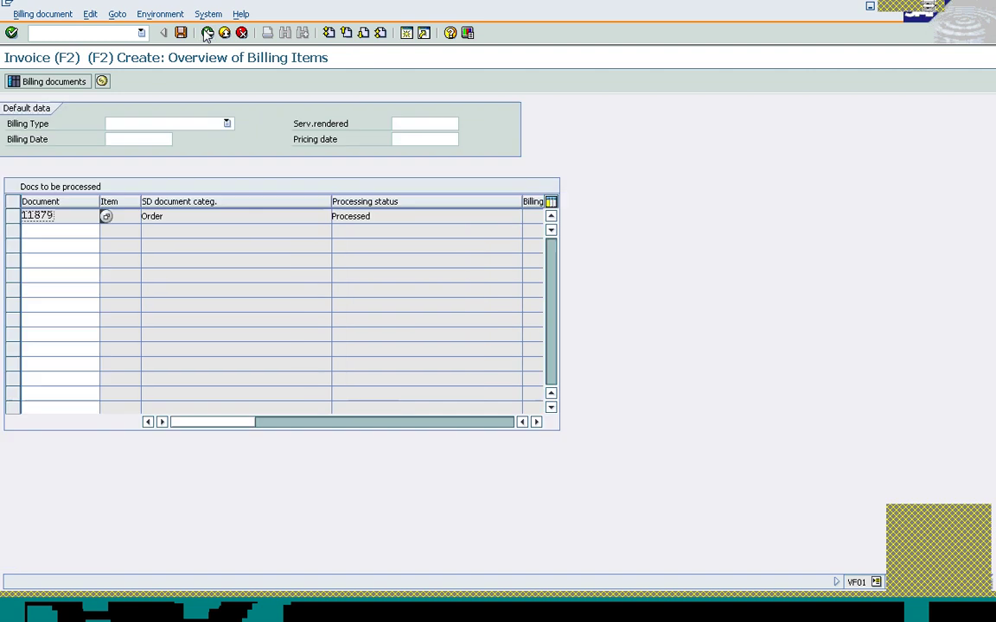
pyautogui.click(12, 220)
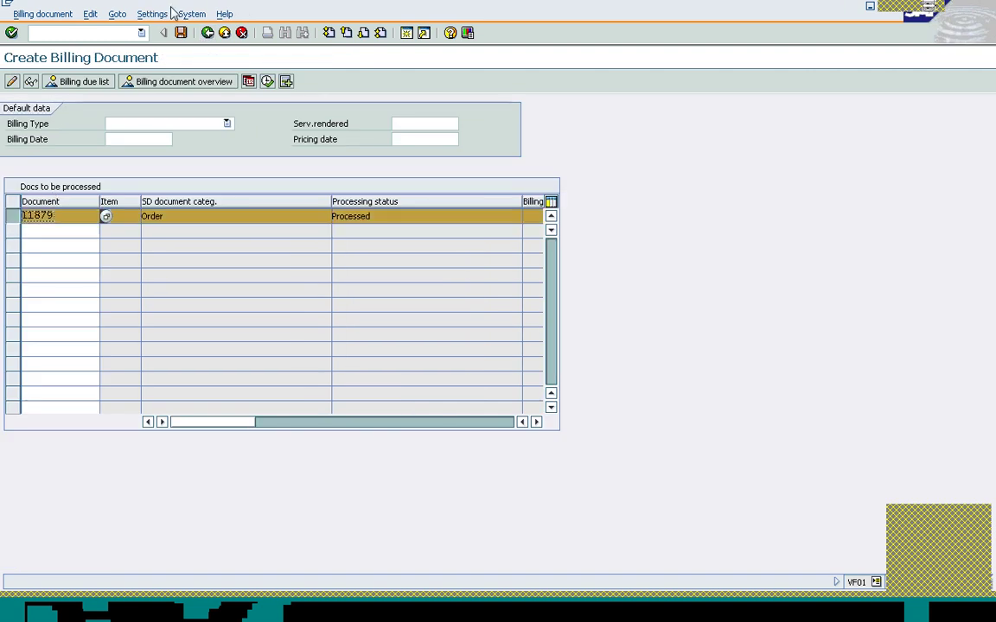
pyautogui.click(207, 32)
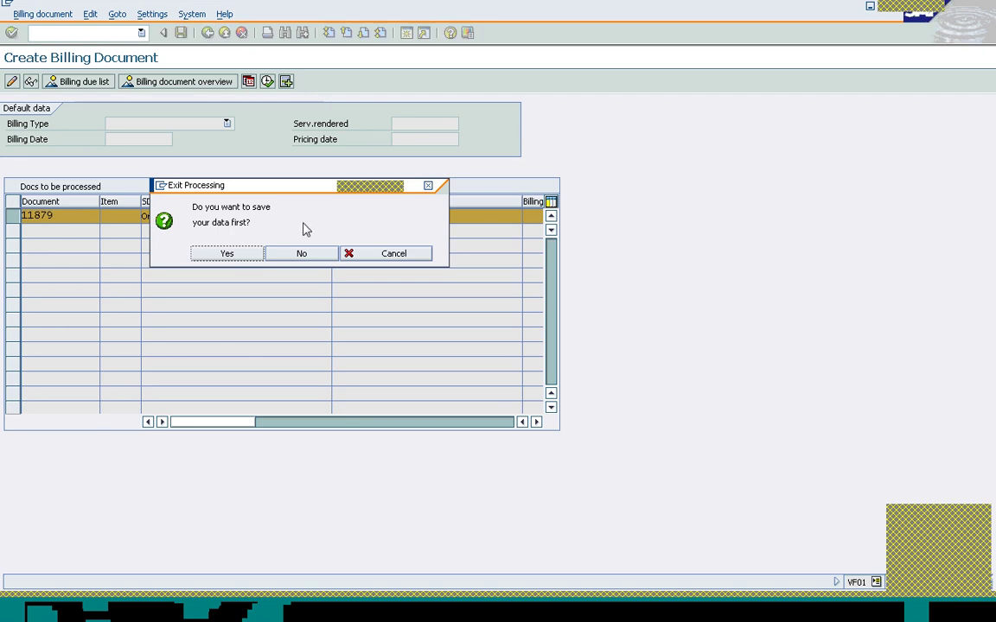
pyautogui.click(297, 256)
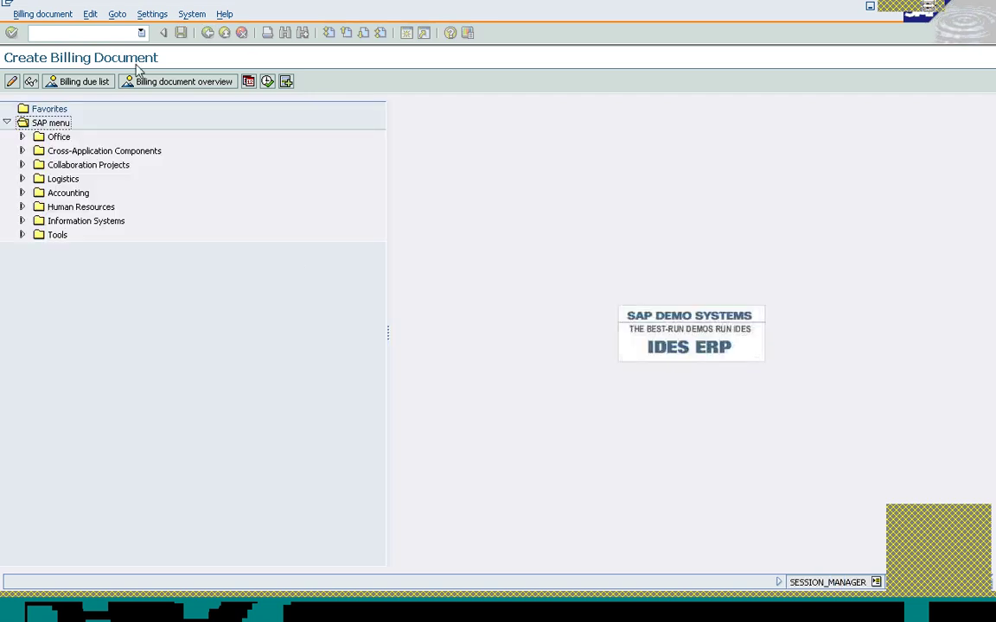
# - Open transaction VF01 and try to create a billing document for the new third-party sales order
pyautogui.click(86, 35)
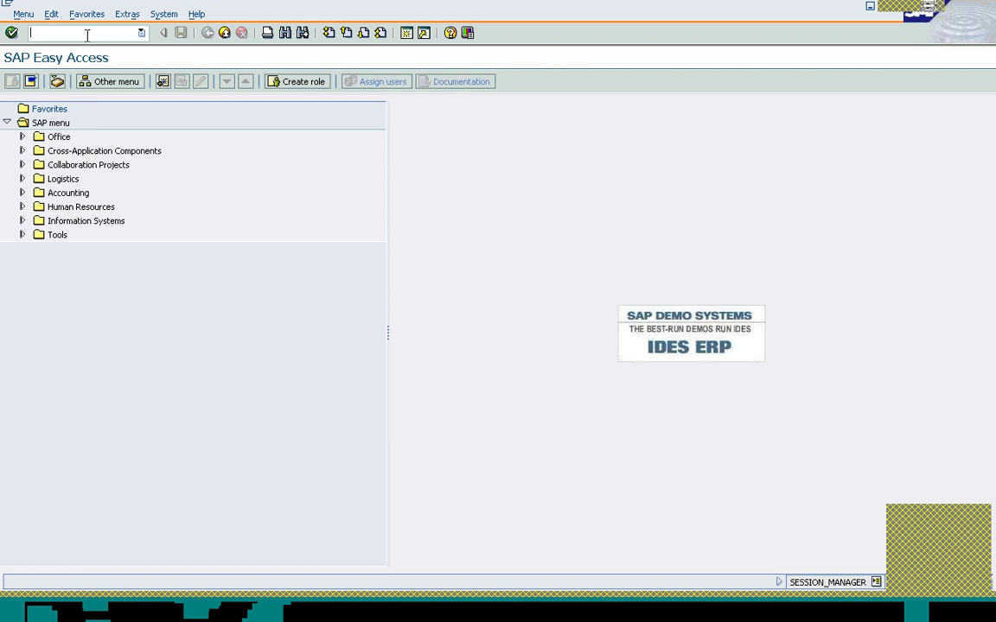
pyautogui.write('/nvf01')
pyautogui.press('Return')
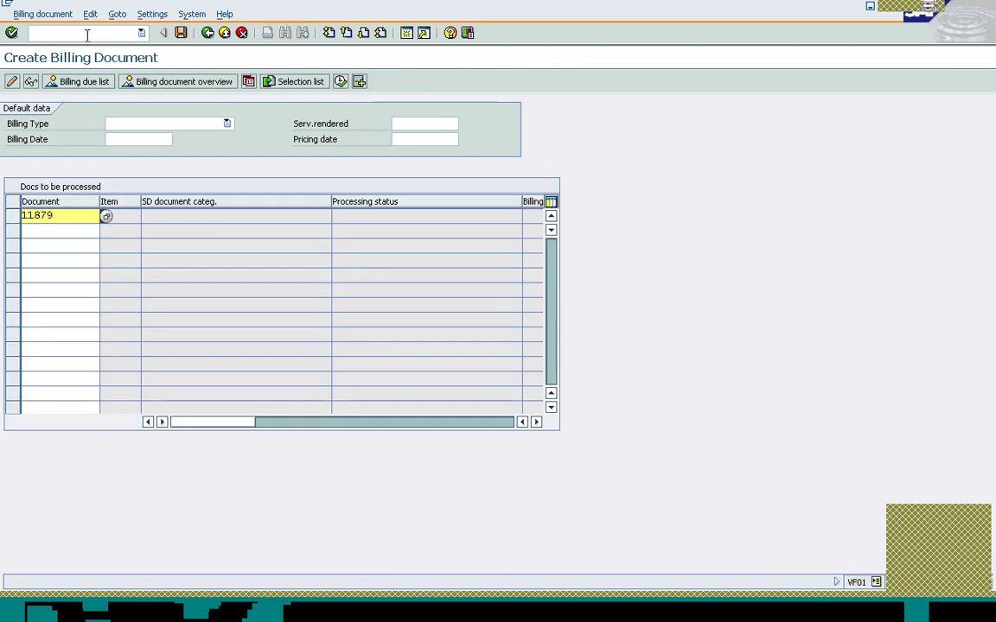
pyautogui.press('Delete')
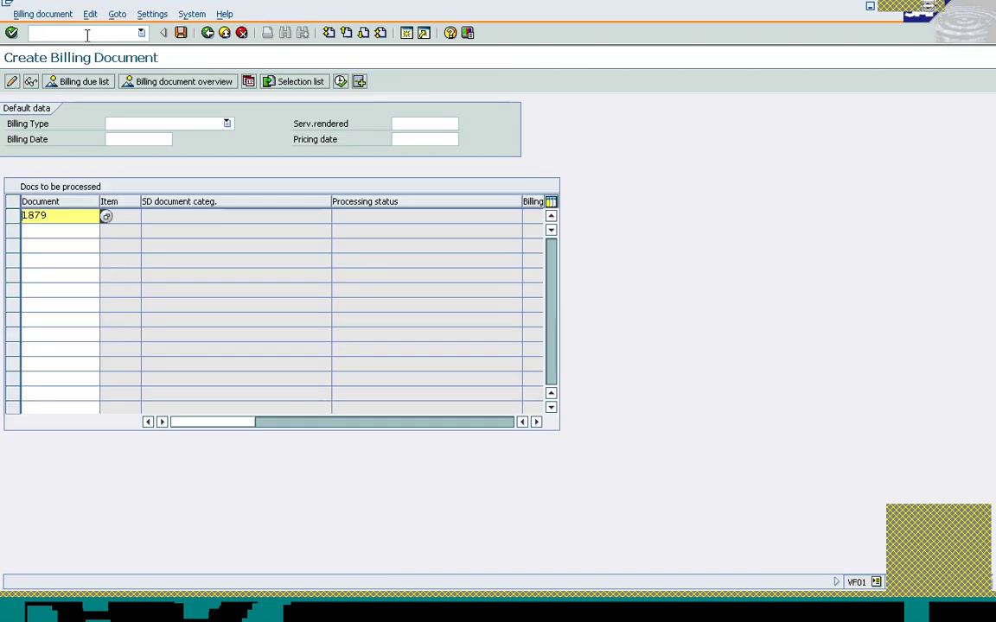
pyautogui.write('11880')
pyautogui.press('Return')
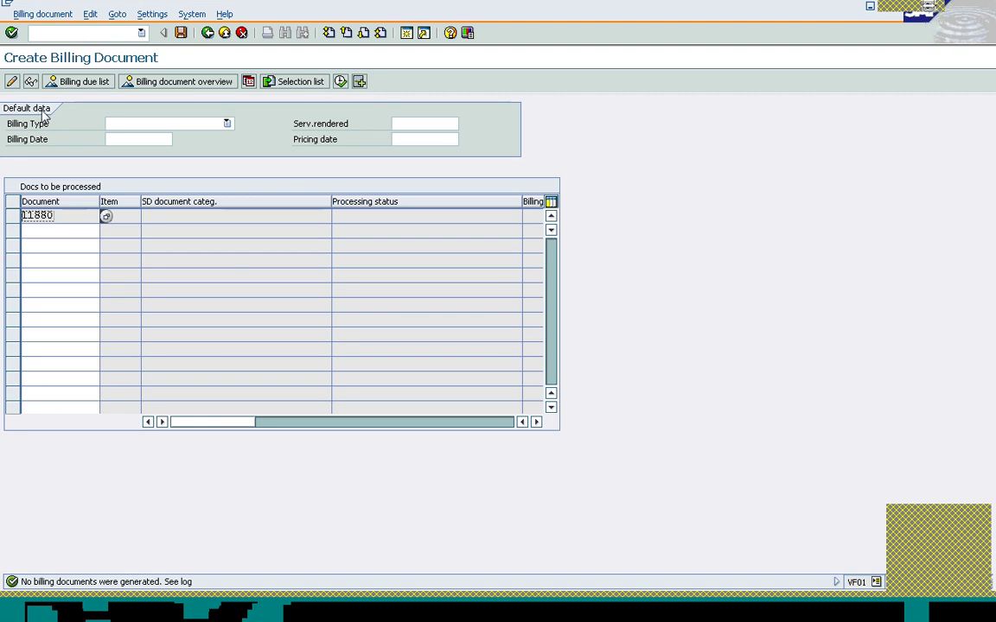
# - Examine the billing log for the reason the sales order cannot be billed, and return to billing creation
pyautogui.click(87, 15)
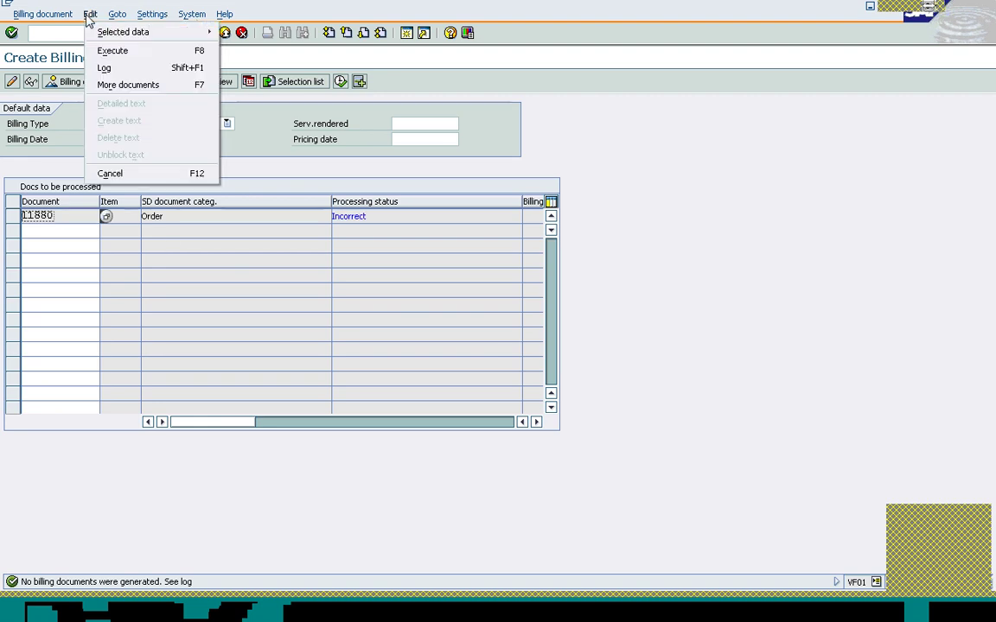
pyautogui.click(104, 69)
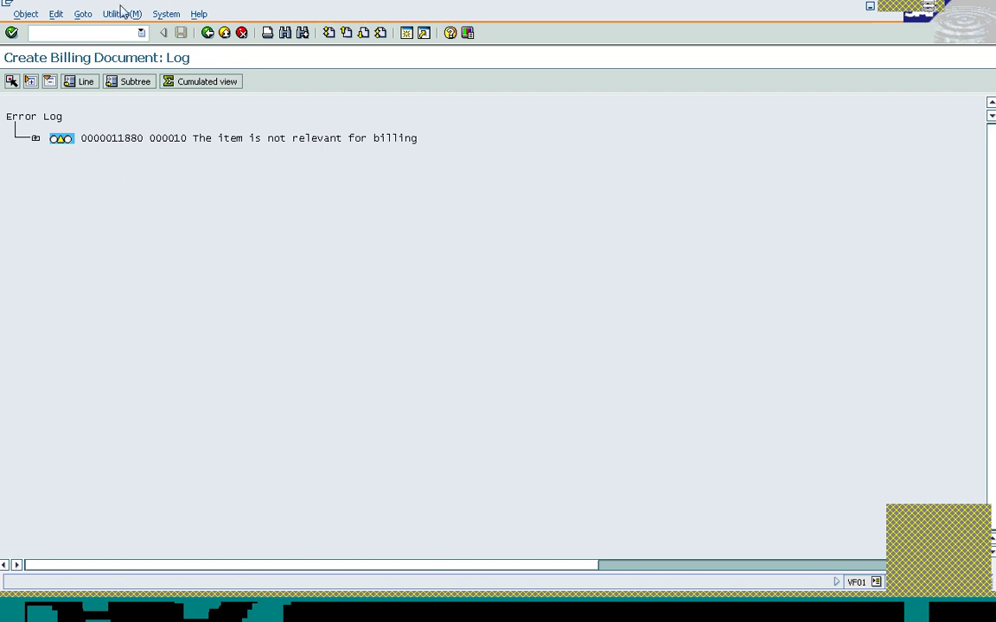
pyautogui.click(207, 33)
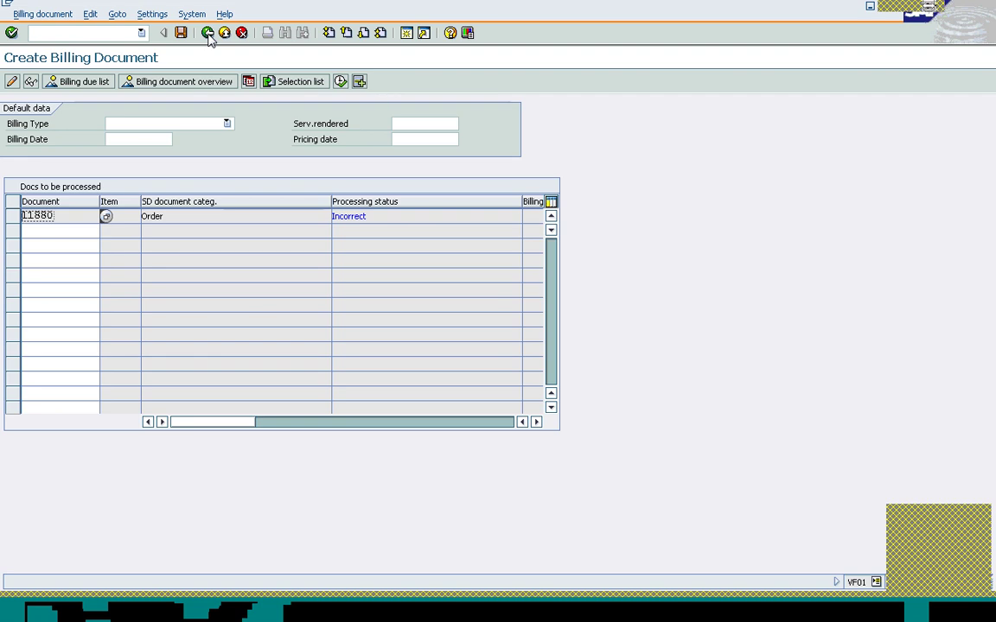
# - Open incoming invoice entry with transaction MIRO and set the invoice date to 25.08.2011
pyautogui.click(66, 33)
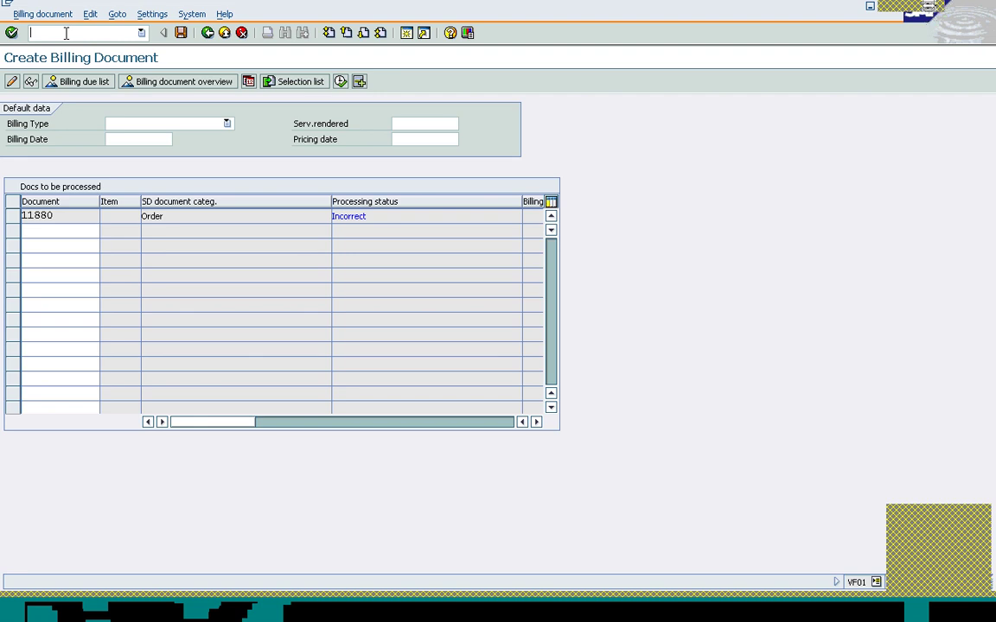
pyautogui.write('/nm')
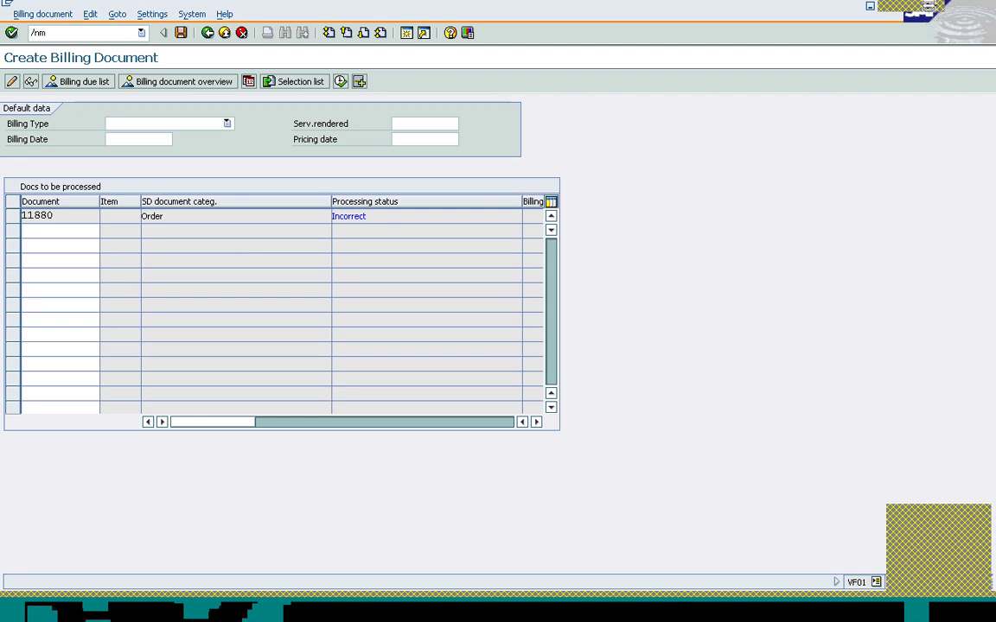
pyautogui.write('i')
pyautogui.press('Return')
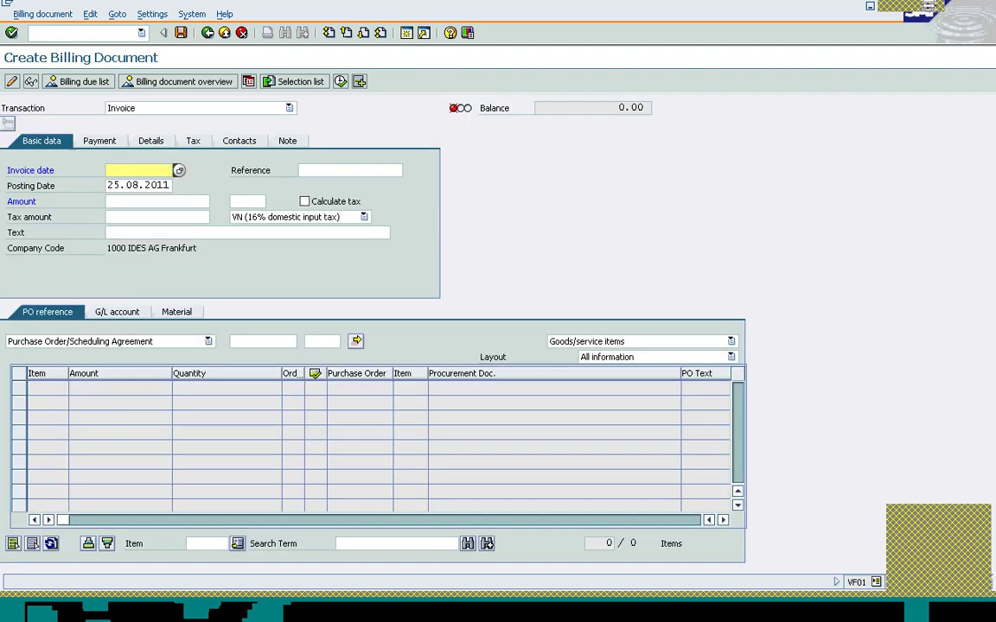
pyautogui.write('25')
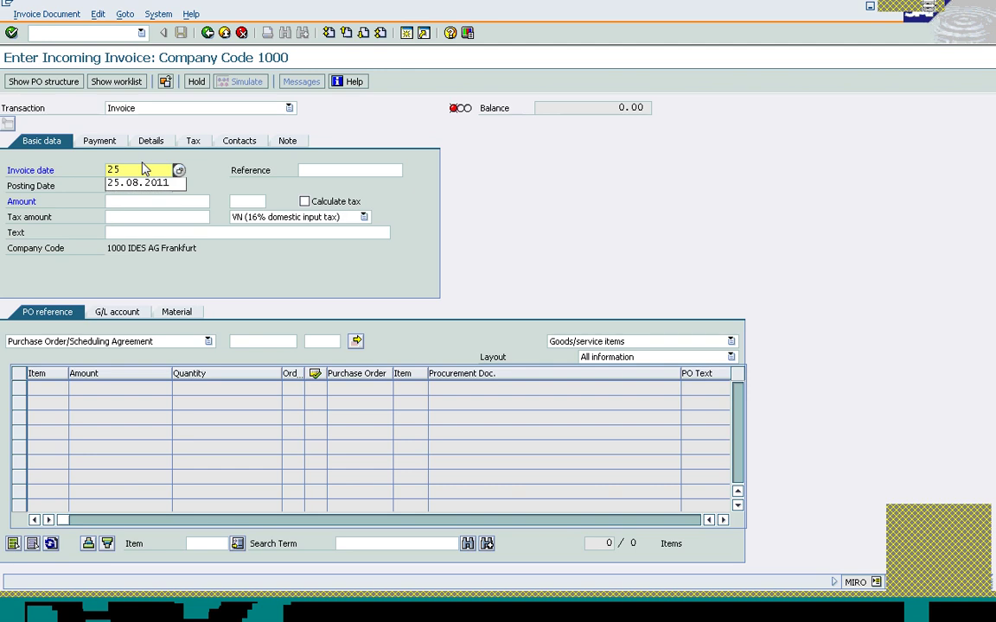
pyautogui.write('.08.2011')
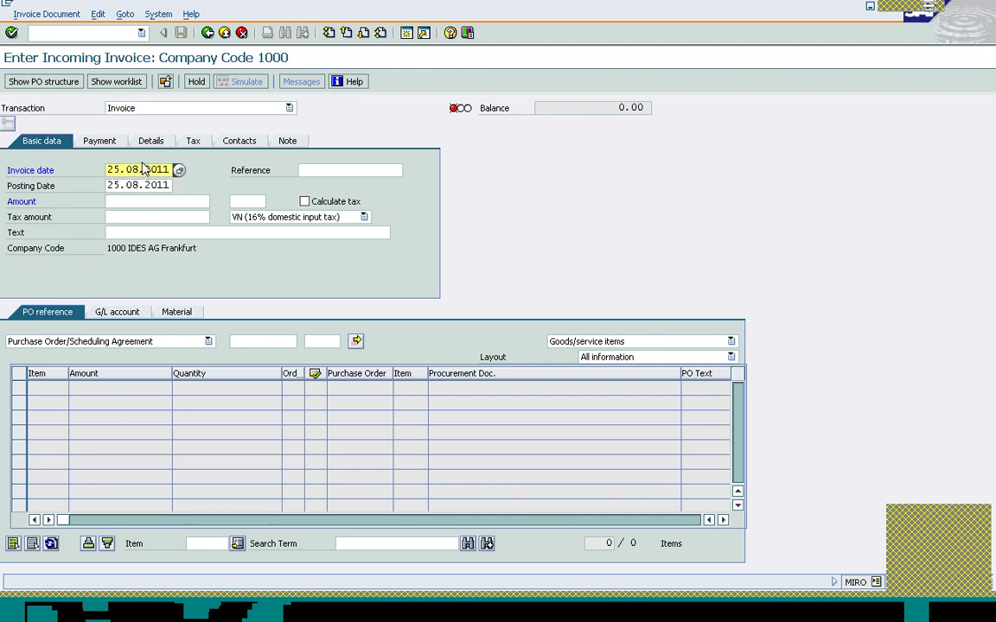
# - Reference the third-party purchase order by its copied number to load its item into the incoming invoice
pyautogui.click(234, 342)
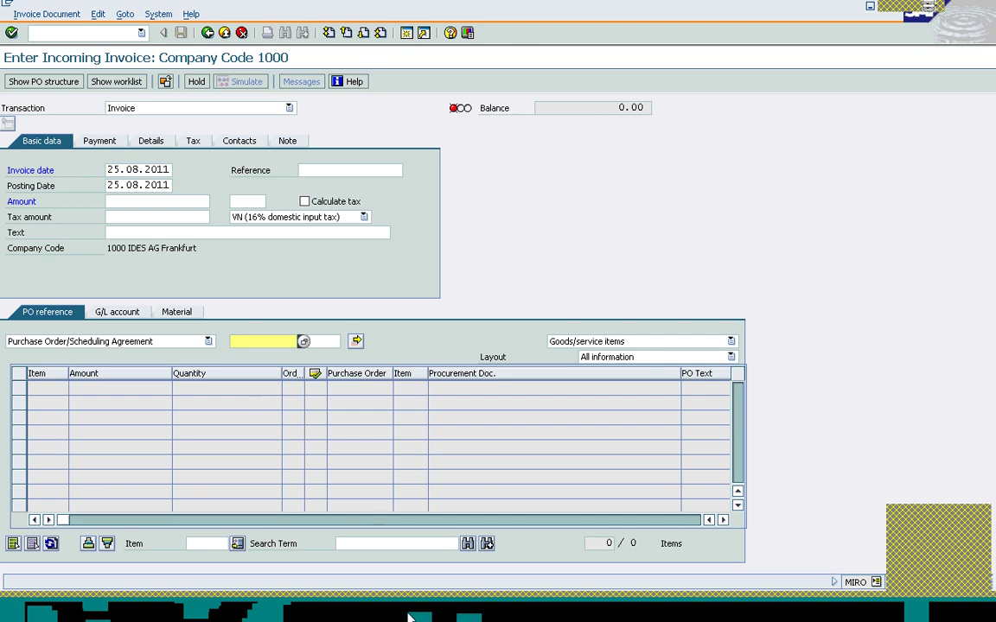
pyautogui.press('F4')
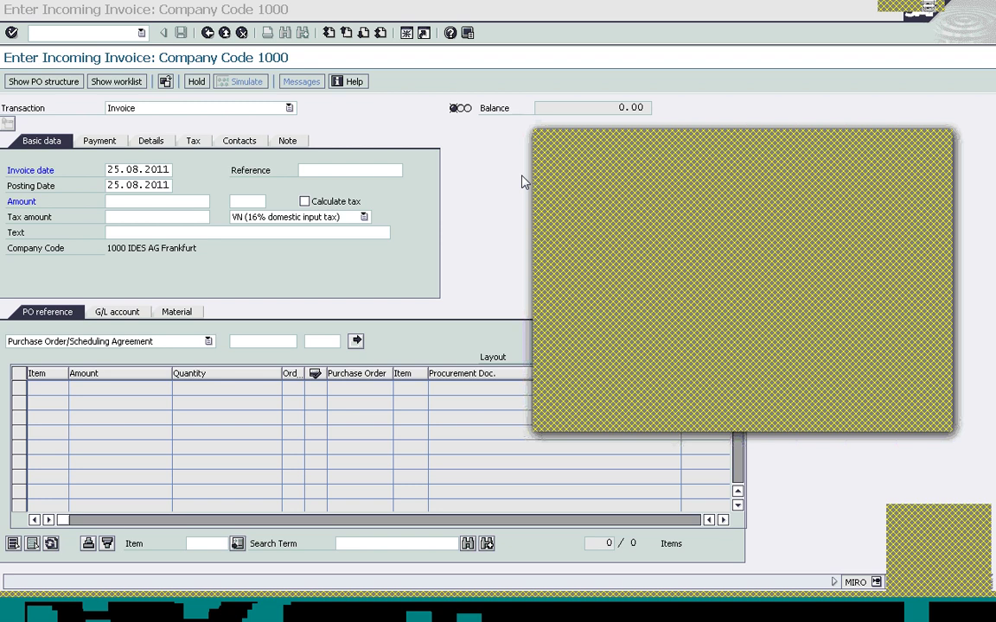
pyautogui.click(282, 342)
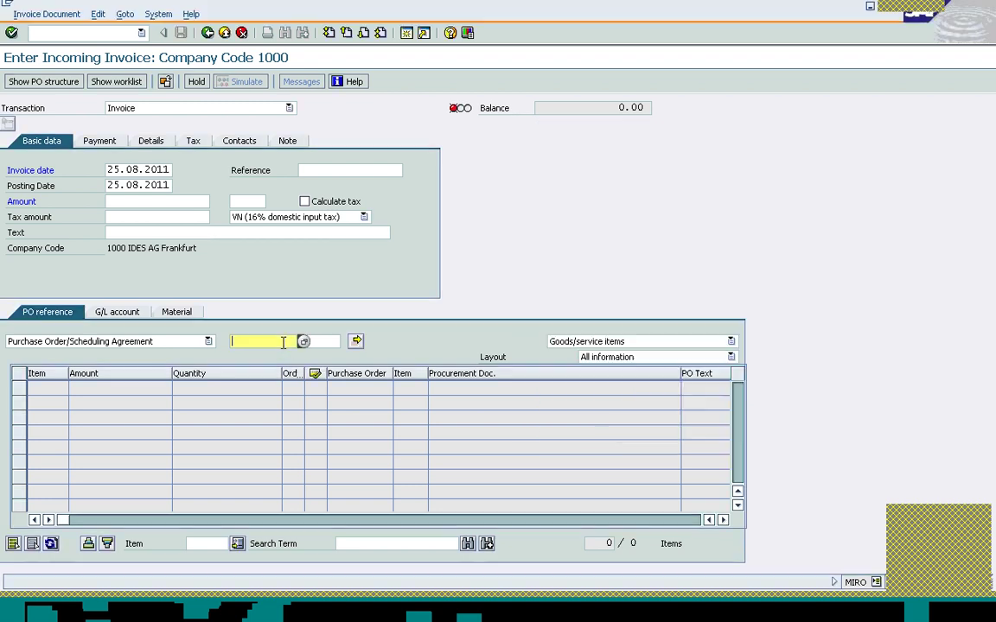
pyautogui.hotkey('ctrl', 'v')
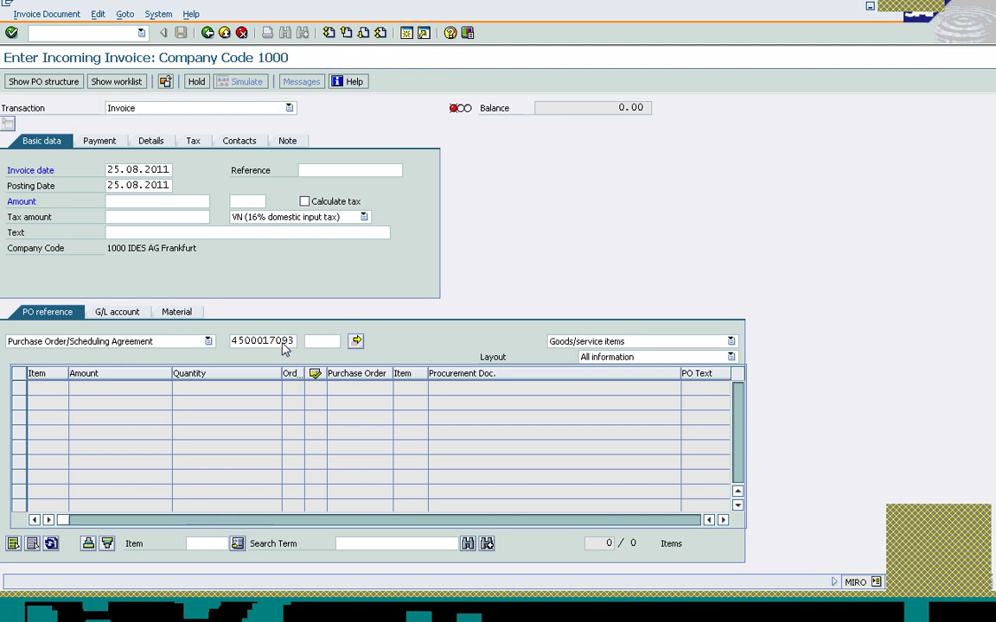
pyautogui.press('Return')
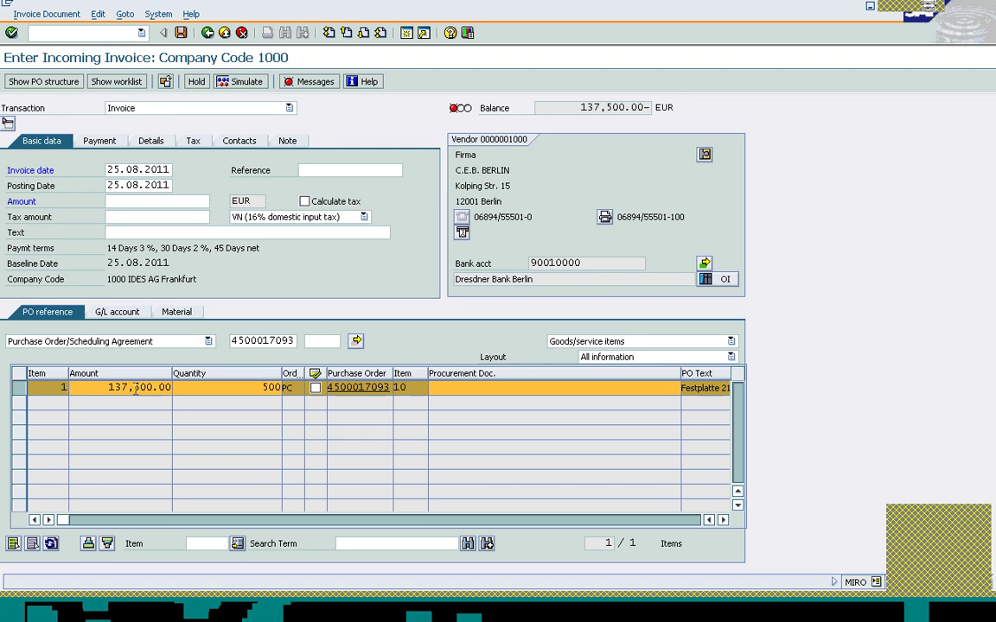
# - Set the incoming invoice's amount to 137,500.00 EUR and update the balance
pyautogui.click(134, 202)
pyautogui.write('1')
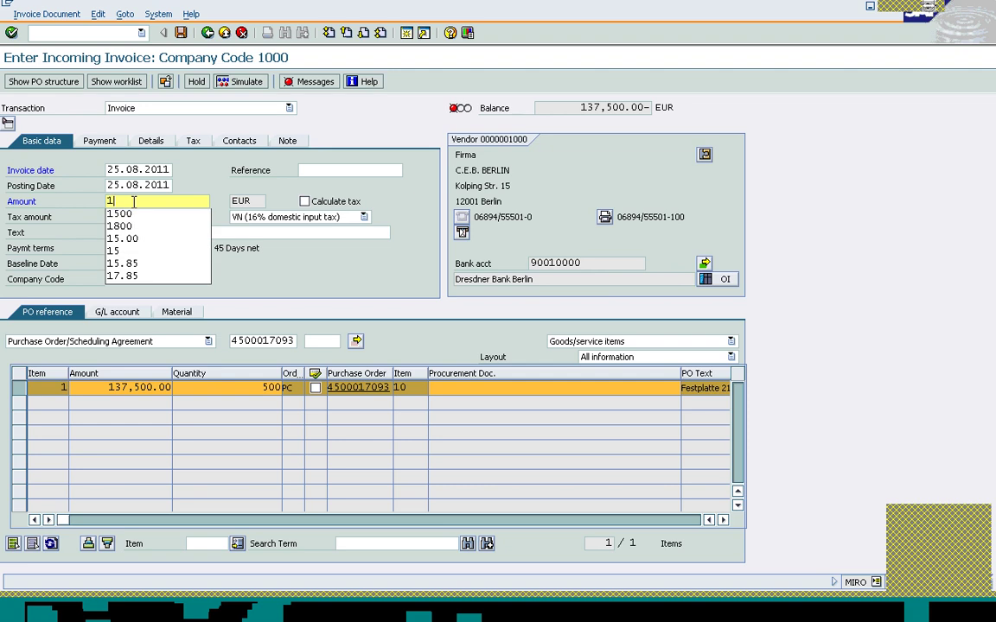
pyautogui.write('3')
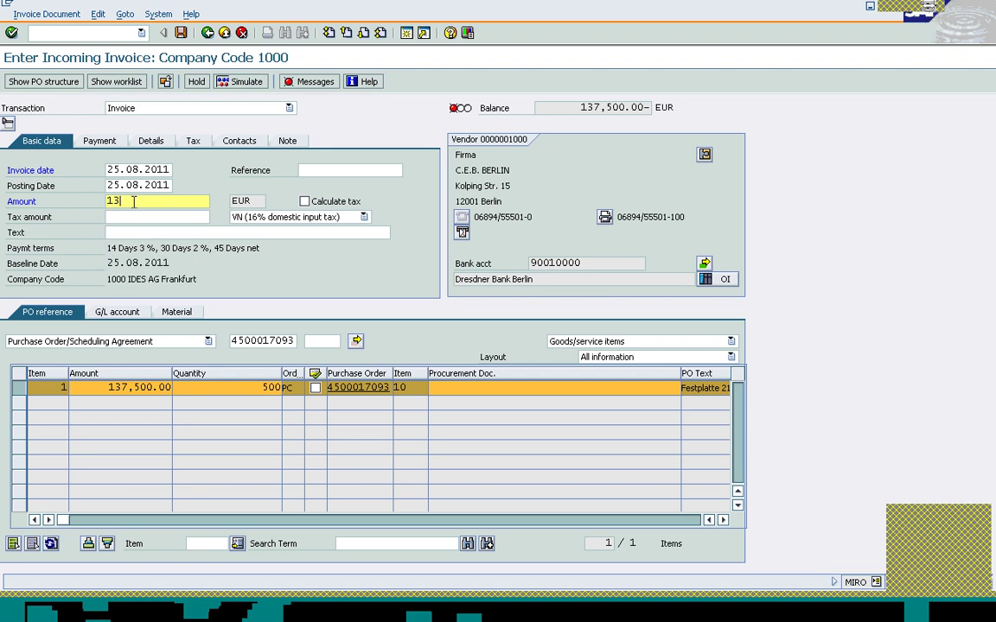
pyautogui.write('7500')
pyautogui.press('Return')
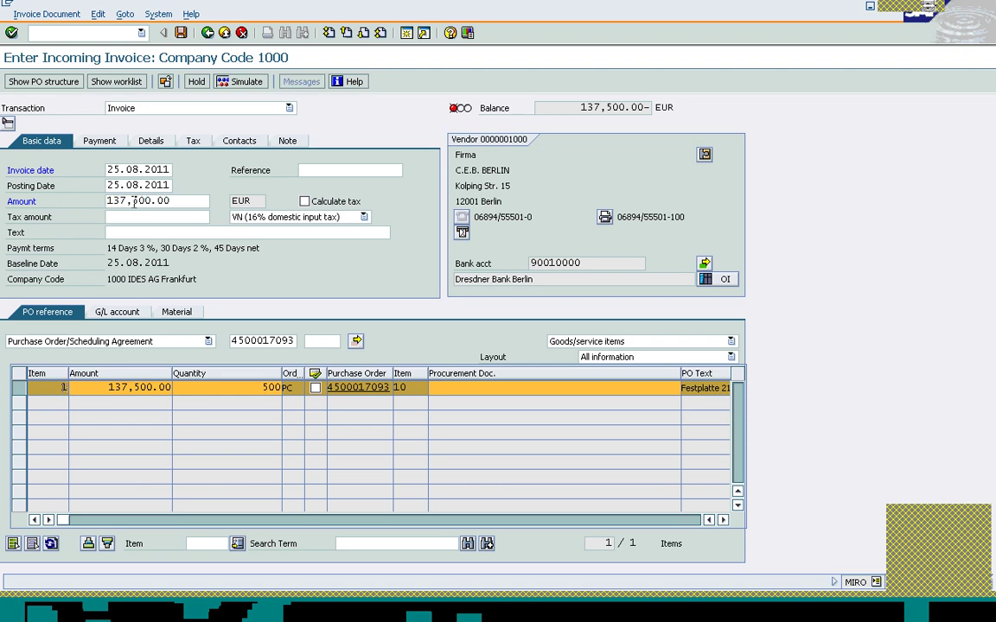
pyautogui.press('Return')
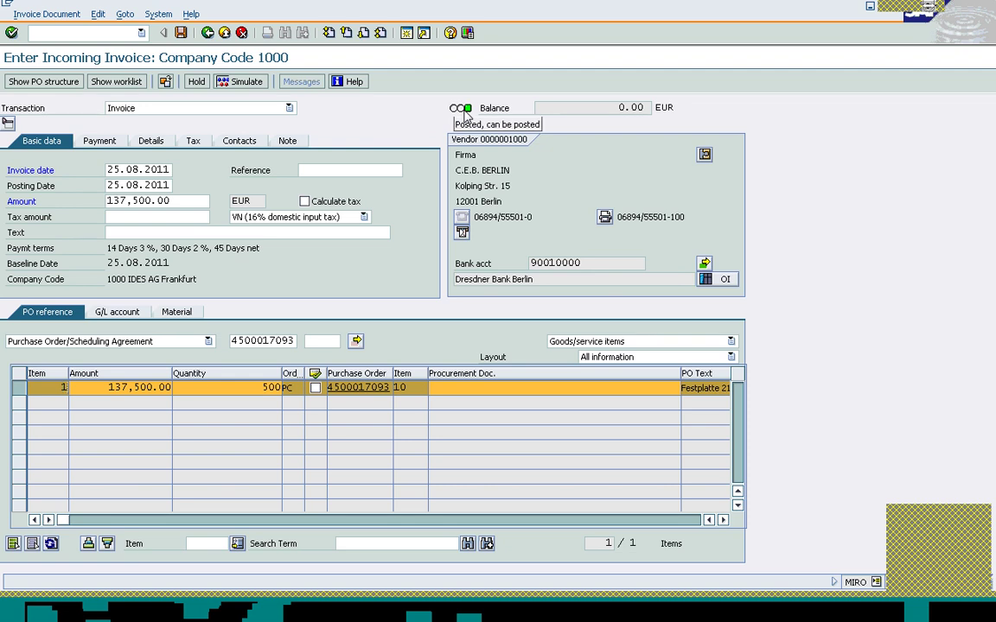
# - Post the incoming invoice, accepting the tax data check
pyautogui.click(180, 32)
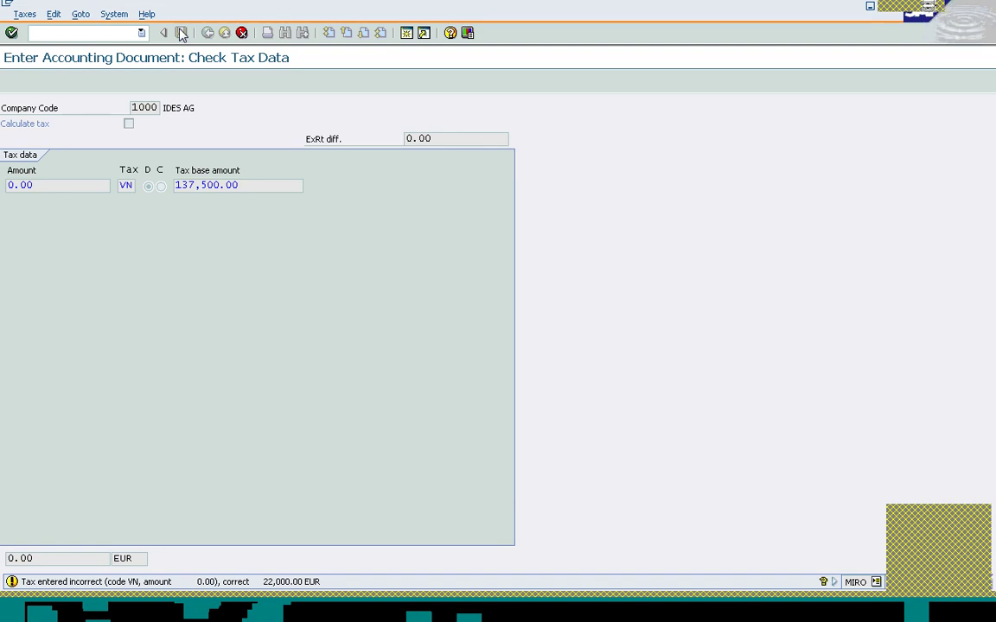
pyautogui.click(181, 33)
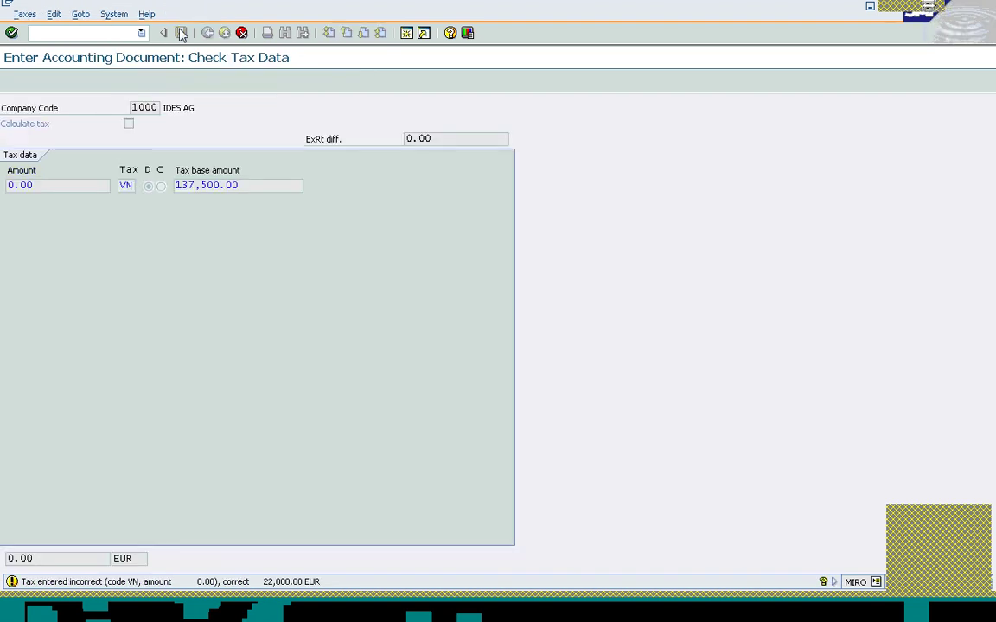
pyautogui.click(181, 32)
pyautogui.click(182, 33)
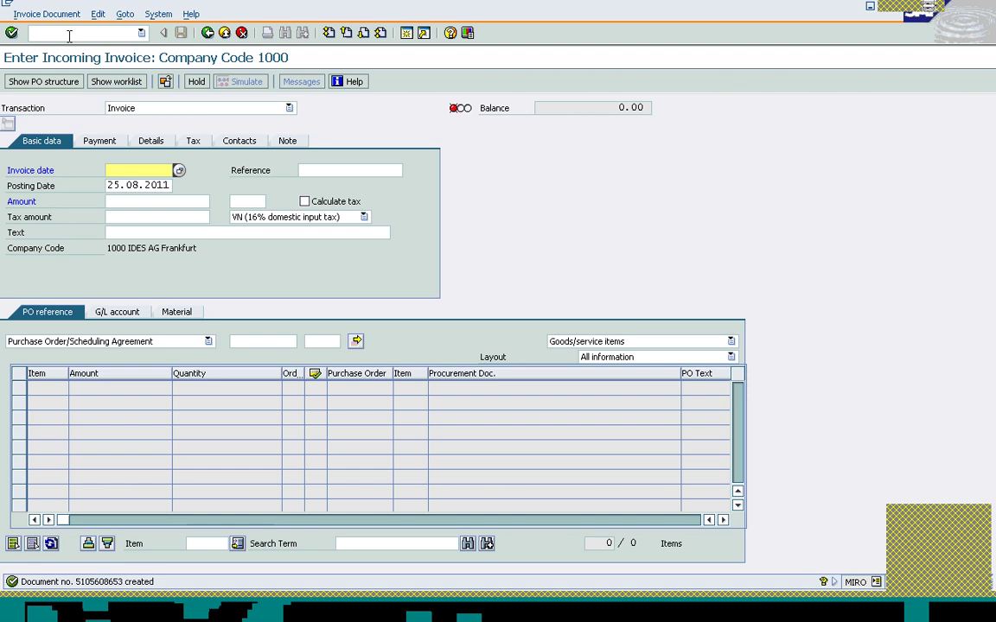
# - Create the customer invoice for the prefilled third-party sales order with transaction VF01 and save the billing document
pyautogui.click(70, 33)
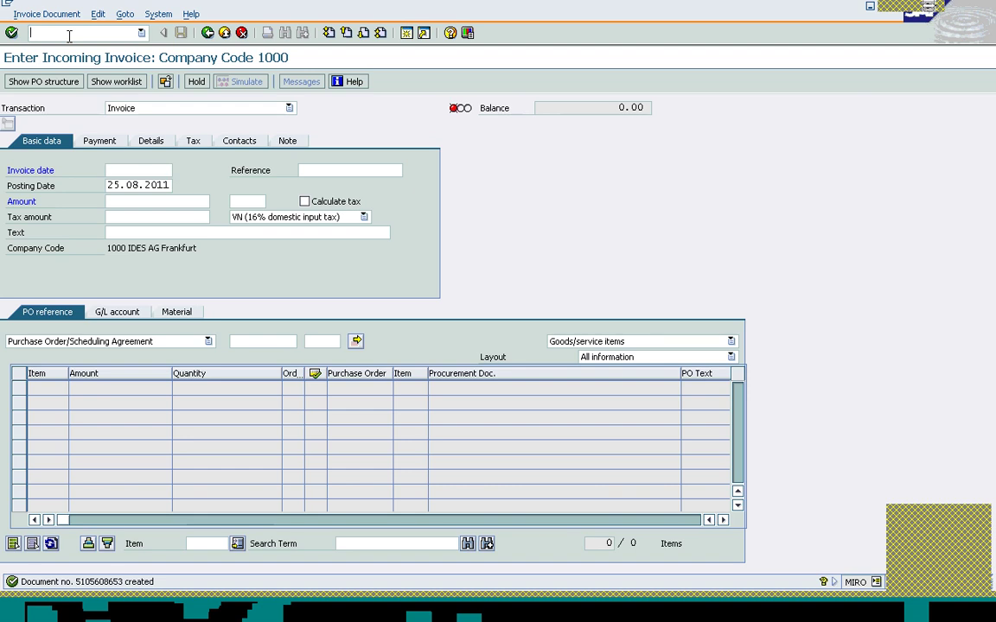
pyautogui.write('/nvf01')
pyautogui.press('Return')
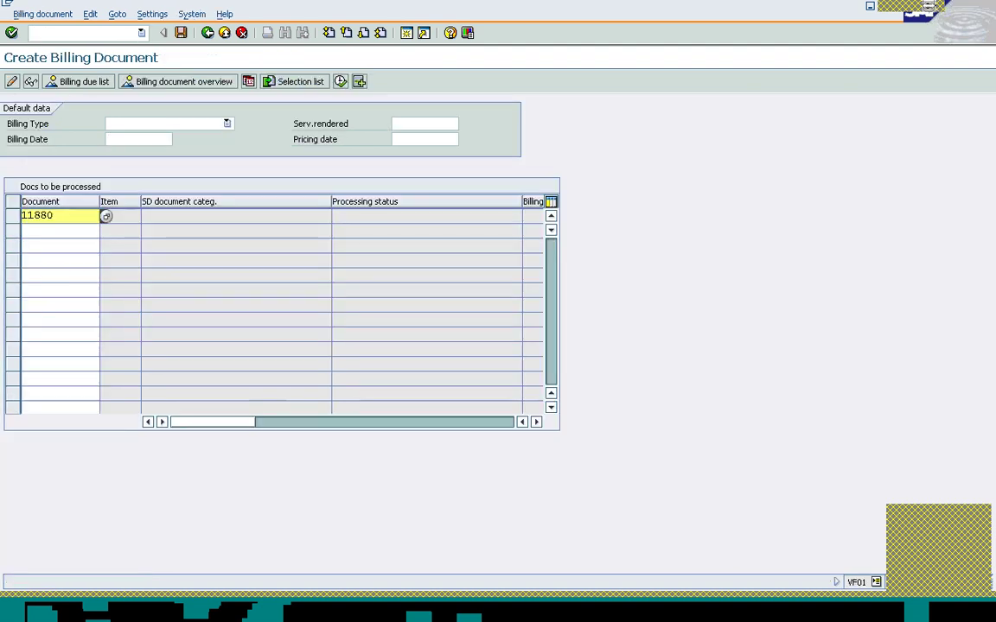
pyautogui.press('Return')
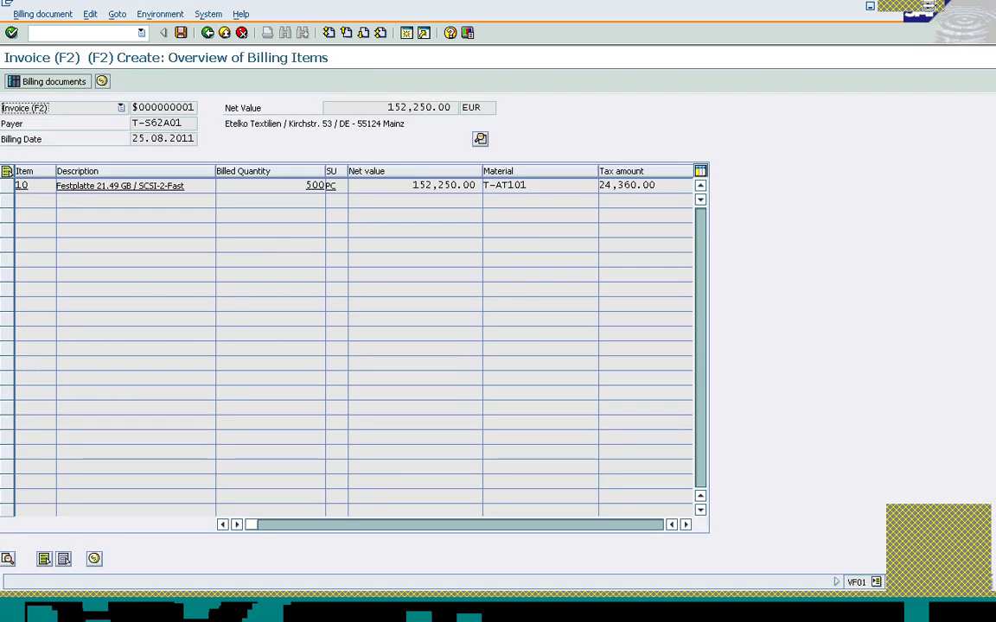
pyautogui.click(181, 32)
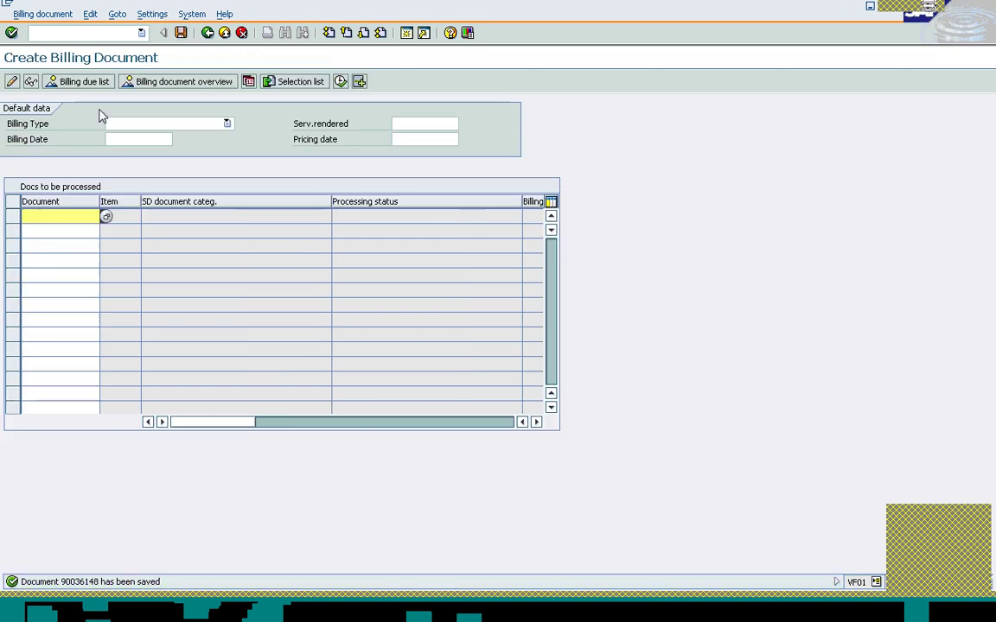
pyautogui.click(100, 34)
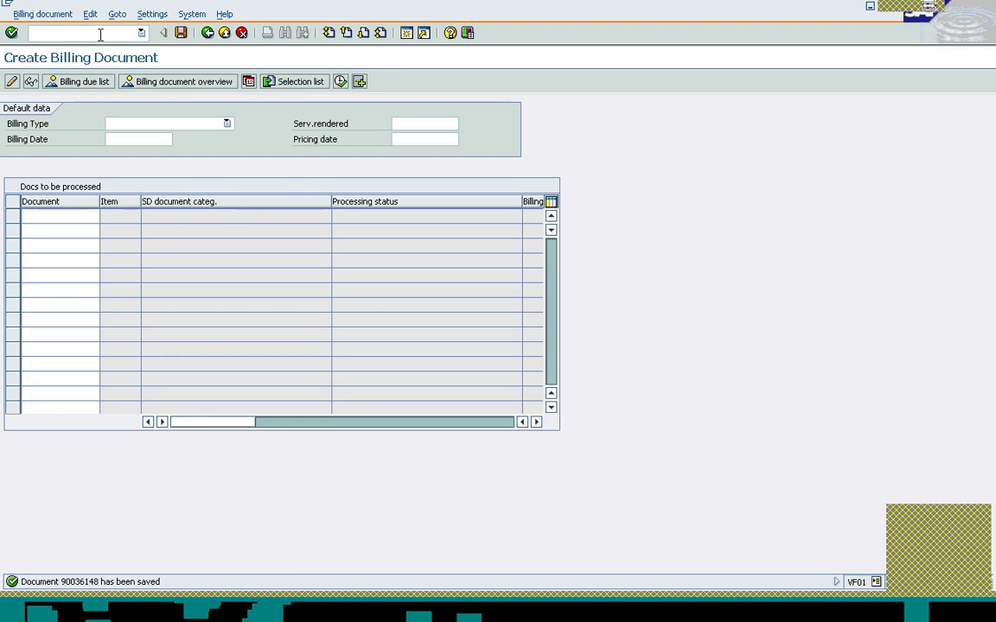
pyautogui.write('/n')
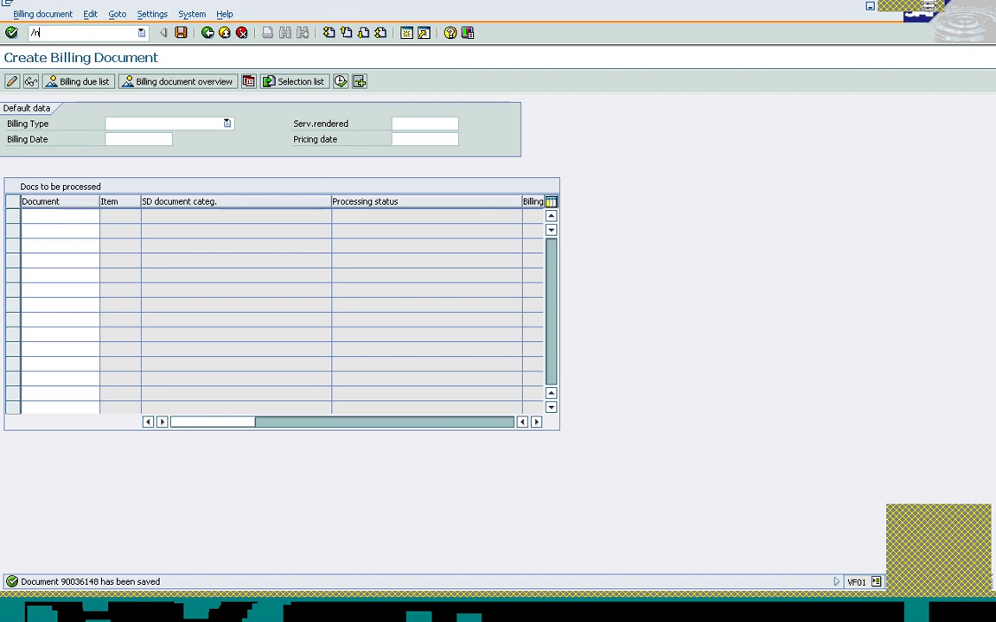
pyautogui.click(77, 216)
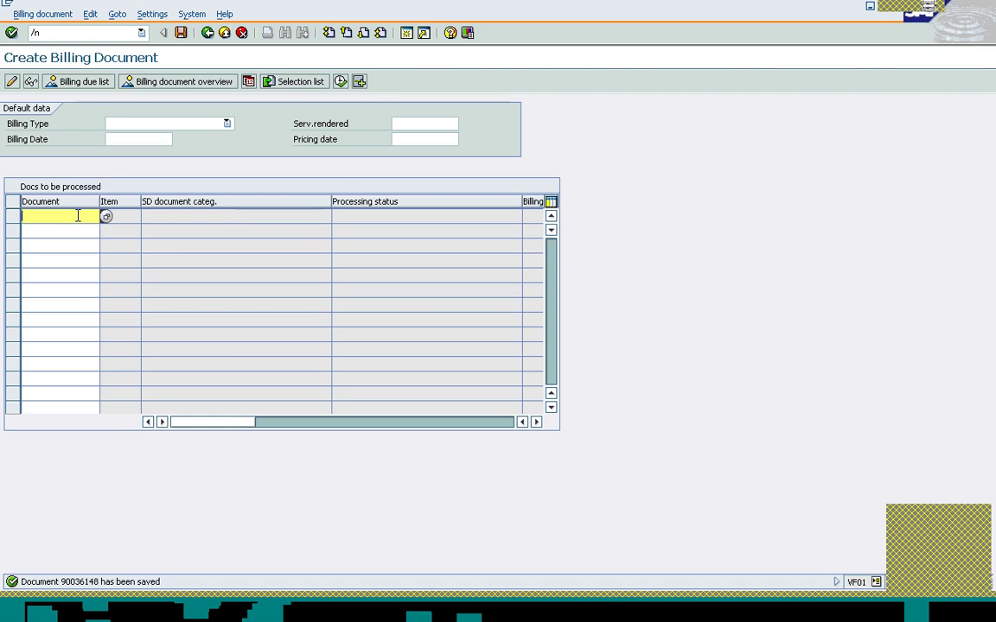
pyautogui.click(92, 34)
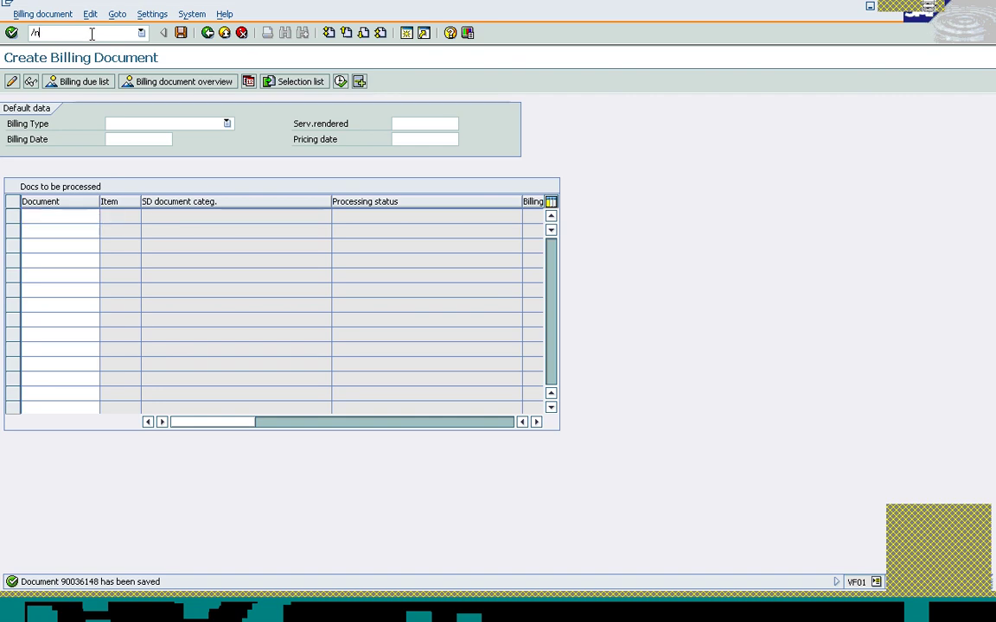
pyautogui.click(411, 615)
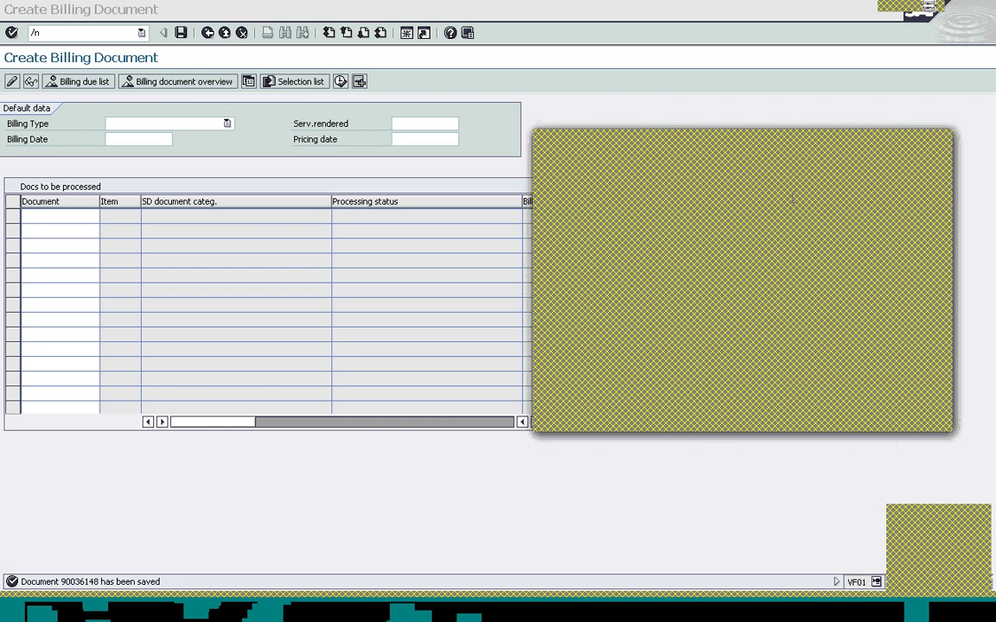
pyautogui.click(77, 217)
pyautogui.click(935, 139)
pyautogui.click(743, 270)
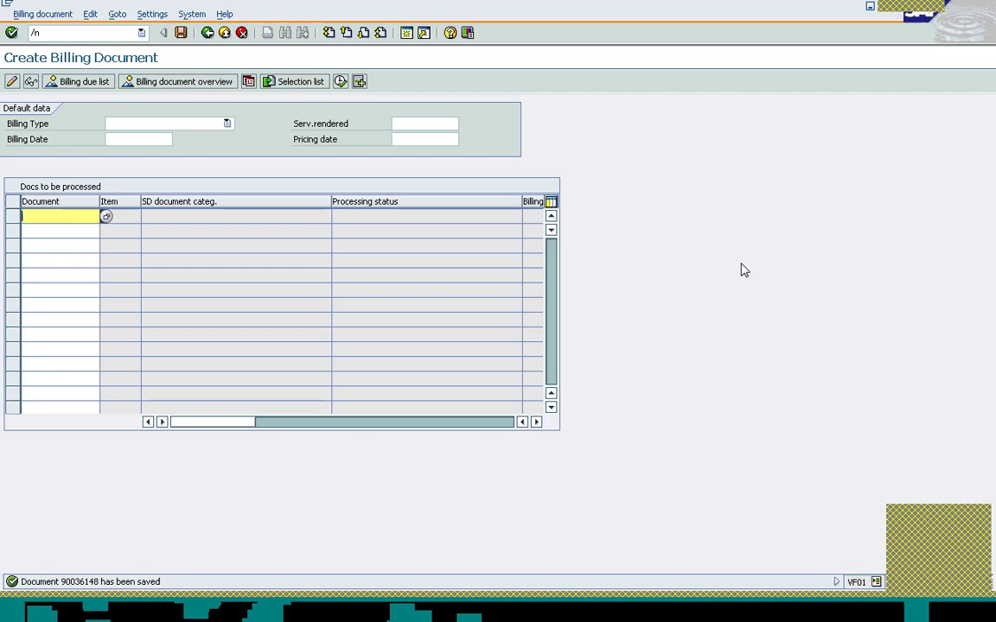
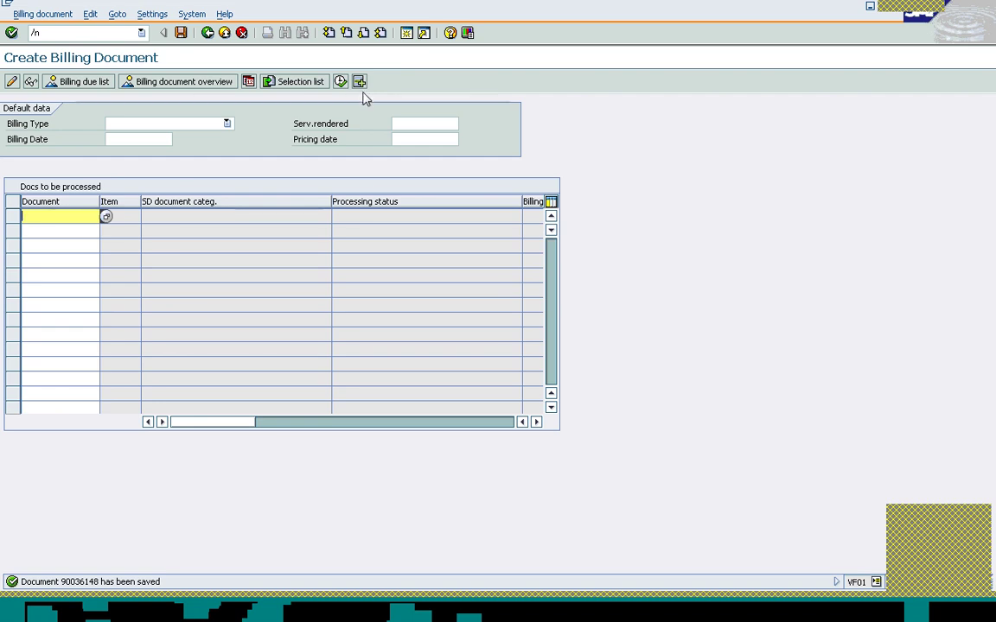
# - Leave billing for the SPRO implementation guide and collapse its Sales and Distribution branch
pyautogui.click(101, 35)
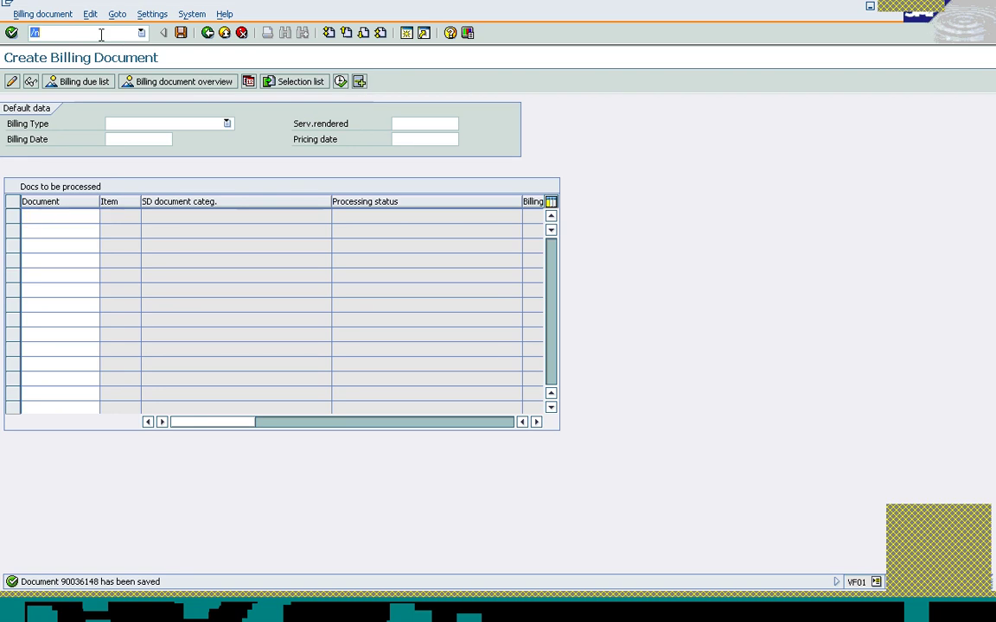
pyautogui.write('/n')
pyautogui.press('Return')
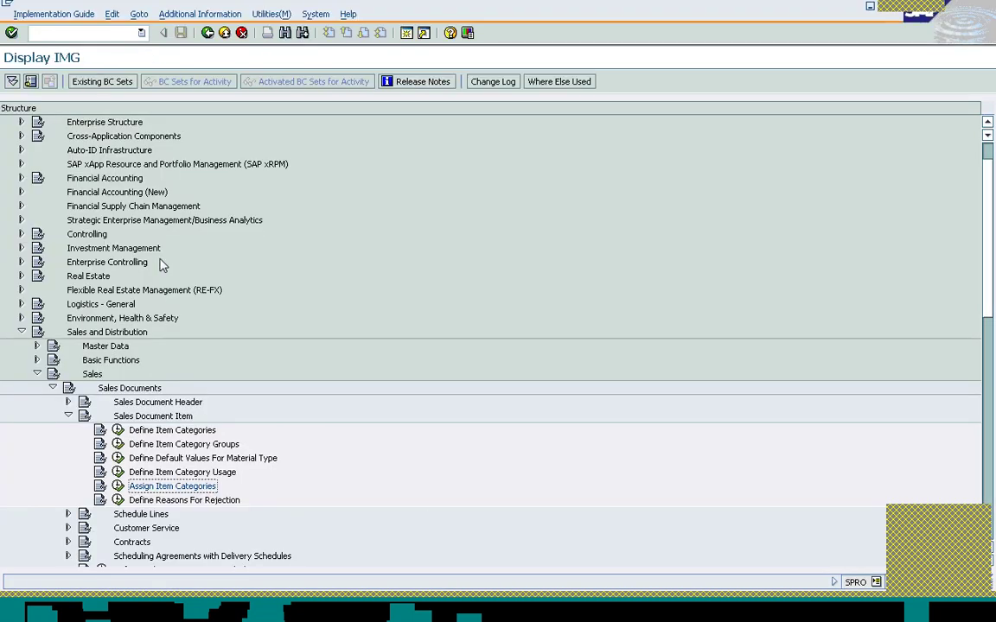
pyautogui.click(36, 374)
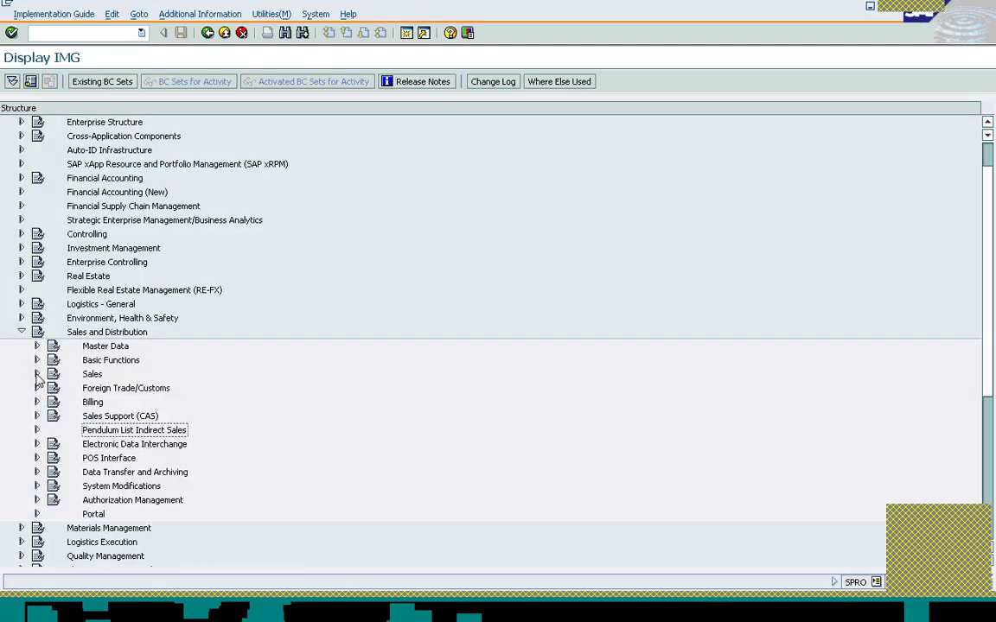
pyautogui.click(22, 332)
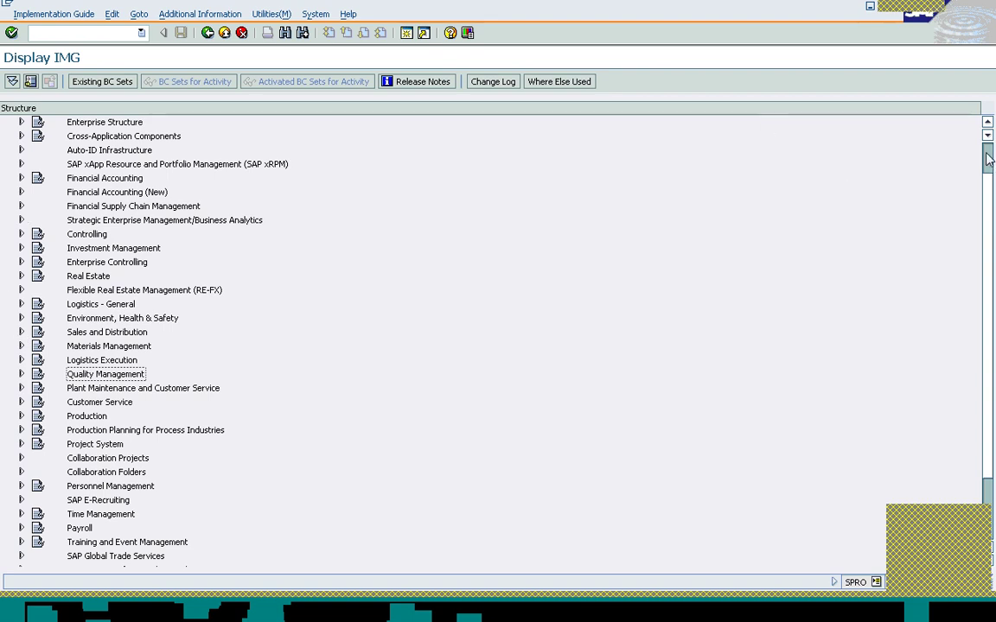
pyautogui.scroll(1, 890, 145)
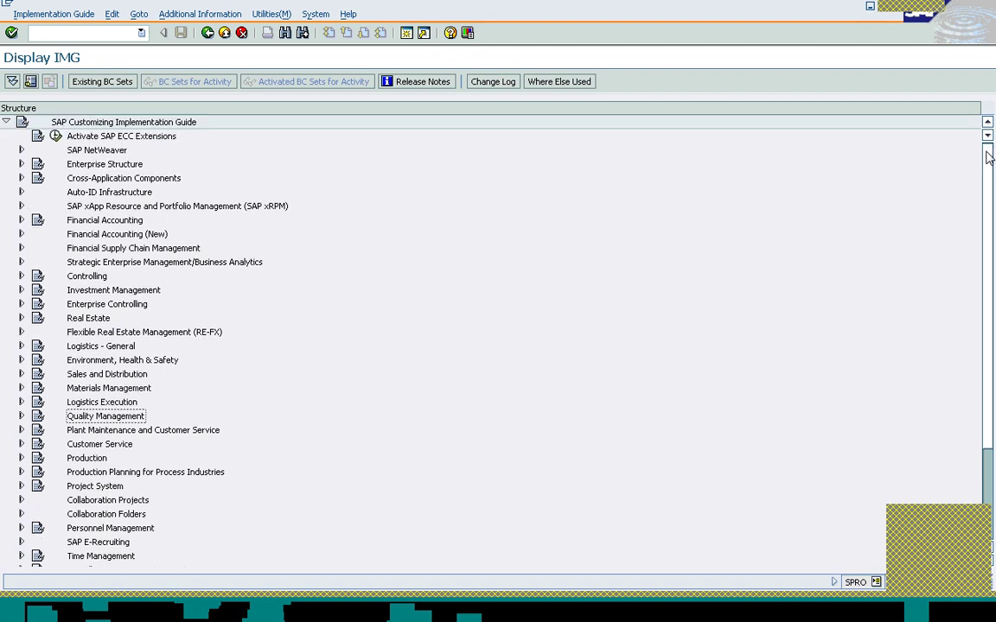
# - Open the activity Assign plant to company code under Enterprise Structure, Assignment, Logistics - General
pyautogui.click(22, 165)
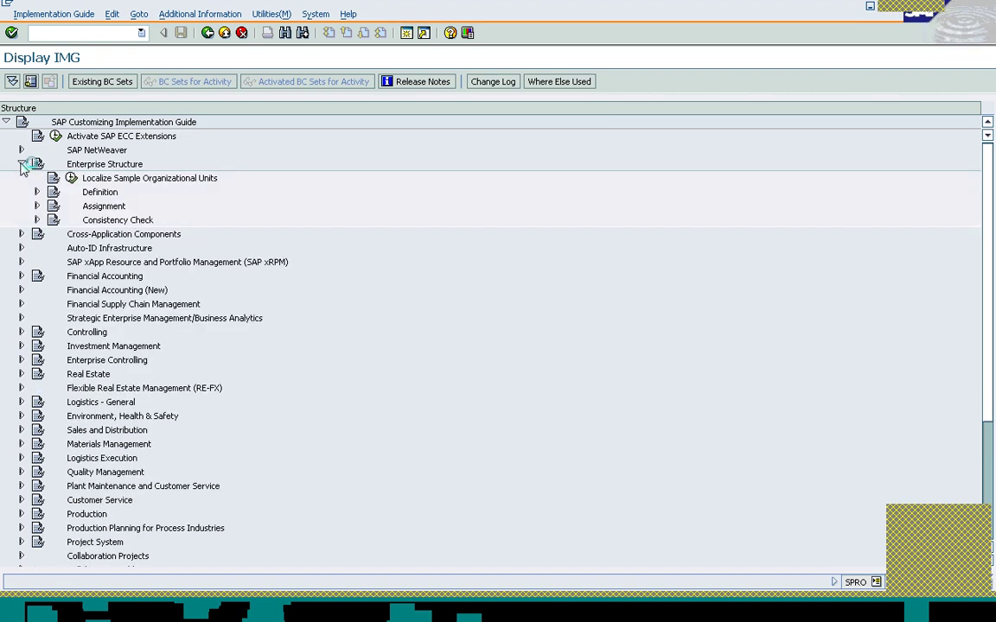
pyautogui.click(36, 206)
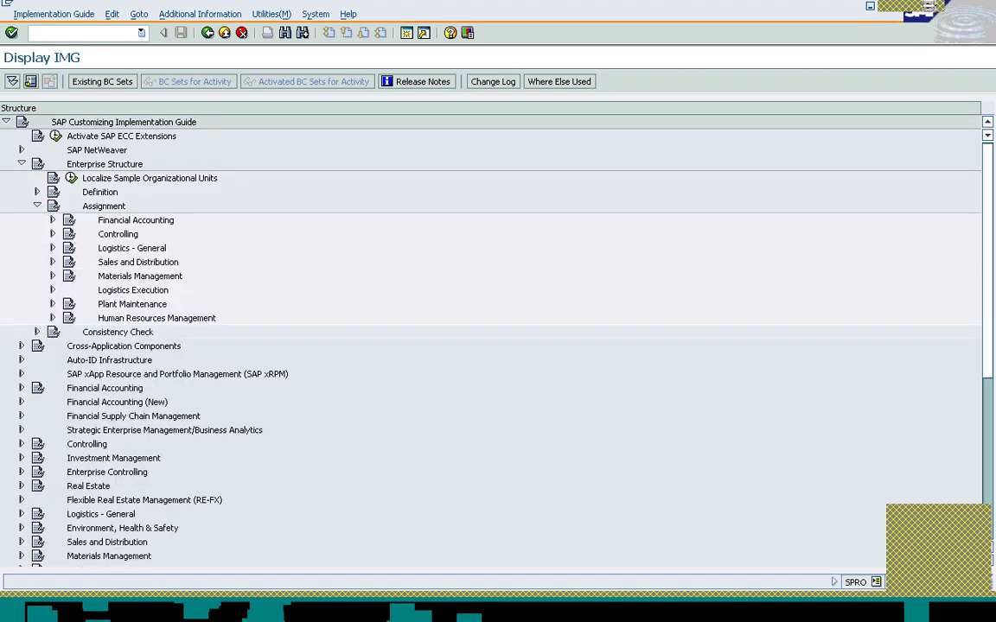
pyautogui.click(53, 276)
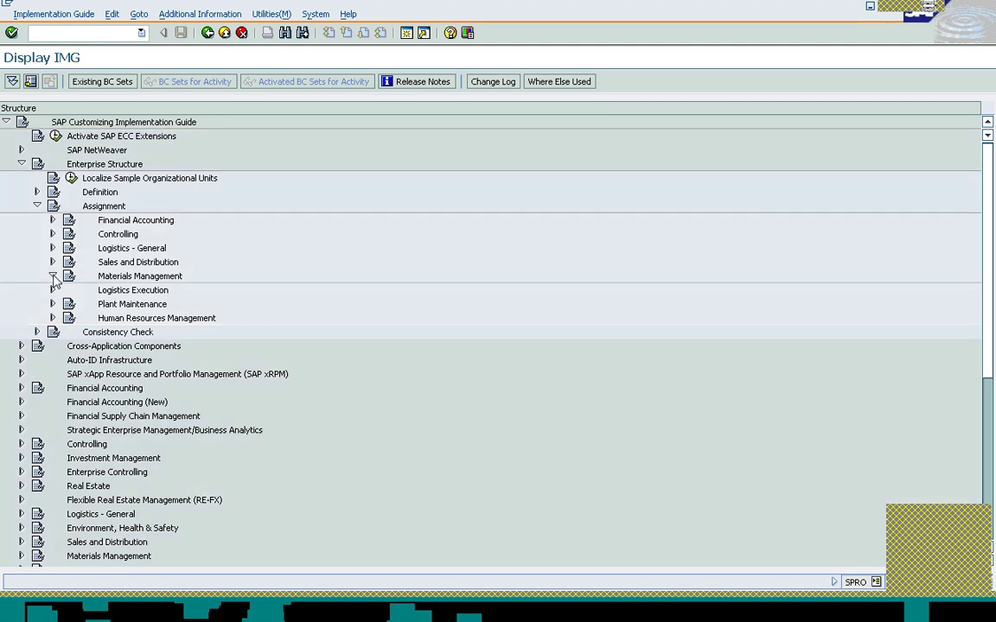
pyautogui.click(53, 276)
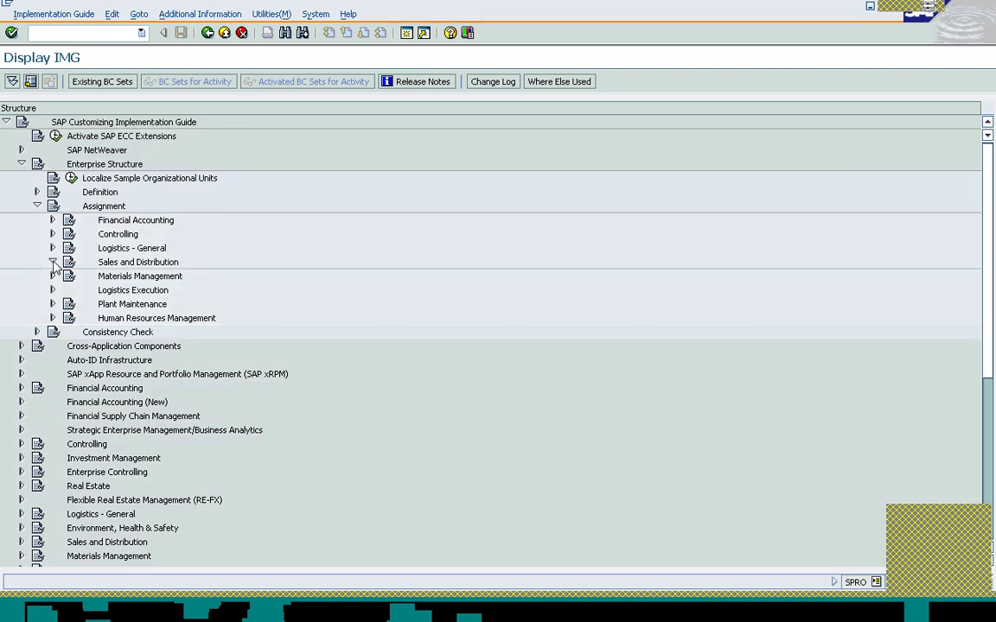
pyautogui.click(52, 261)
pyautogui.click(52, 262)
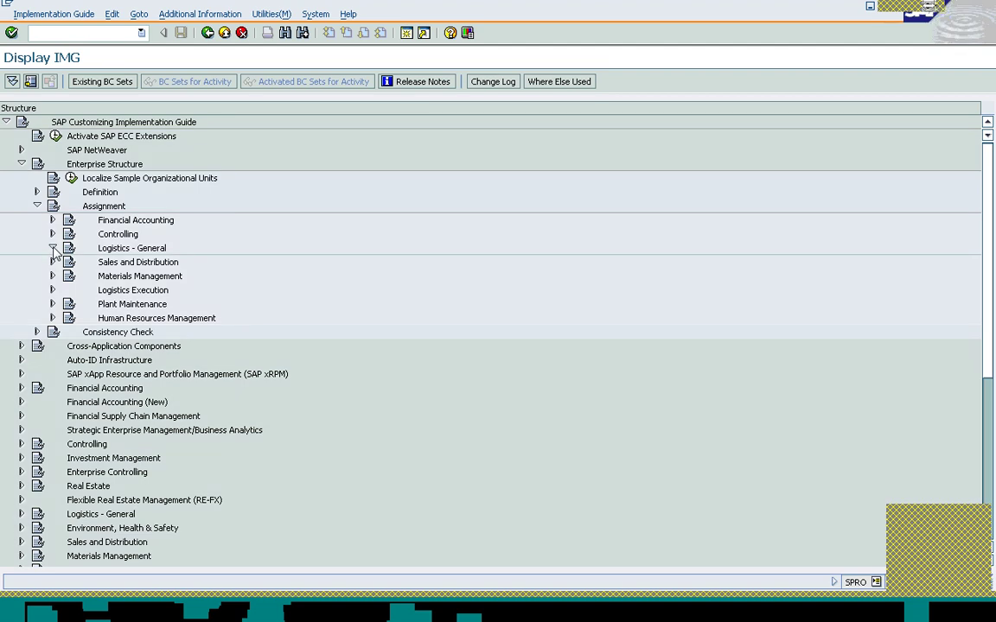
pyautogui.click(52, 248)
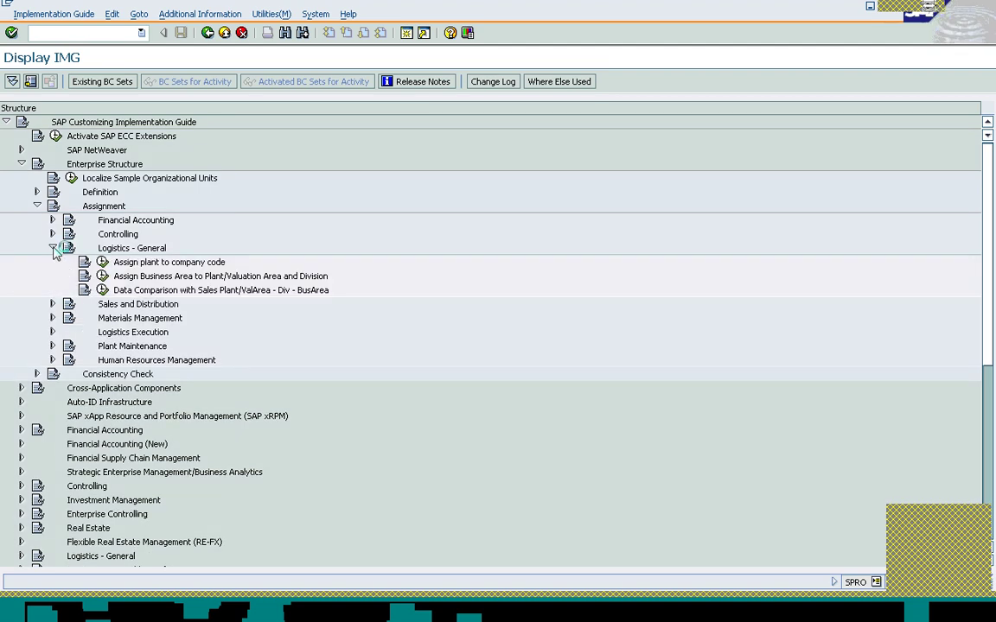
pyautogui.click(103, 262)
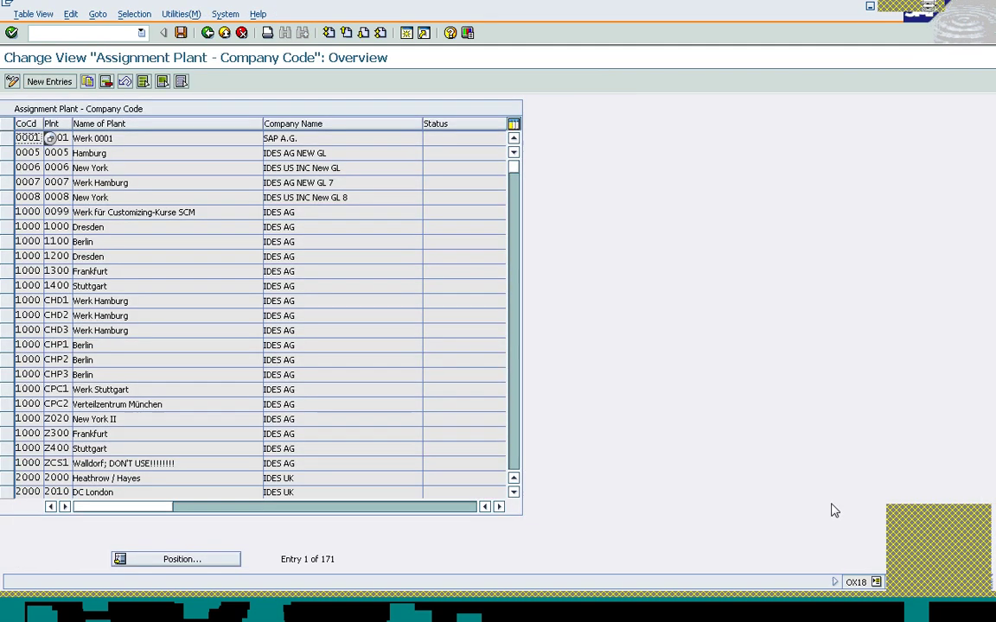
# - Examine the plant to company code assignments, such as plants 0005 Hamburg and 1200 Dresden, and return to the implementation guide
pyautogui.click(149, 562)
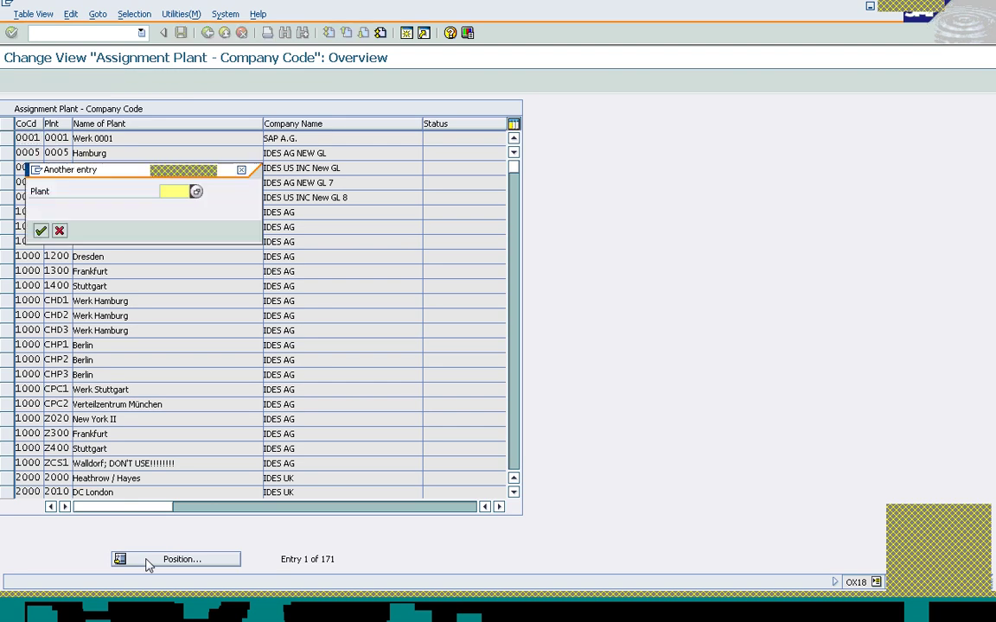
pyautogui.click(242, 170)
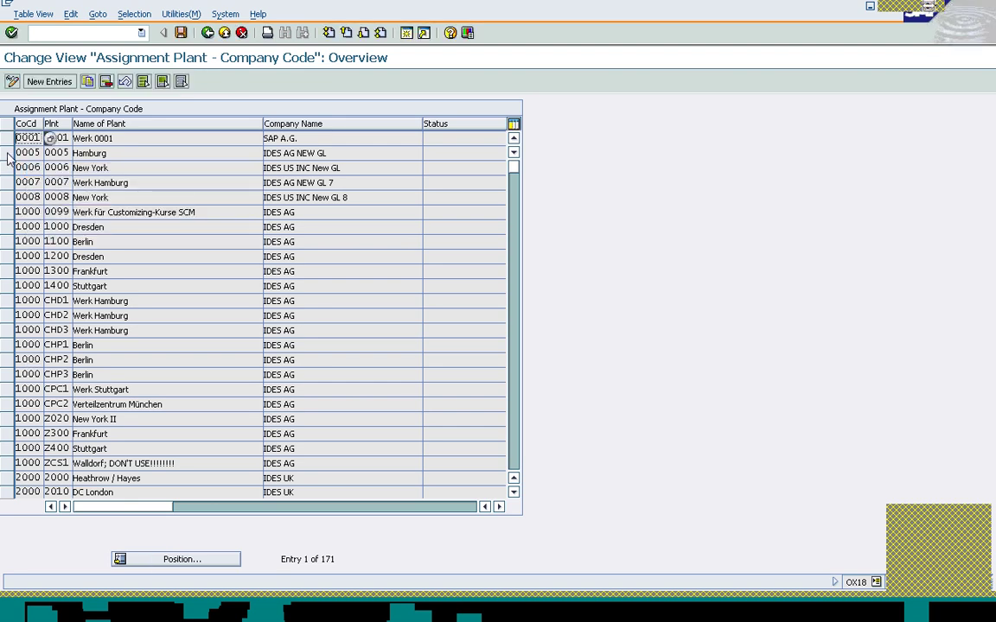
pyautogui.click(8, 155)
pyautogui.click(130, 152)
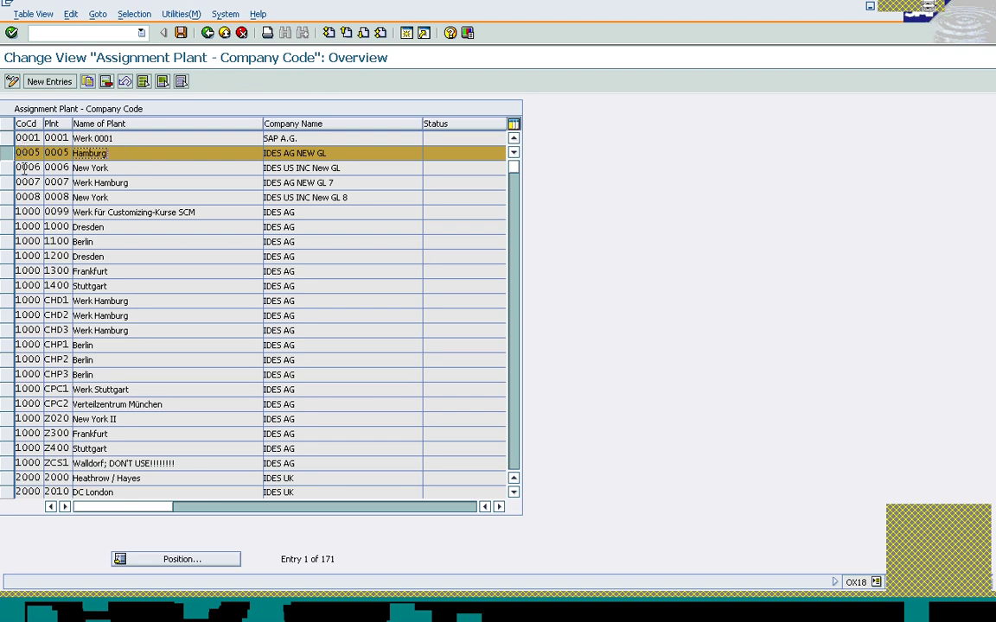
pyautogui.click(6, 257)
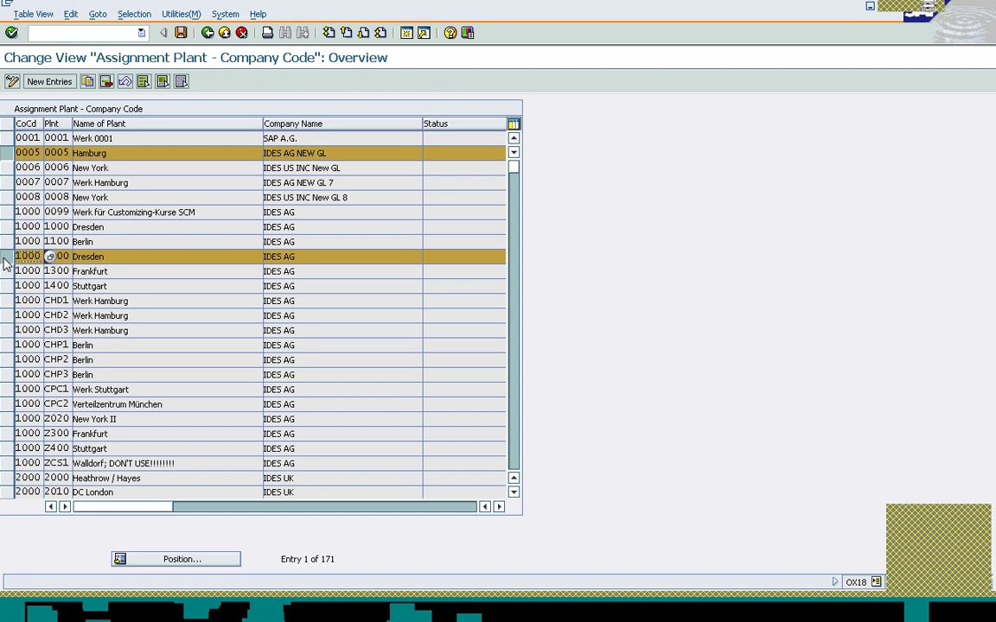
pyautogui.click(6, 261)
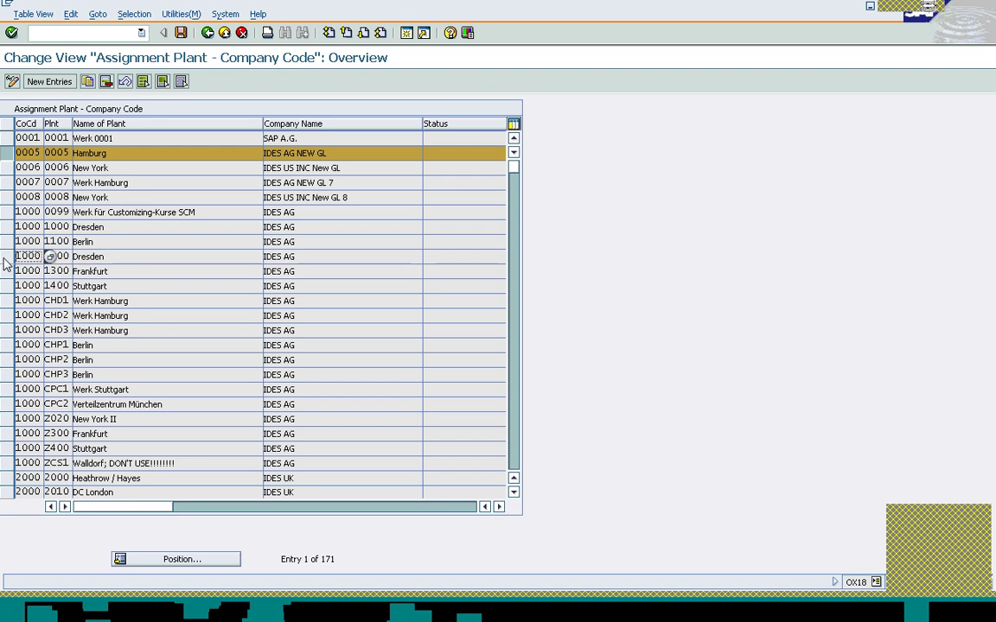
pyautogui.click(6, 154)
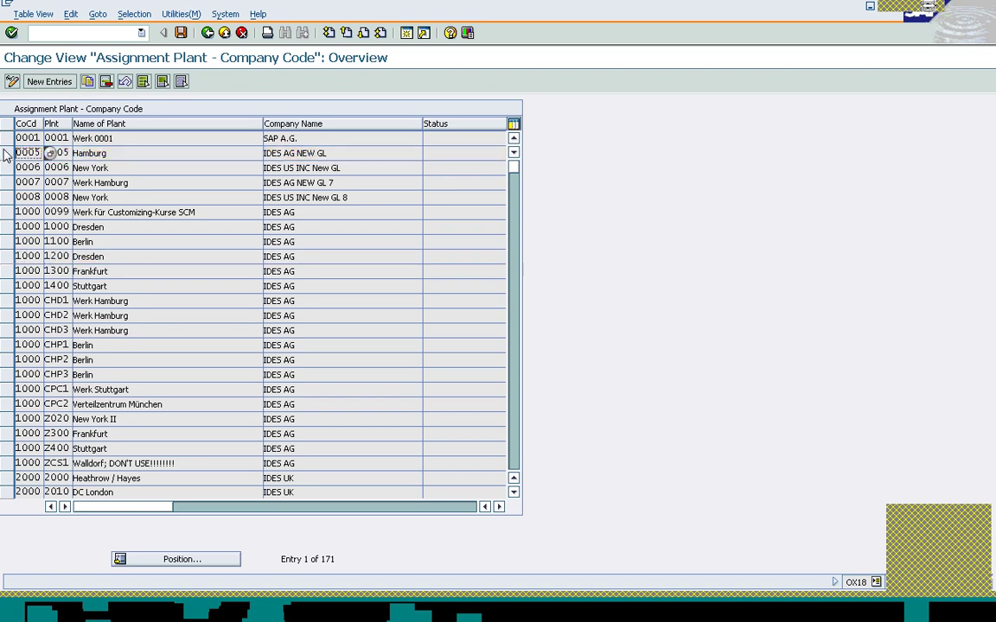
pyautogui.click(208, 33)
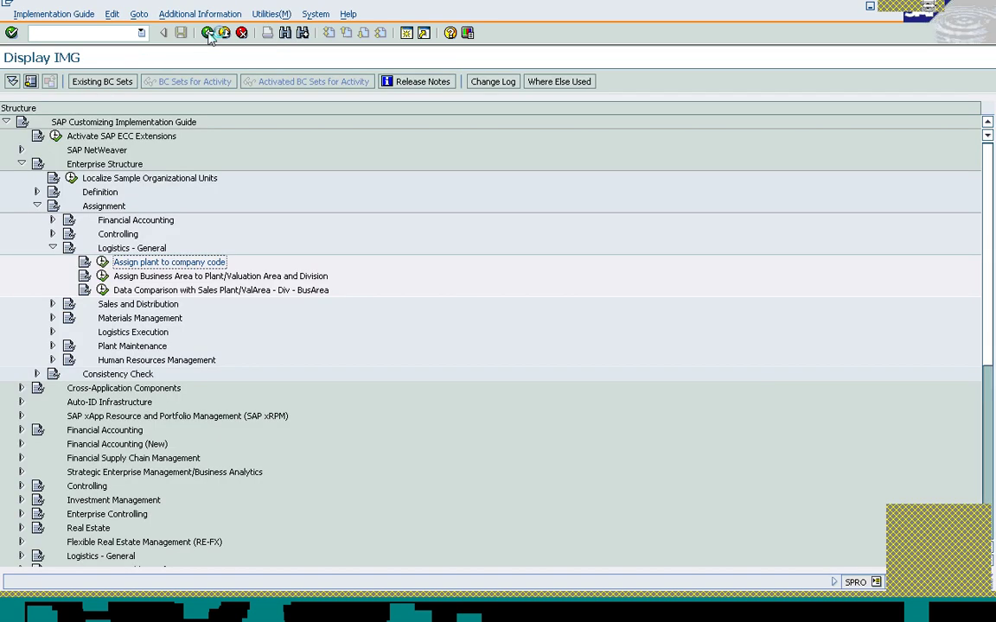
# - Open the activity Assign sales organization - distribution channel - plant under the Sales and Distribution assignments
pyautogui.click(52, 248)
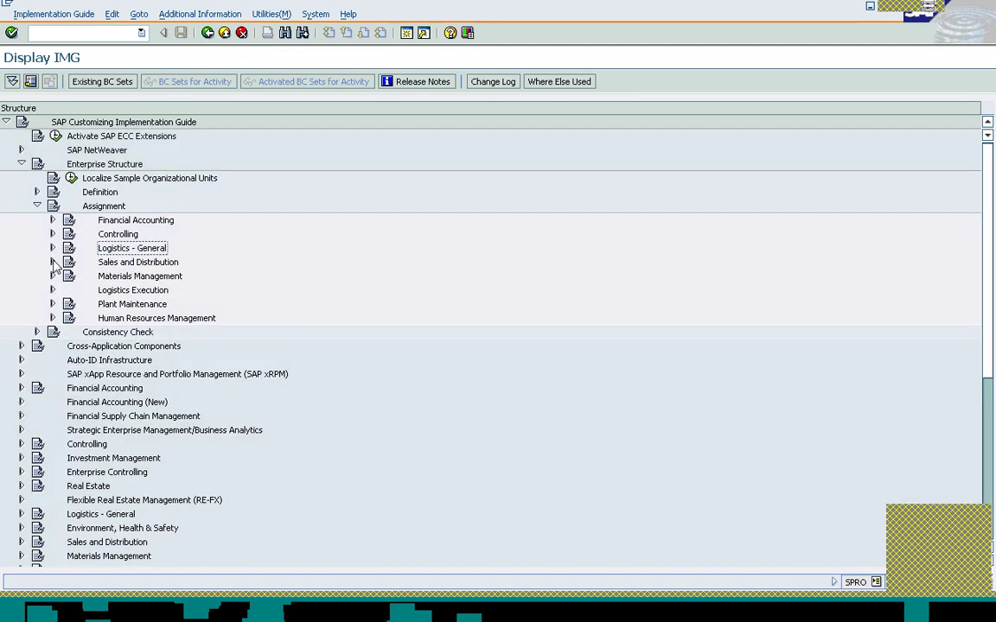
pyautogui.click(53, 262)
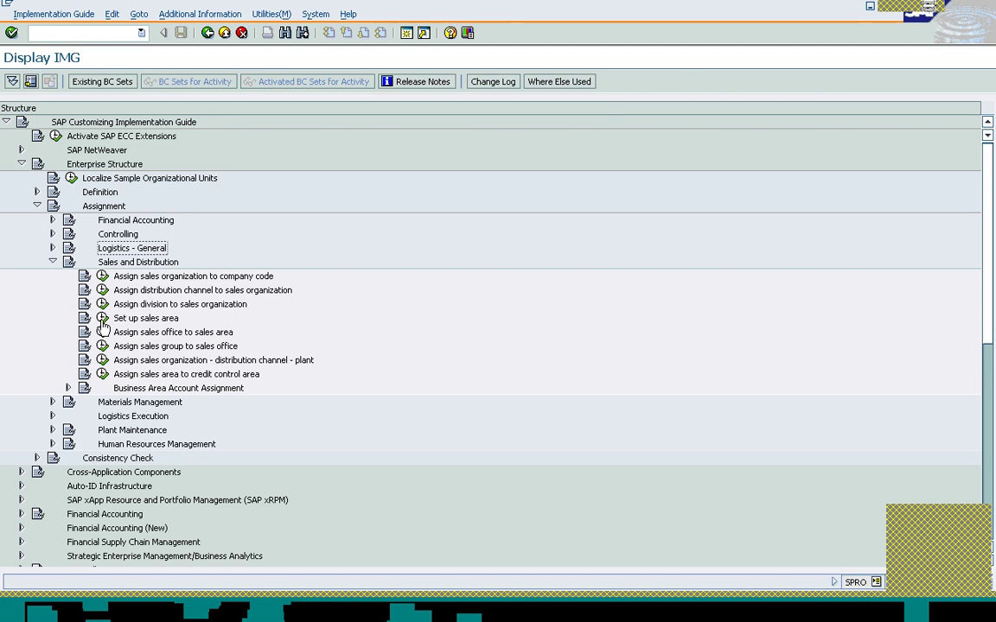
pyautogui.click(102, 359)
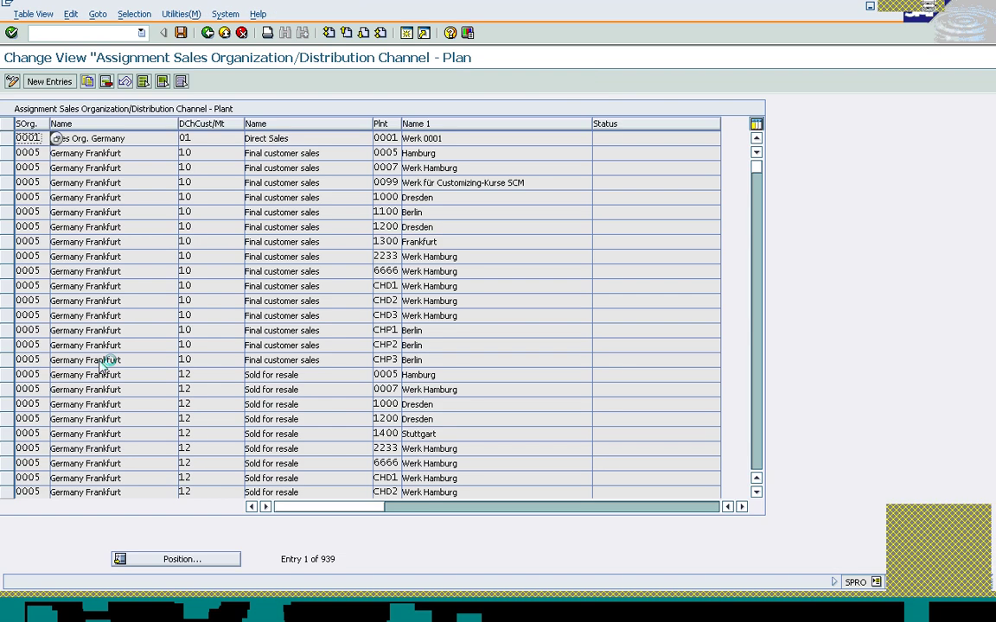
# - Position the assignment list at sales organization 1000 and distribution channel 10, leaving the plant blank
pyautogui.click(172, 562)
pyautogui.write('1000')
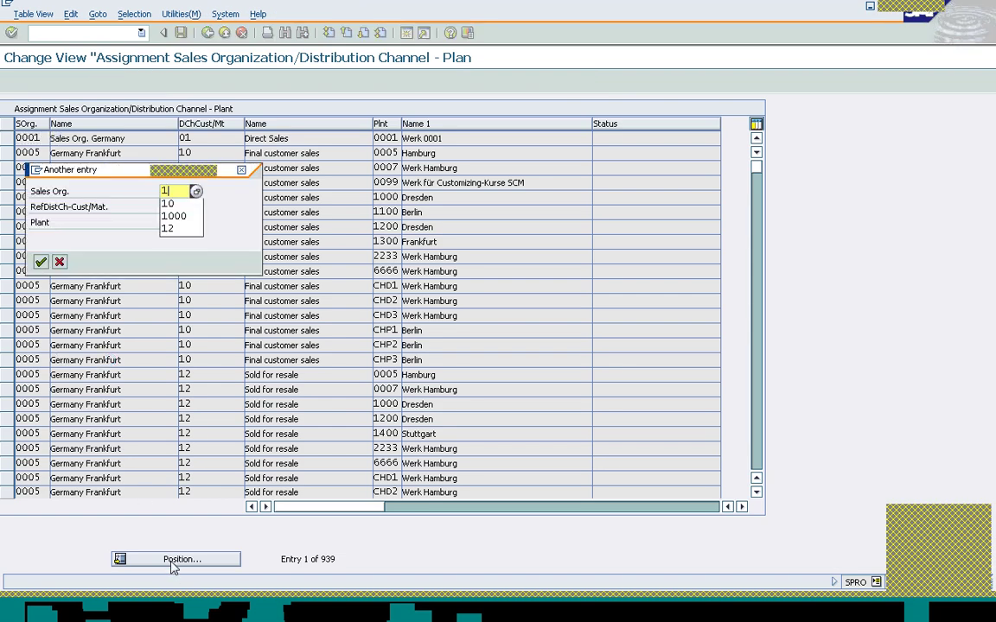
pyautogui.press('Tab')
pyautogui.write('10')
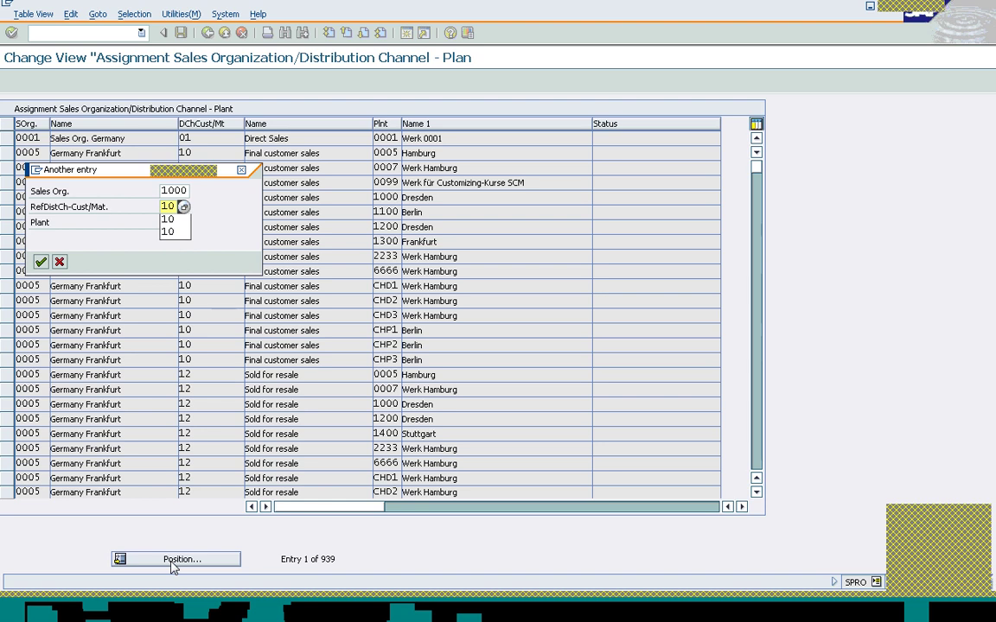
pyautogui.press('Tab')
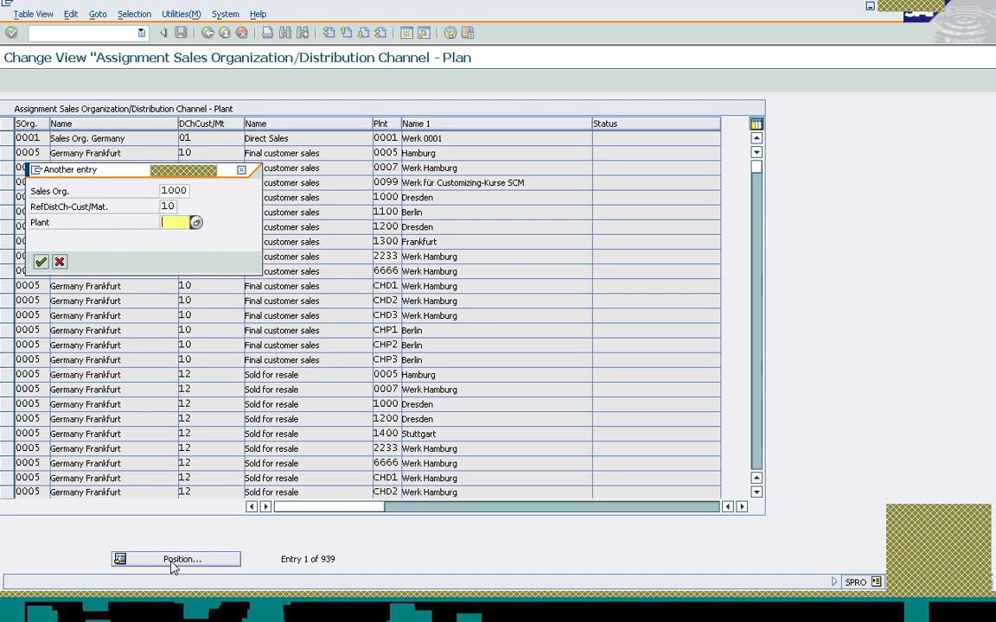
pyautogui.press('Return')
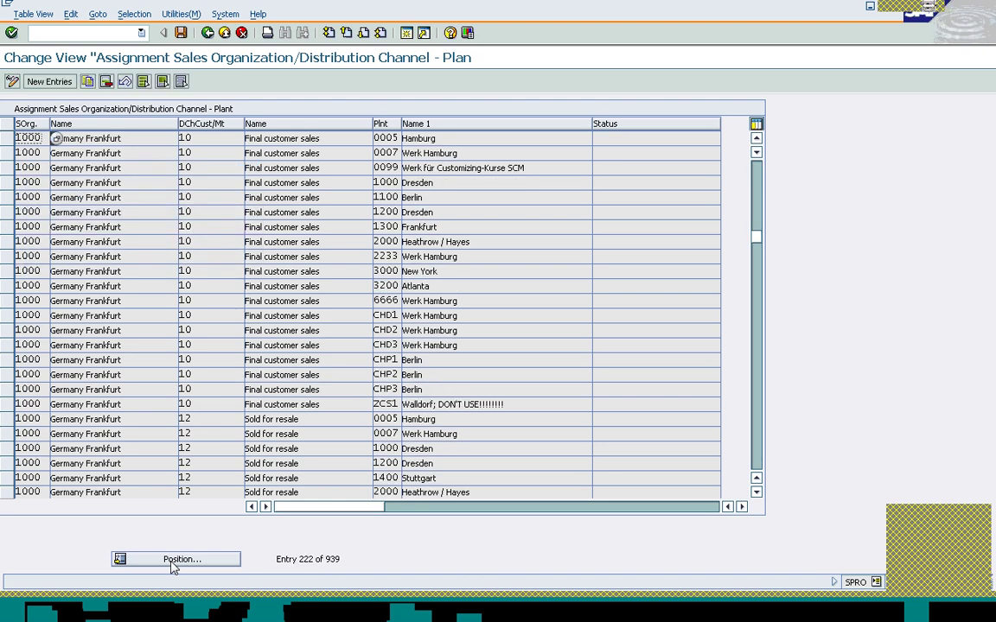
# - Examine the plant 0005 Hamburg assignment under sales organization 1000, channel 10, and return to the implementation guide
pyautogui.click(7, 138)
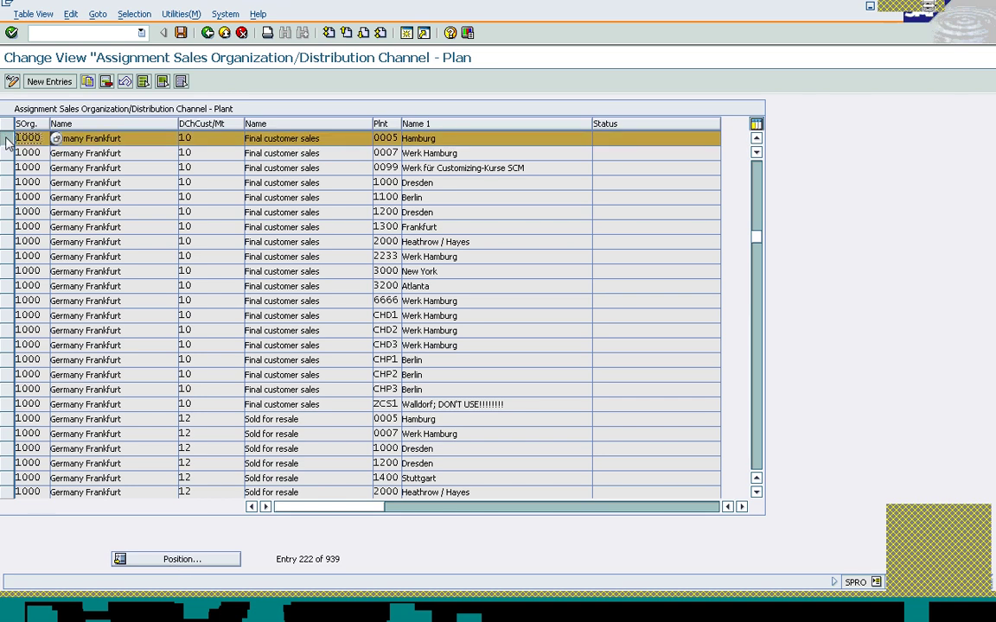
pyautogui.click(484, 137)
pyautogui.click(208, 32)
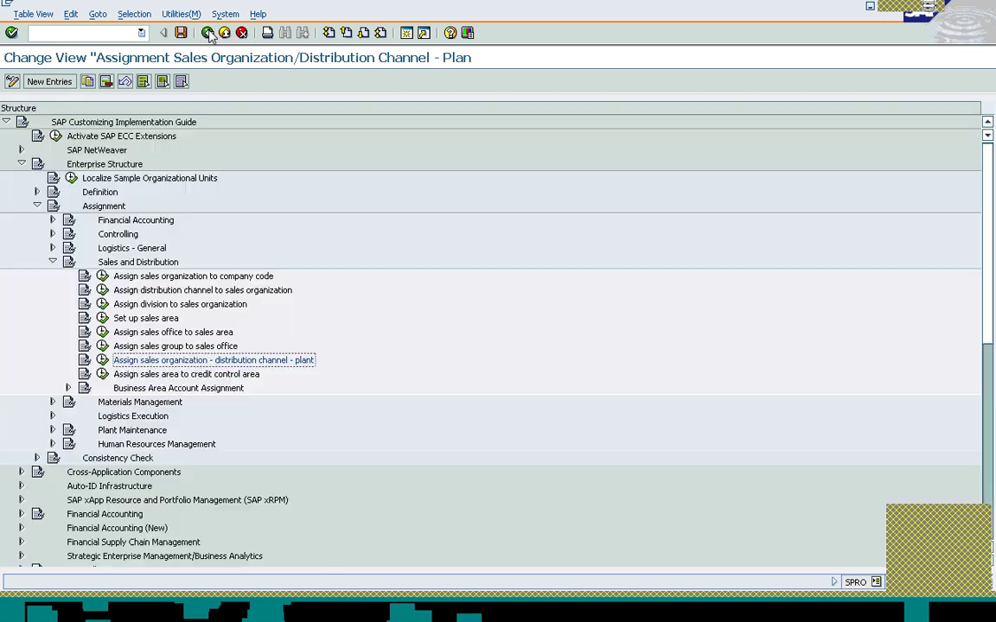
# - Collapse Enterprise Structure and open Define Order Types For Intercompany Billing under Sales and Distribution, Billing, Intercompany Billing
pyautogui.click(52, 262)
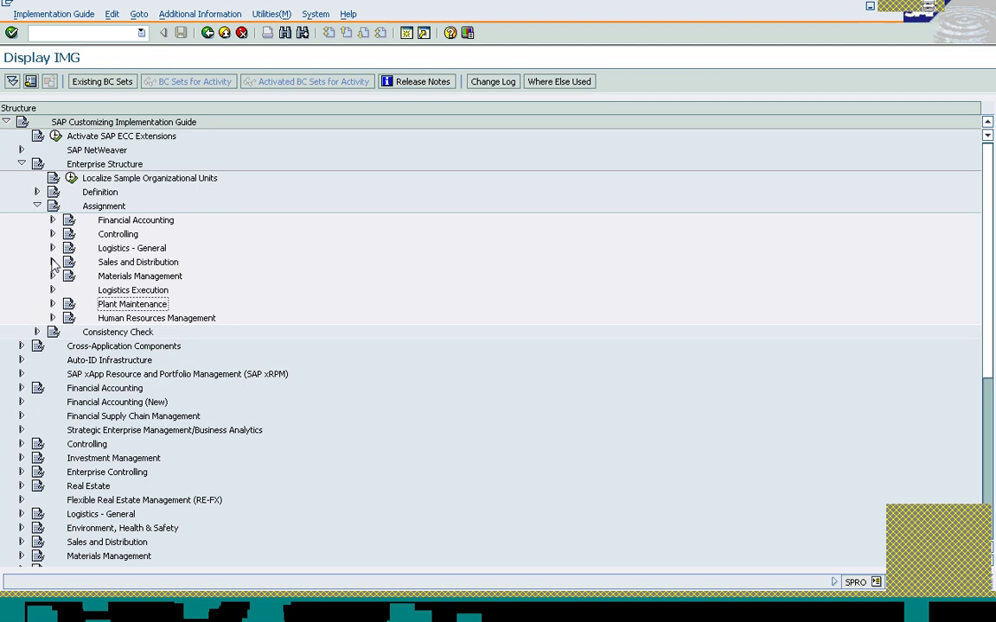
pyautogui.click(22, 164)
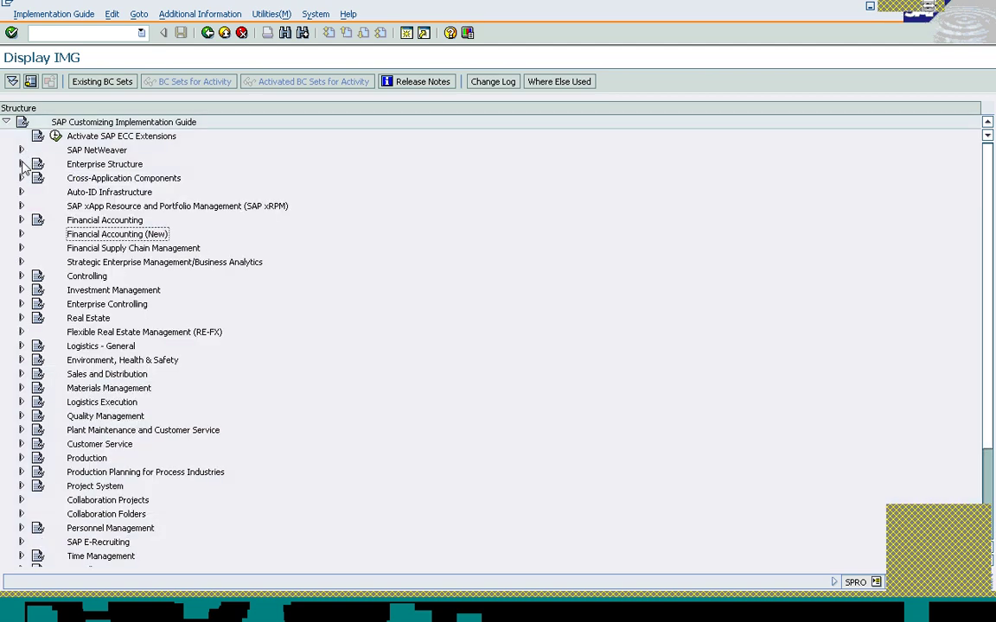
pyautogui.click(22, 374)
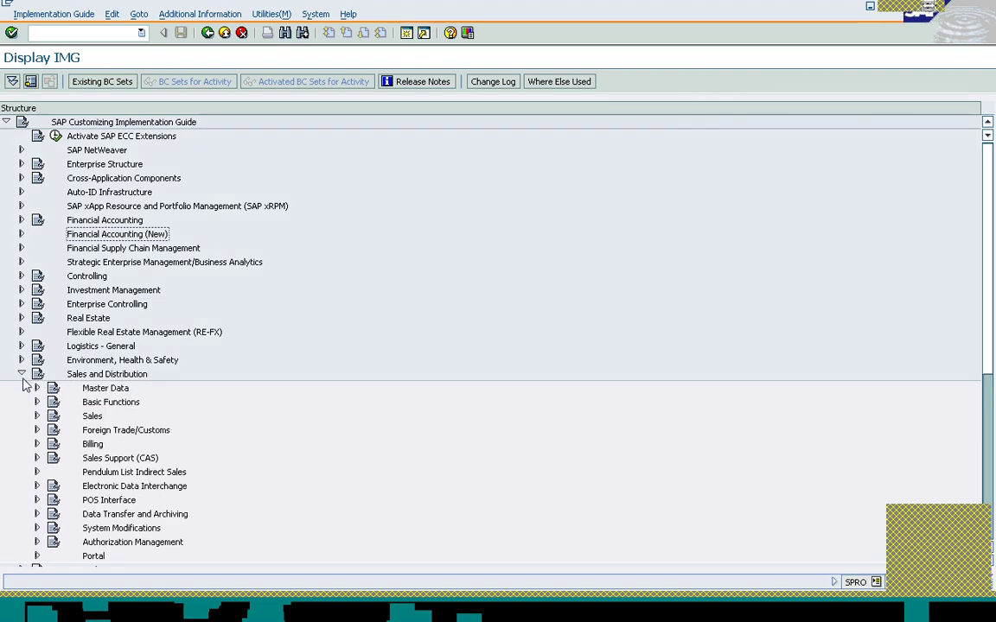
pyautogui.click(37, 443)
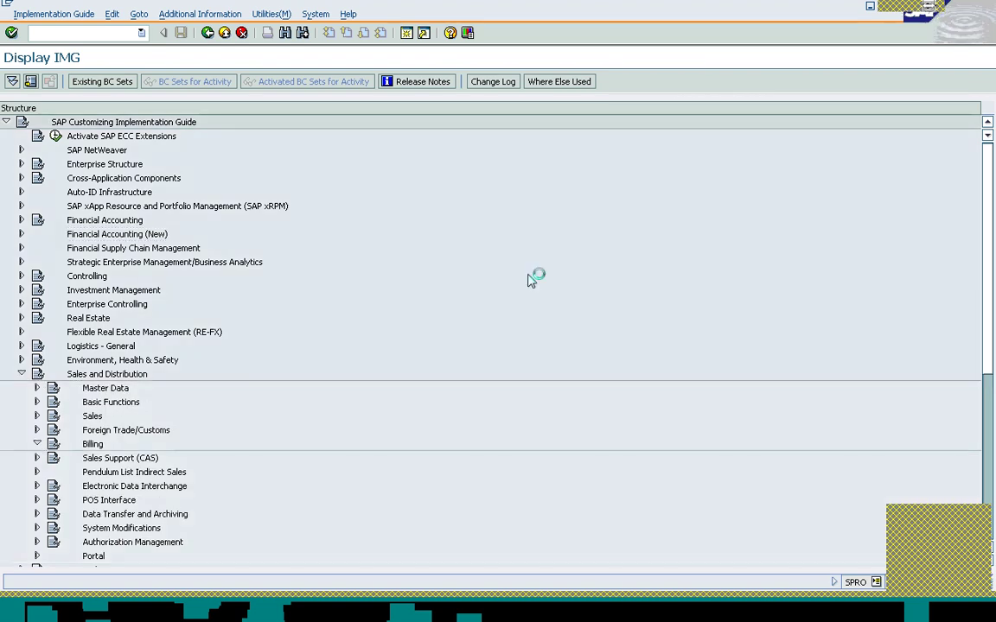
pyautogui.scroll(-5, 991, 234)
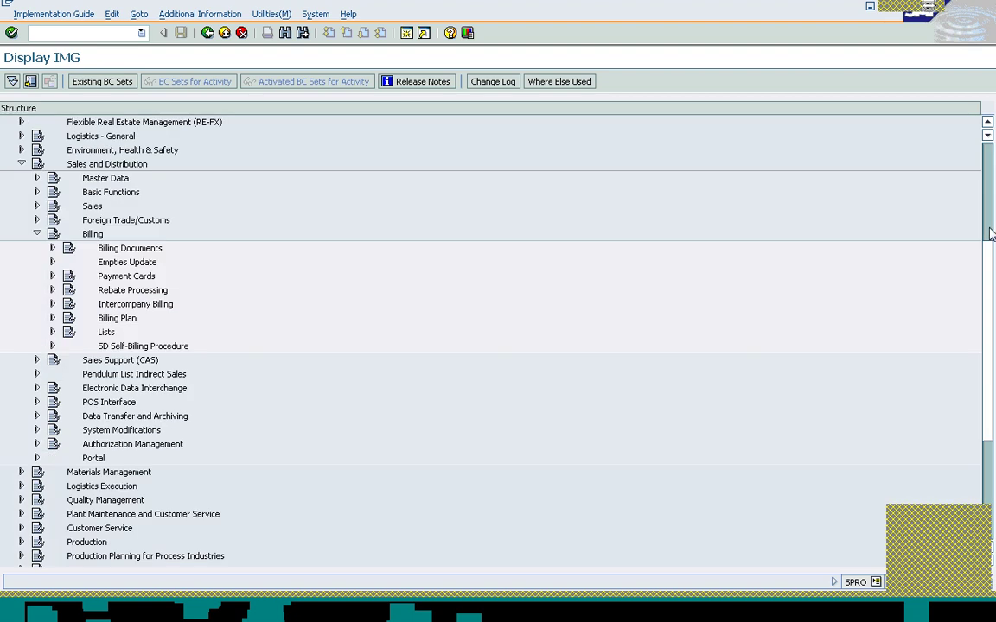
pyautogui.click(51, 304)
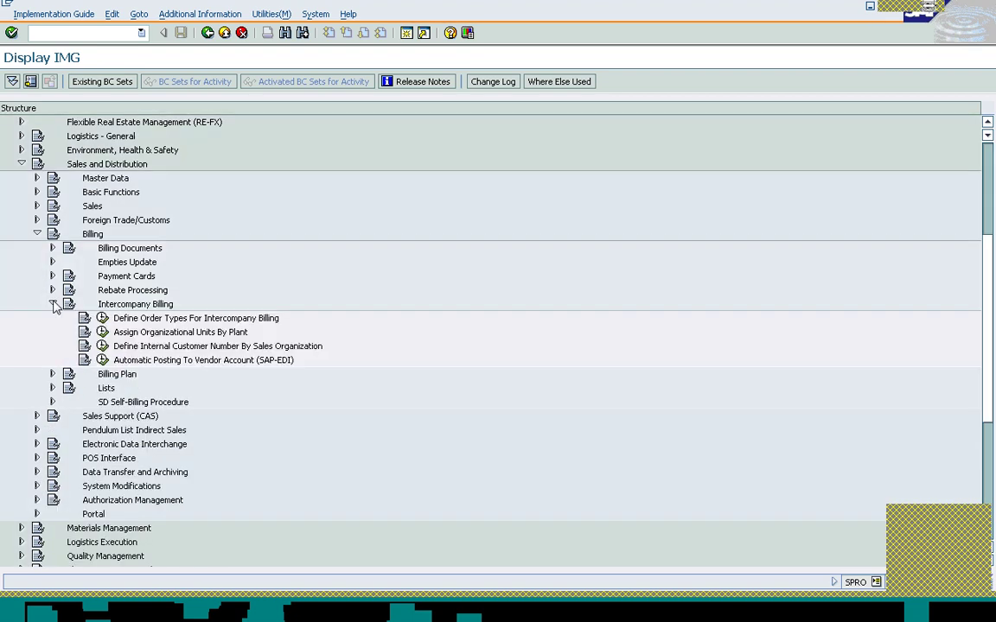
pyautogui.click(102, 318)
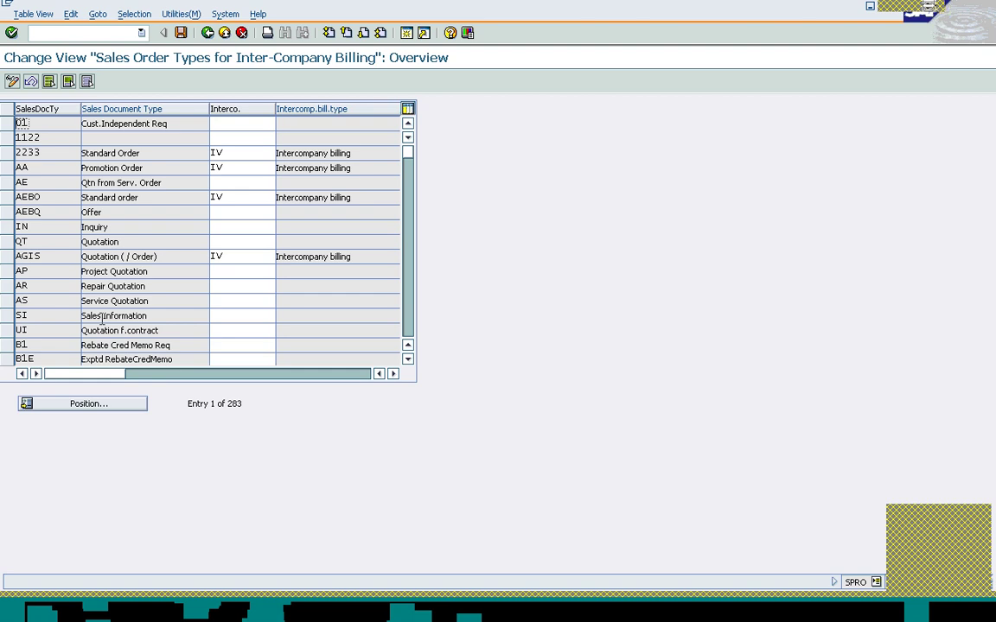
# - Find sales document type OR, check its intercompany billing type, and return to the implementation guide
pyautogui.click(95, 406)
pyautogui.write('O')
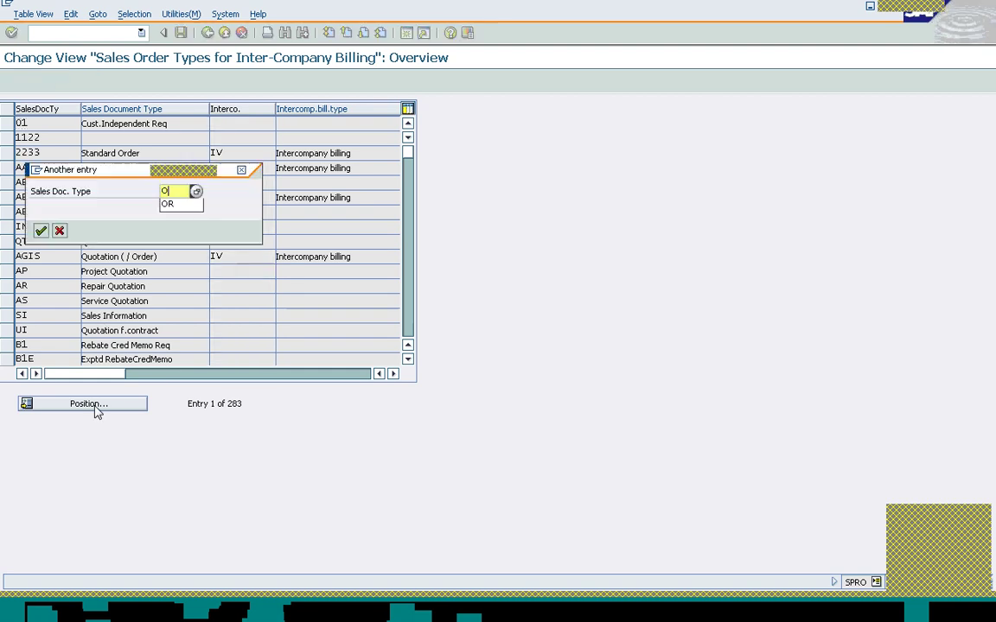
pyautogui.write('R')
pyautogui.press('Return')
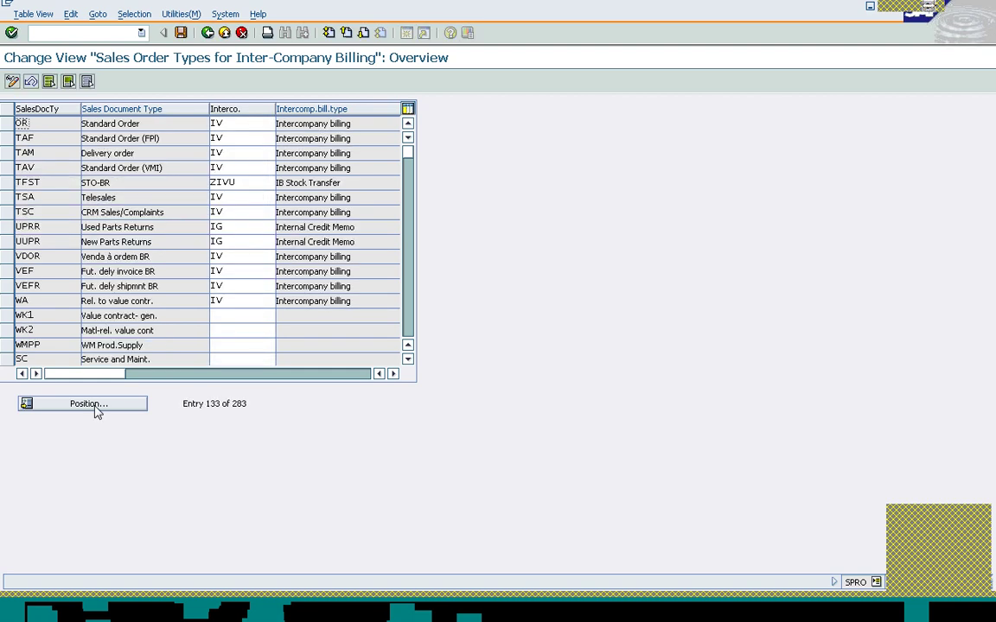
pyautogui.click(238, 122)
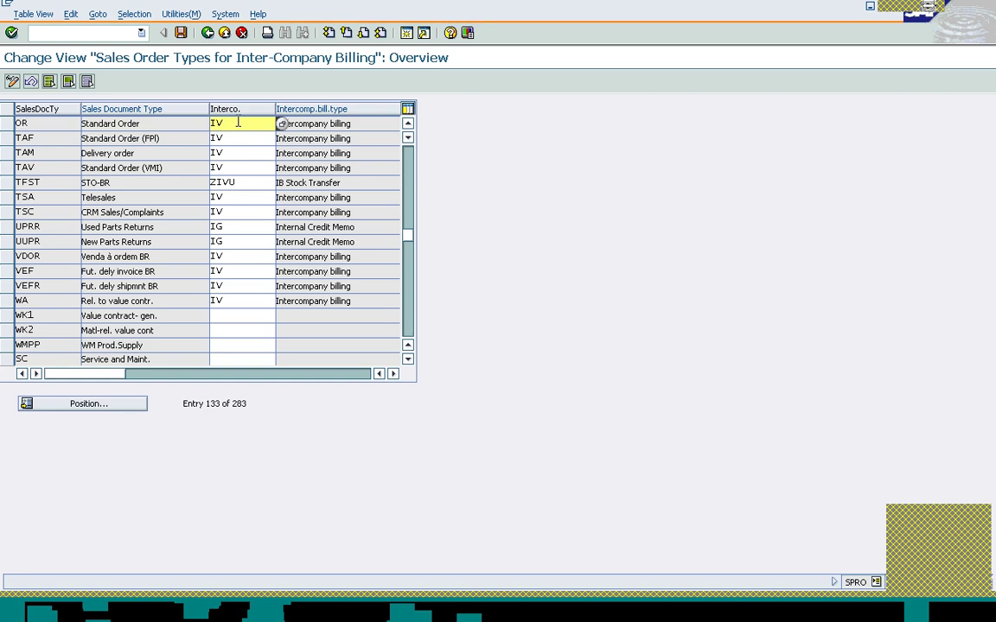
pyautogui.click(207, 33)
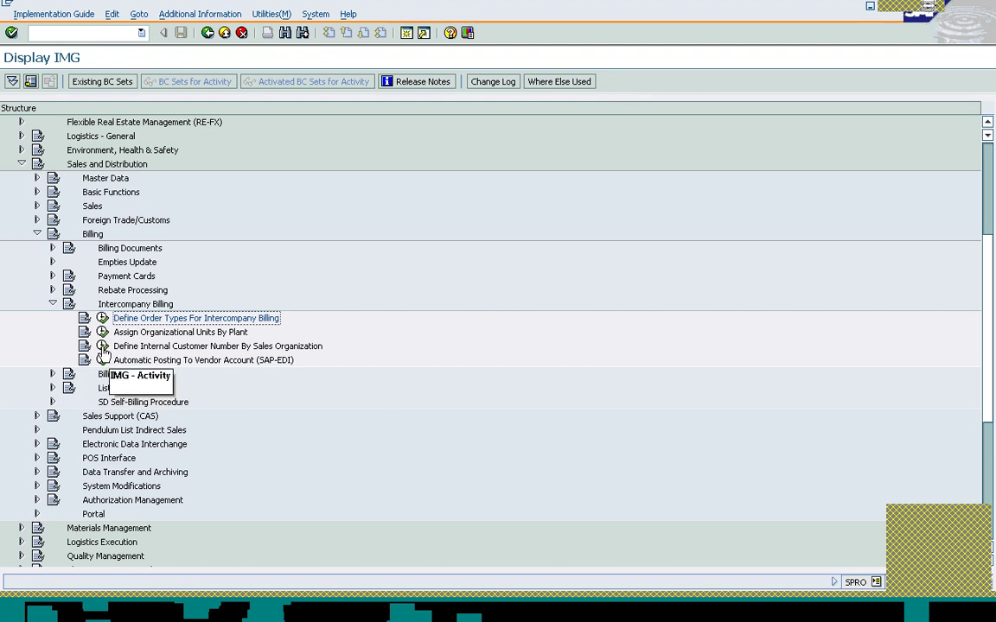
# - Open Define Internal Customer Number By Sales Organization and check the intercompany customer assigned to sales organization 1000
pyautogui.click(103, 347)
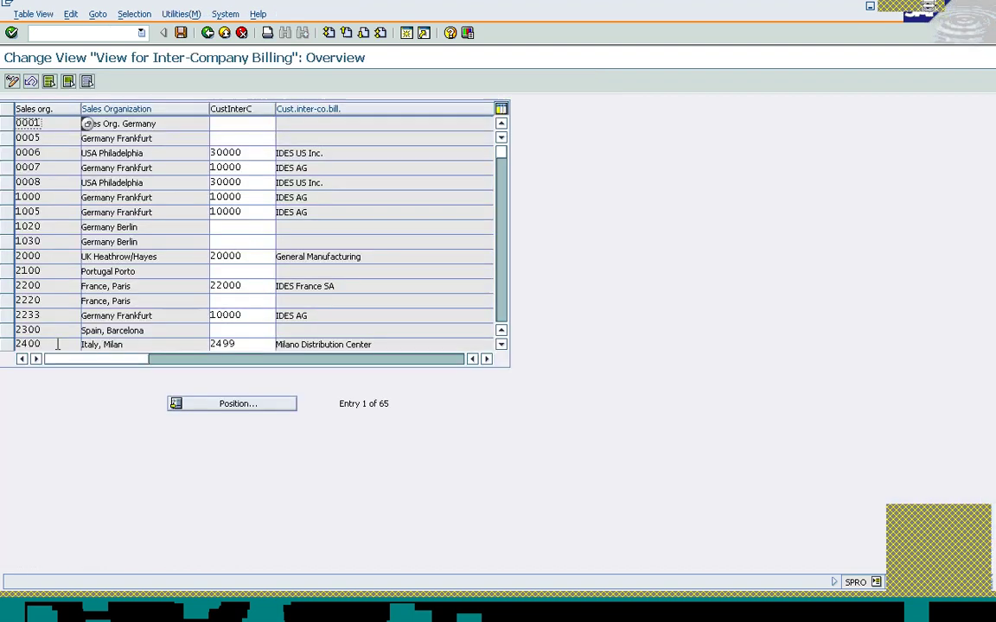
pyautogui.click(6, 197)
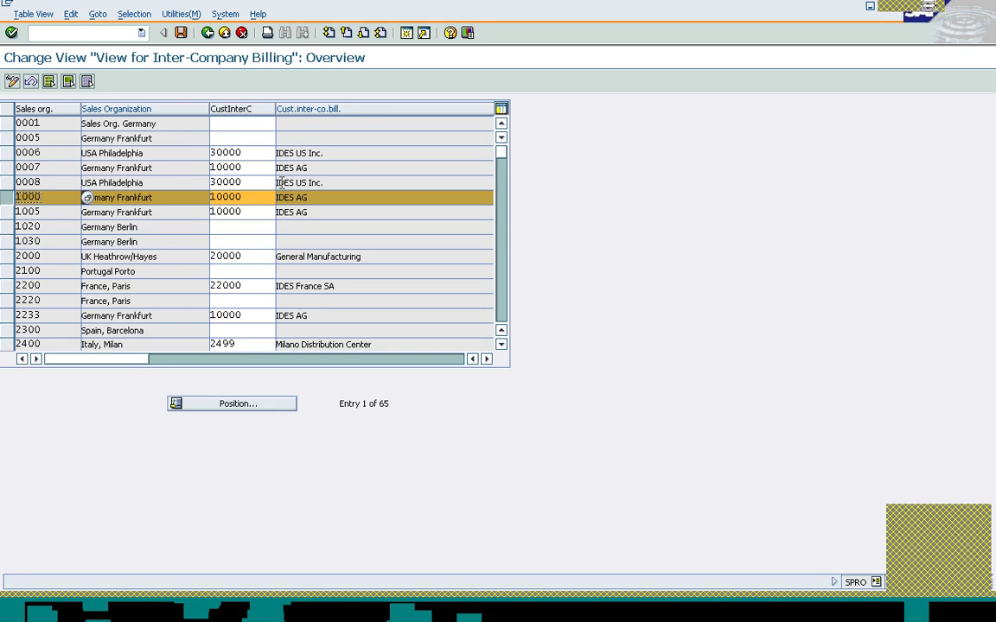
pyautogui.click(249, 196)
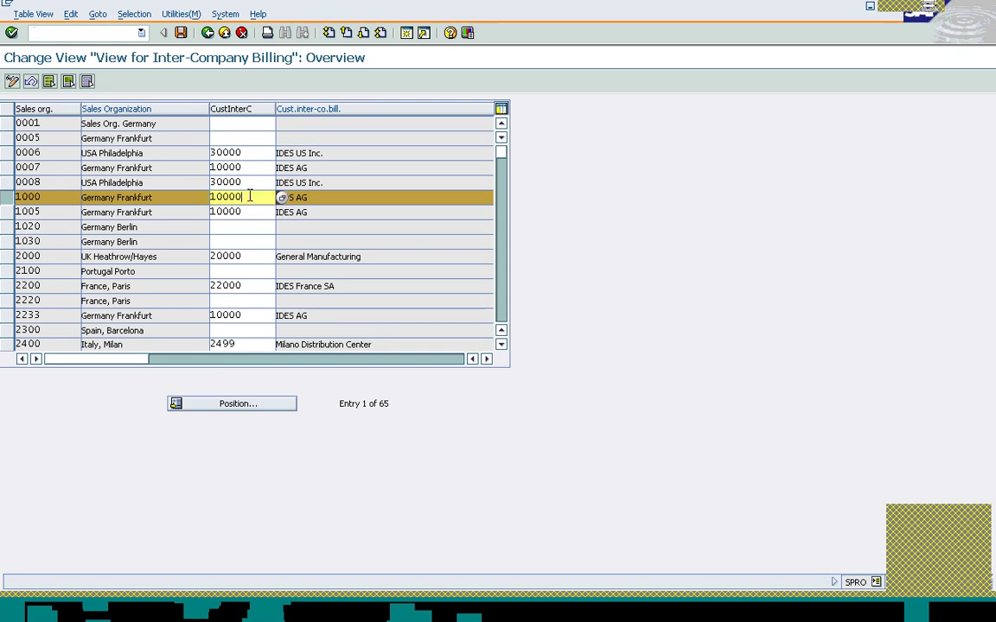
# - Start customer change transaction VD02 and enter the internal customer number assigned to sales organization 1000
pyautogui.click(87, 32)
pyautogui.write('/nv')
pyautogui.press('Return')
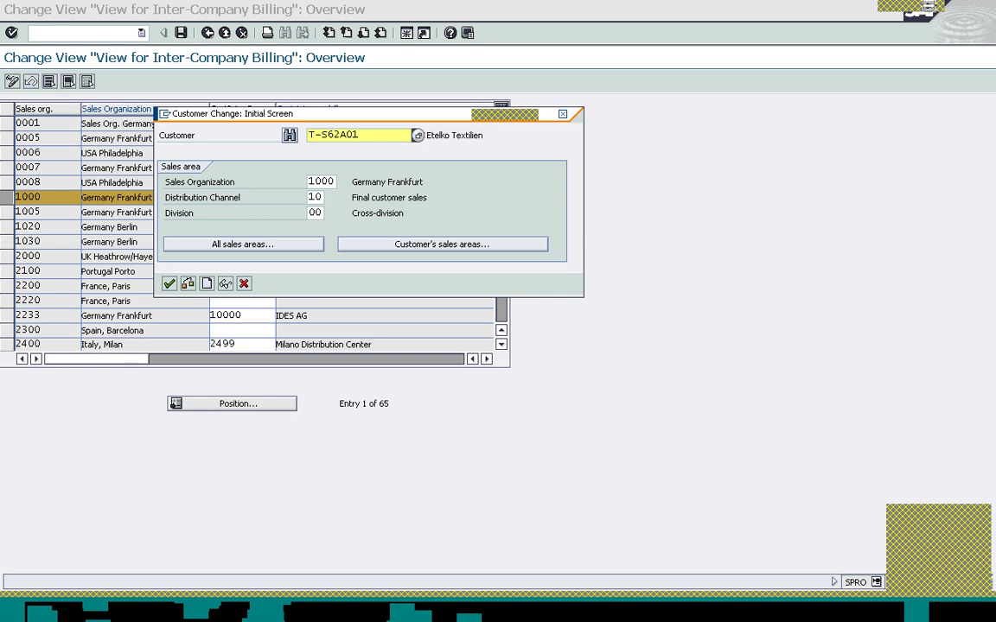
pyautogui.press('Delete')
pyautogui.press('Delete')
pyautogui.press('Delete')
pyautogui.press('Delete')
pyautogui.press('Delete')
pyautogui.press('Delete')
pyautogui.press('Delete')
pyautogui.press('Delete')
pyautogui.write('10000')
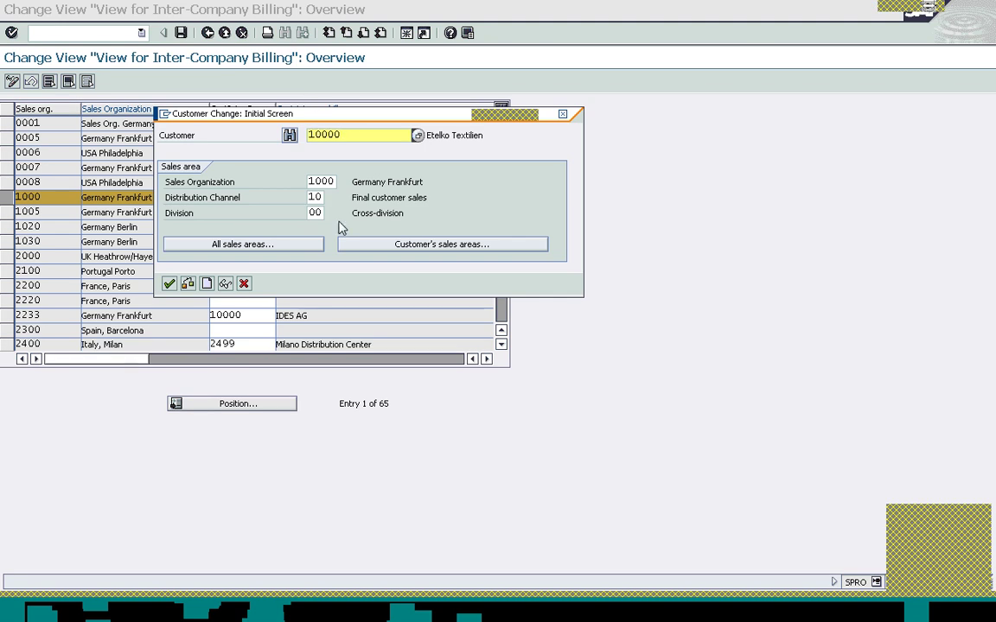
# - Choose sales area 0005, channel 10, division 00 from the customer's sales areas and open the IDES AG master record
pyautogui.click(393, 245)
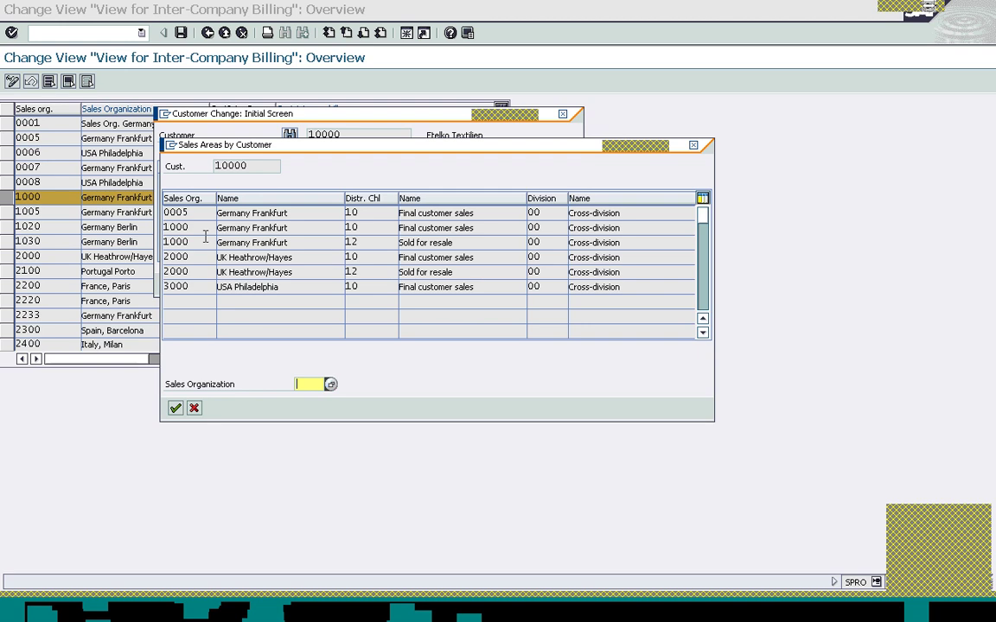
pyautogui.click(192, 211)
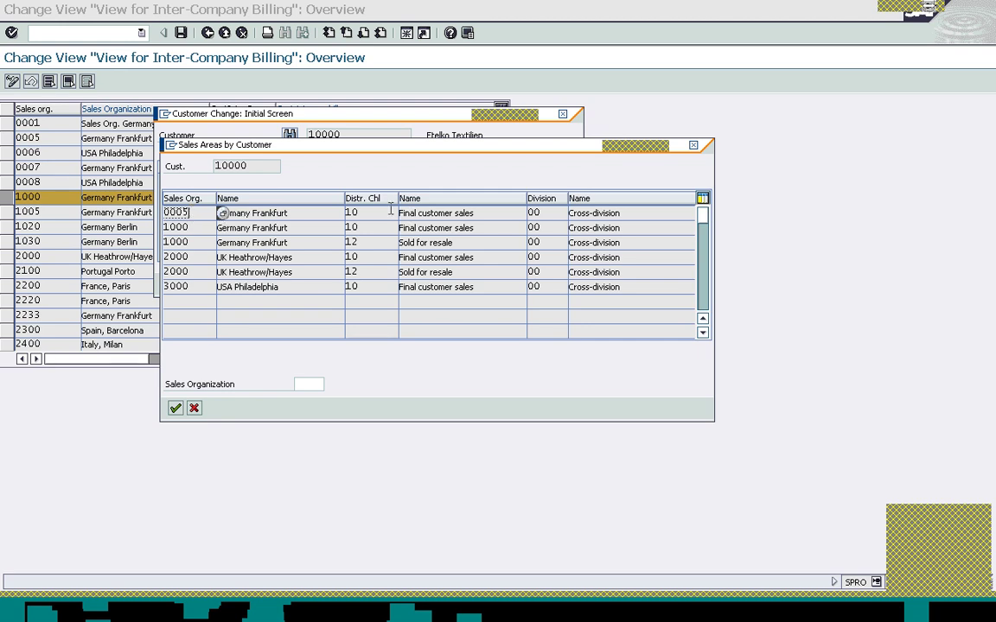
pyautogui.click(288, 213)
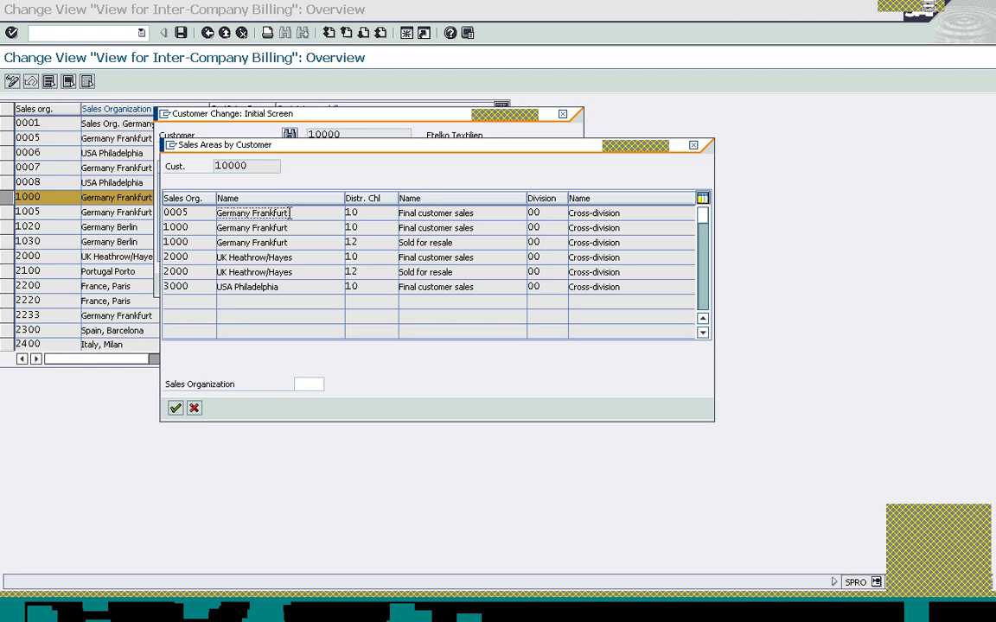
pyautogui.click(357, 213)
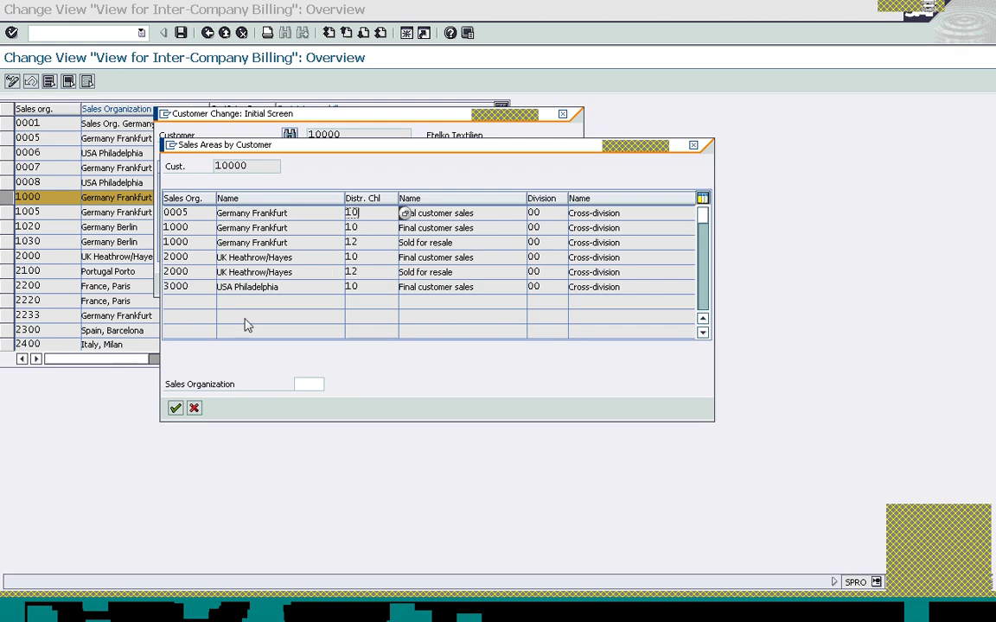
pyautogui.doubleClick(264, 212)
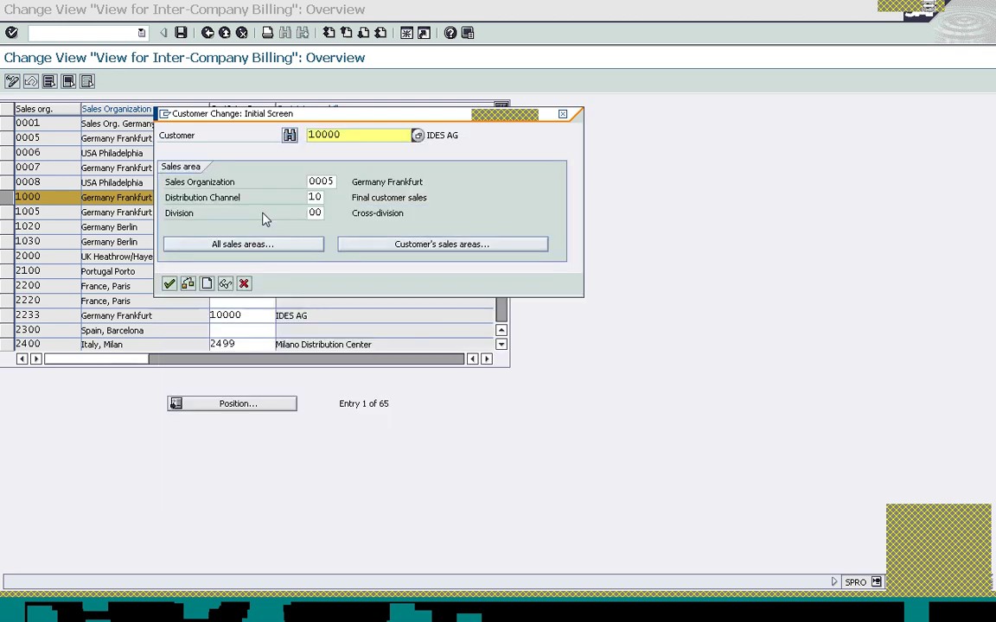
pyautogui.click(169, 285)
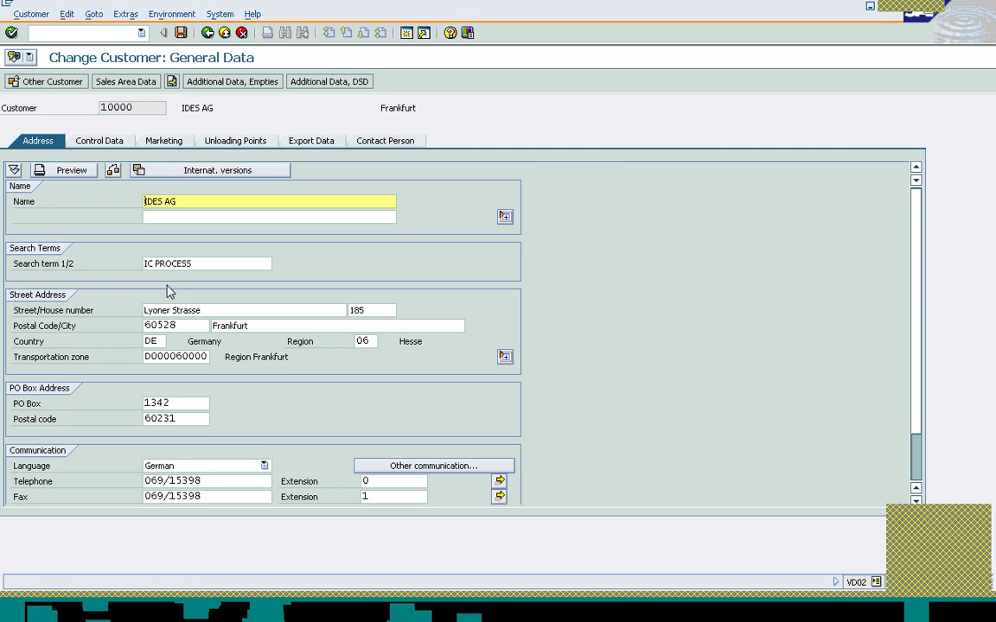
# - Examine the account group and the sales area creation details in the customer's administrative data, then close them
pyautogui.click(93, 15)
pyautogui.click(132, 15)
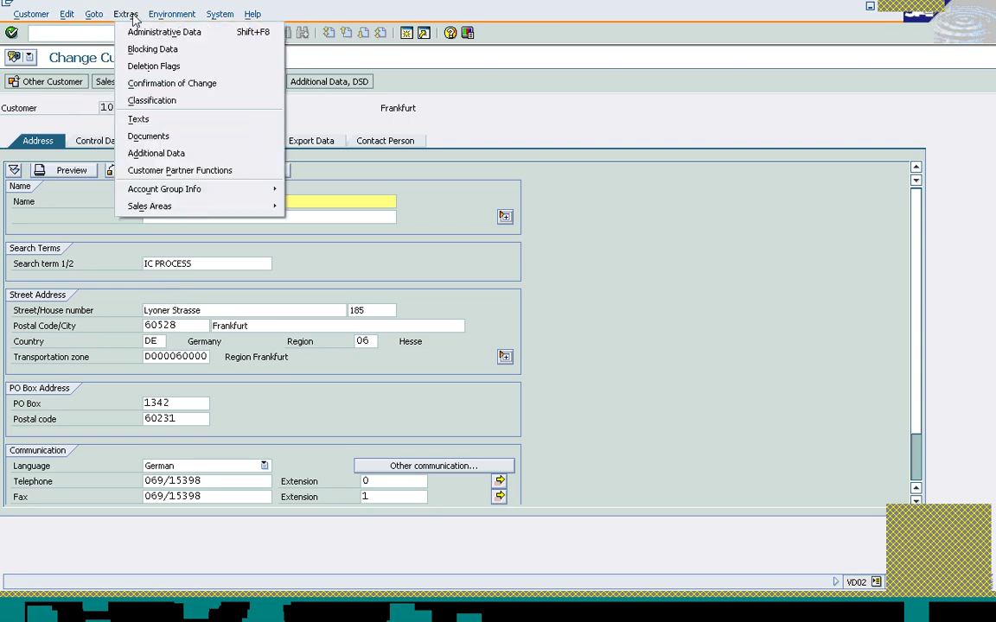
pyautogui.click(139, 32)
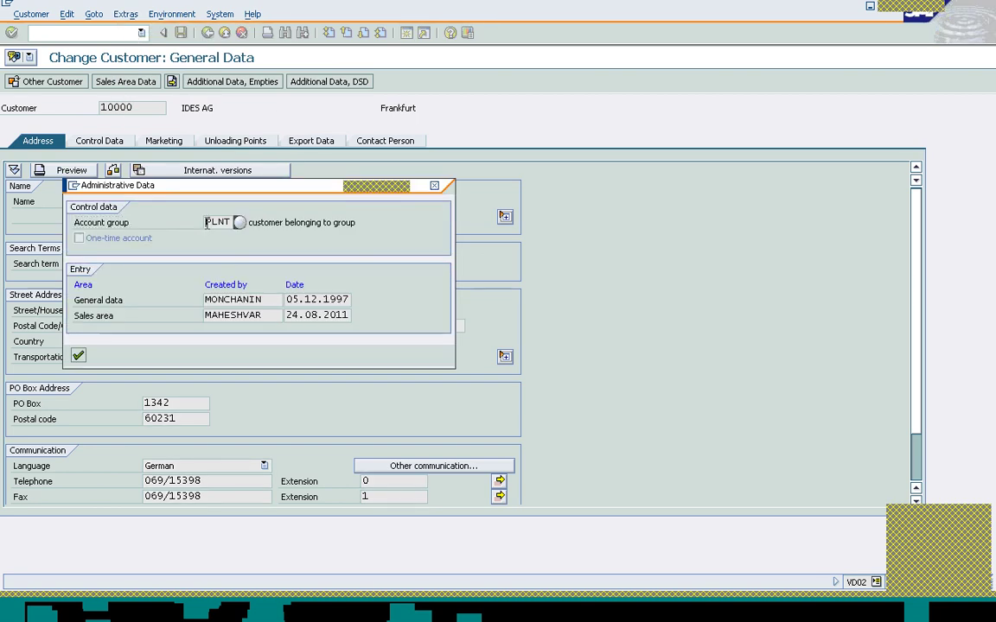
pyautogui.press('Return')
pyautogui.click(302, 223)
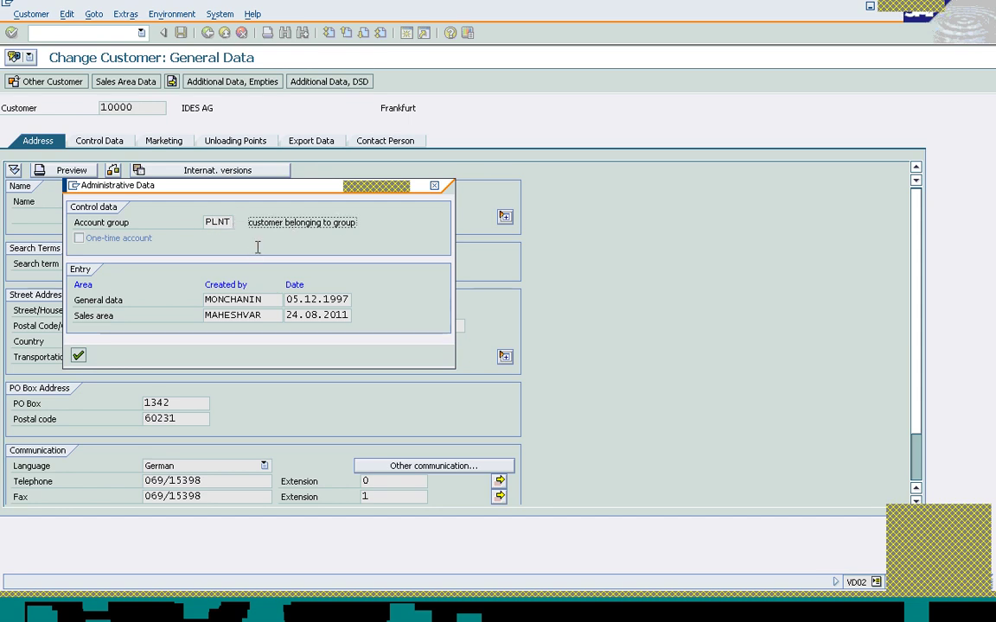
pyautogui.click(292, 316)
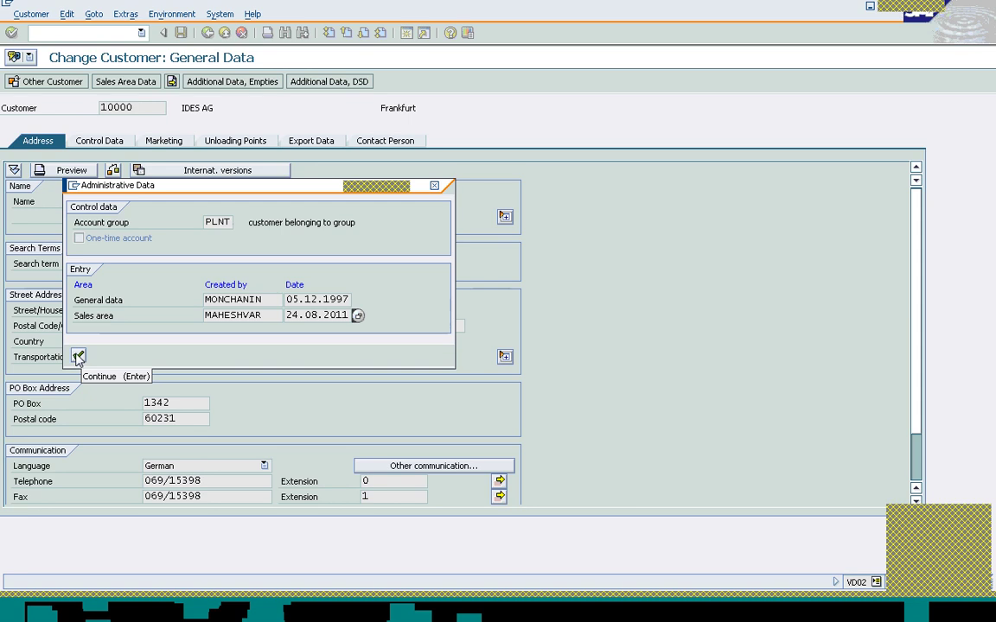
pyautogui.click(241, 316)
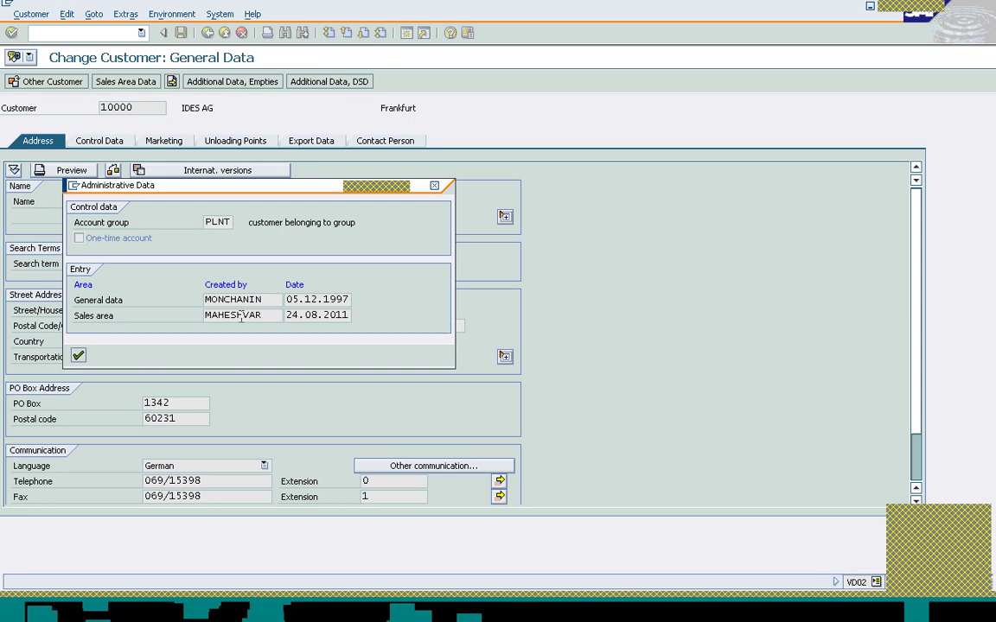
pyautogui.click(342, 316)
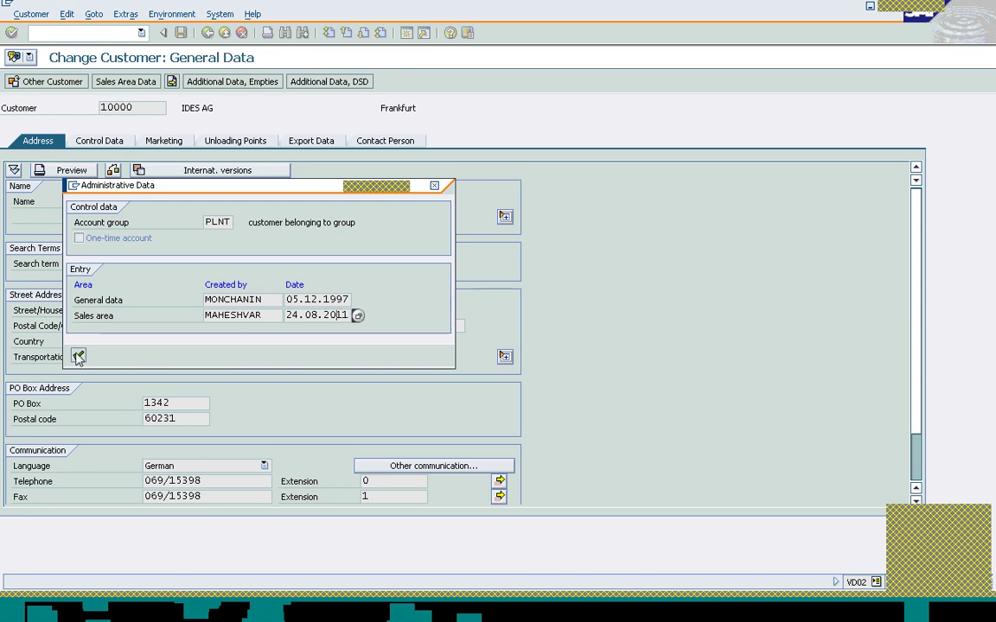
pyautogui.click(78, 357)
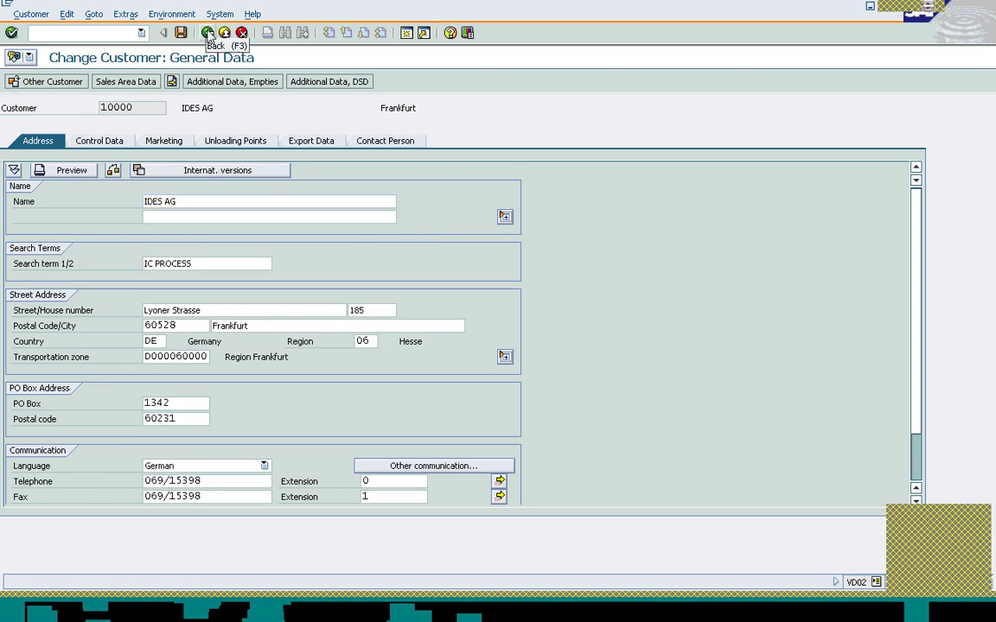
# - Leave the internal customer's master record and return from the intercompany billing customer assignments to the IMG structure
pyautogui.click(208, 34)
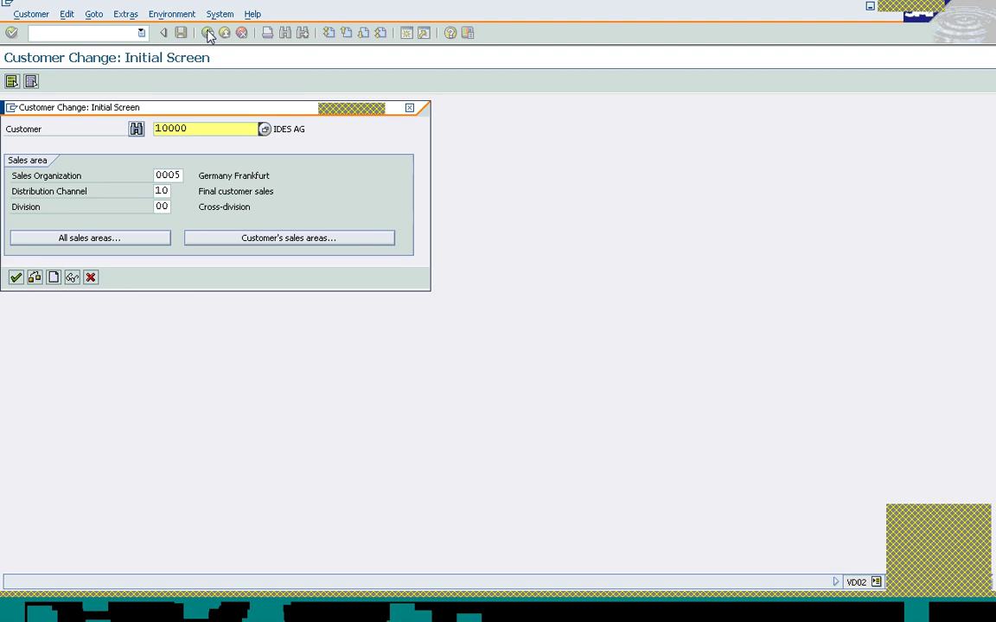
pyautogui.click(90, 278)
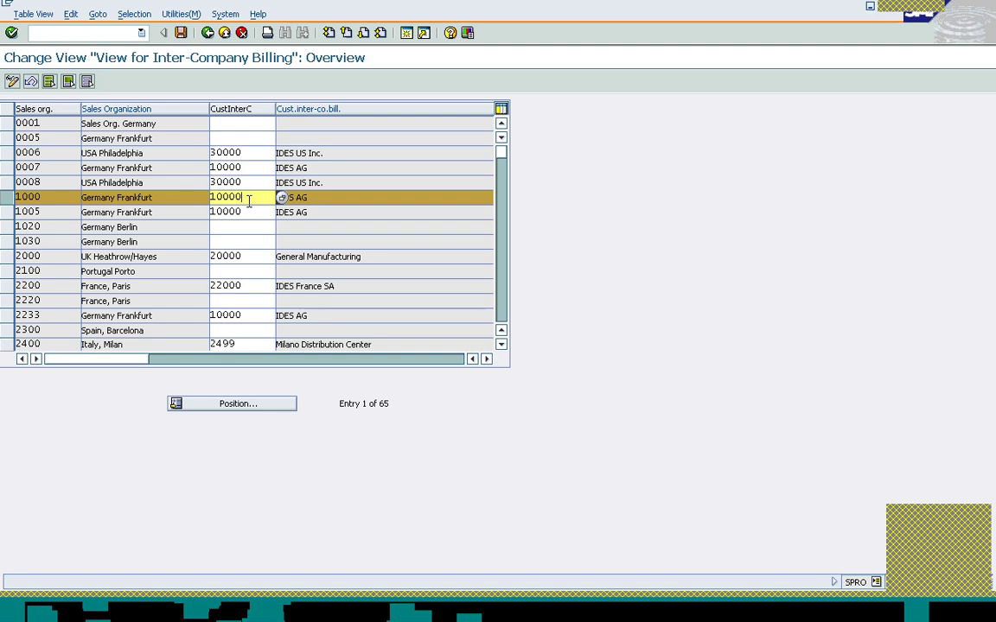
pyautogui.click(208, 33)
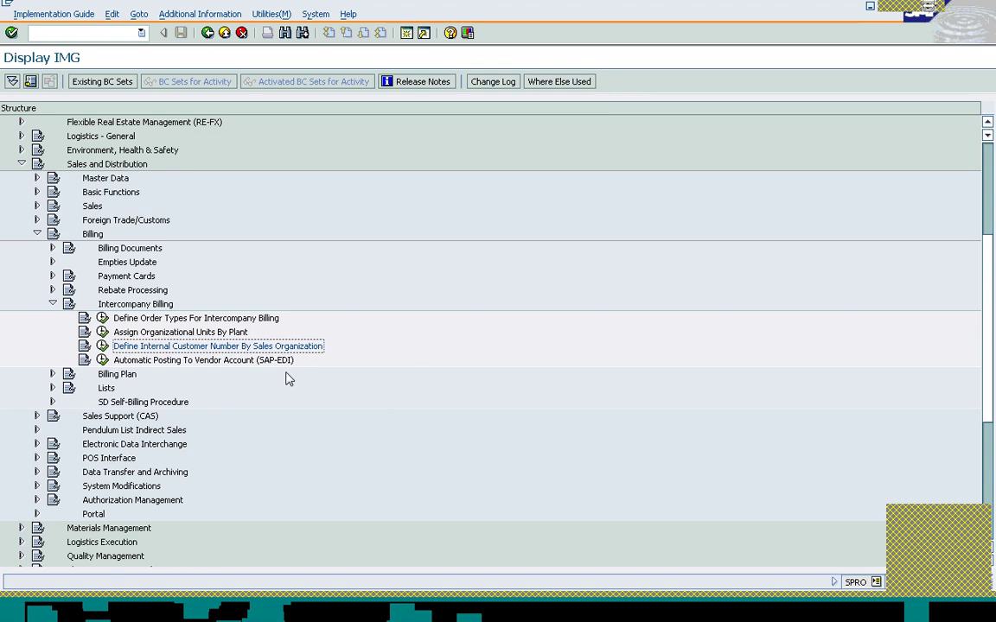
# - Switch to the SAP Easy Access session, start material change transaction MM02 and enter material T-AT108
pyautogui.click(247, 607)
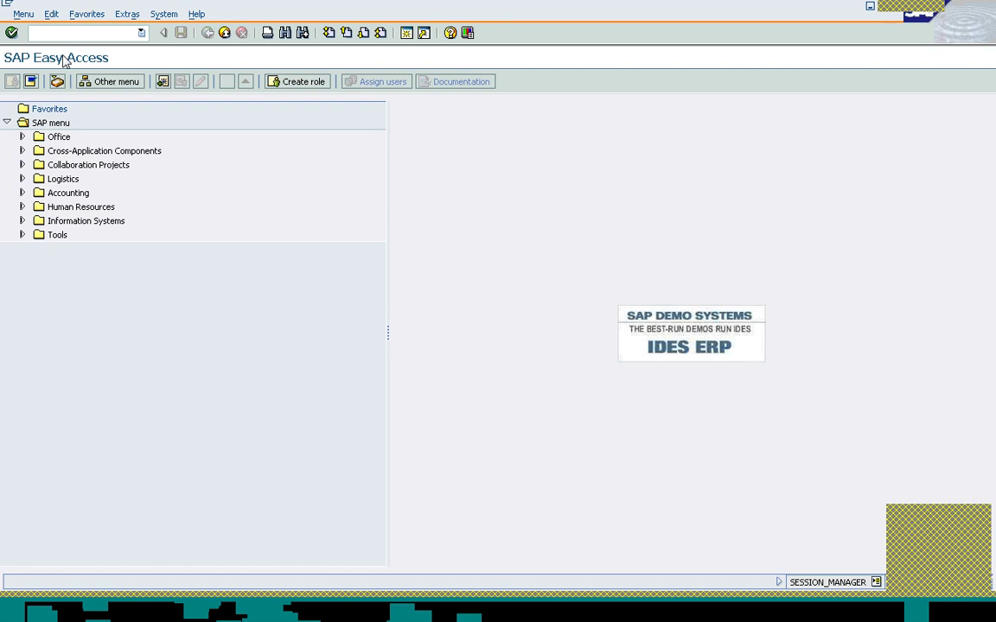
pyautogui.click(78, 32)
pyautogui.write('se03')
pyautogui.press('Return')
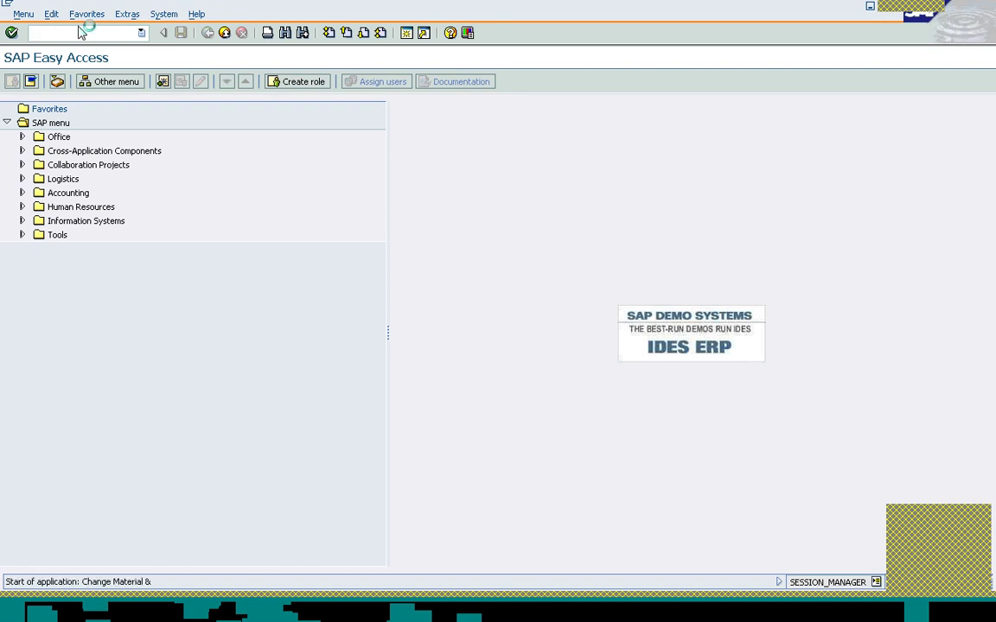
pyautogui.write('t')
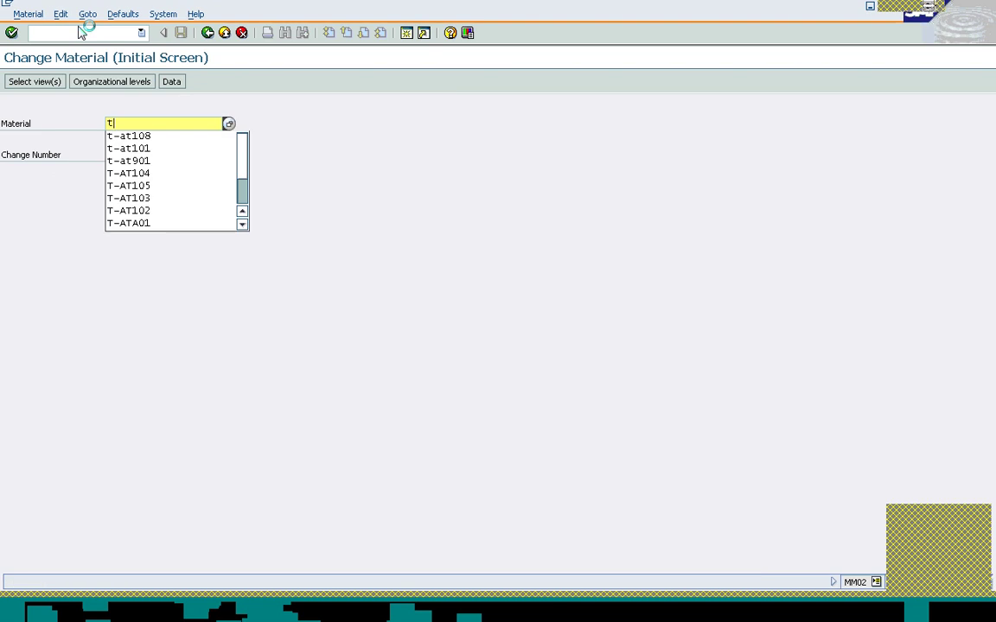
pyautogui.write('-at108')
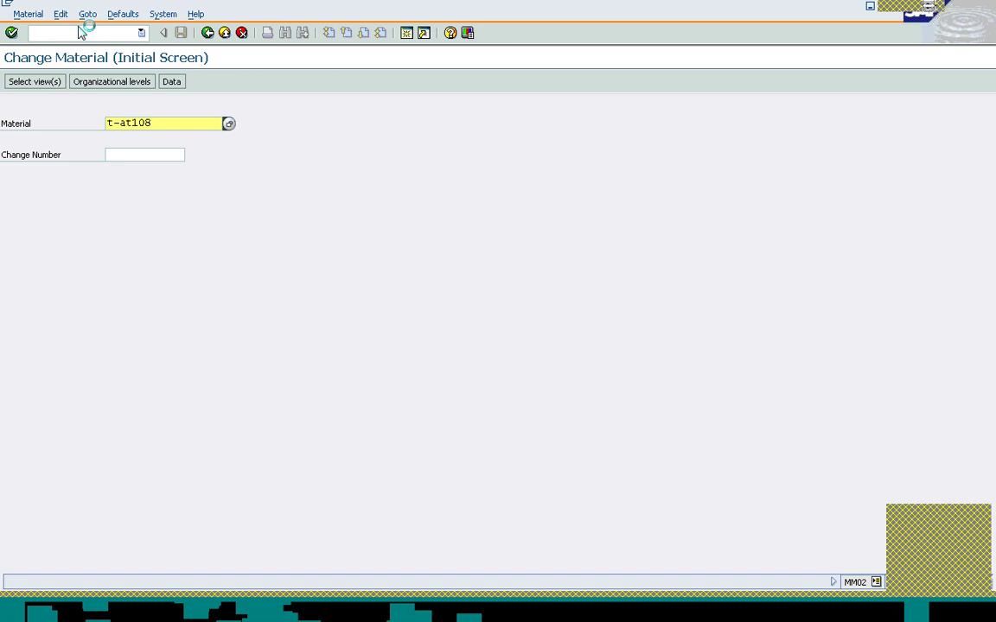
pyautogui.press('Return')
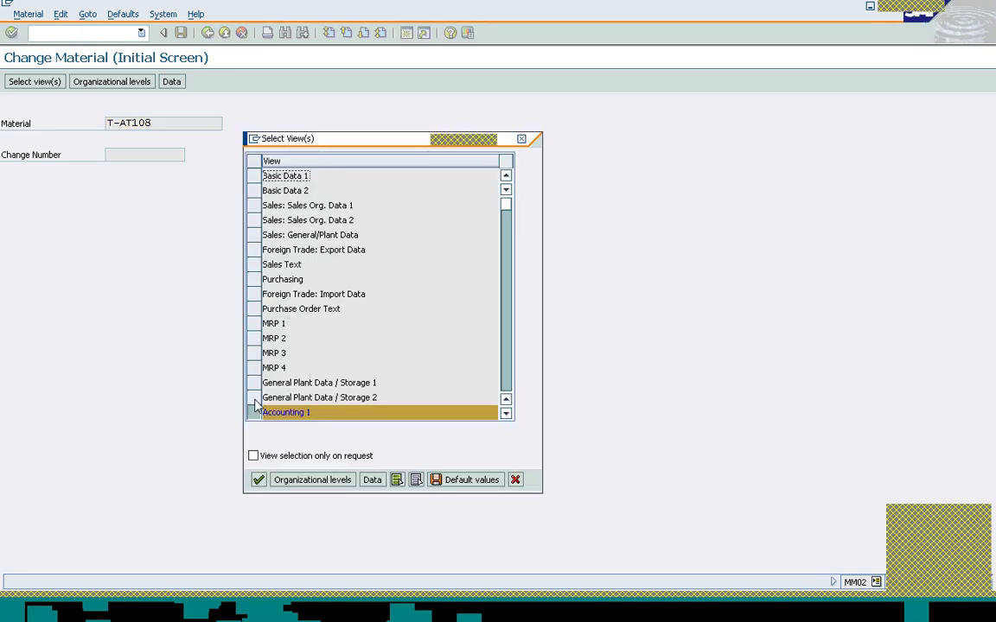
# - Add the Sales Org. Data 1 and 2, Sales General/Plant and General Plant Data / Storage 1 and 2 views to the selection
pyautogui.click(253, 235)
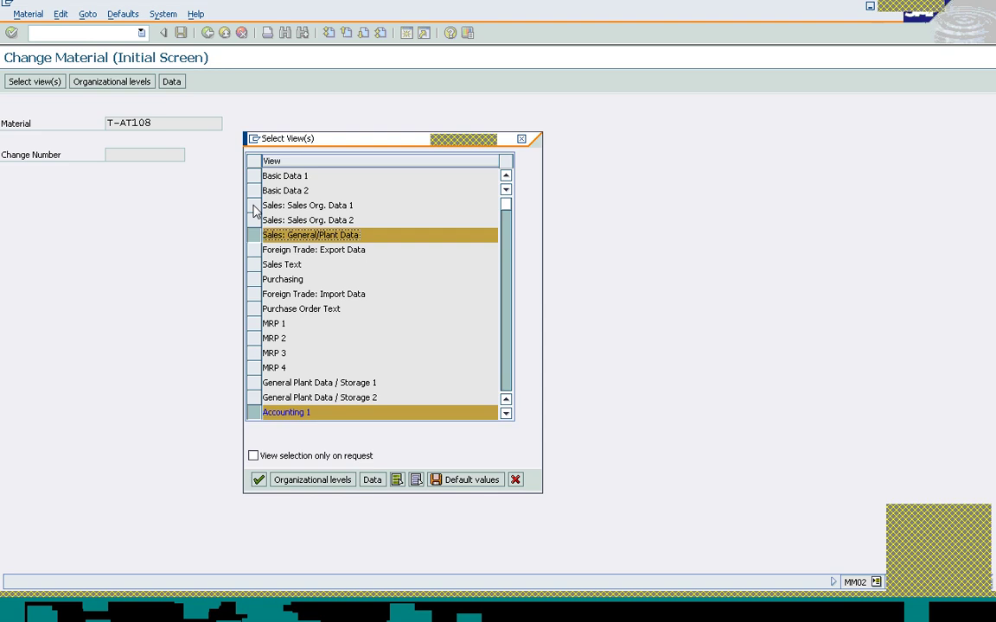
pyautogui.click(253, 206)
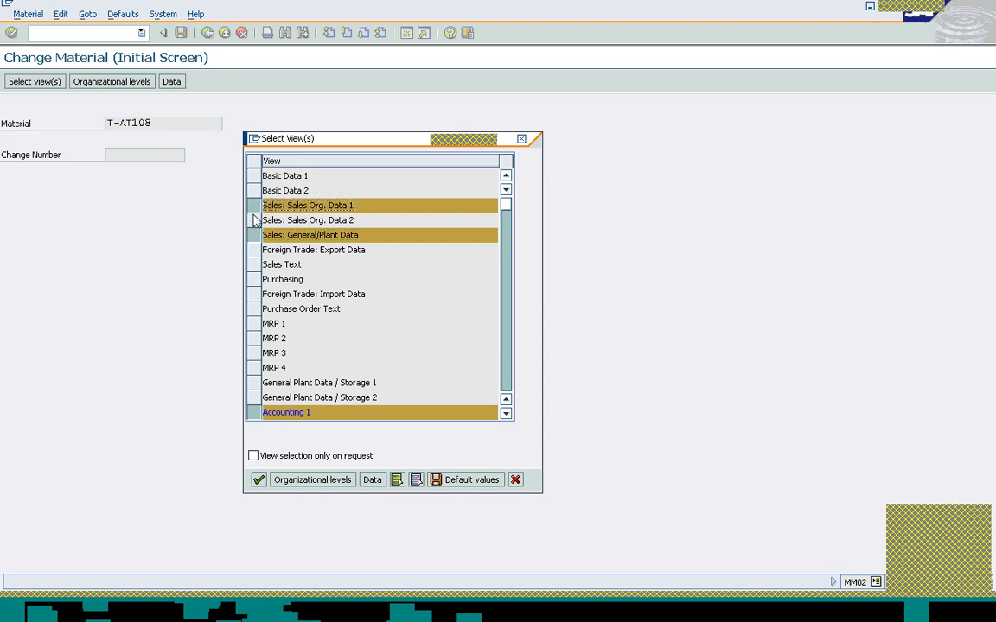
pyautogui.click(254, 220)
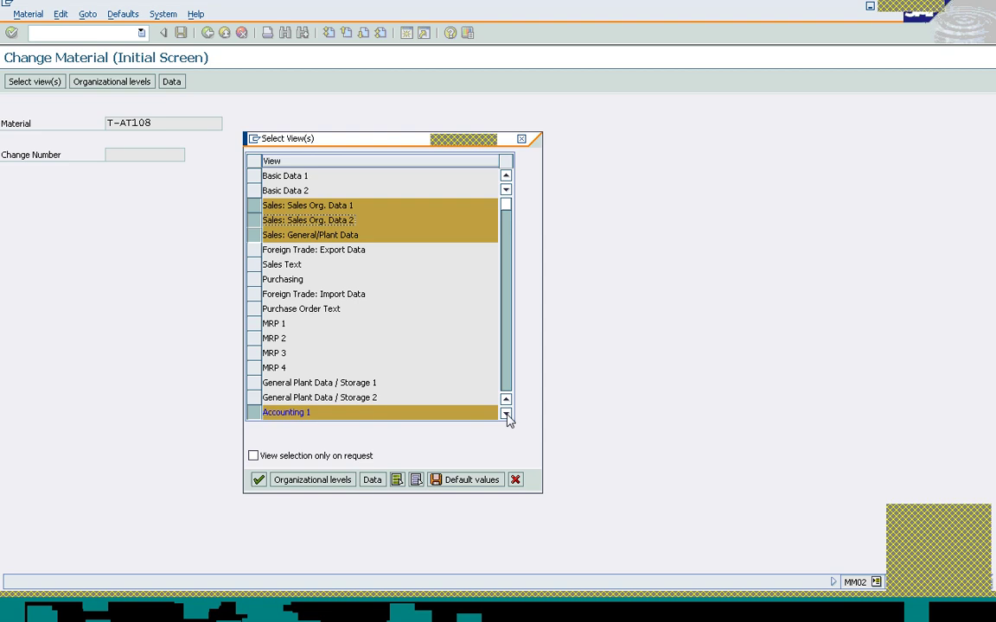
pyautogui.click(505, 414)
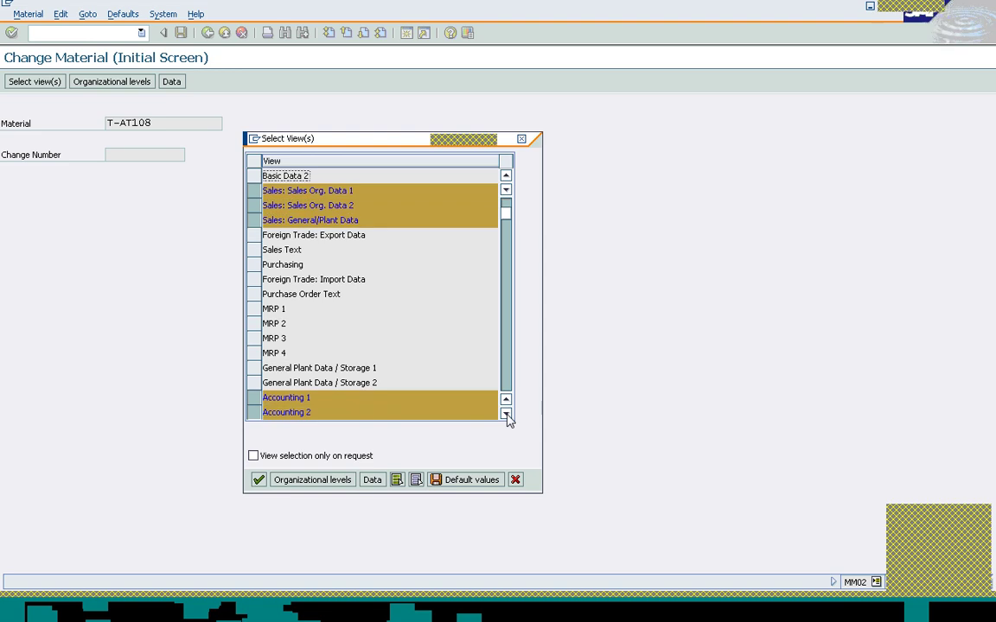
pyautogui.doubleClick(506, 414)
pyautogui.doubleClick(506, 414)
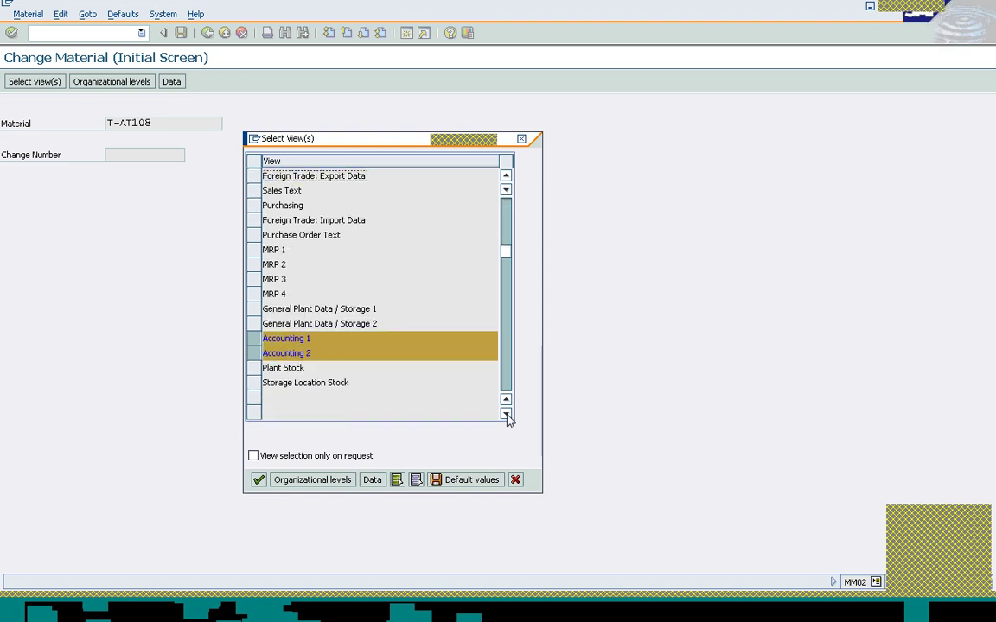
pyautogui.click(254, 310)
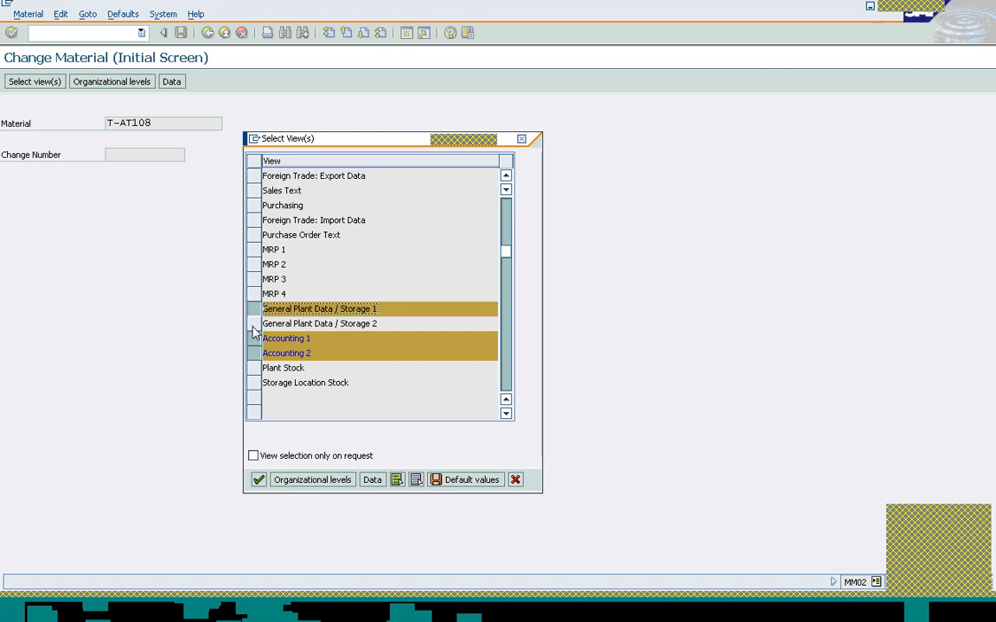
pyautogui.click(253, 324)
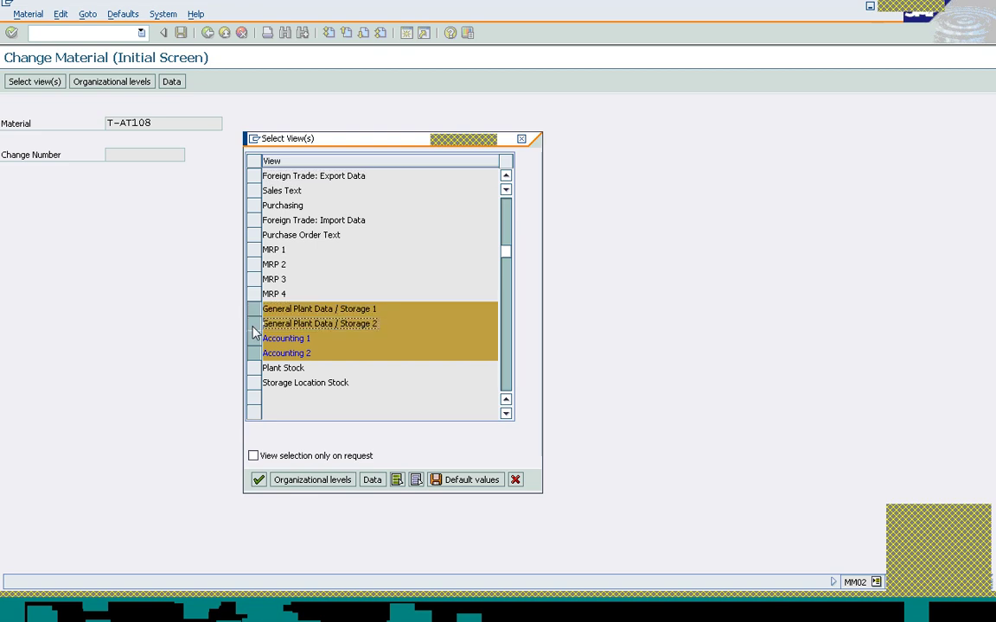
pyautogui.click(258, 481)
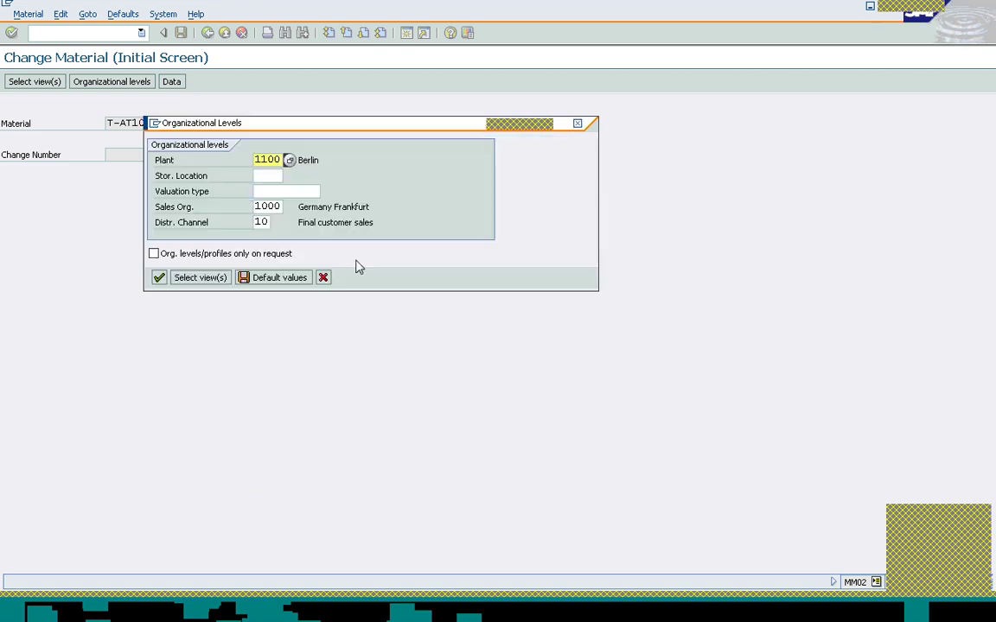
# - Open the material for plant 0005, sales organization 1000 and distribution channel 10
pyautogui.click(257, 159)
pyautogui.press('Return')
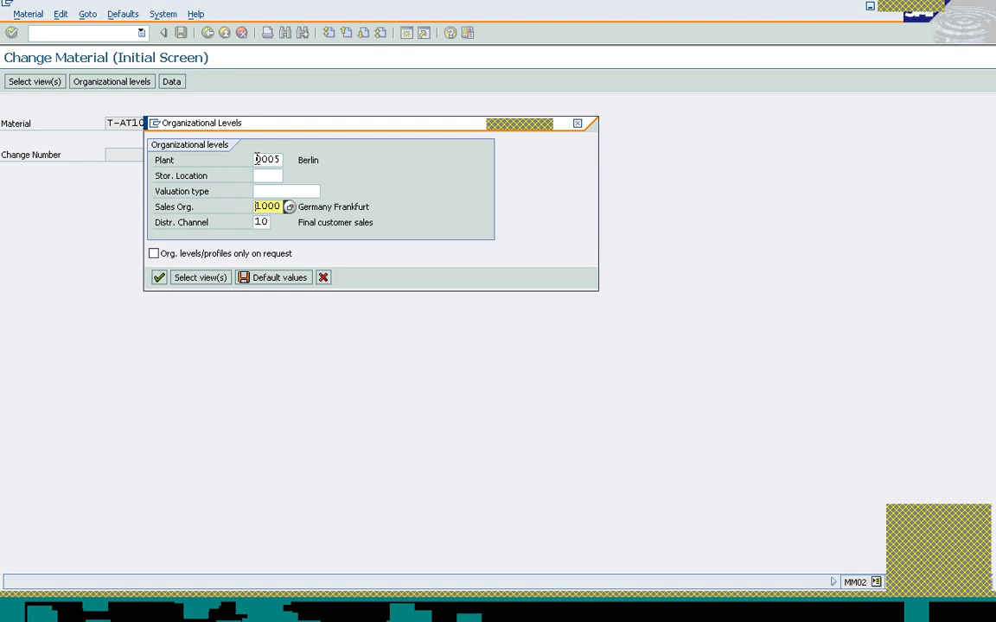
pyautogui.click(257, 159)
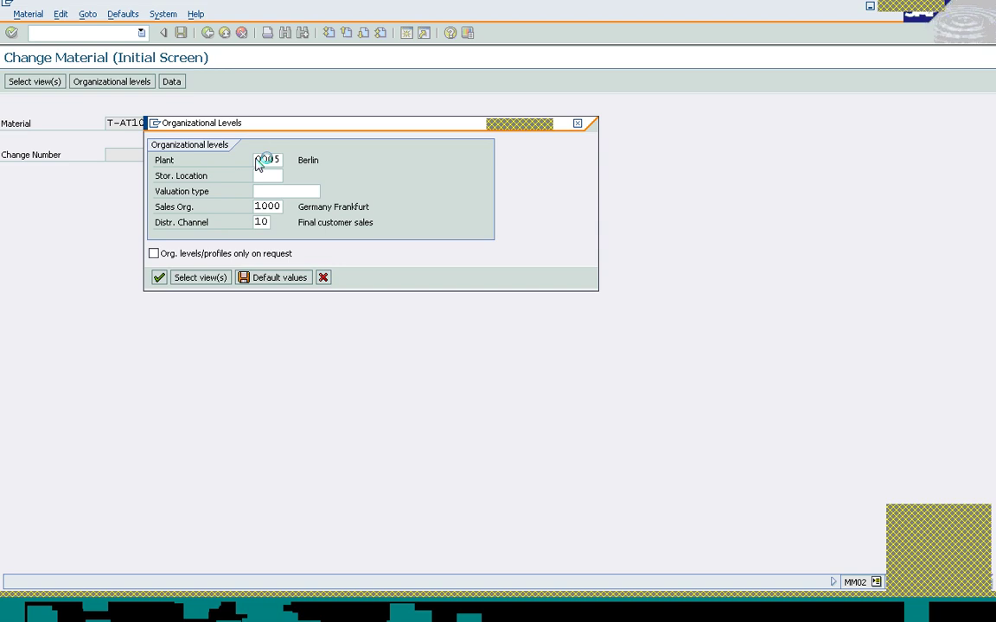
pyautogui.press('Return')
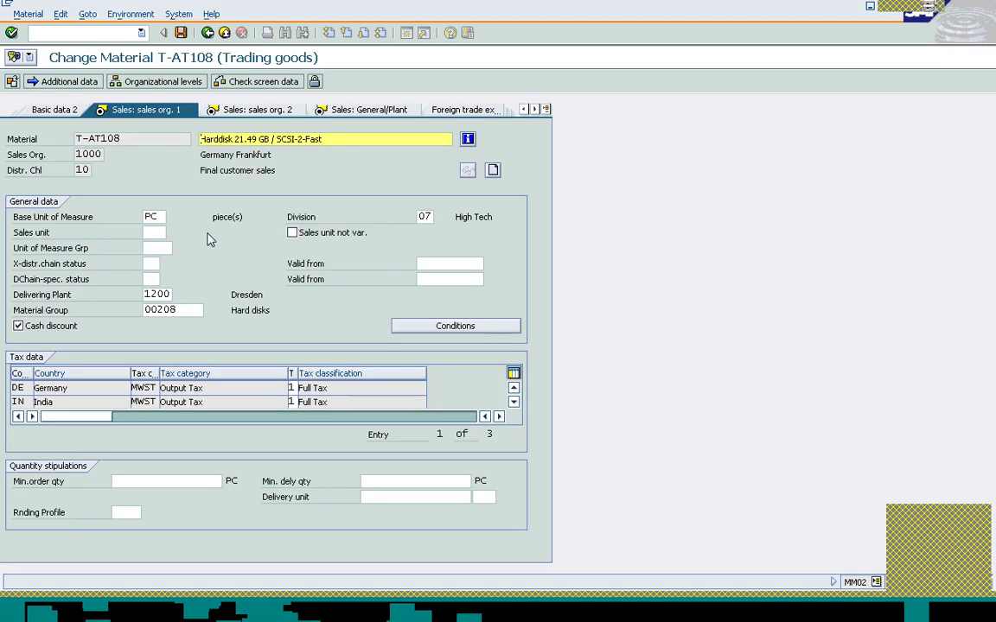
# - Set the material's United States tax classification to 1 in the sales organization tax data and confirm it
pyautogui.click(513, 403)
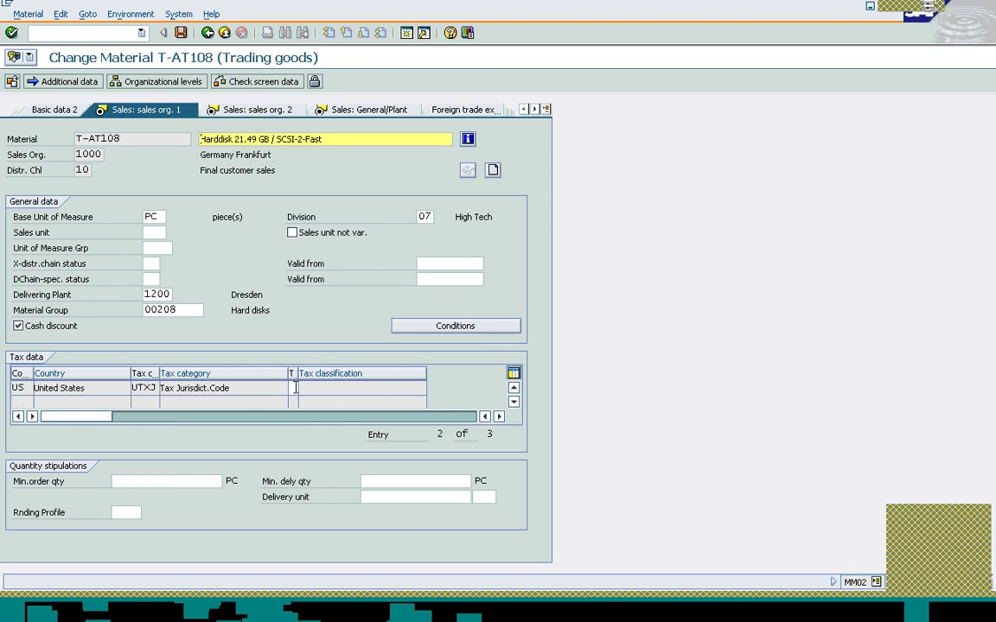
pyautogui.click(294, 388)
pyautogui.write('1')
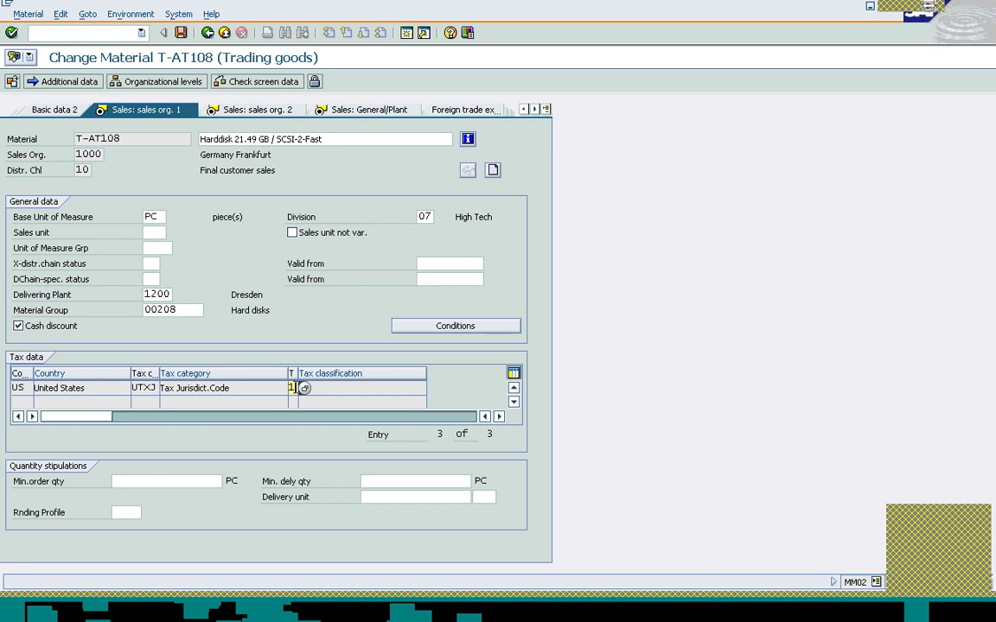
pyautogui.press('Return')
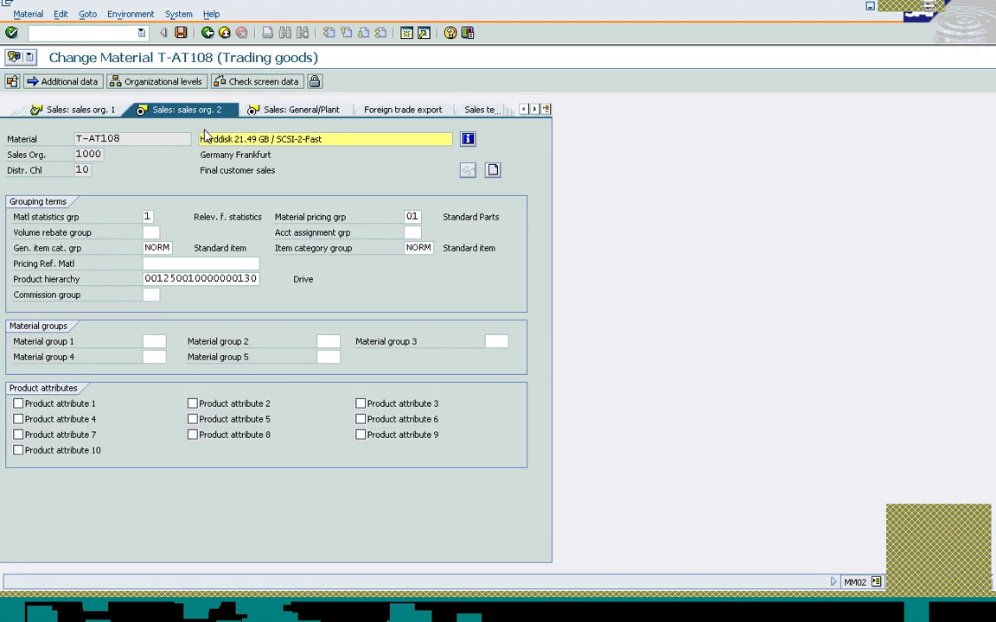
# - Reconfirm the organizational levels with plant 0005 and check the plant in the Sales: General/Plant view
pyautogui.press('F6')
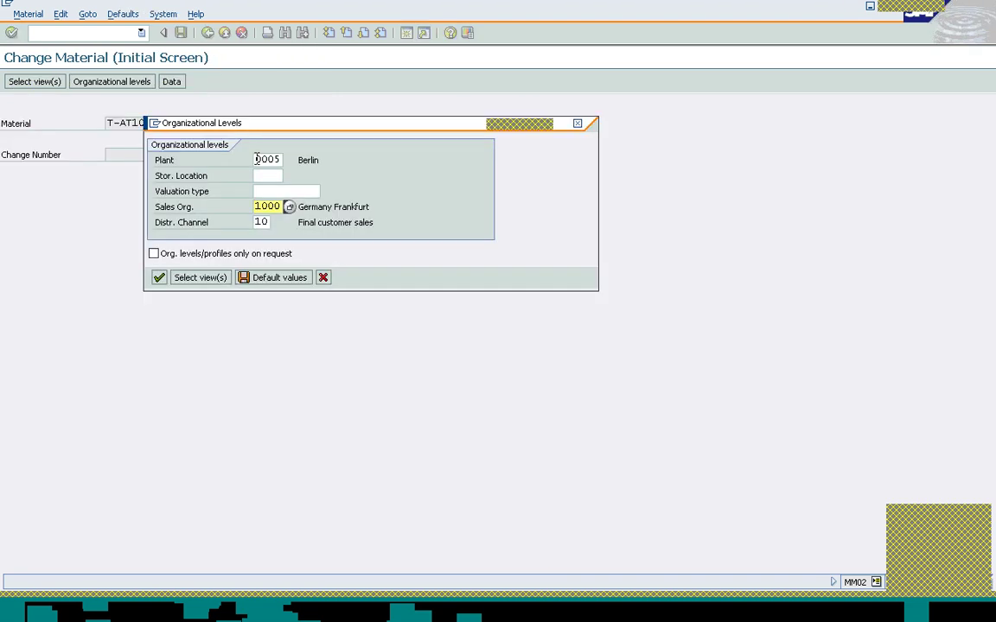
pyautogui.press('Return')
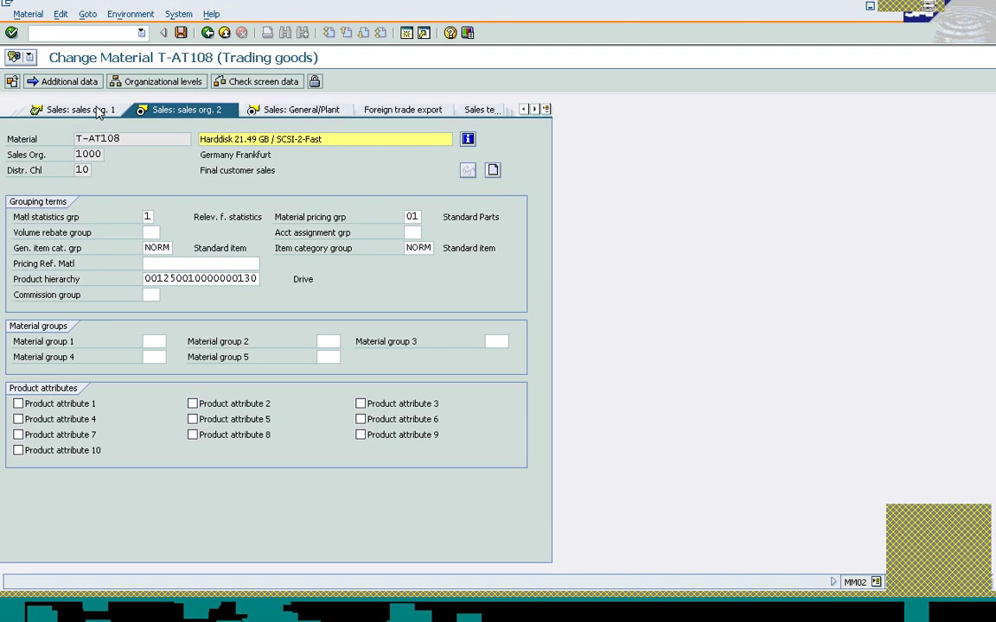
pyautogui.click(259, 108)
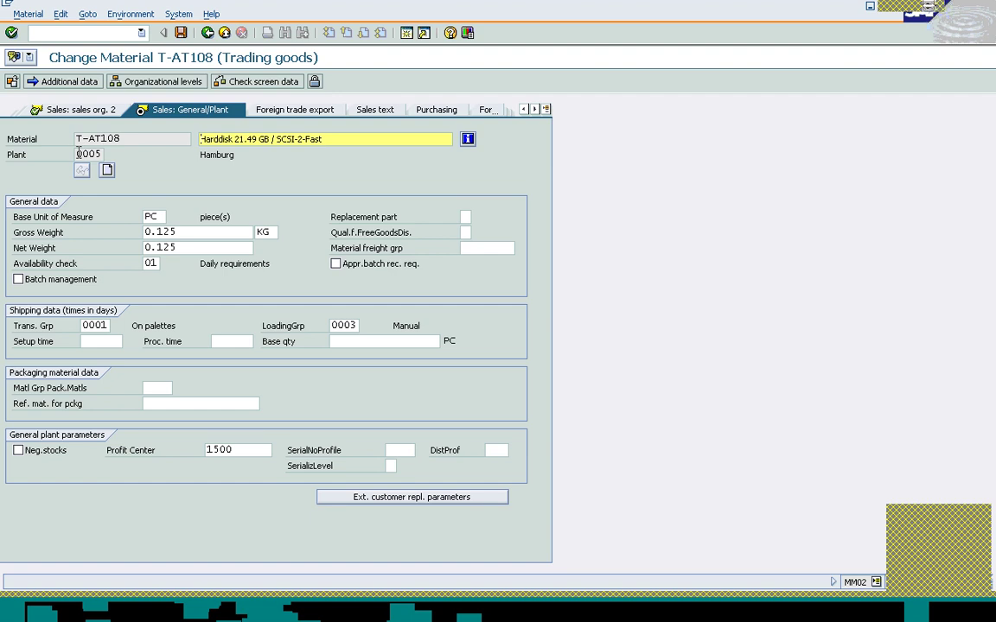
pyautogui.click(80, 153)
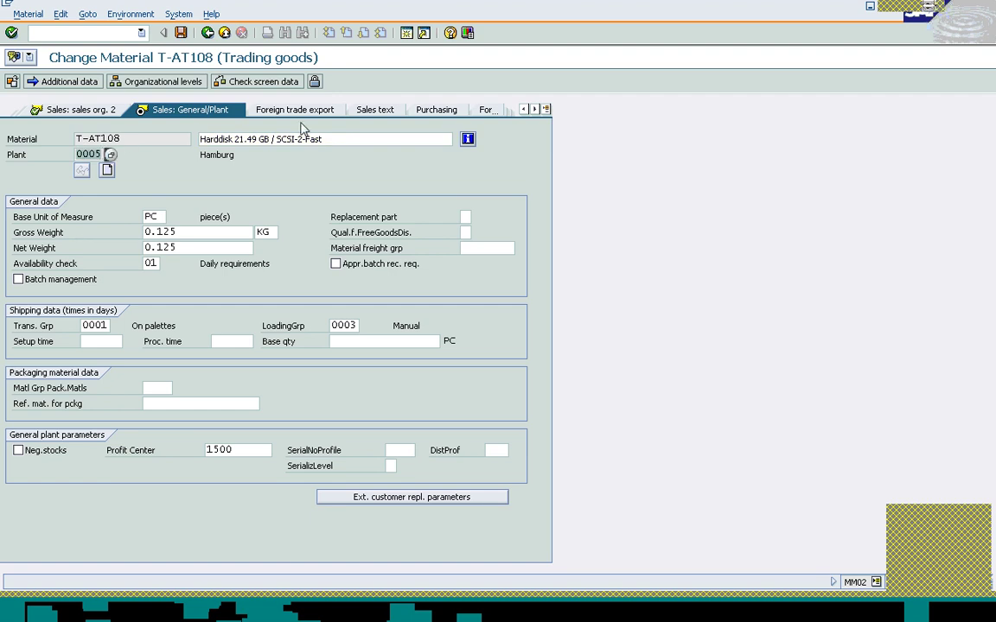
# - Review the plant storage and accounting views of T-AT108 for plant 0005, then exit the material and save it
pyautogui.click(535, 110)
pyautogui.click(535, 110)
pyautogui.click(535, 110)
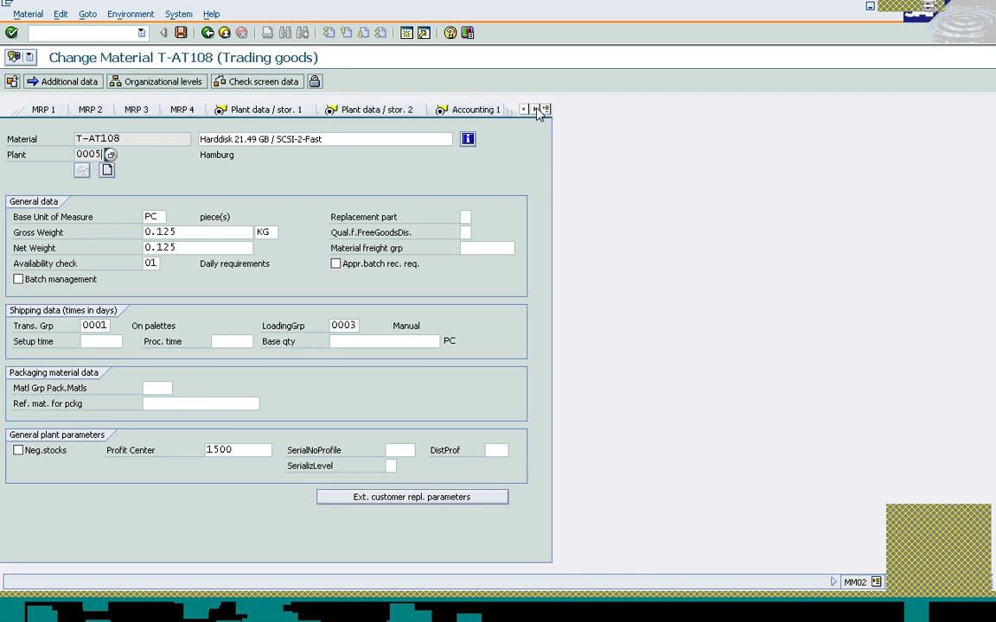
pyautogui.click(257, 110)
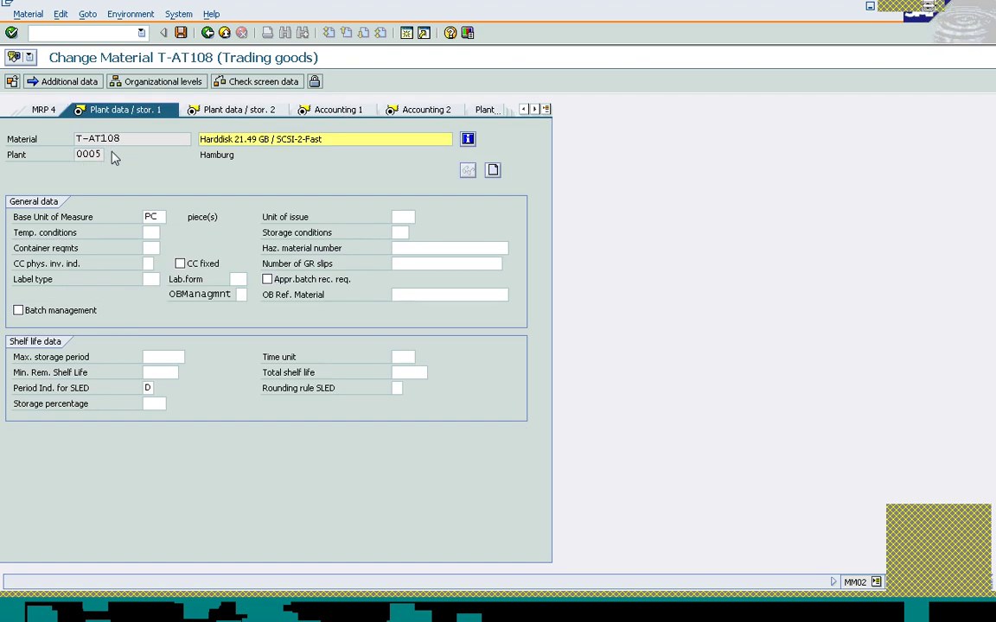
pyautogui.click(255, 110)
pyautogui.click(305, 108)
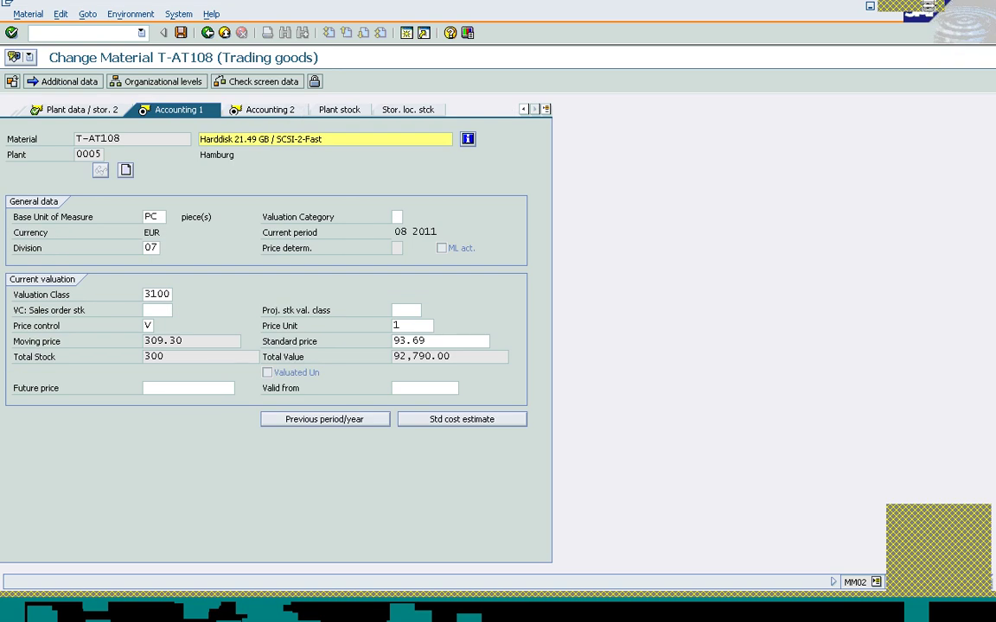
pyautogui.click(270, 109)
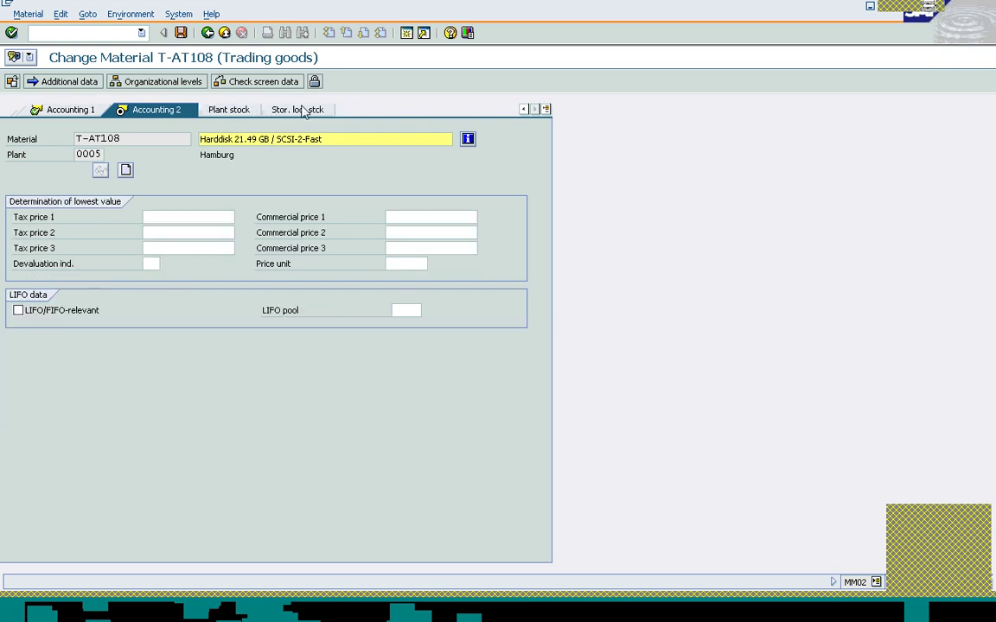
pyautogui.click(208, 33)
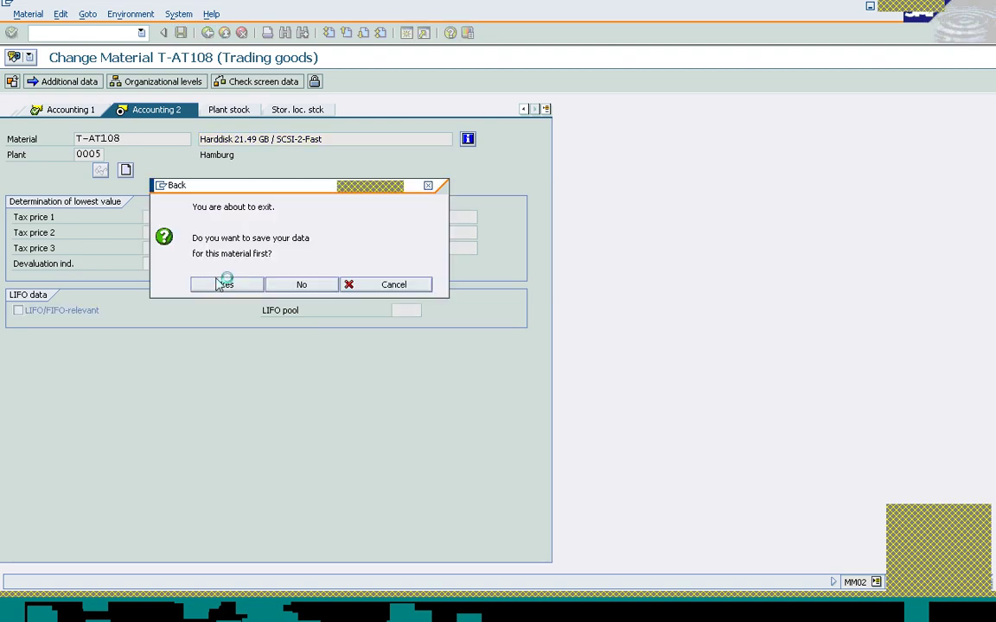
# - Switch to the billing document session and run stock overview MMBE for material T-AT108 in plant 0005
pyautogui.click(246, 615)
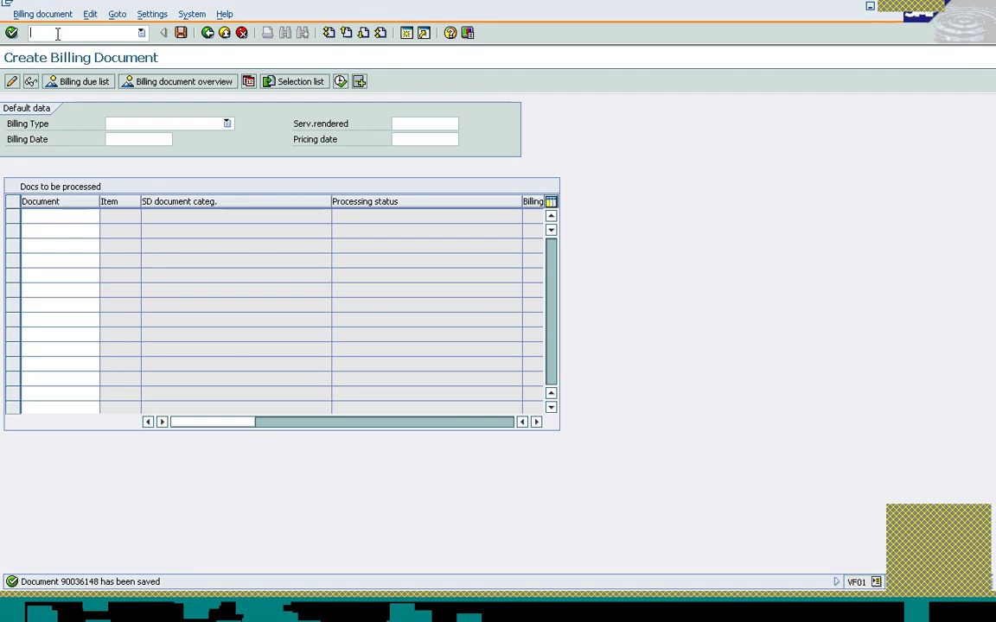
pyautogui.write('/nmmbe')
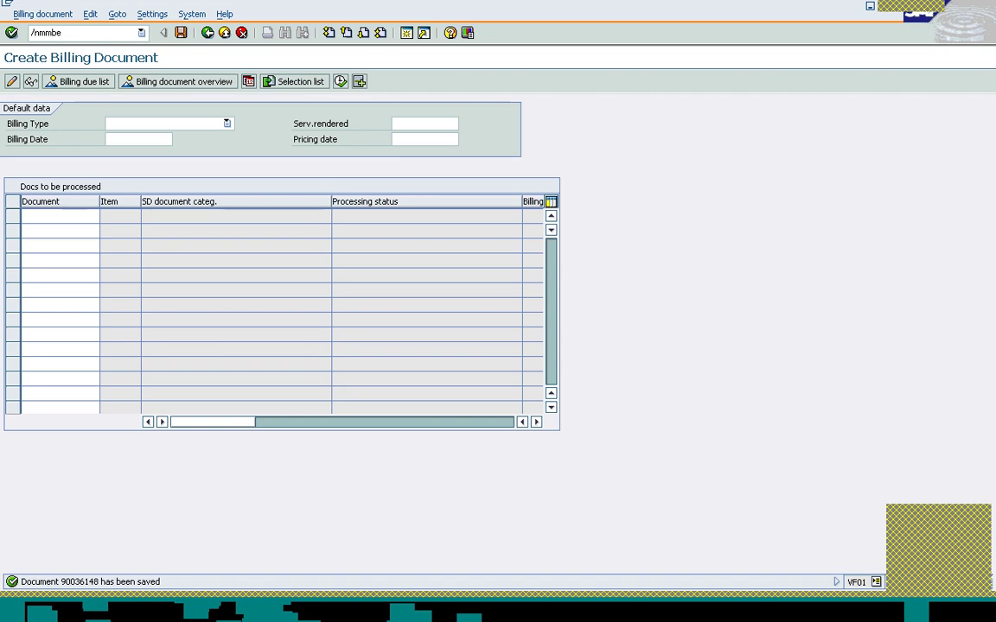
pyautogui.press('Return')
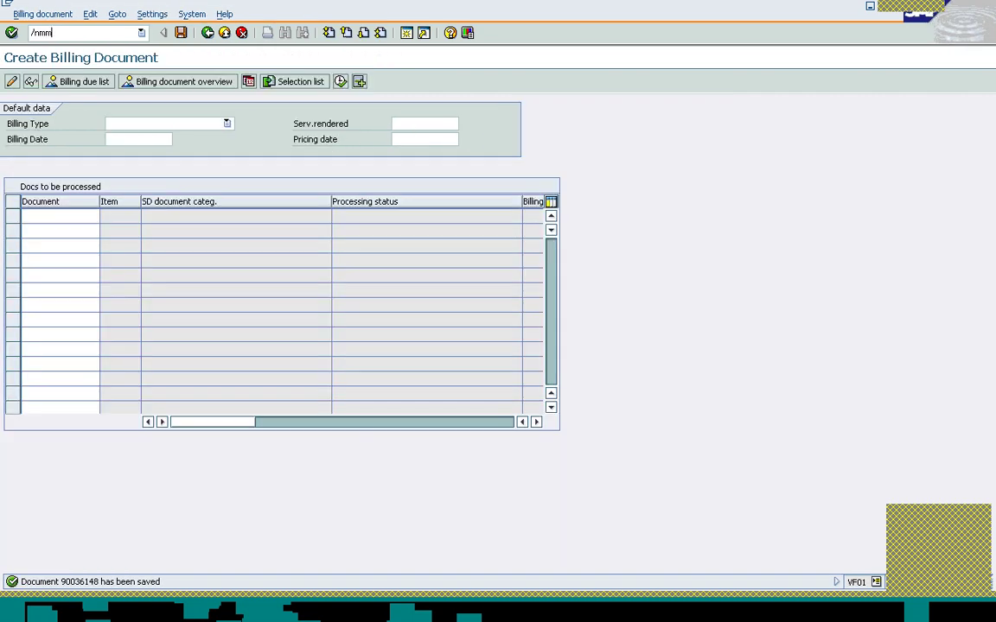
pyautogui.click(225, 139)
pyautogui.write('0005')
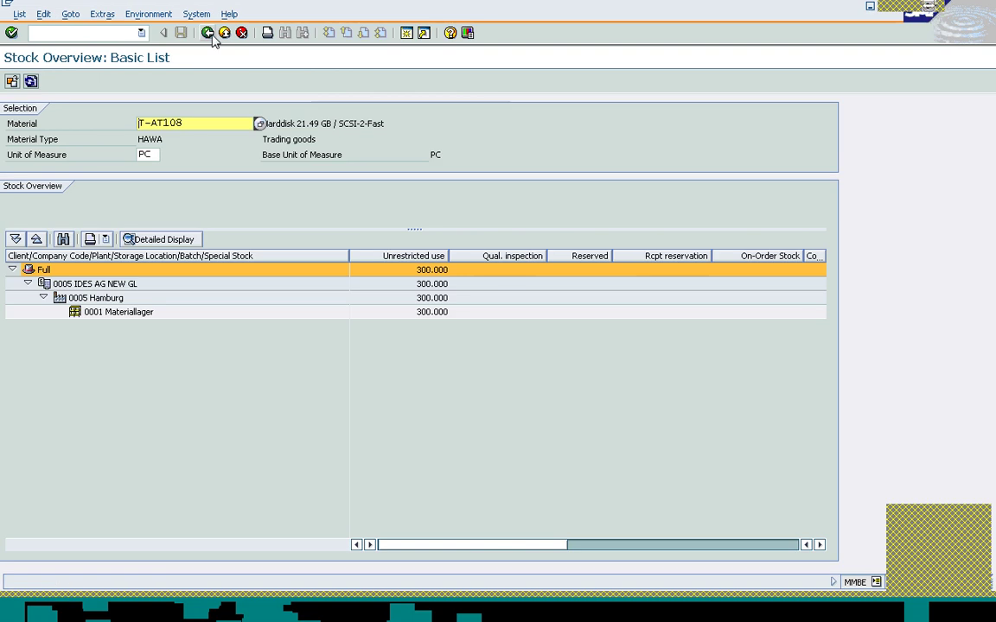
# - Check the stock of material T-AT108 in plant 1200 for comparison, then exit the stock overview
pyautogui.click(207, 31)
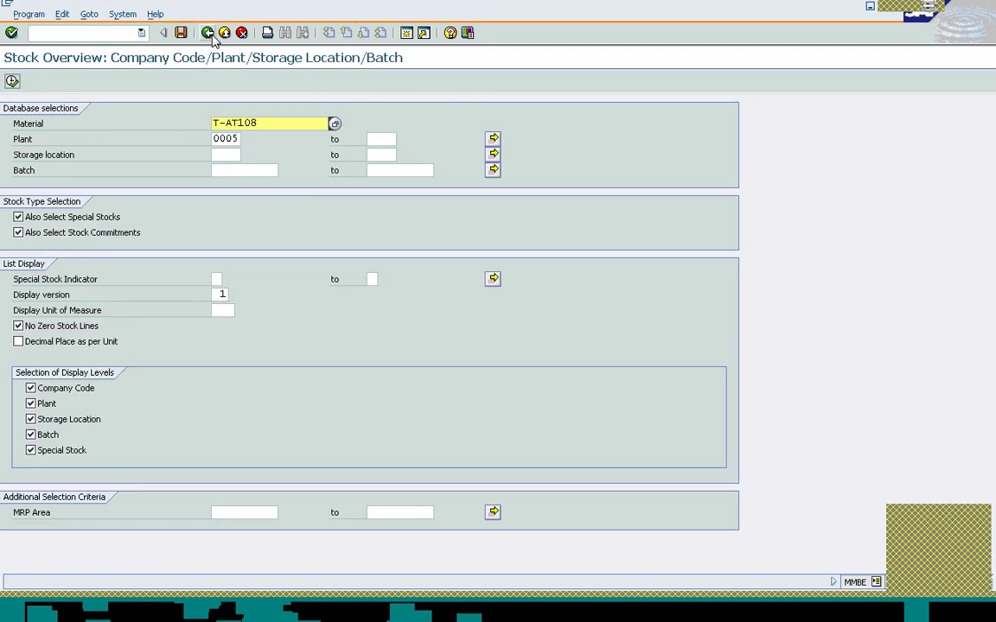
pyautogui.click(218, 139)
pyautogui.write('1200')
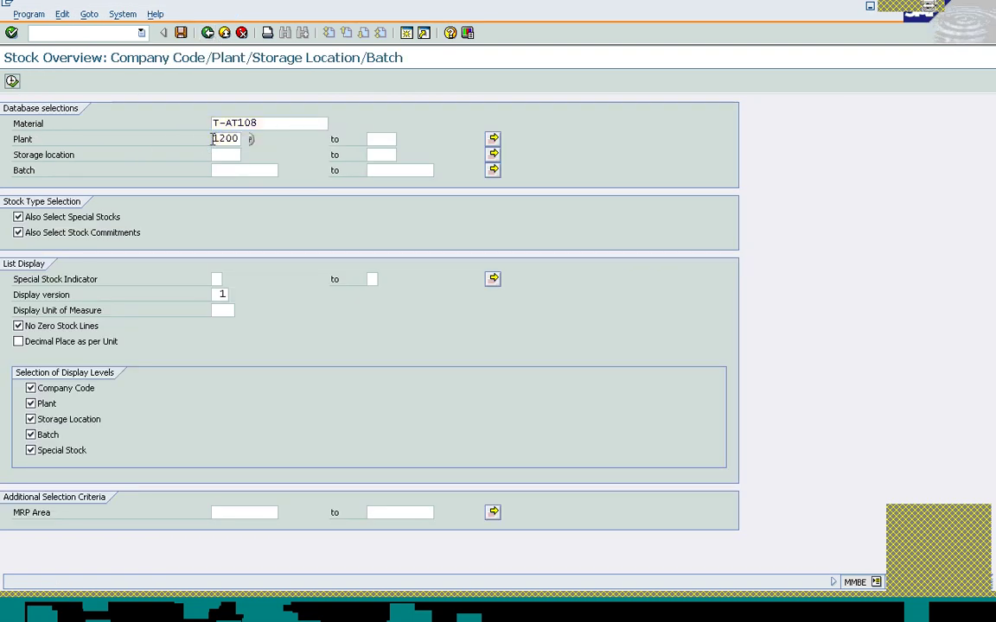
pyautogui.press('F8')
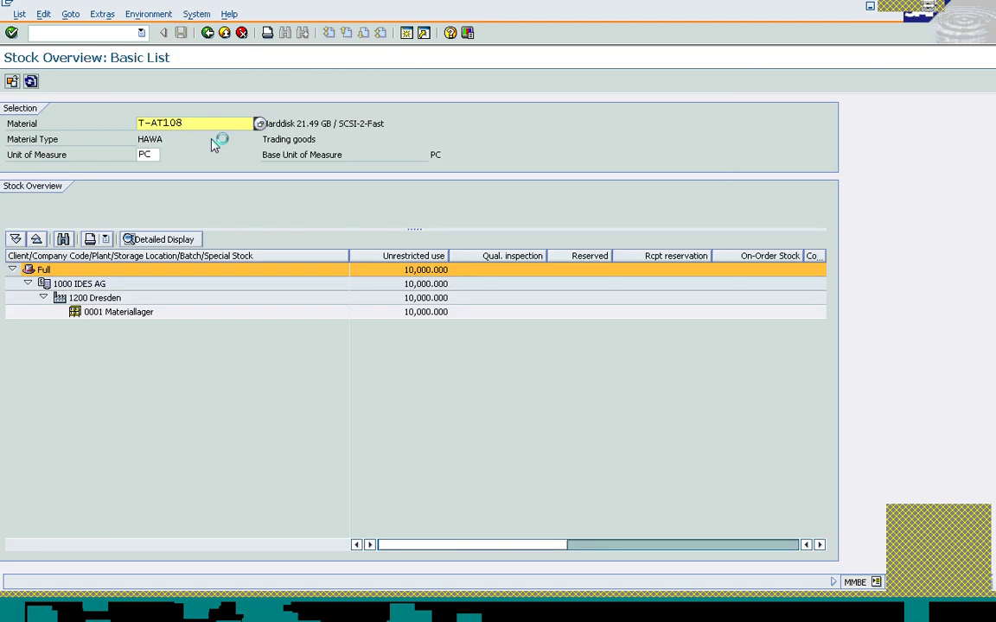
pyautogui.click(208, 33)
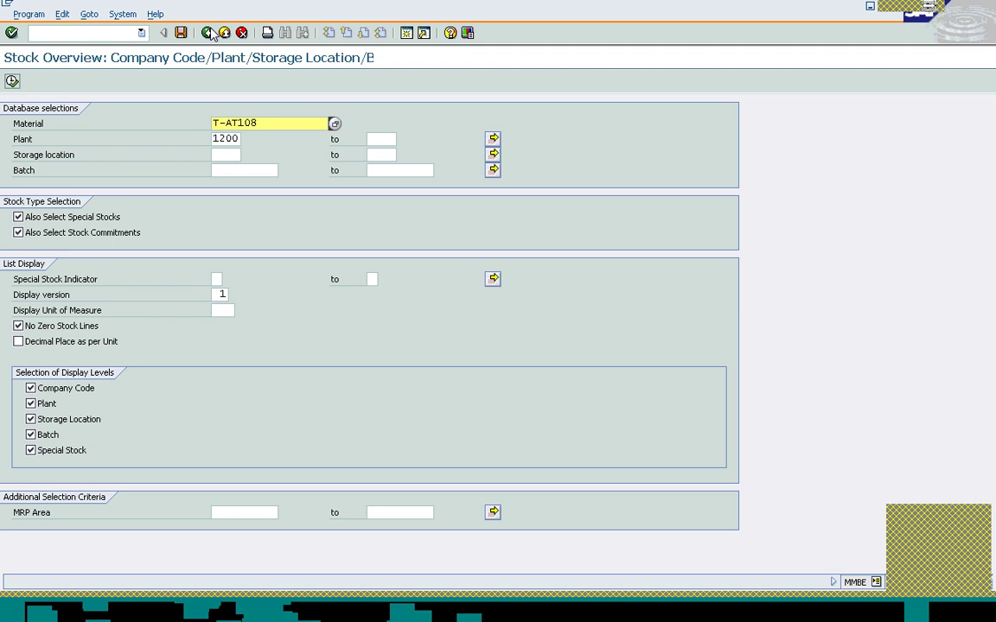
pyautogui.click(209, 33)
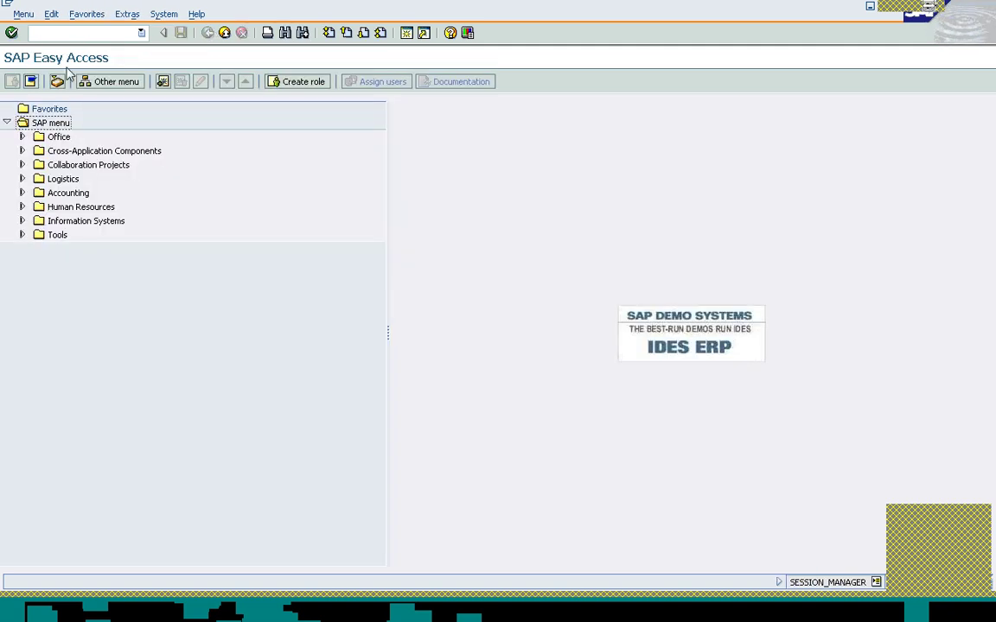
# - Start creating a standard order with transaction VA01, keeping the initial order type and organizational data
pyautogui.click(53, 34)
pyautogui.write('va01')
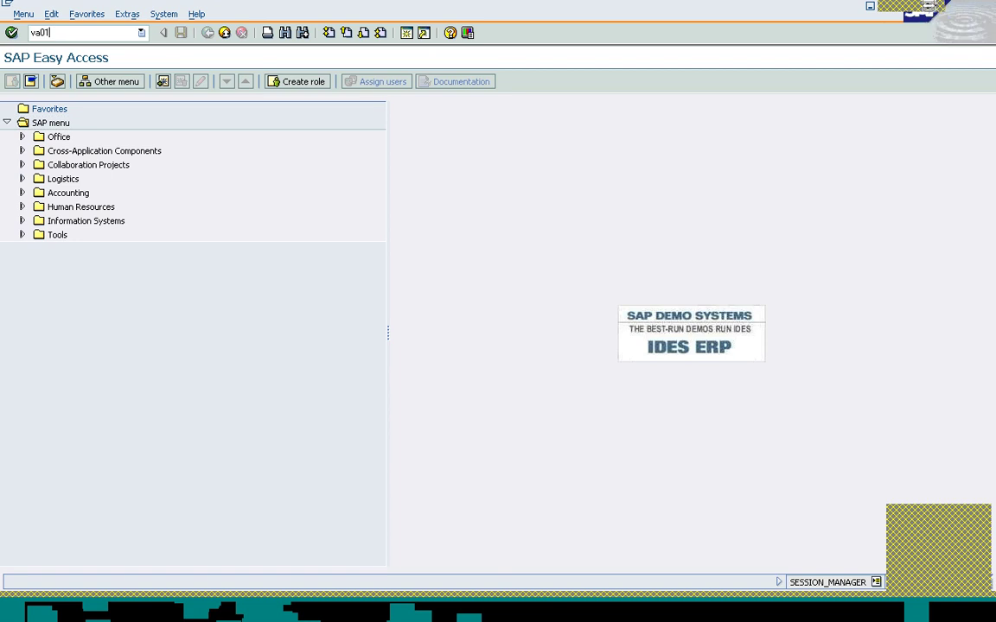
pyautogui.press('Return')
pyautogui.press('Return')
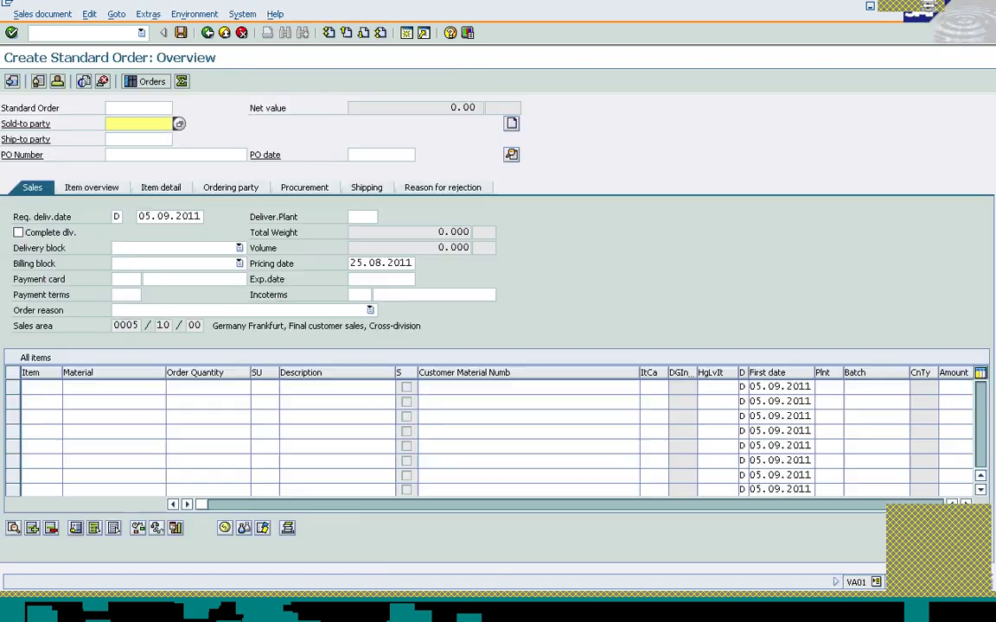
# - Fill in the order's sold-to party with the first customer offered from the entry history
pyautogui.click(119, 124)
pyautogui.click(118, 124)
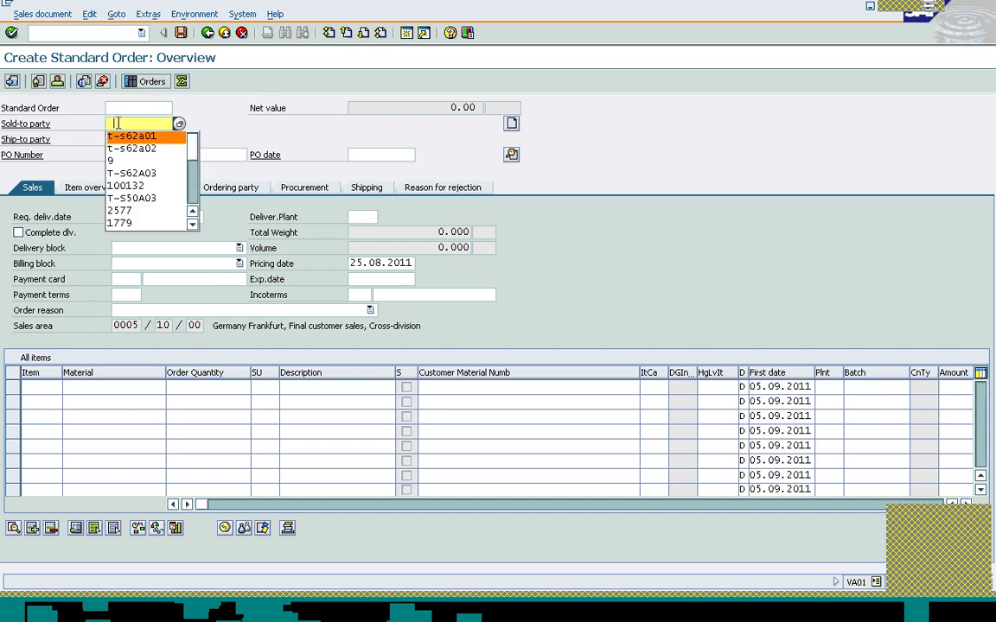
pyautogui.press('Return')
pyautogui.press('Return')
# - Enter Intercompany Sales as the PO number and accept sales area 1000 / 10 / 00 for the customer
pyautogui.write('In')
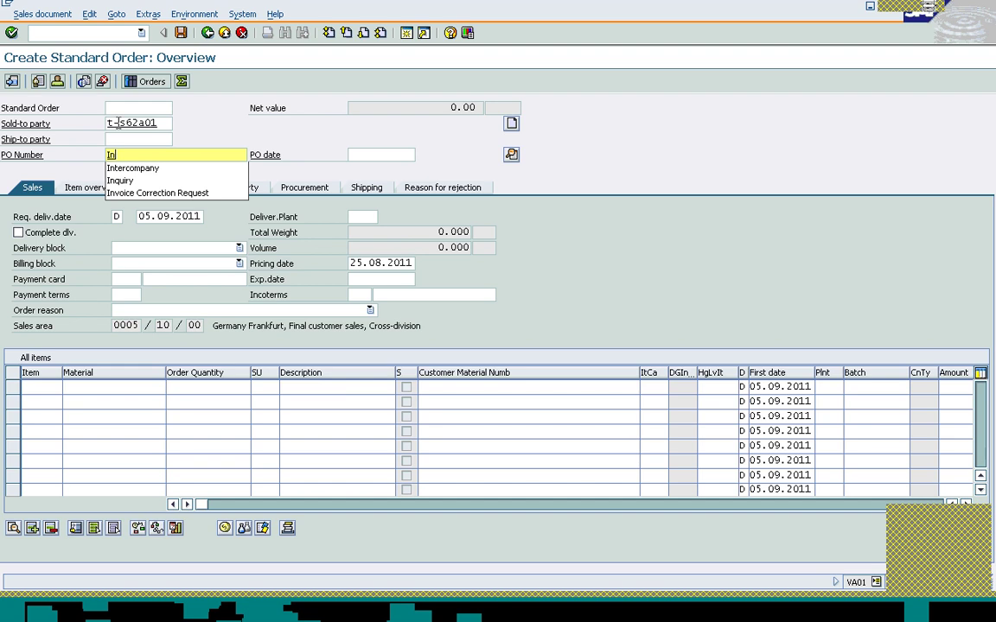
pyautogui.write('te')
pyautogui.press('Down')
pyautogui.press('Return')
pyautogui.write('Sale')
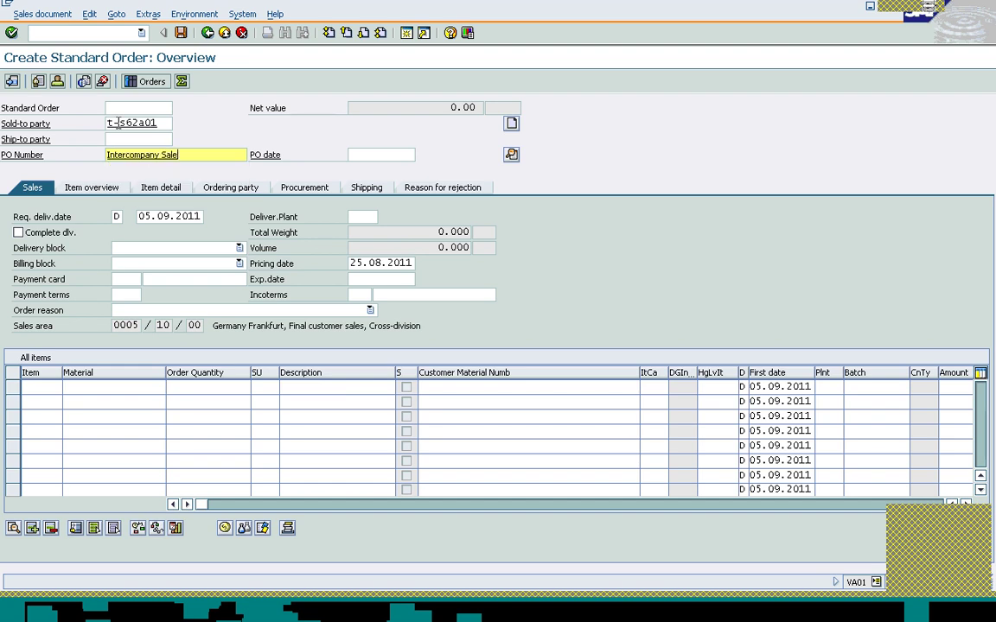
pyautogui.write('s')
pyautogui.press('Return')
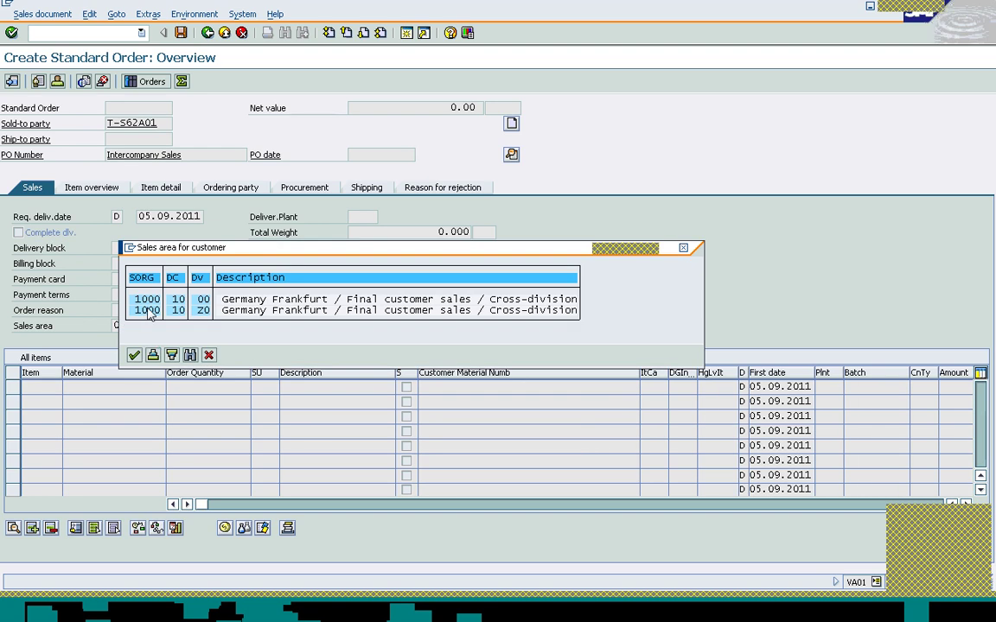
pyautogui.click(135, 357)
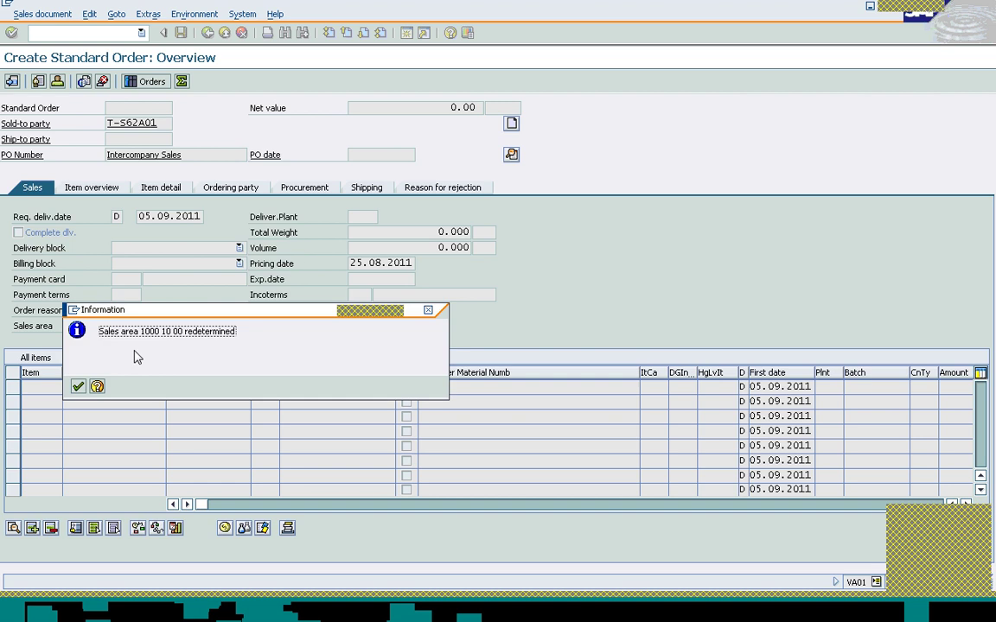
pyautogui.click(78, 388)
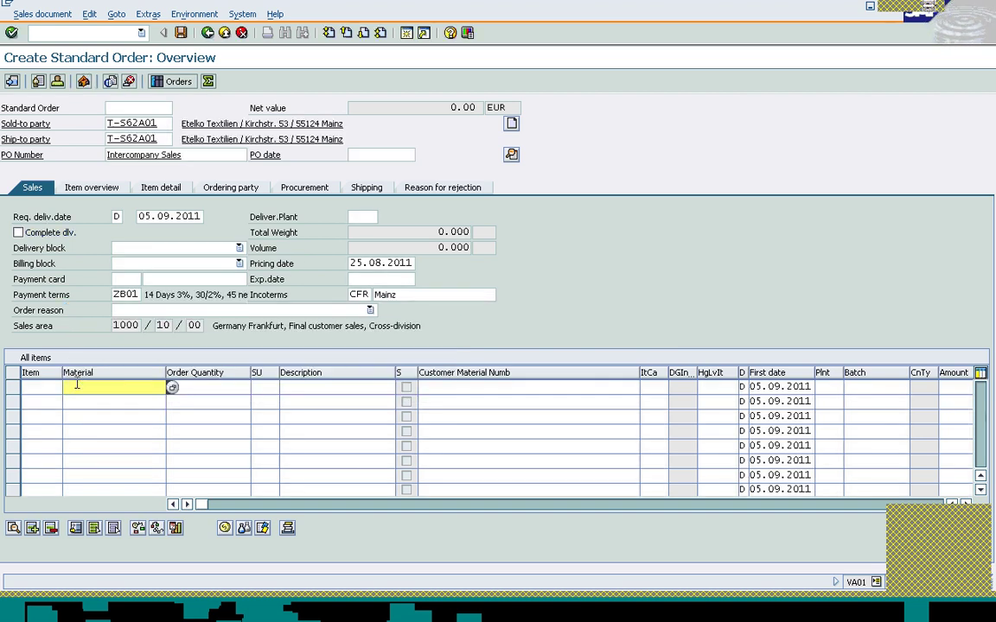
# - Add an order item for material T-AT108 with quantity 250 and plant 0005, and dismiss the information dialog
pyautogui.write('t-')
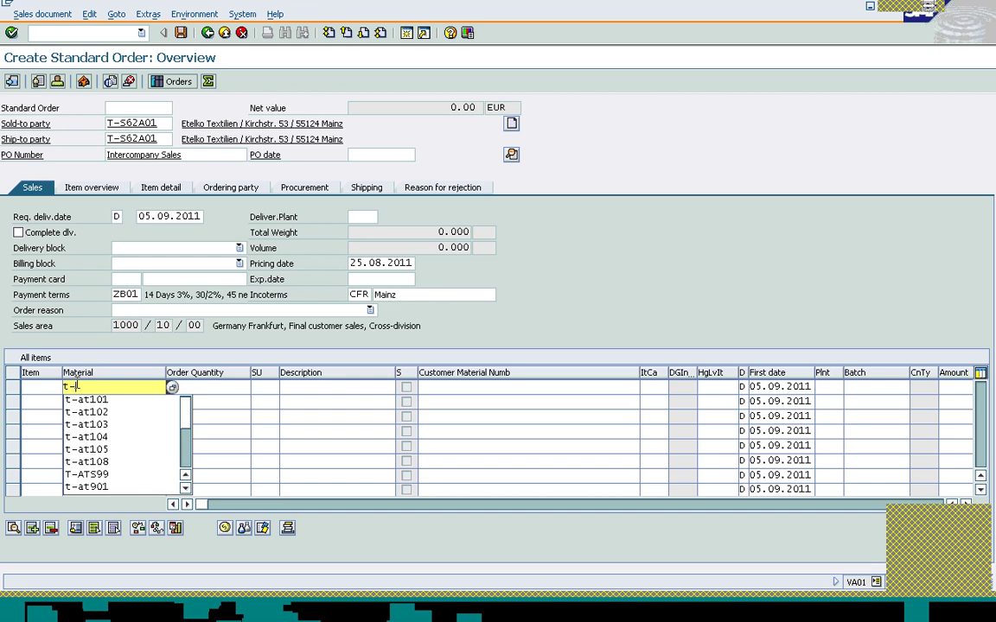
pyautogui.write('at108')
pyautogui.press('Tab')
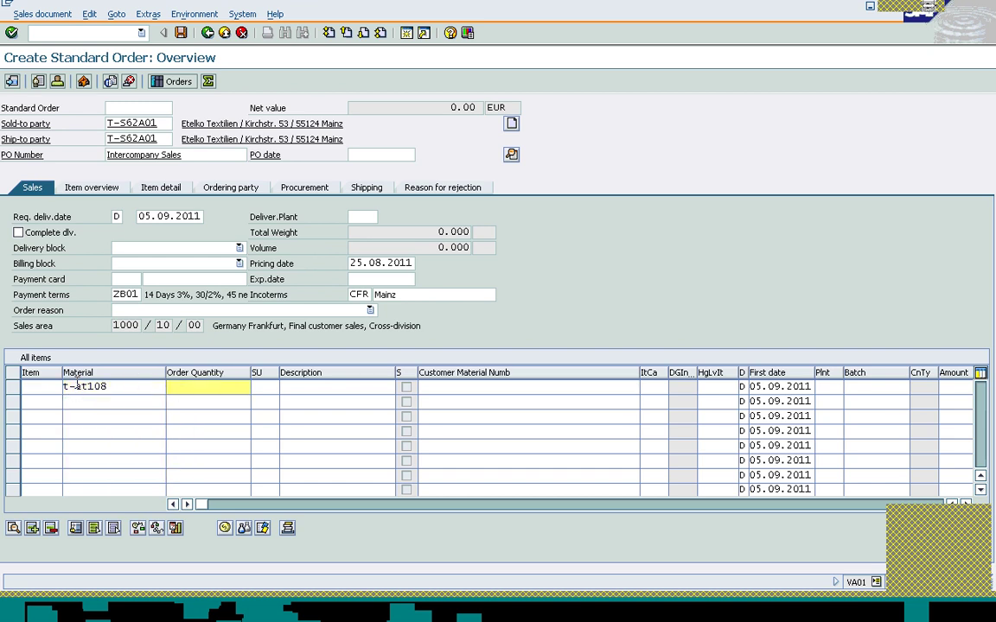
pyautogui.write('250')
pyautogui.click(823, 387)
pyautogui.write('00')
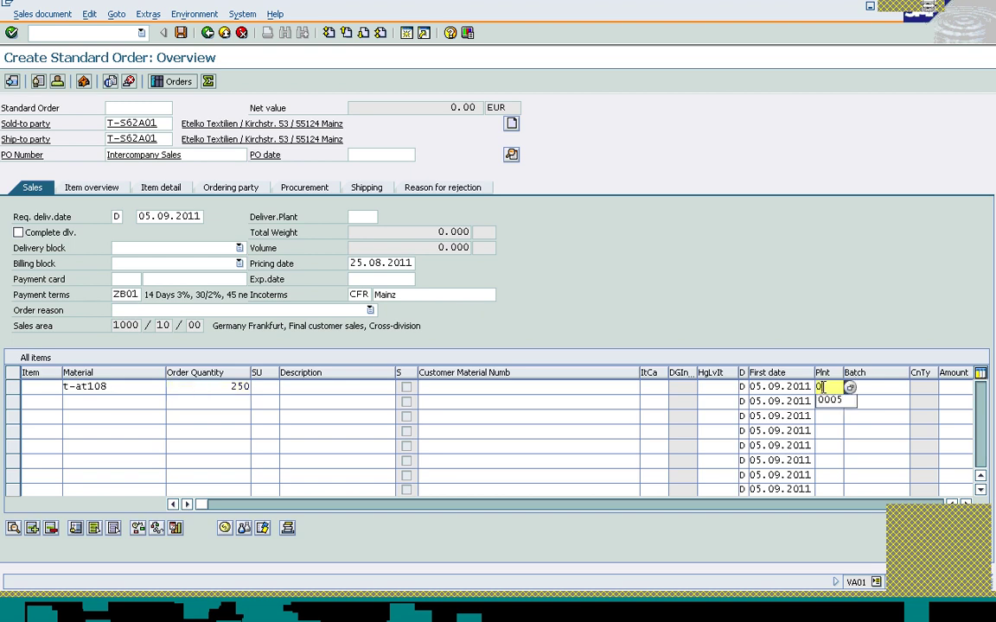
pyautogui.write('05')
pyautogui.press('Return')
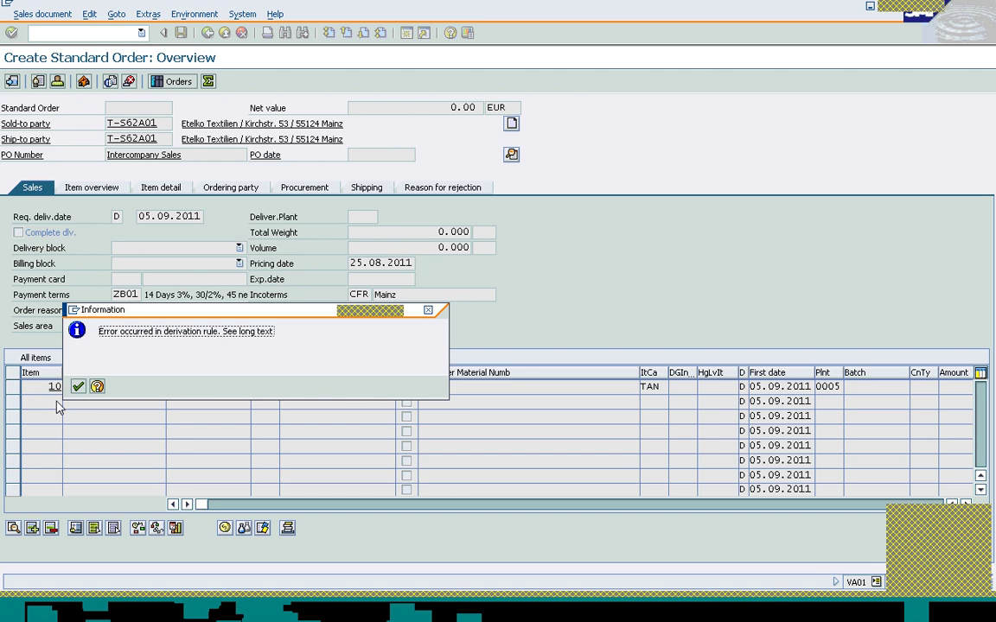
pyautogui.click(430, 312)
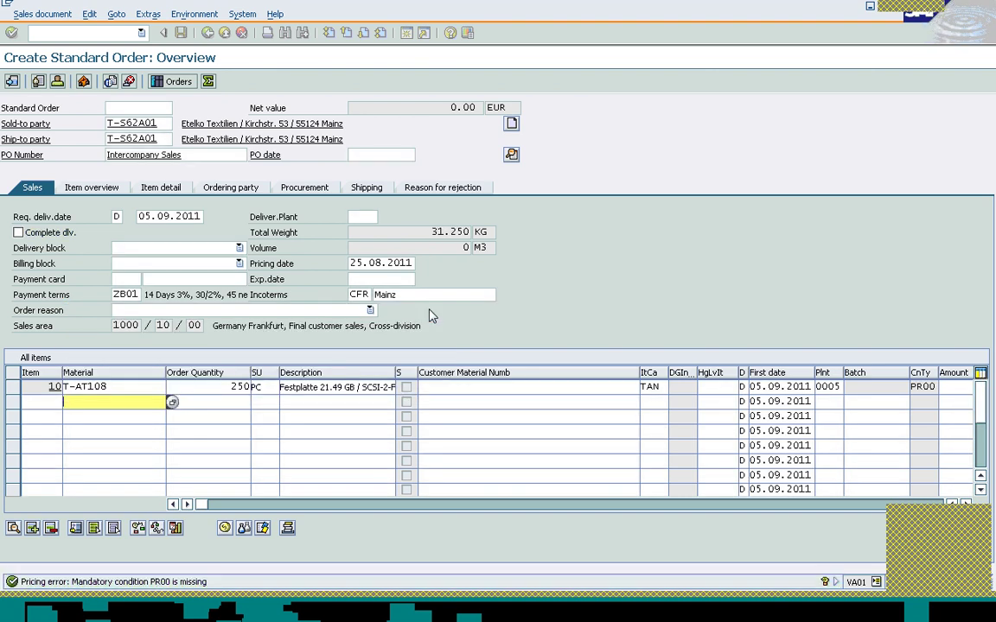
# - Add price condition PR00 with an amount of 395 to the pricing conditions of the T-AT108 item
pyautogui.click(12, 388)
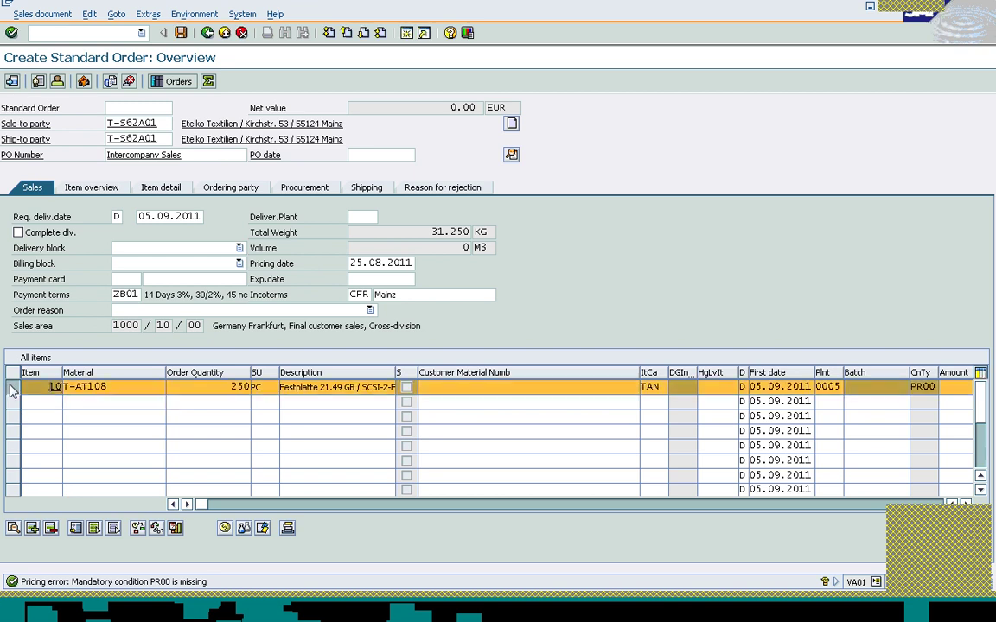
pyautogui.click(224, 528)
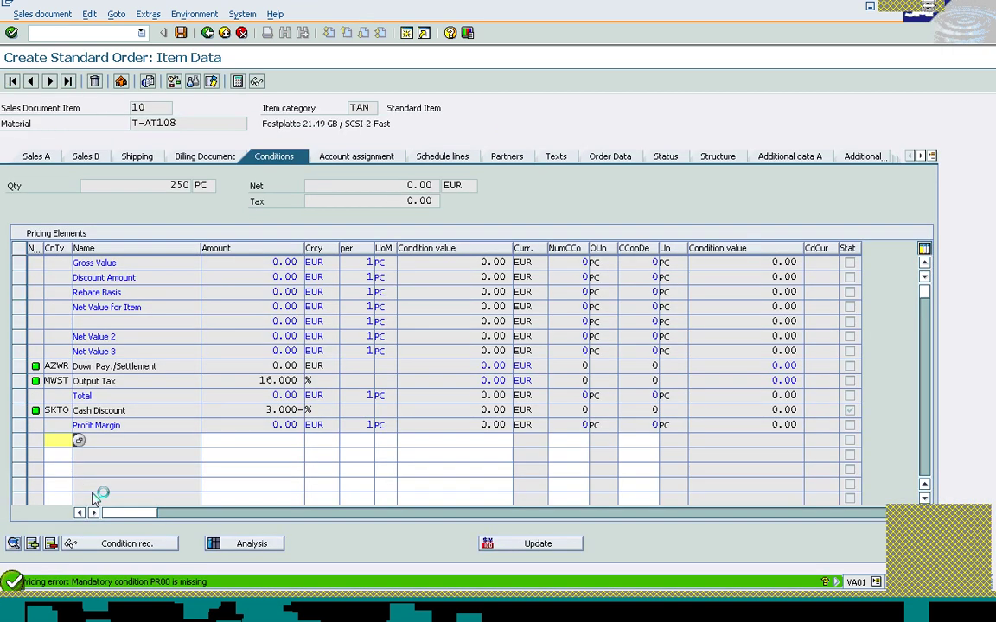
pyautogui.write('P')
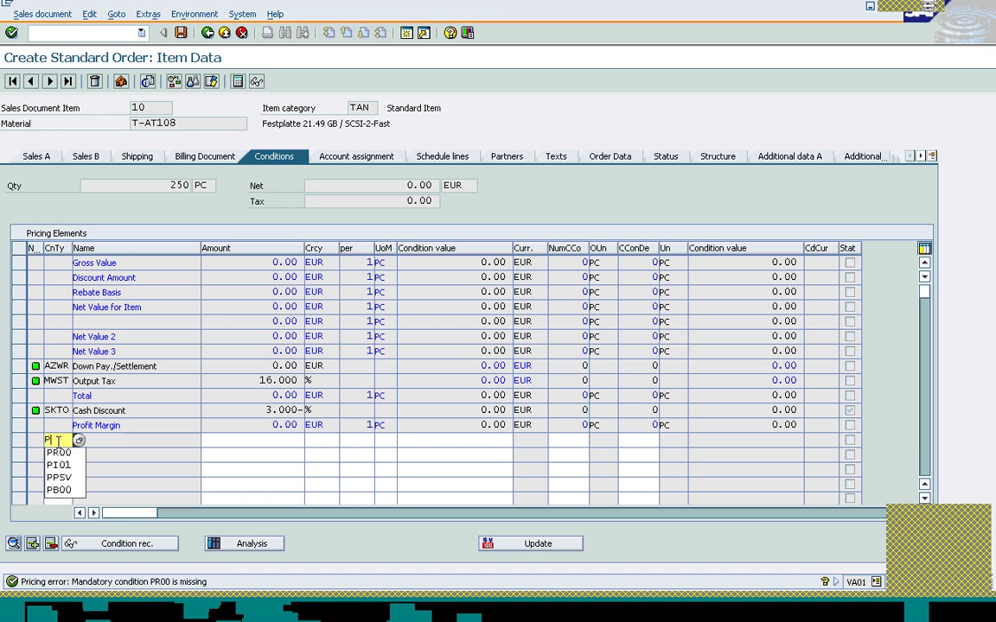
pyautogui.write('R00')
pyautogui.press('Tab')
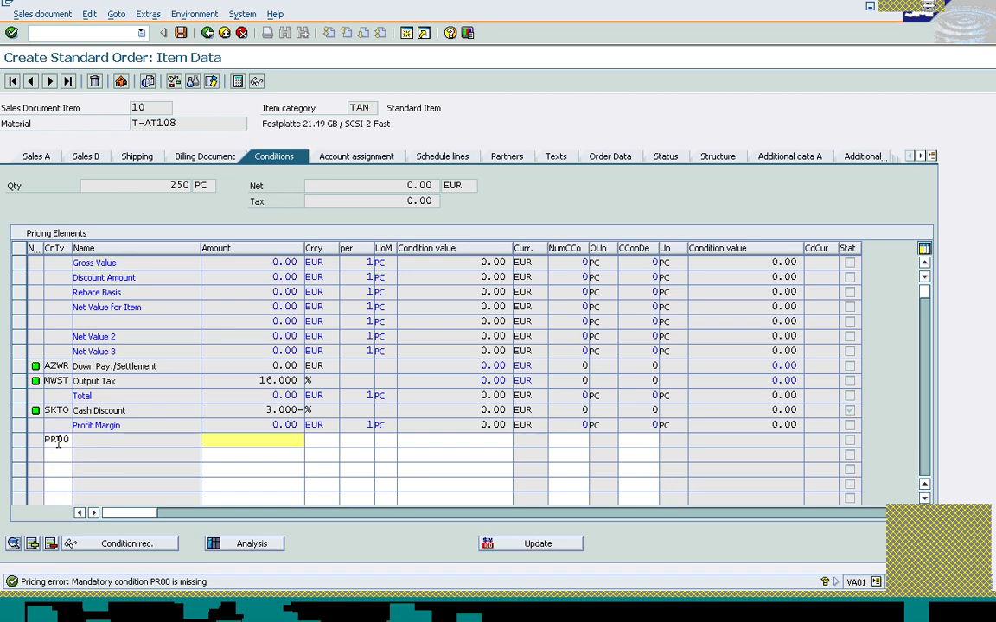
pyautogui.write('395')
pyautogui.press('Return')
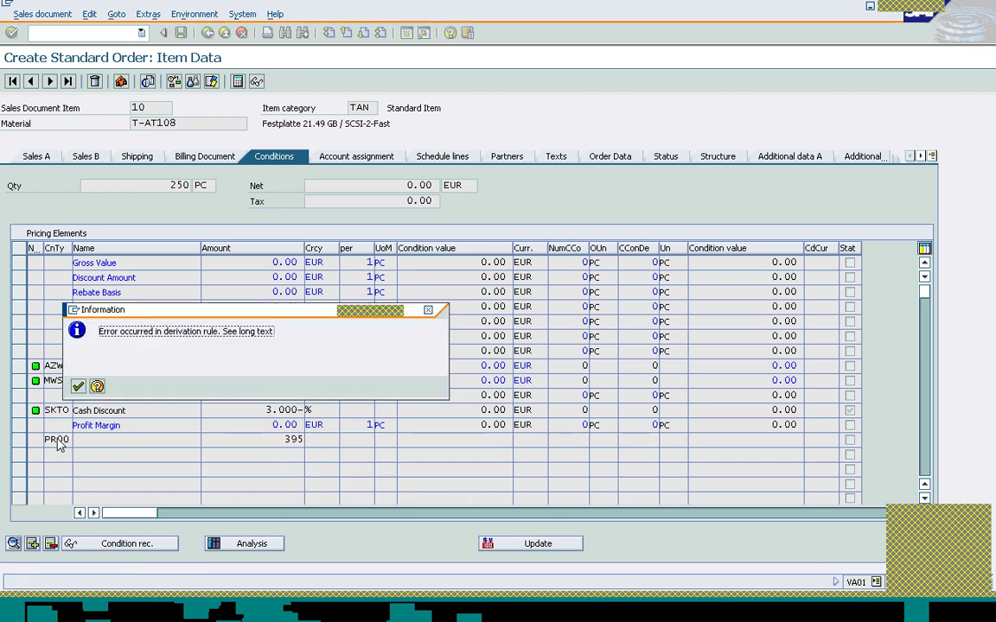
pyautogui.click(78, 387)
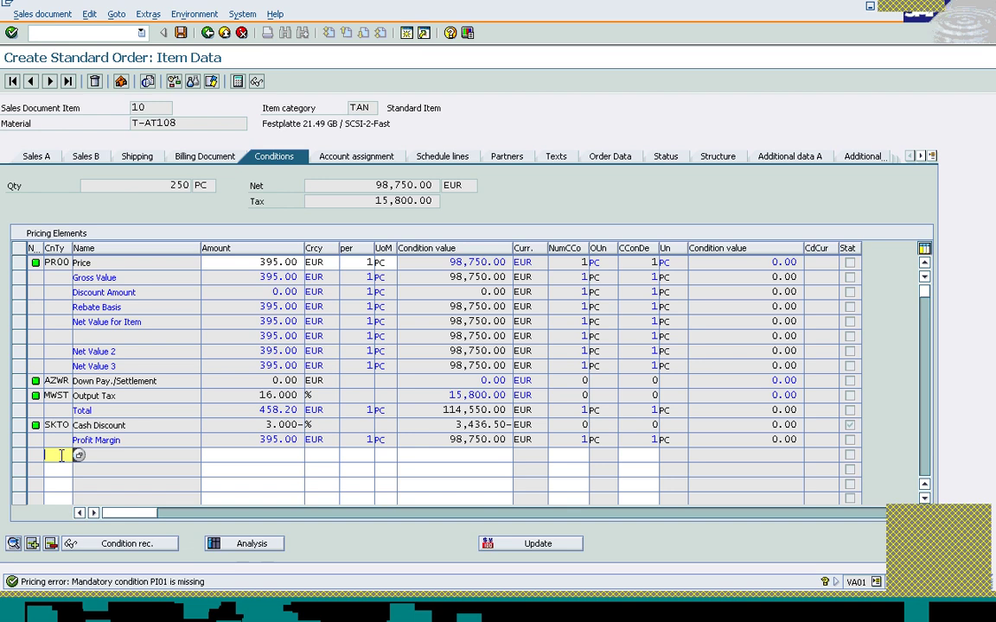
# - Add intercompany price condition PI01 with an amount of 350 to the item and return to the order overview
pyautogui.write('PI01')
pyautogui.press('Tab')
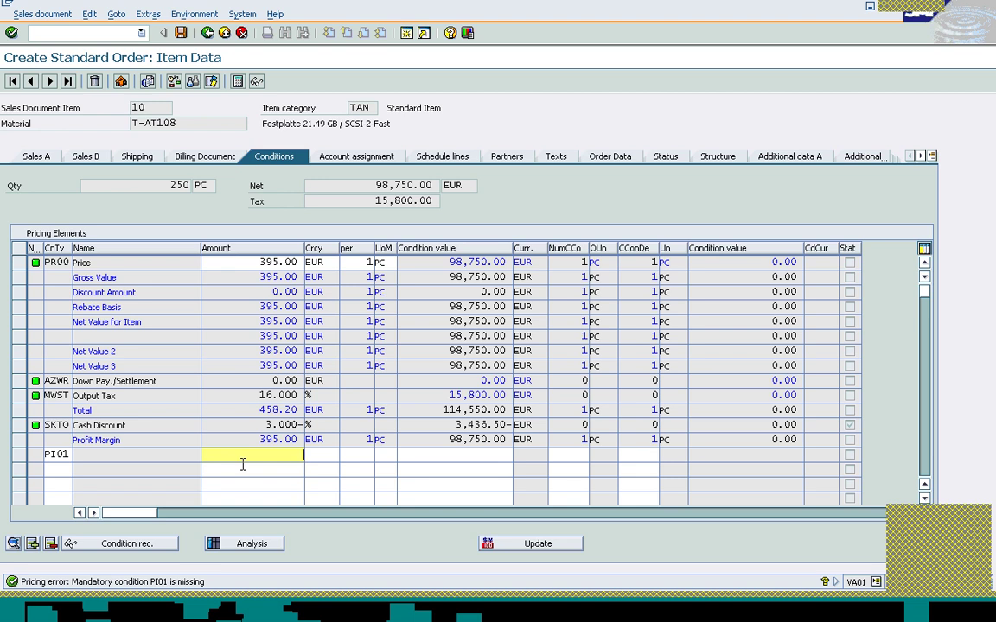
pyautogui.write('350')
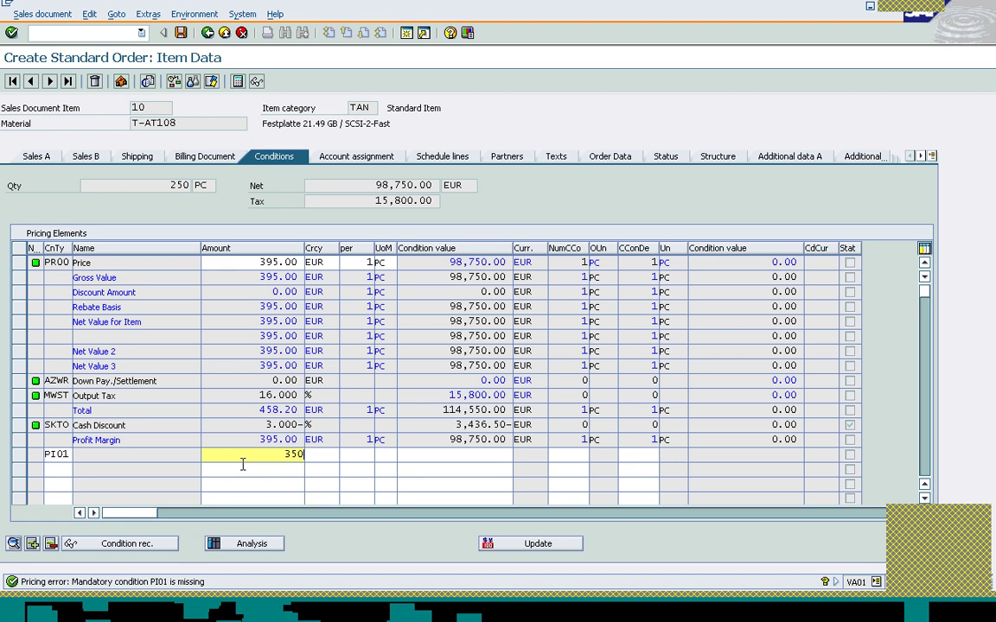
pyautogui.press('Return')
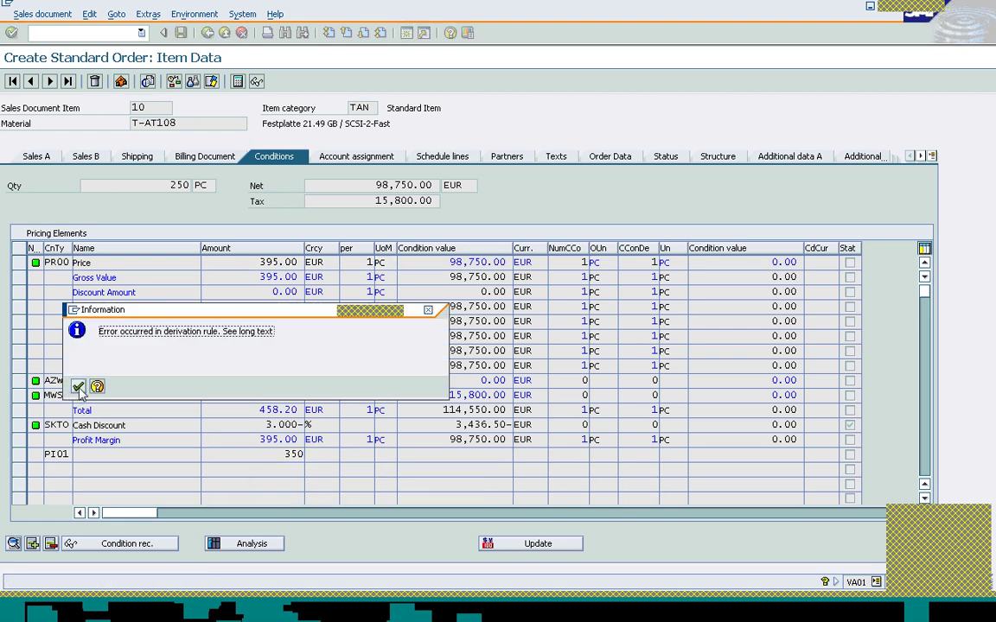
pyautogui.click(78, 388)
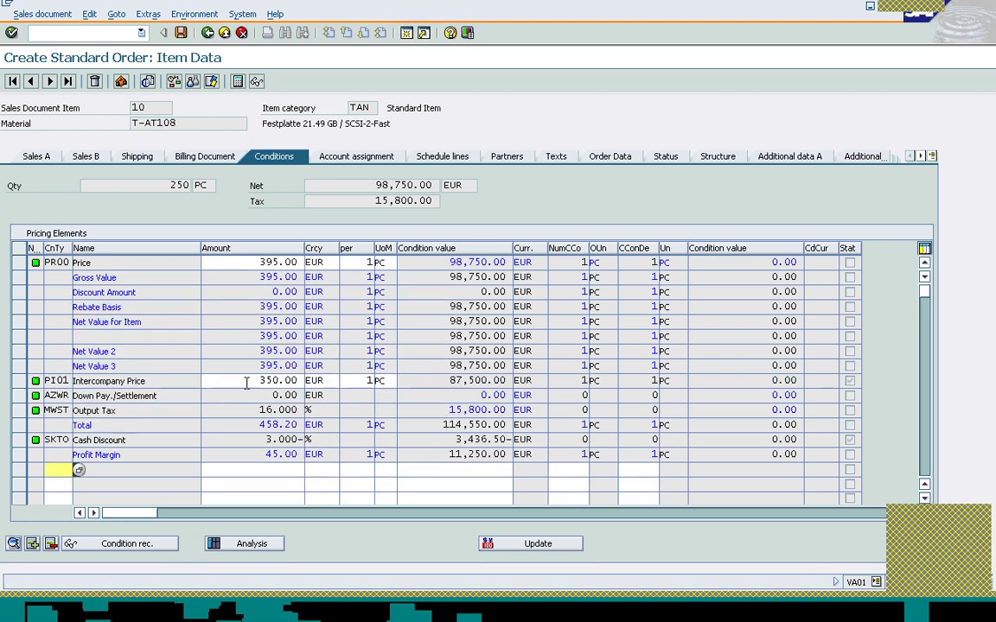
pyautogui.click(209, 32)
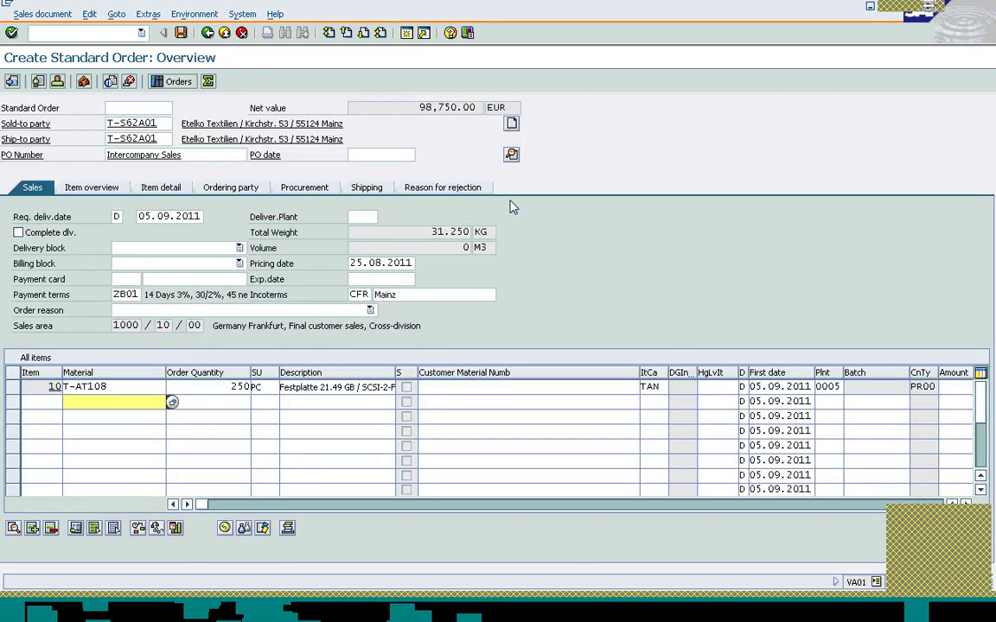
# - Save the standard order as an incomplete document
pyautogui.click(245, 386)
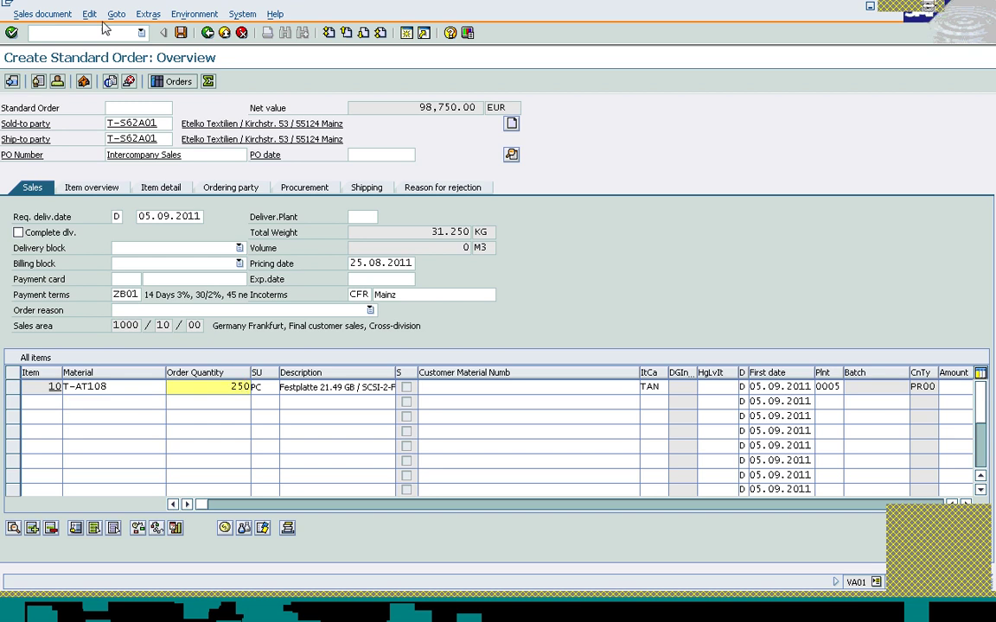
pyautogui.click(180, 33)
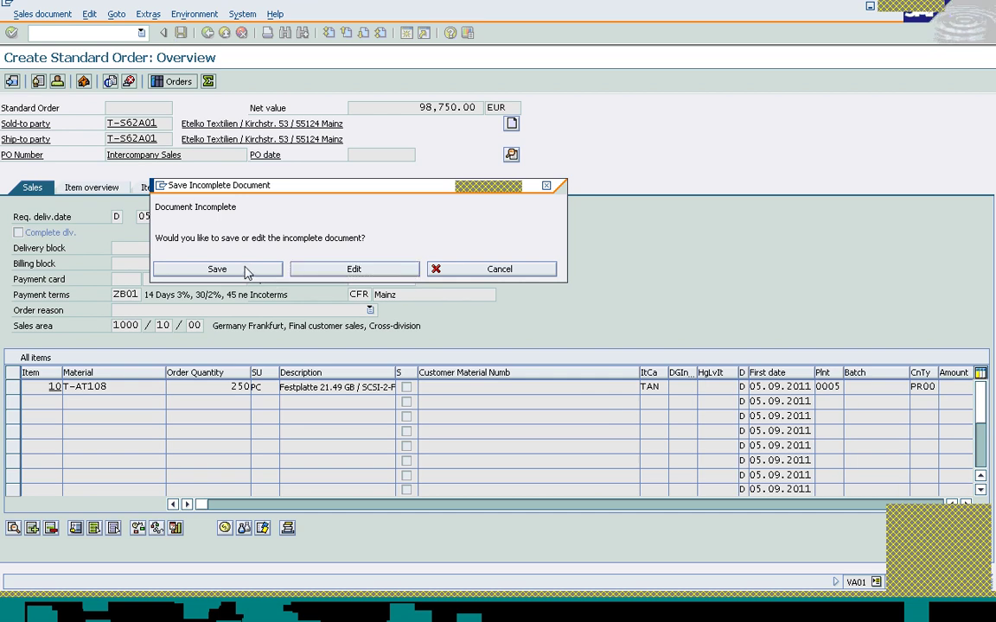
pyautogui.click(217, 268)
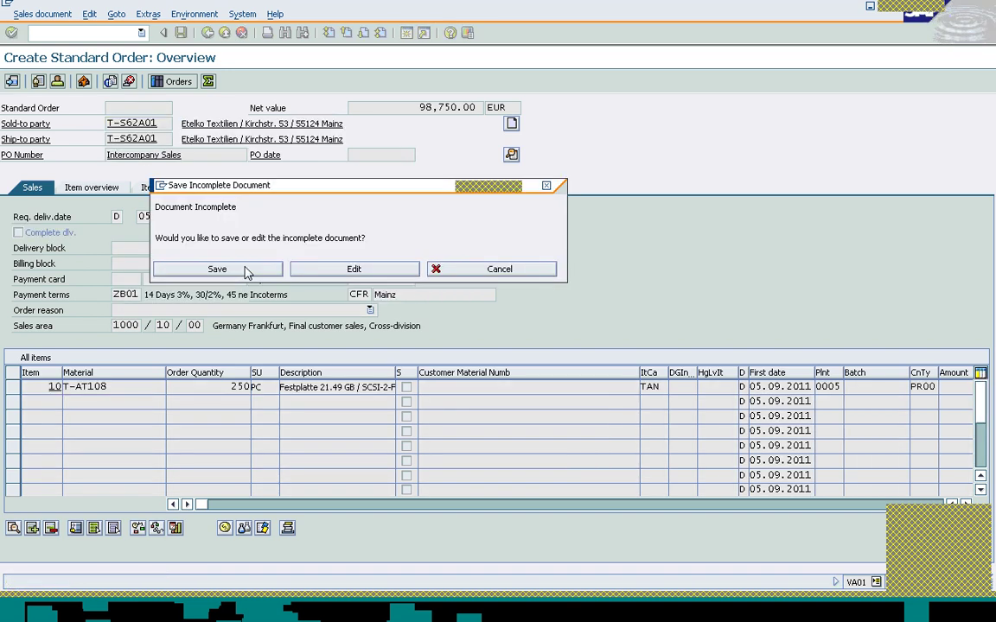
pyautogui.click(245, 272)
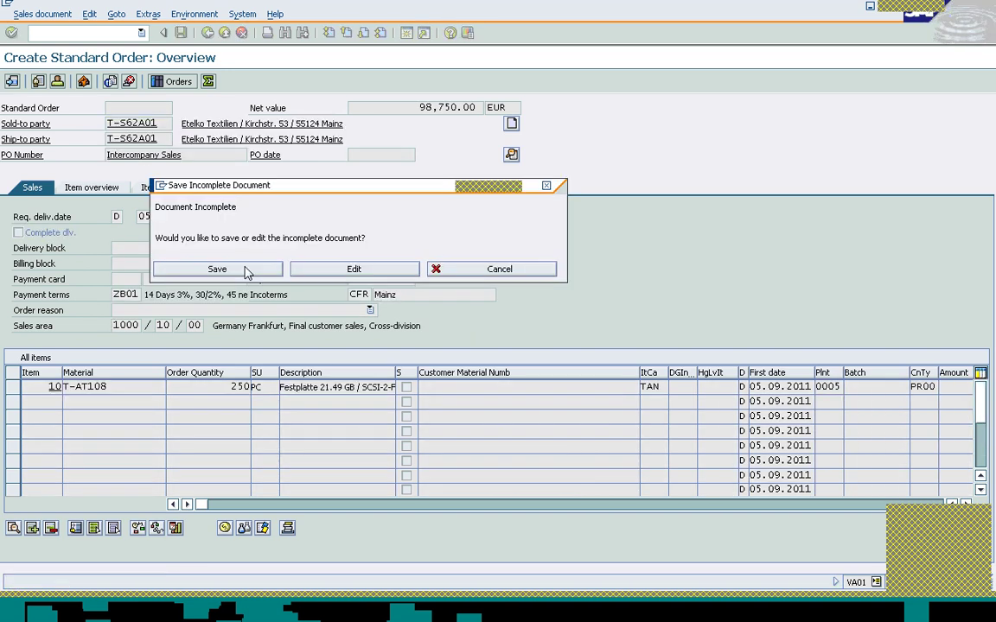
pyautogui.click(246, 272)
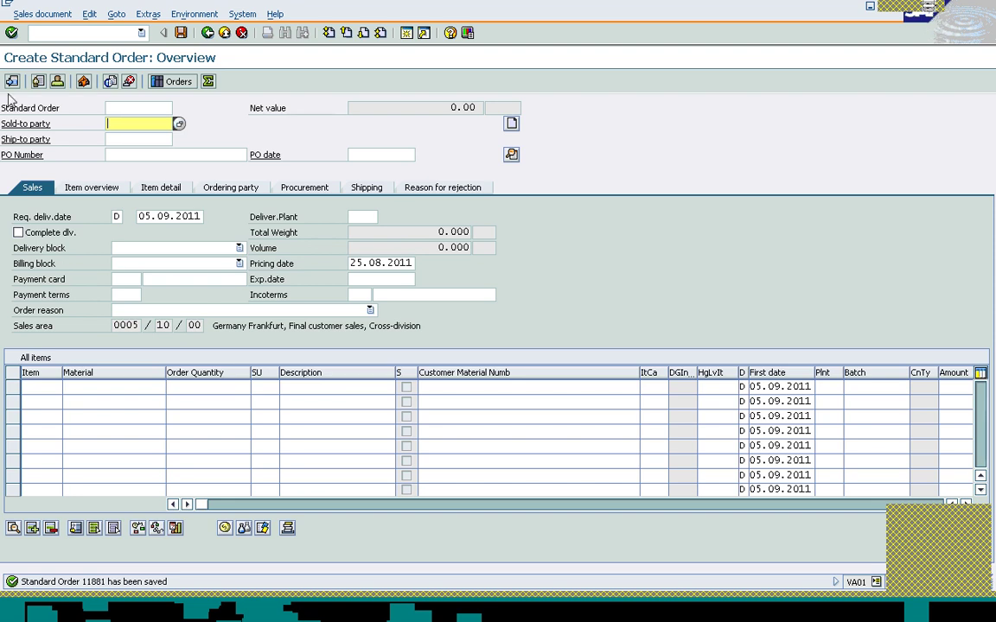
# - Leave standard order creation and open the saved order for changing with transaction VA02
pyautogui.click(66, 33)
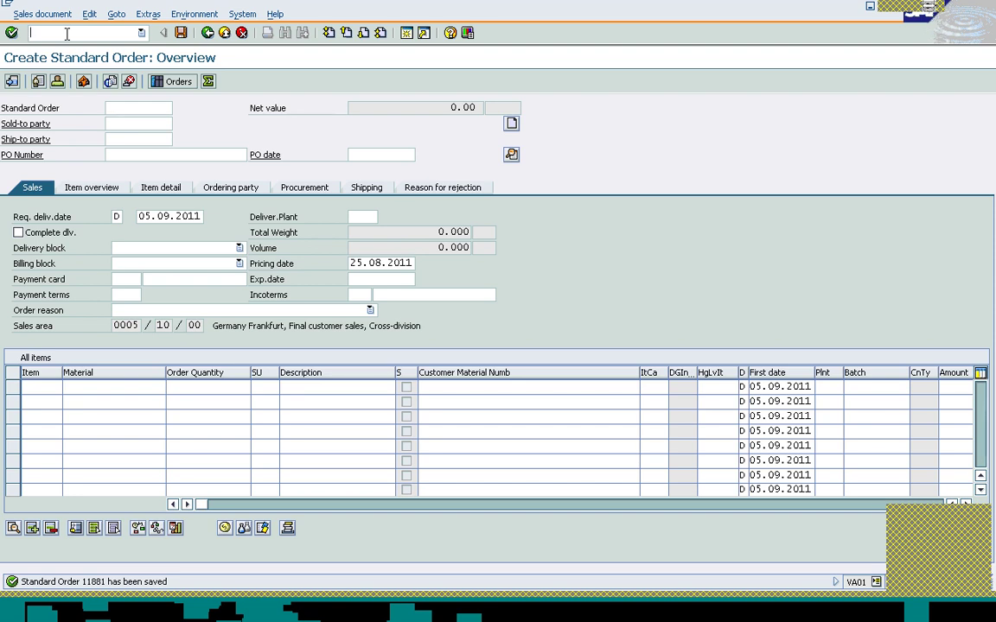
pyautogui.write('/nv')
pyautogui.hotkey('shift', 'Left')
pyautogui.hotkey('shift', 'Left')
pyautogui.hotkey('shift', 'Left')
pyautogui.write('/n')
pyautogui.press('Return')
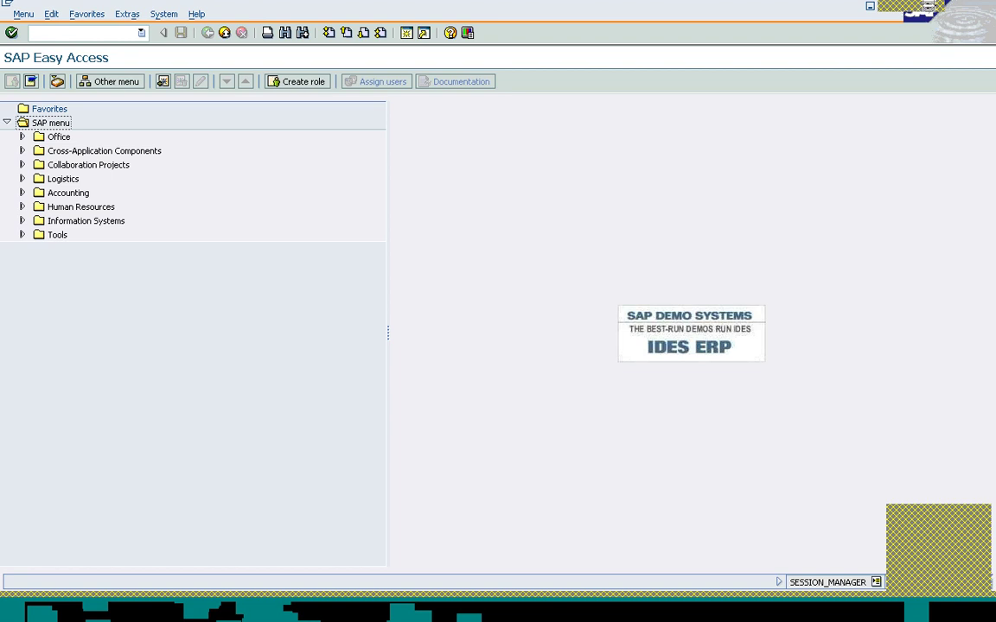
pyautogui.click(84, 32)
pyautogui.write('va02')
pyautogui.press('Return')
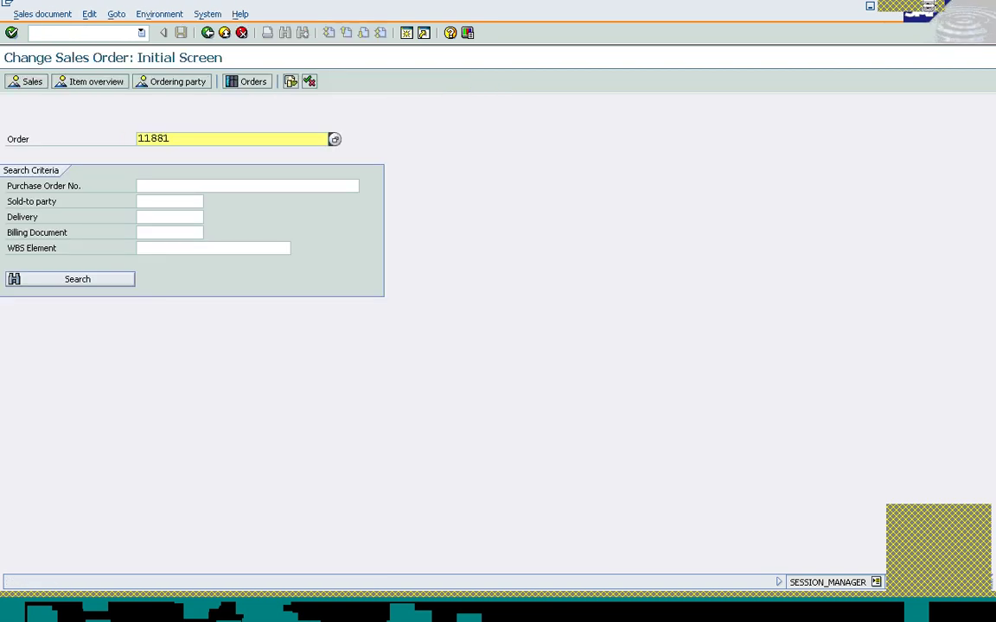
pyautogui.press('Return')
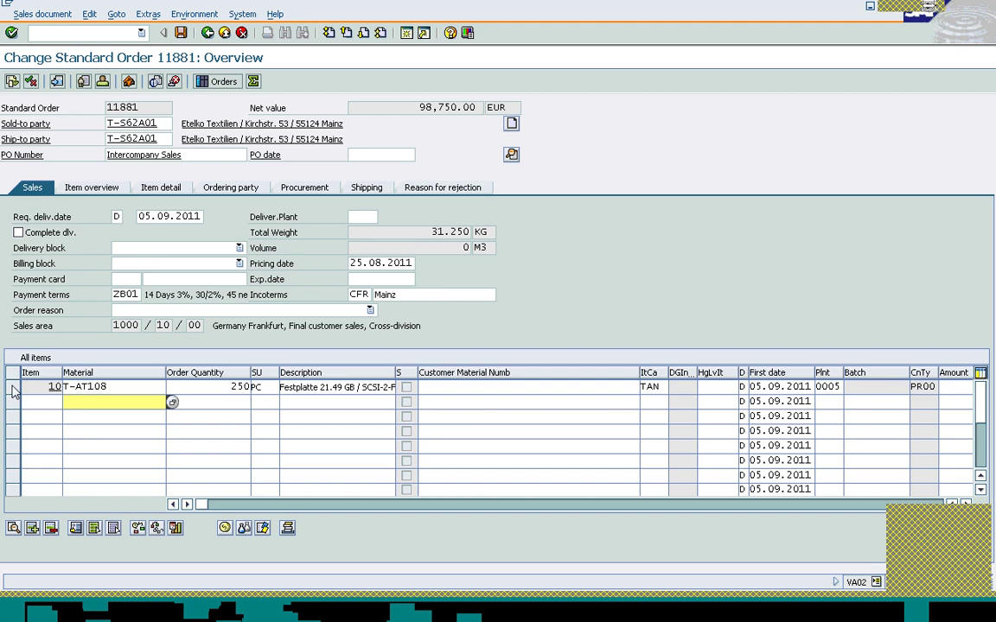
# - Examine the shipping data, including the shipping point, and the schedule lines of the T-AT108 order item
pyautogui.click(13, 388)
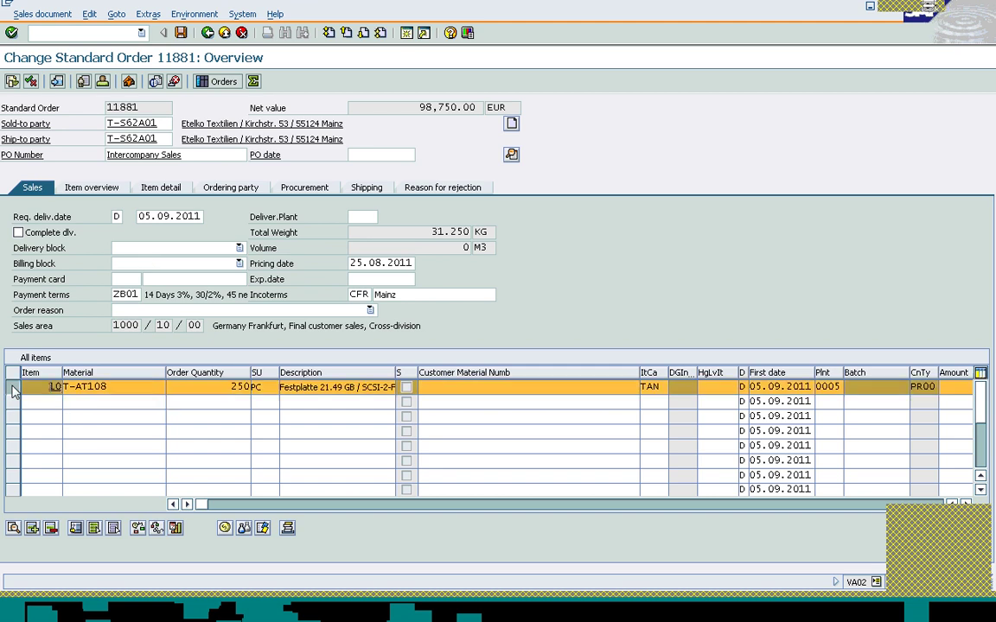
pyautogui.click(13, 529)
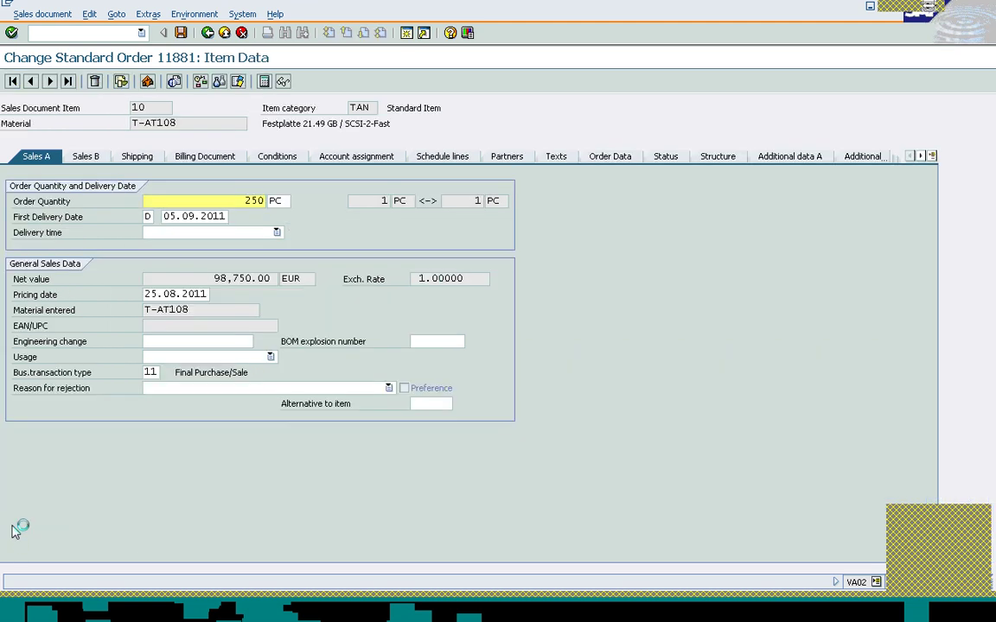
pyautogui.click(137, 158)
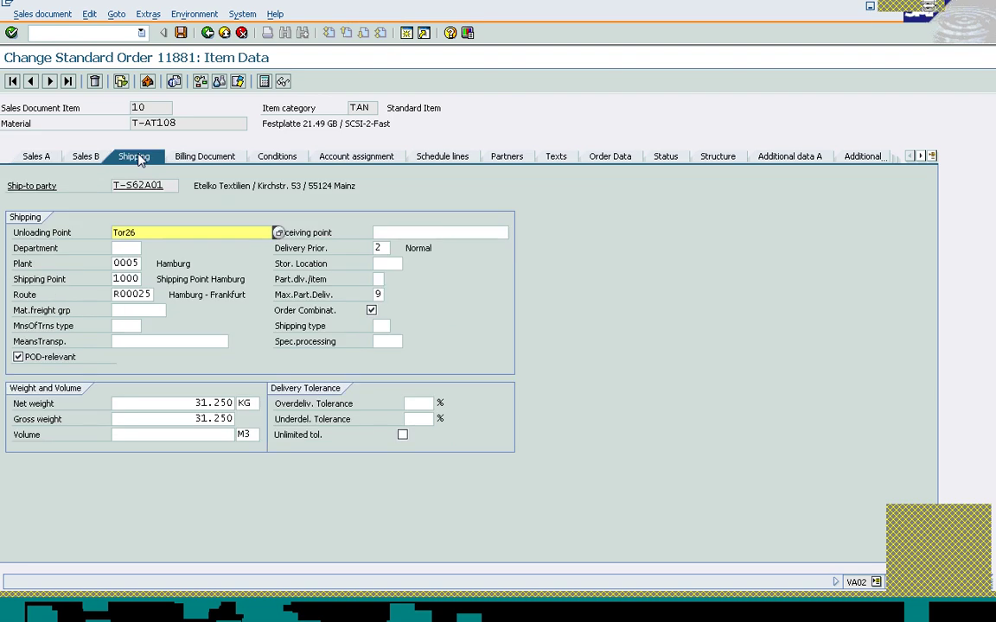
pyautogui.click(122, 279)
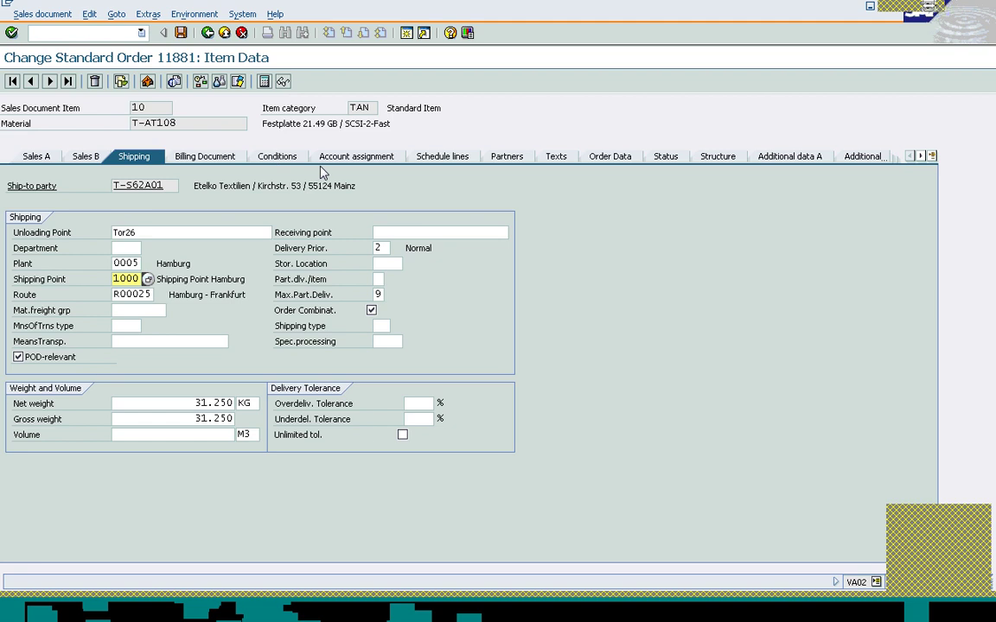
pyautogui.click(443, 157)
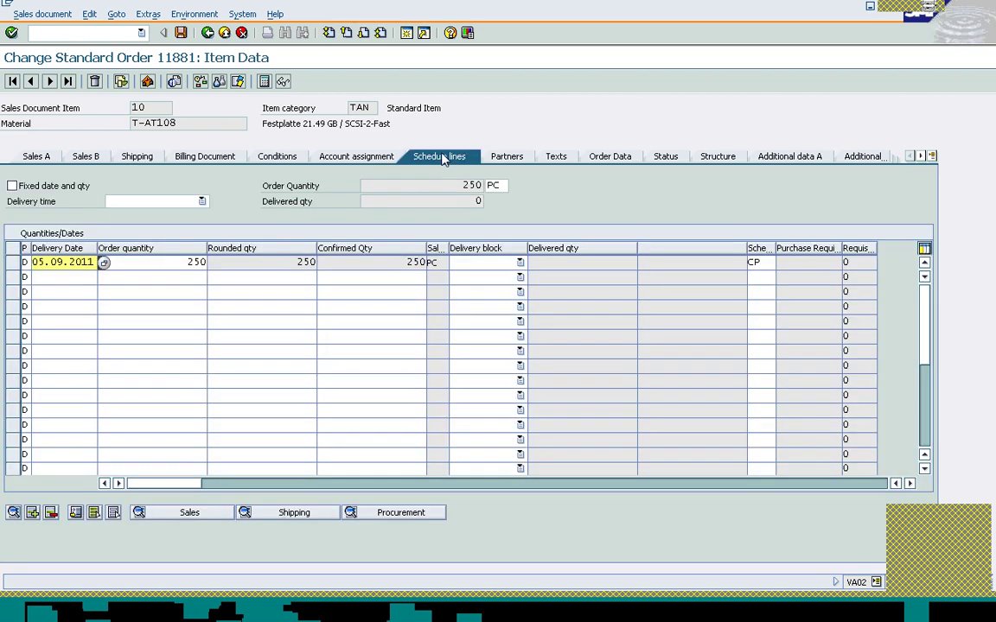
pyautogui.click(255, 261)
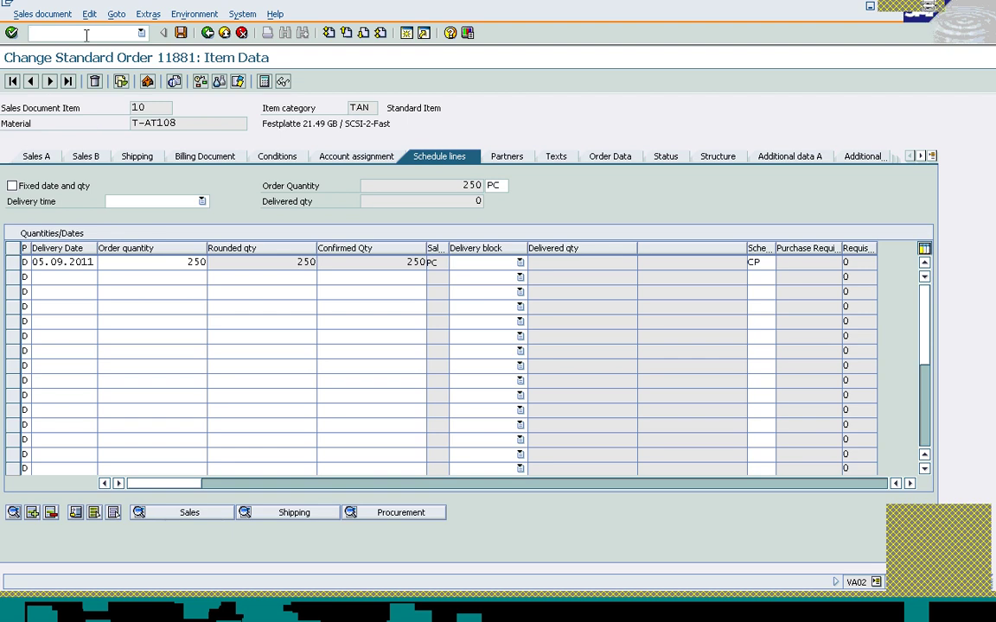
# - Start an outbound delivery for the order with transaction VL01N, shipping point 1000 and selection date 05.09.2011
pyautogui.click(87, 35)
pyautogui.write('/nvl01n')
pyautogui.press('Return')
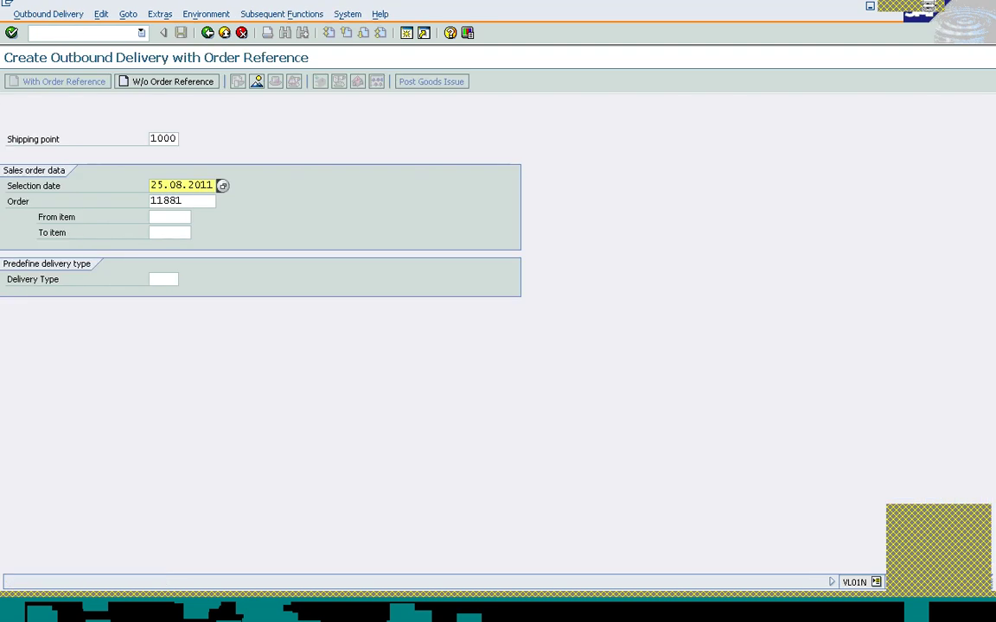
pyautogui.write('0')
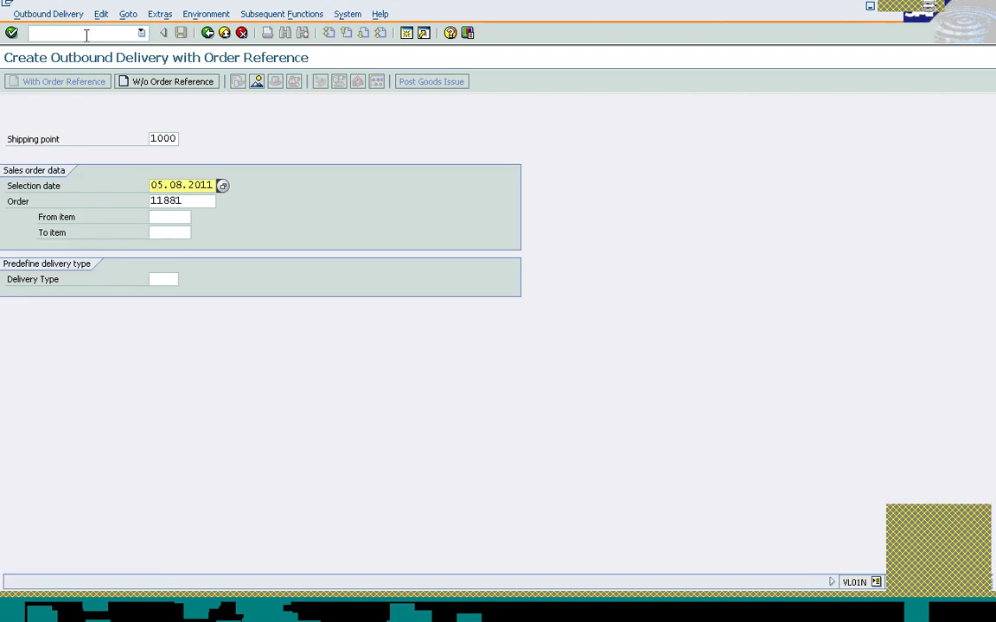
pyautogui.write('5.09')
pyautogui.press('Return')
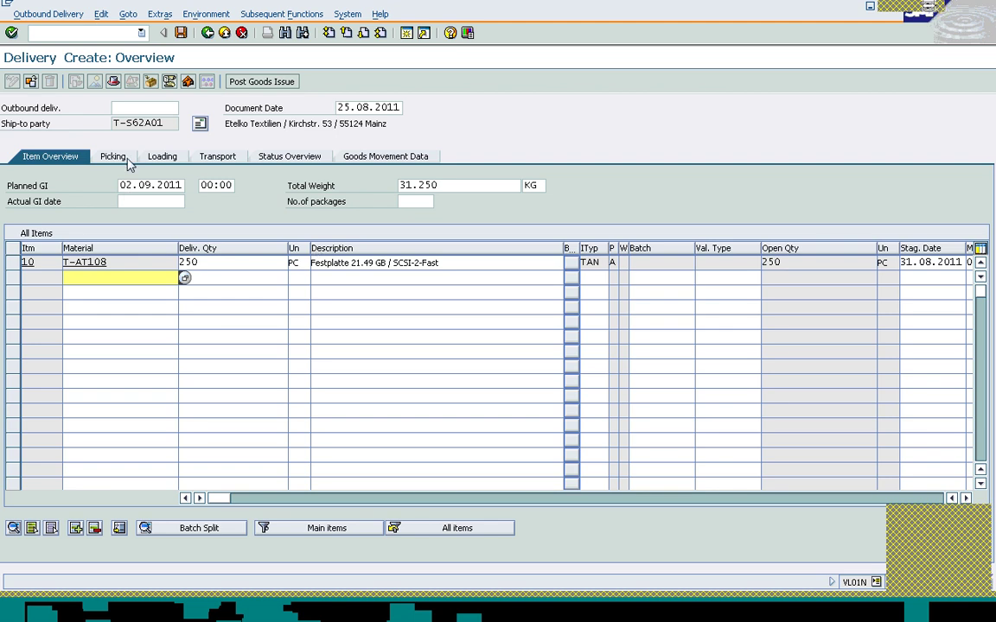
# - Set the picked quantity of the T-AT108 delivery item to 250 and post the goods issue
pyautogui.click(121, 158)
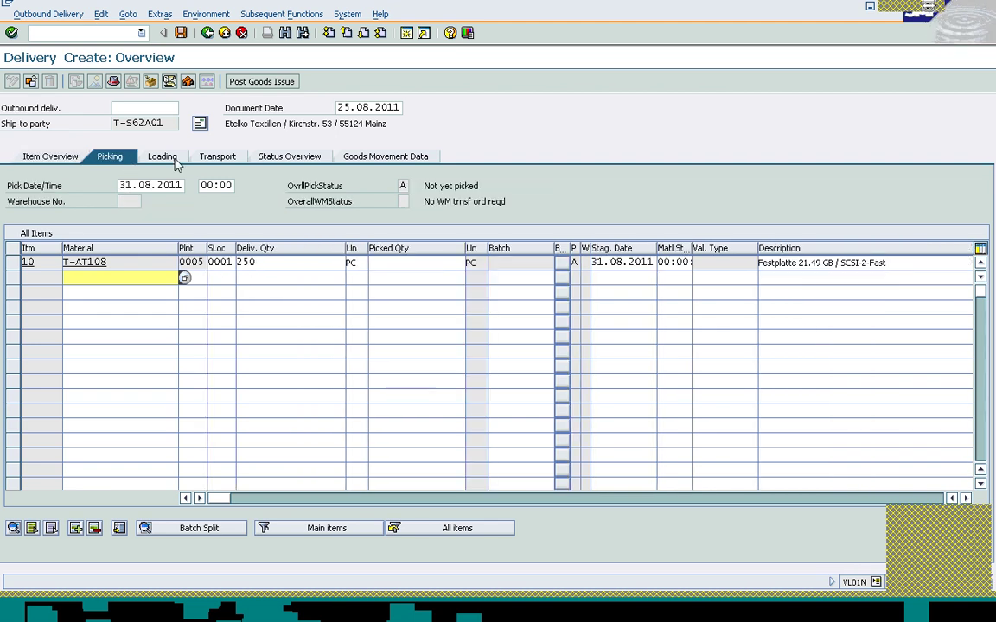
pyautogui.click(451, 190)
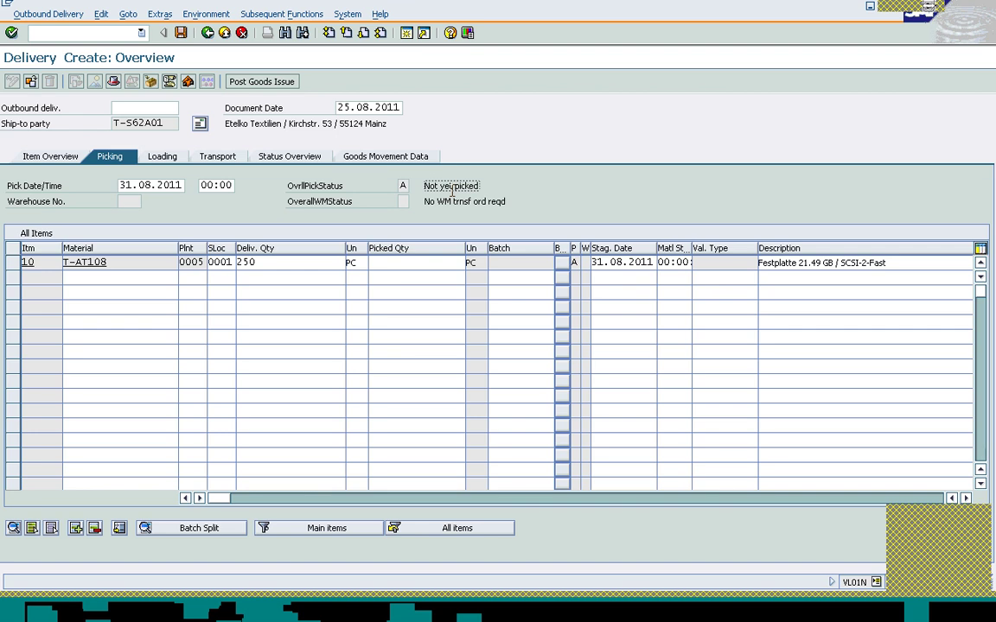
pyautogui.click(411, 261)
pyautogui.write('250')
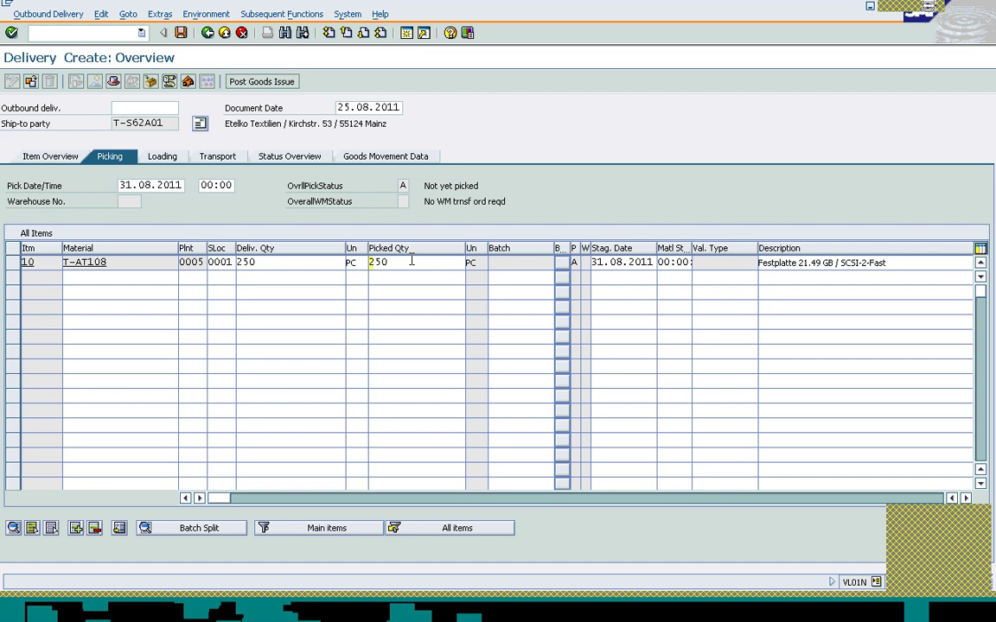
pyautogui.press('Return')
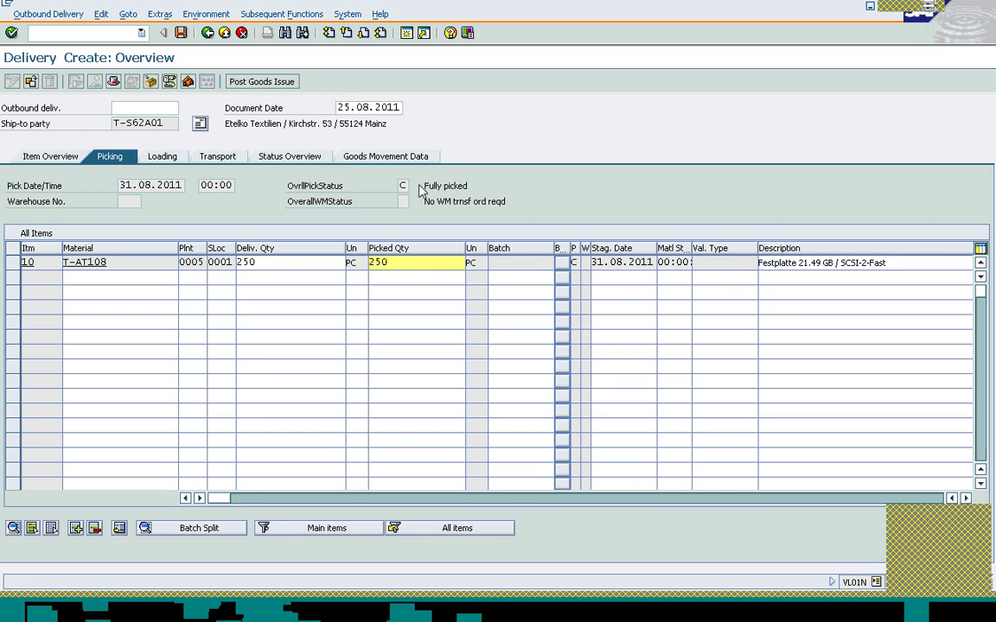
pyautogui.click(256, 82)
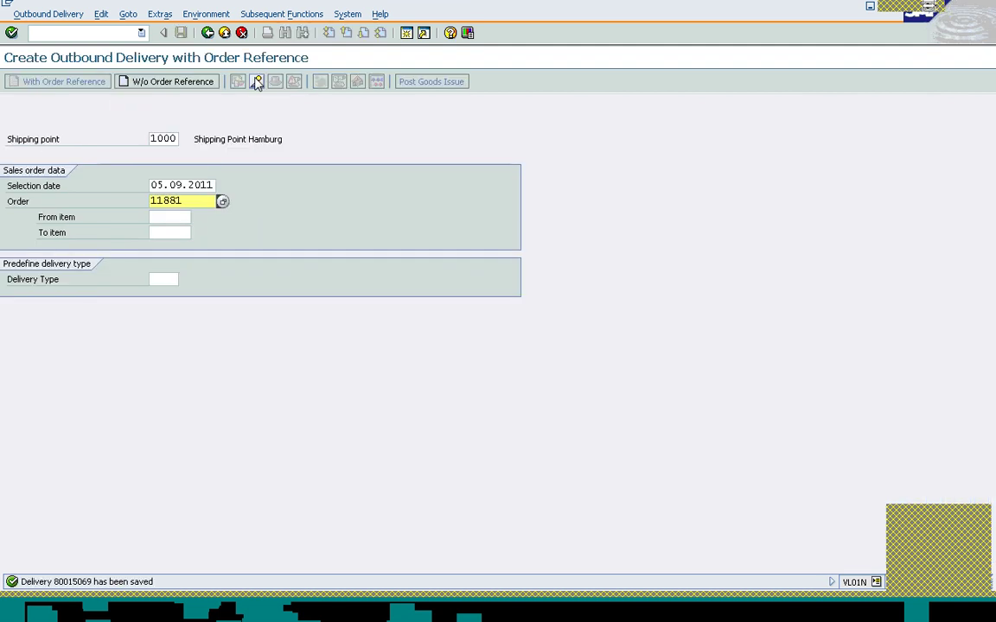
# - Try to create a billing document for the outbound delivery with transaction VF01
pyautogui.click(106, 32)
pyautogui.write('/nvl')
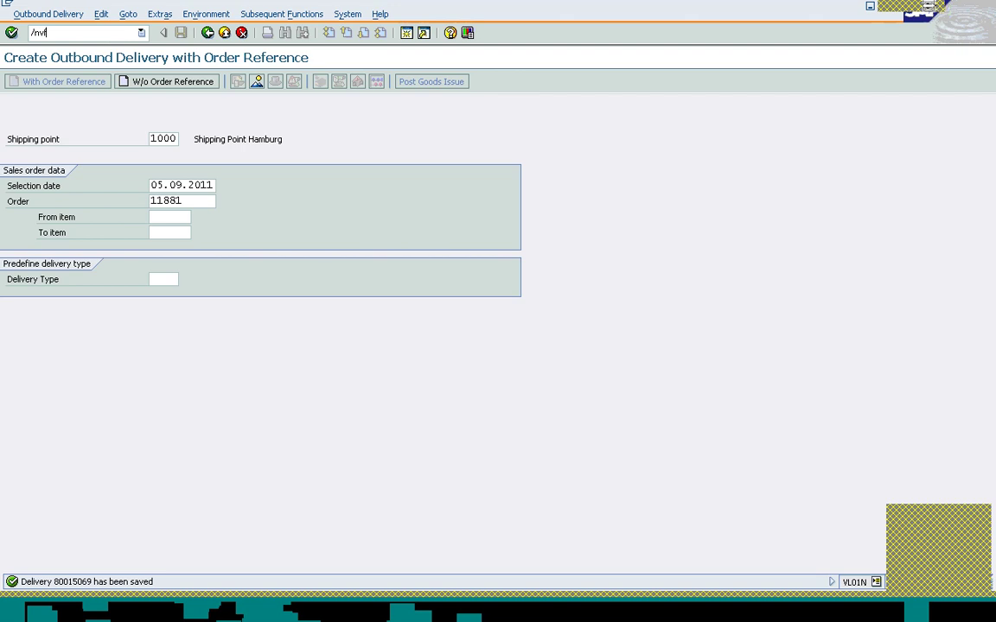
pyautogui.write('01')
pyautogui.press('Return')
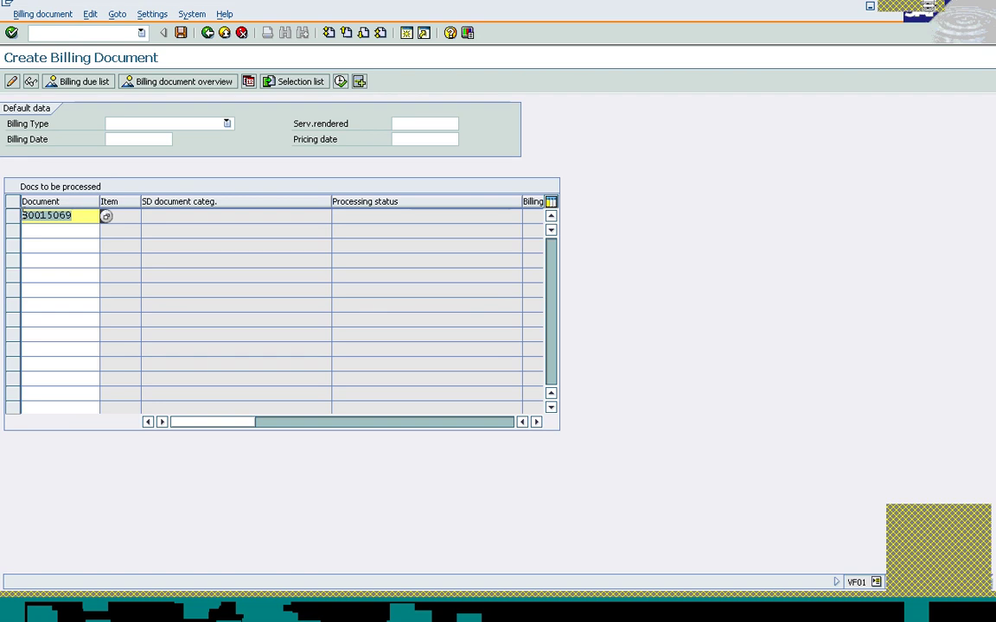
pyautogui.press('Return')
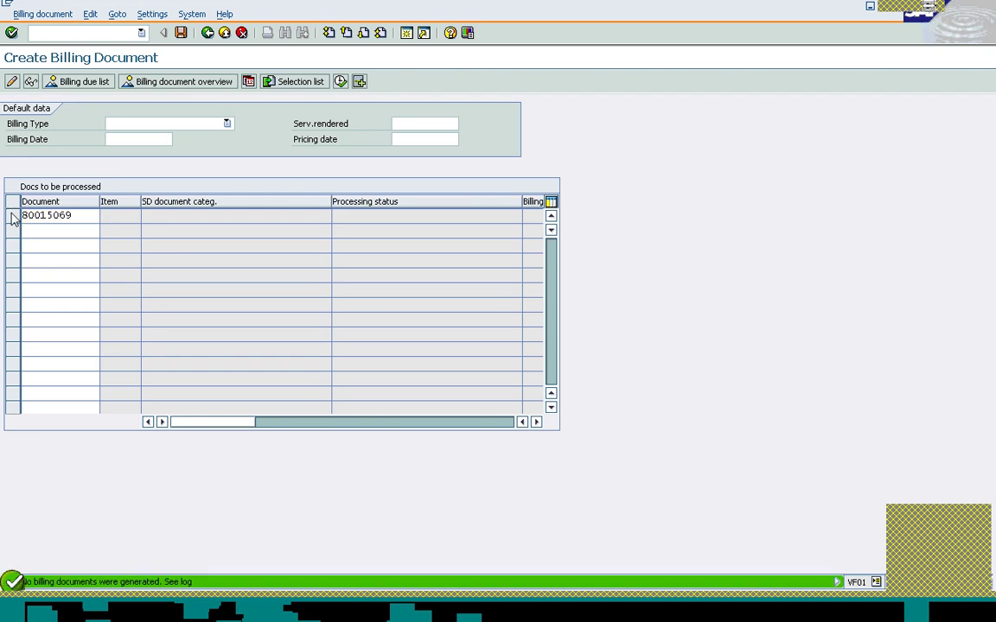
# - Display the error log of the billing attempt for the delivery
pyautogui.click(118, 14)
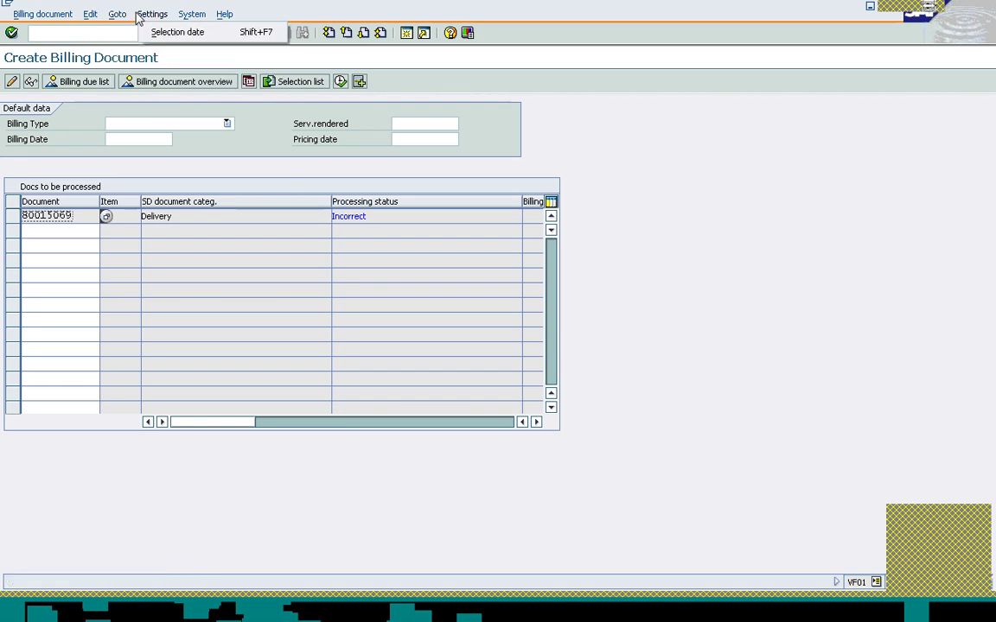
pyautogui.moveTo(43, 14)
pyautogui.moveTo(90, 13)
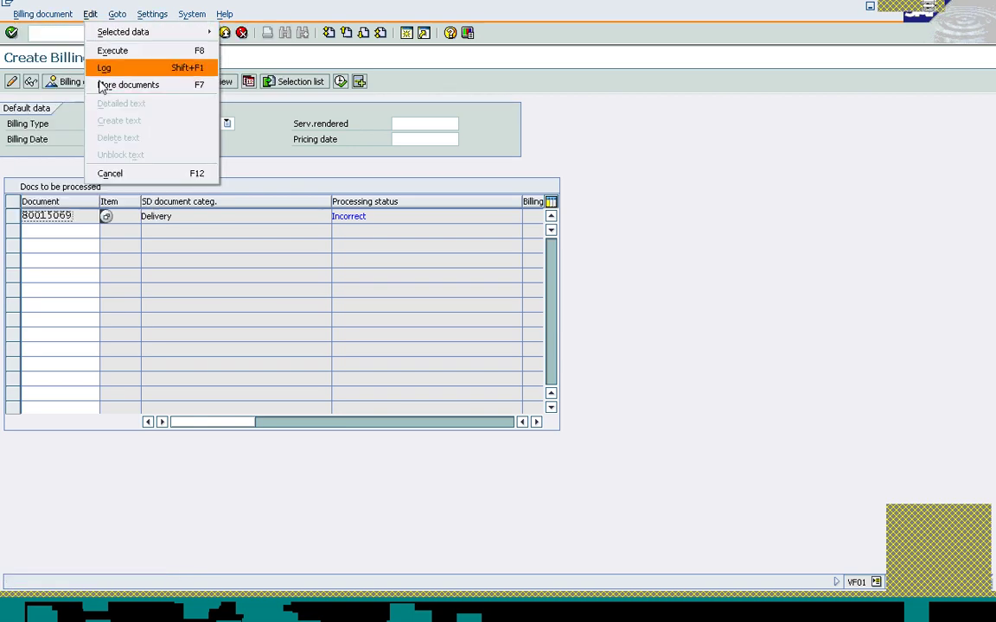
pyautogui.click(100, 64)
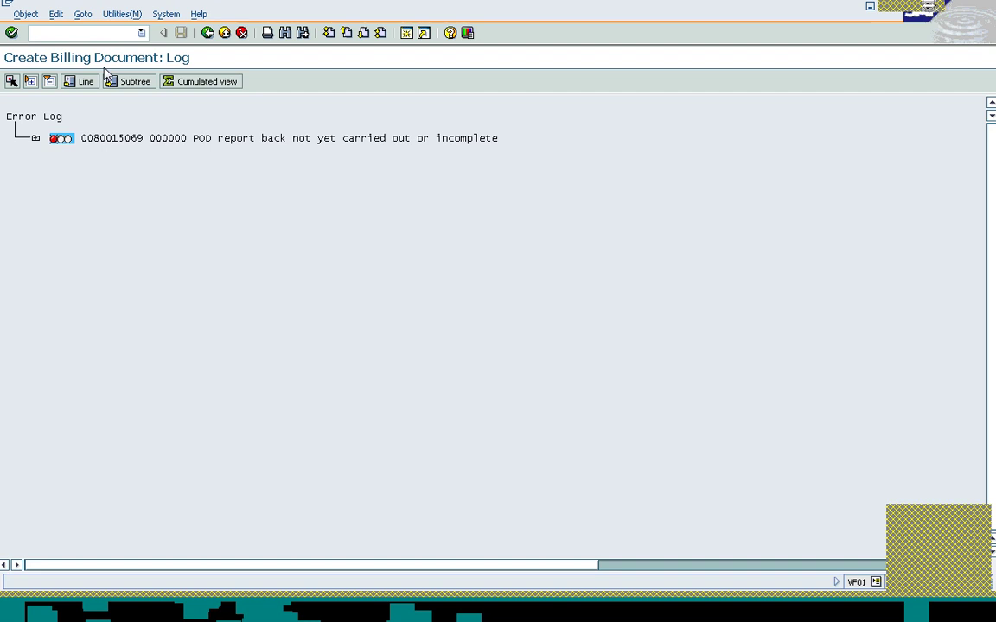
# - Confirm the proof of delivery for the outbound delivery with transaction VLPOD and save it
pyautogui.click(101, 33)
pyautogui.write('/nvlpod')
pyautogui.press('Return')
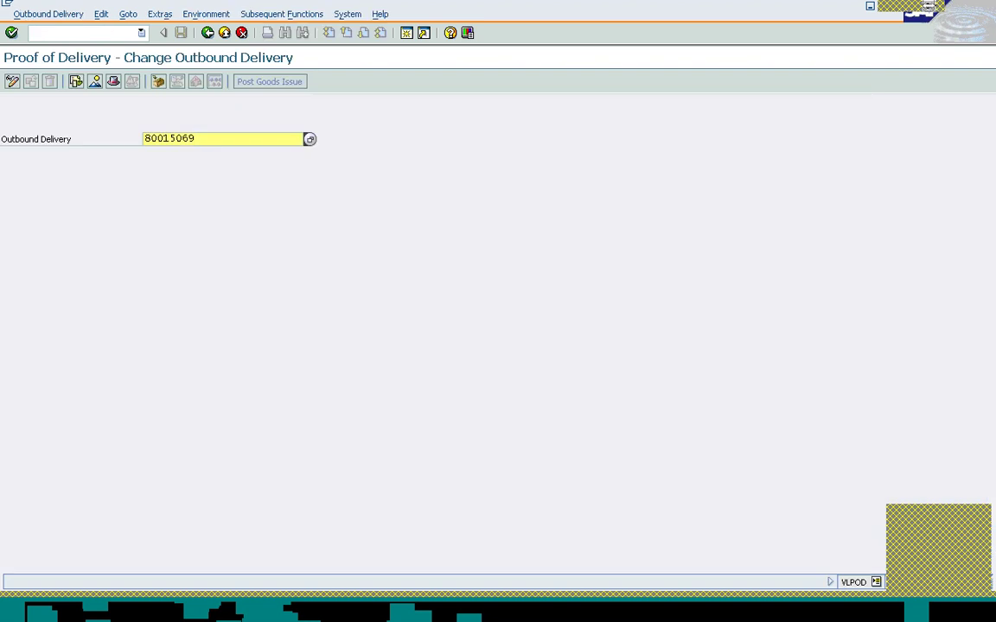
pyautogui.press('Return')
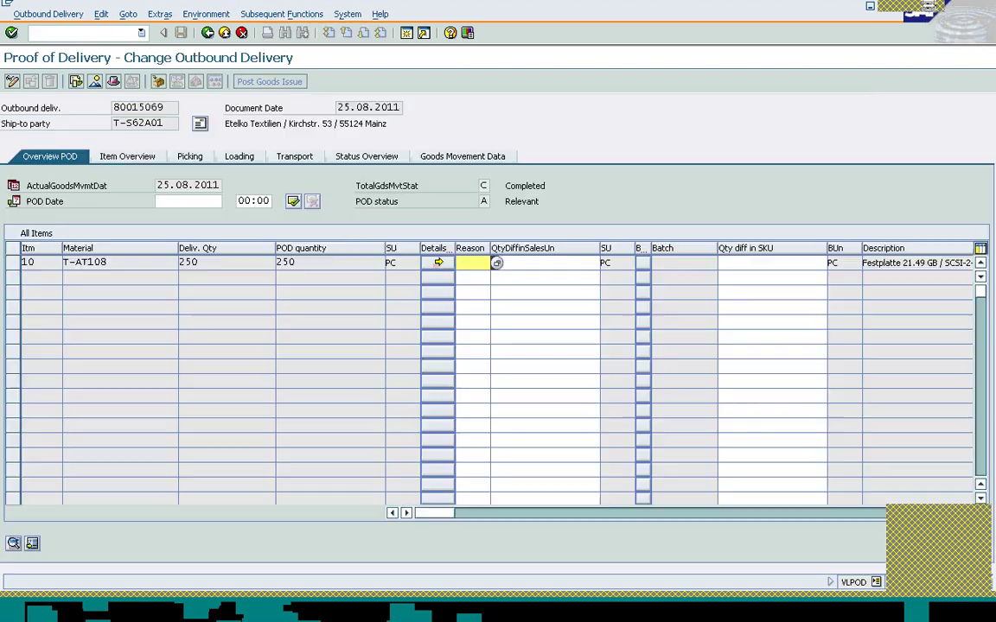
pyautogui.click(294, 202)
pyautogui.click(181, 32)
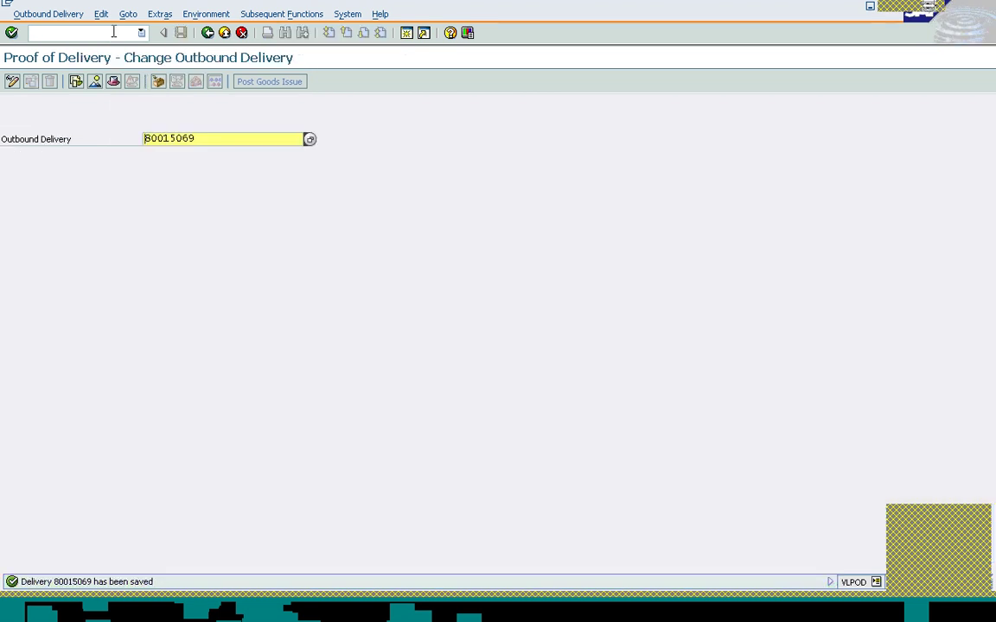
# - Start a customer invoice for the outbound delivery with transaction VF01
pyautogui.click(113, 32)
pyautogui.write('/n')
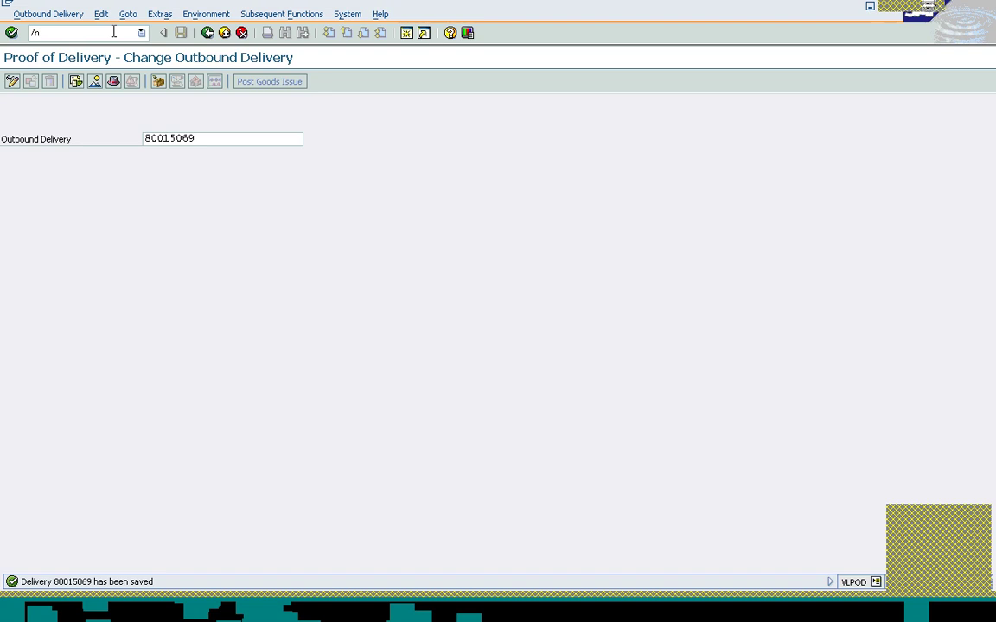
pyautogui.write('vf01')
pyautogui.press('Return')
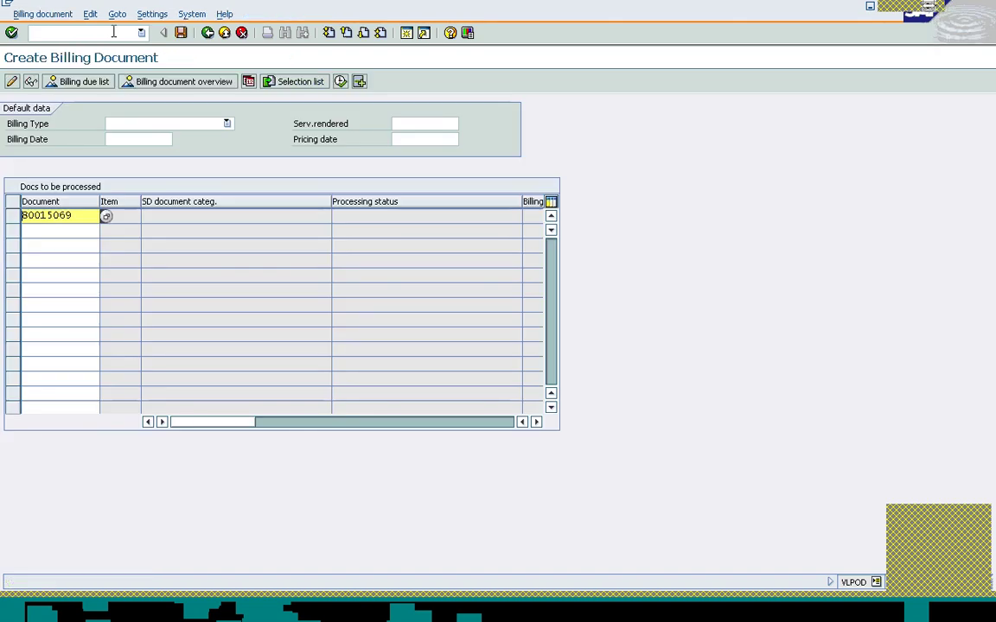
pyautogui.press('Return')
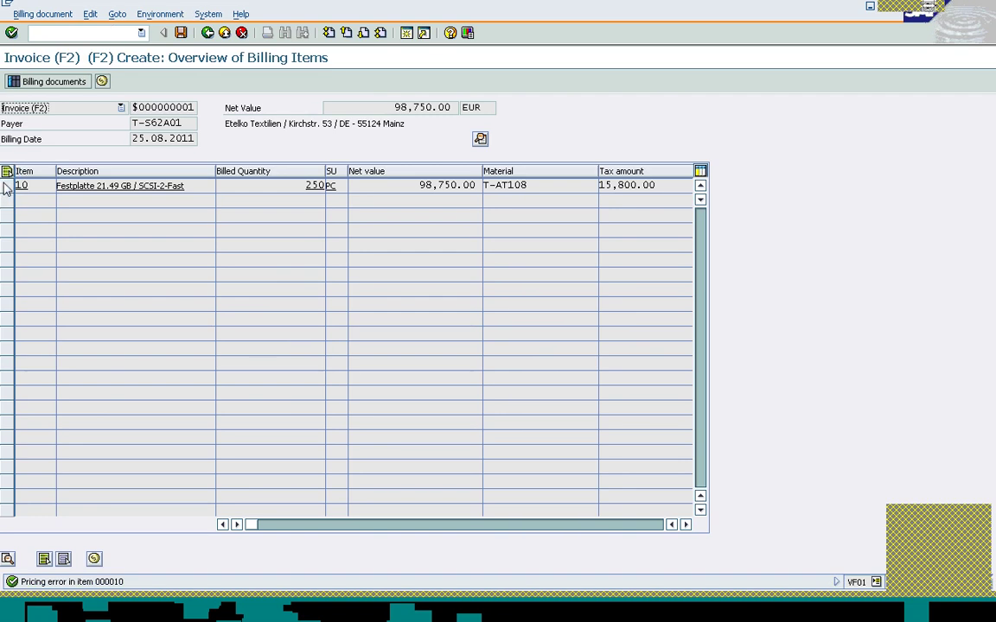
# - Add intercompany price condition PI01 with an amount of 350 to the T-AT108 invoice item and return to the billing items overview
pyautogui.click(171, 123)
pyautogui.click(8, 187)
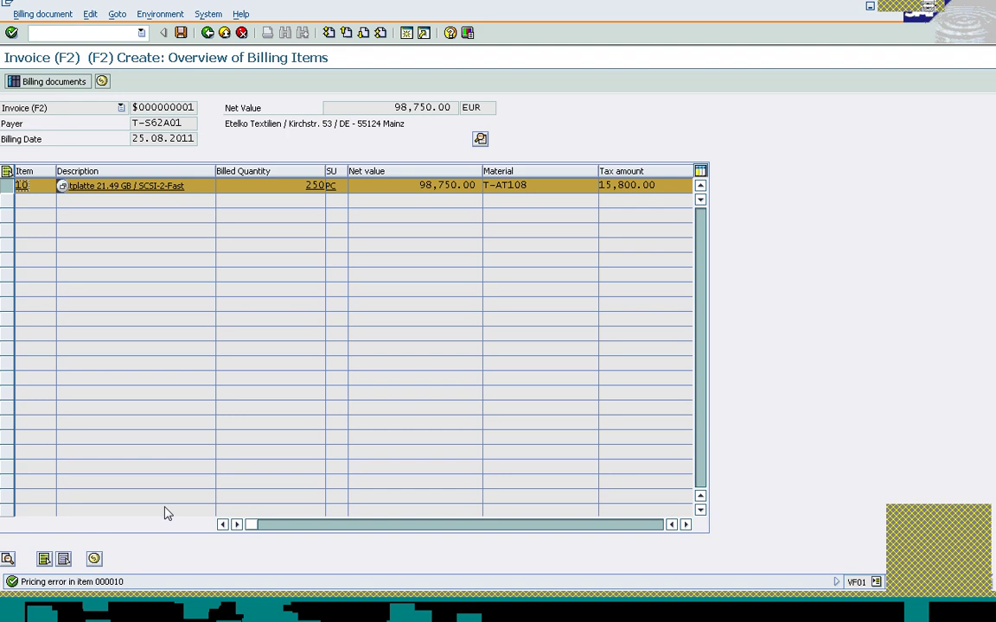
pyautogui.click(95, 559)
pyautogui.click(95, 559)
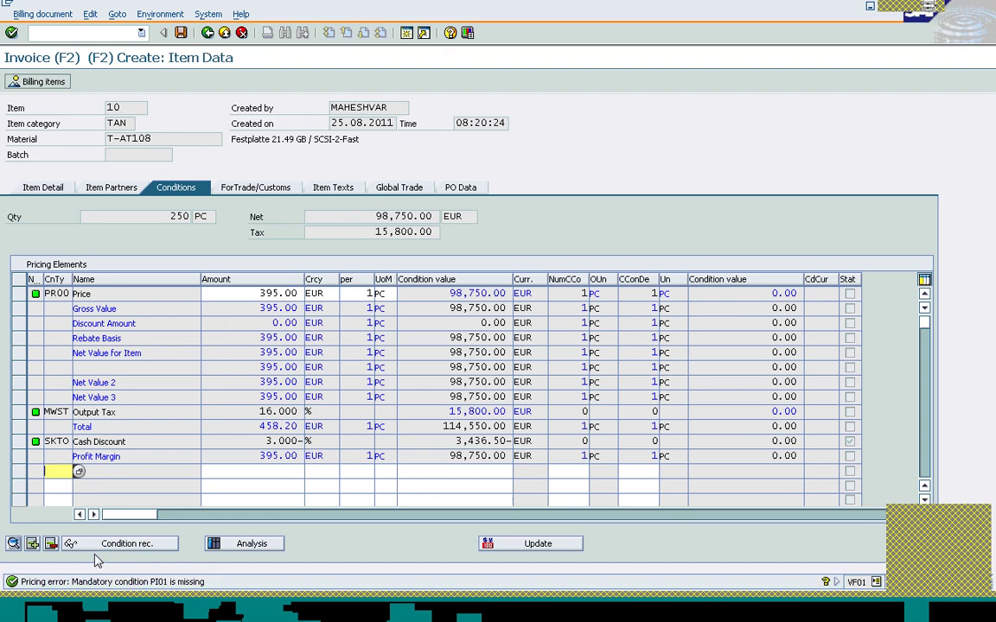
pyautogui.write('PI01')
pyautogui.press('Tab')
pyautogui.write('35')
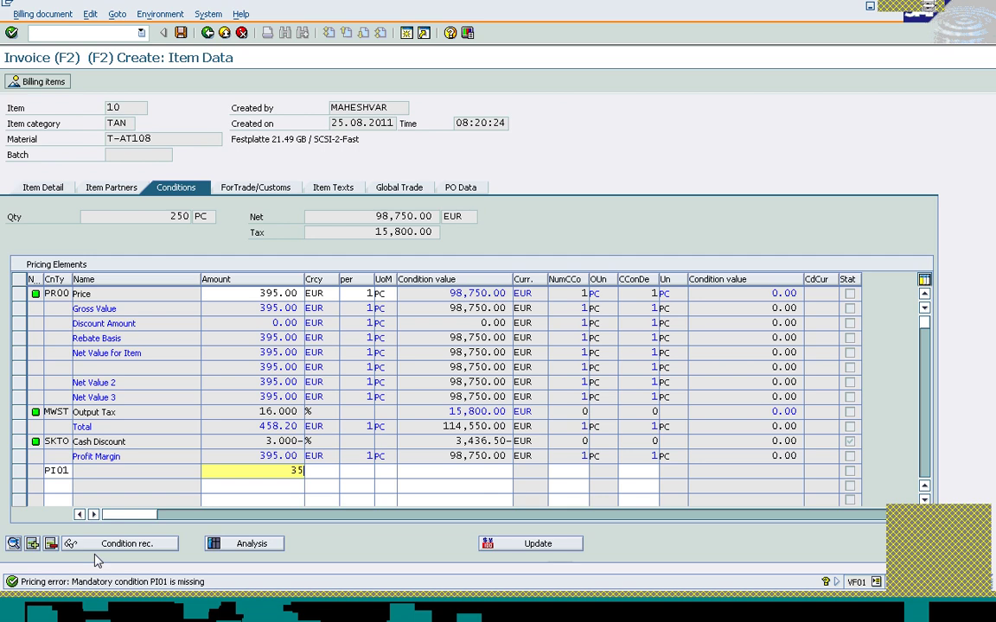
pyautogui.write('0')
pyautogui.press('Return')
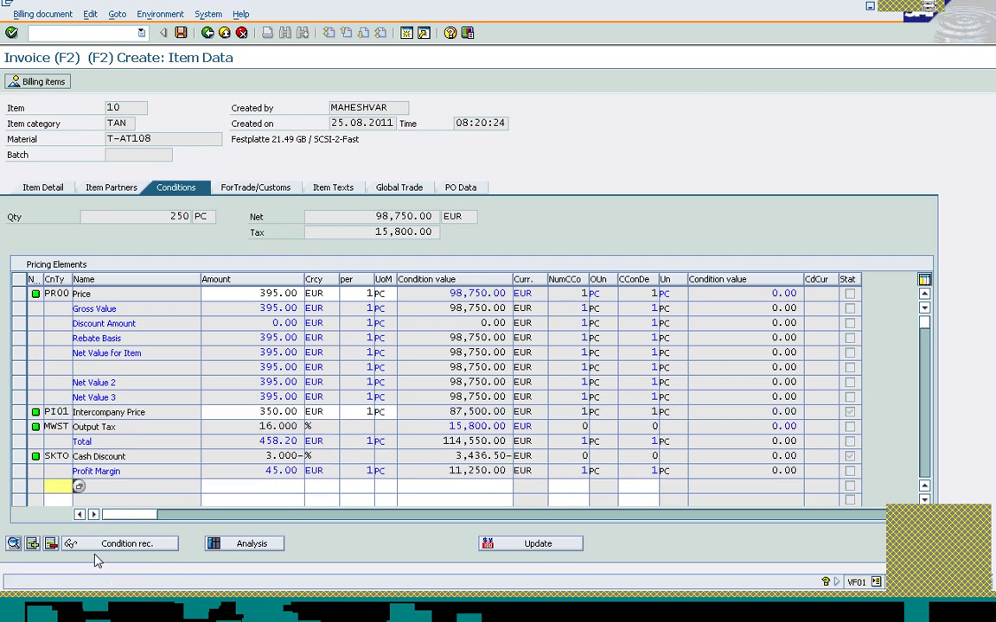
pyautogui.click(207, 33)
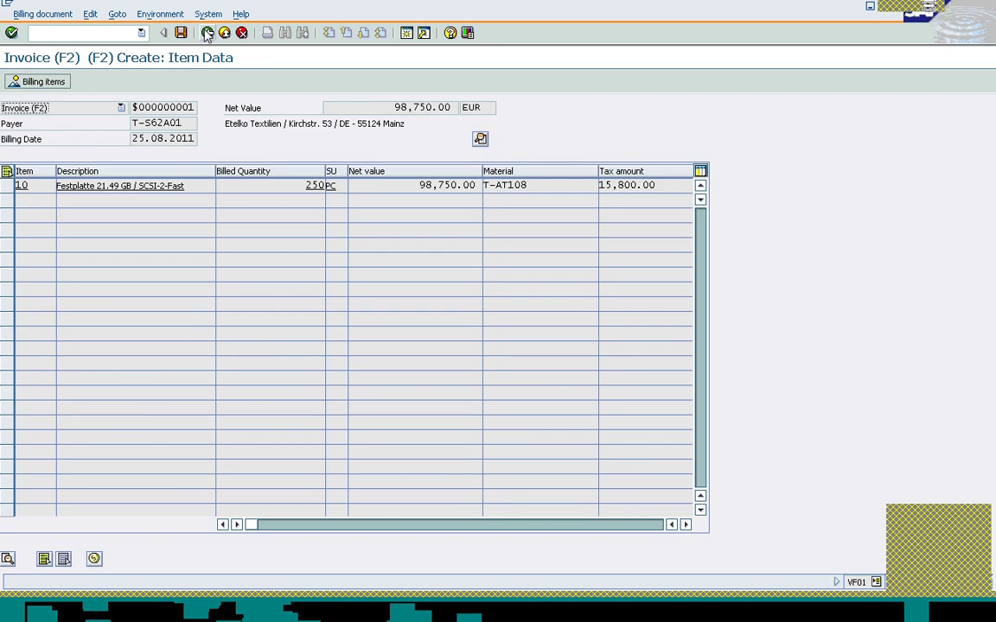
# - Save the customer invoice and start an intercompany billing document for the same outbound delivery
pyautogui.click(208, 33)
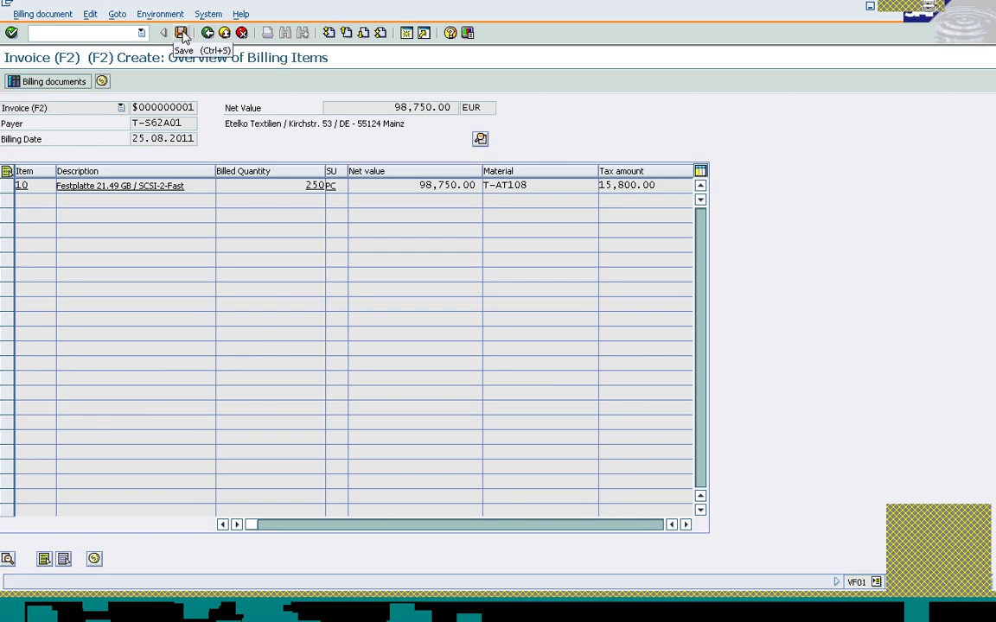
pyautogui.click(181, 33)
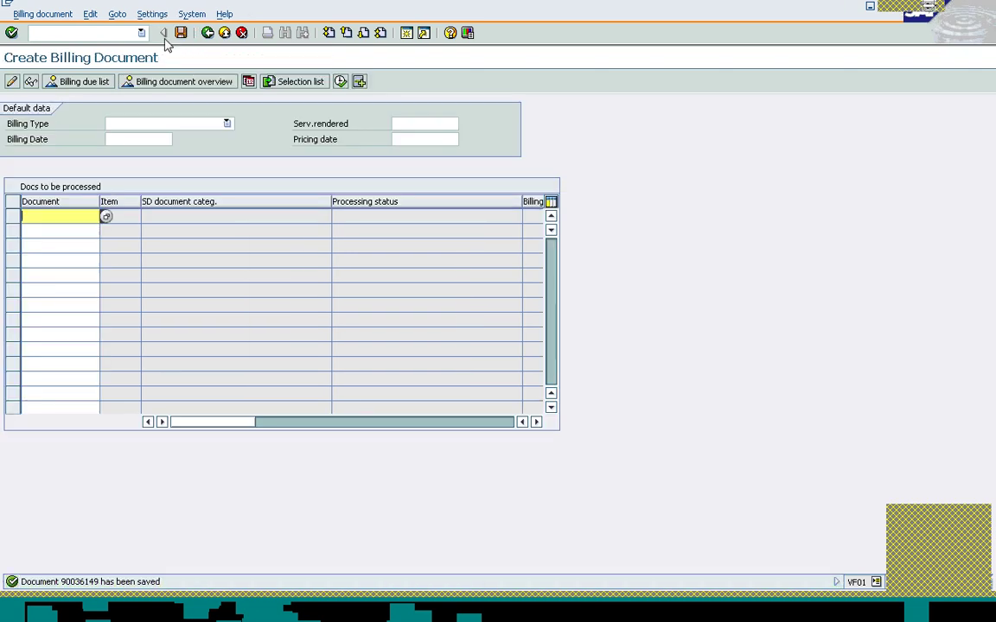
pyautogui.write('80015069')
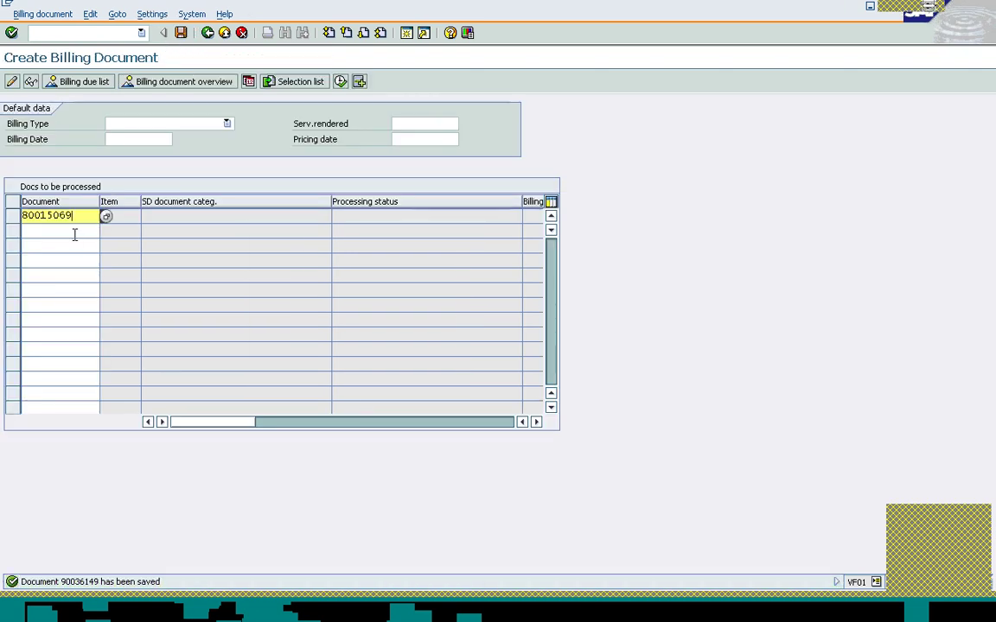
pyautogui.press('Return')
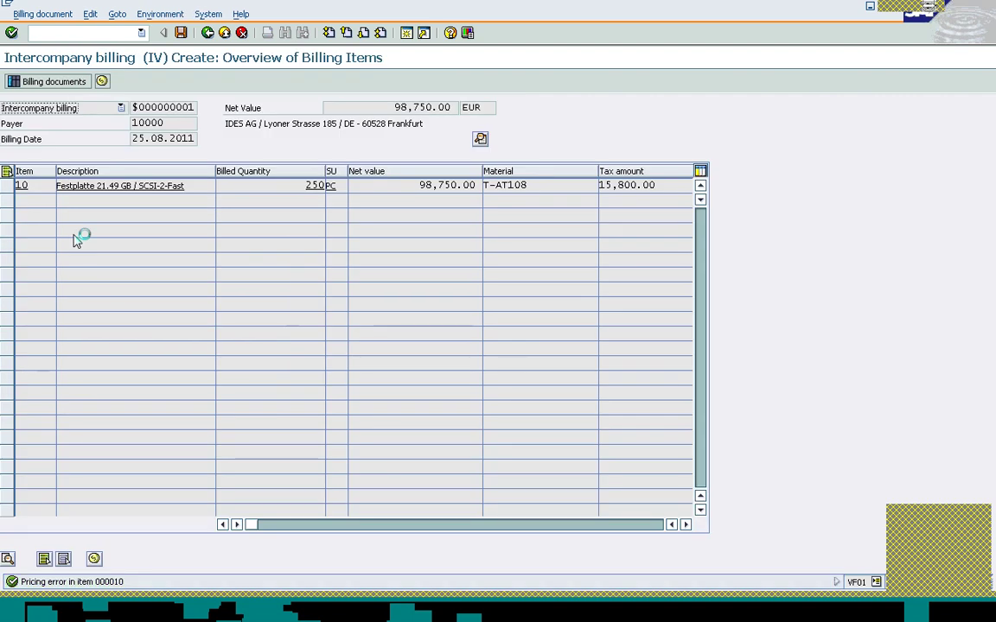
pyautogui.click(173, 122)
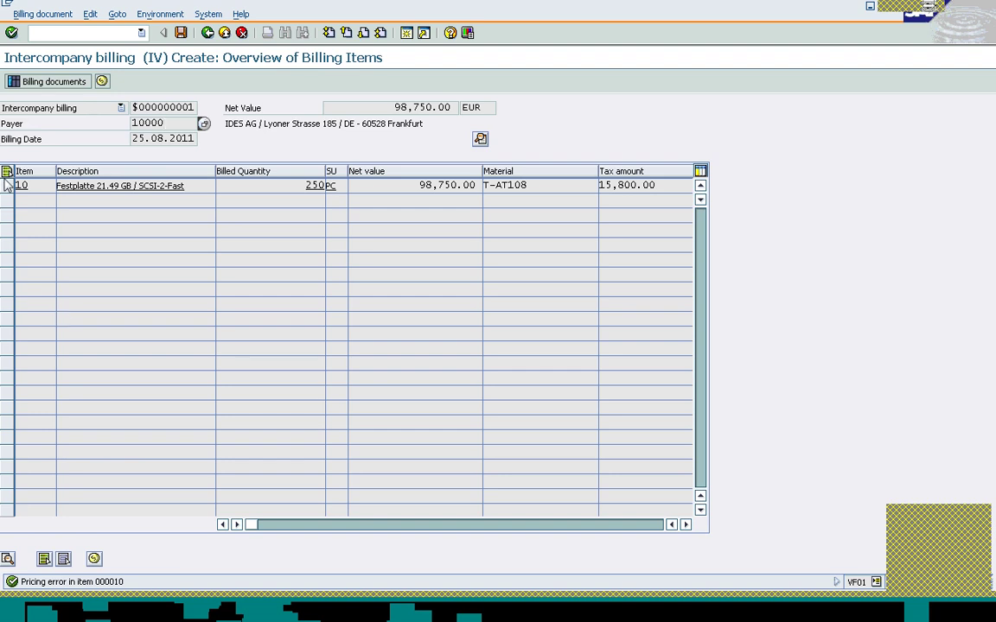
# - Add intercompany price condition PI01 with an amount of 350 to the T-AT108 item of the intercompany billing document
pyautogui.click(6, 186)
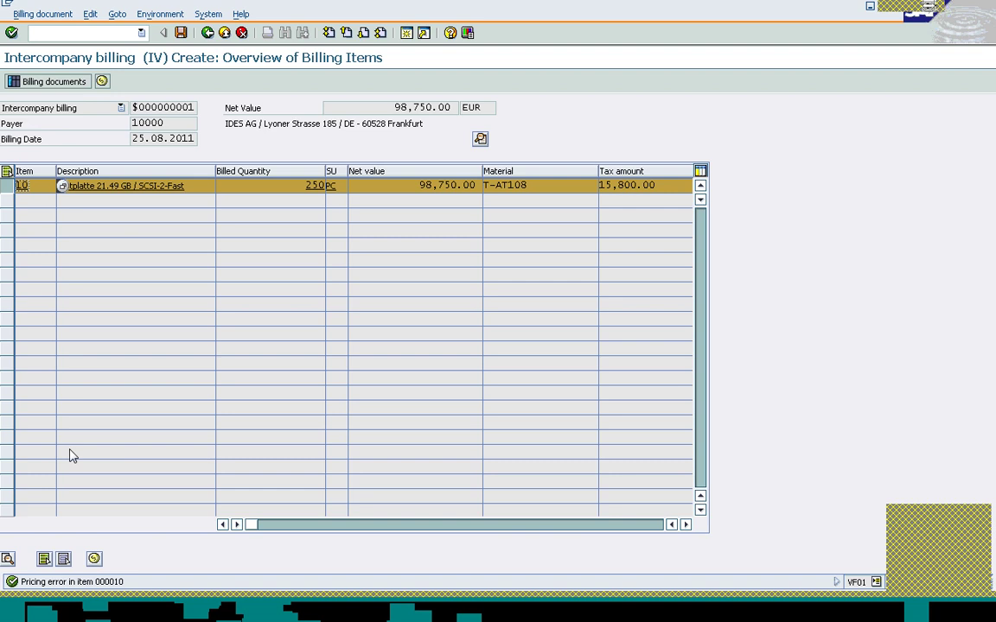
pyautogui.click(94, 559)
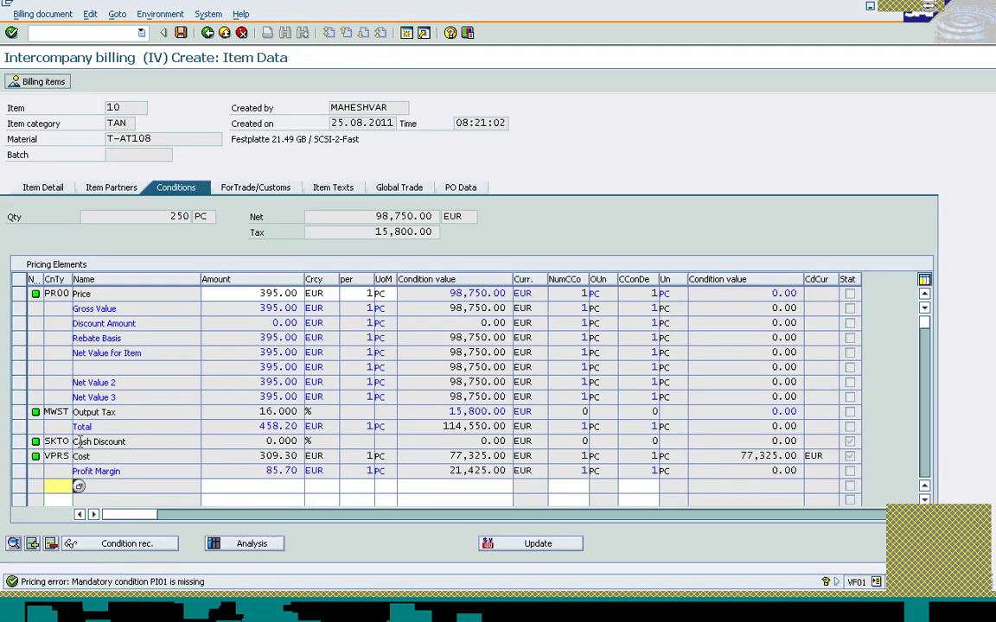
pyautogui.write('PI01')
pyautogui.press('Tab')
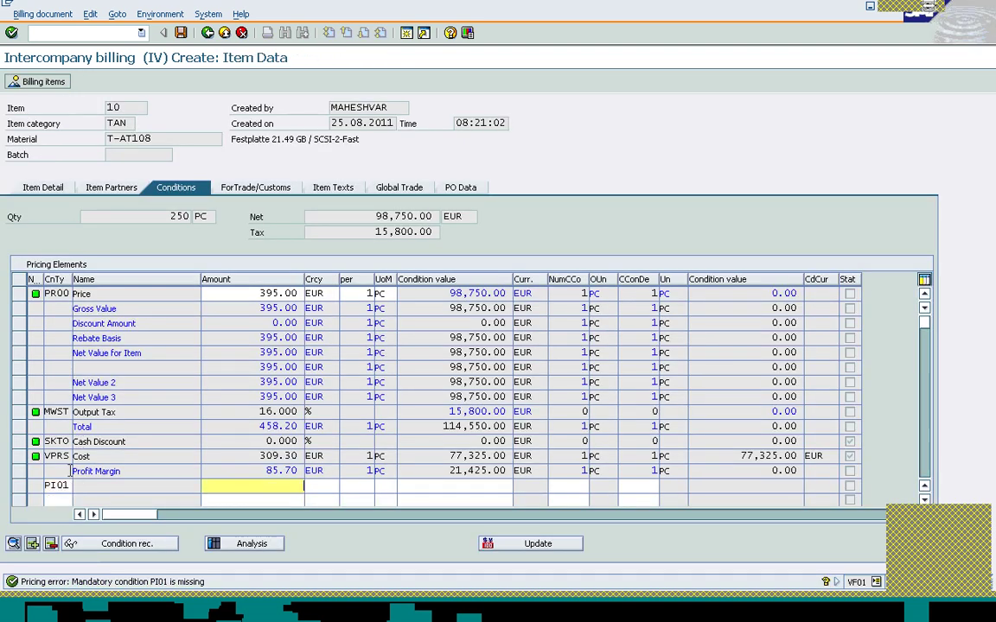
pyautogui.write('3')
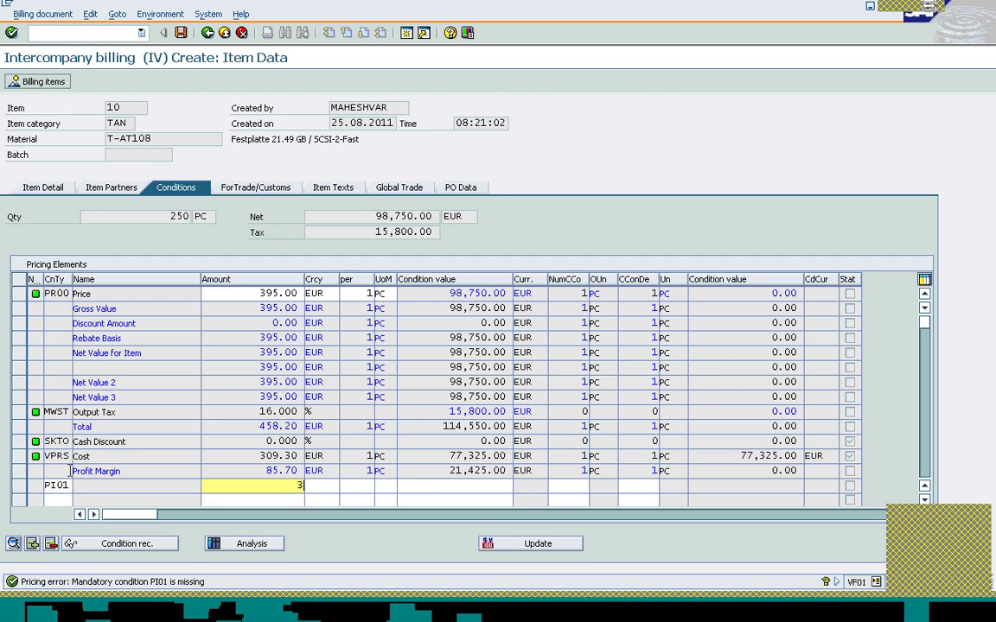
pyautogui.write('50')
pyautogui.press('Return')
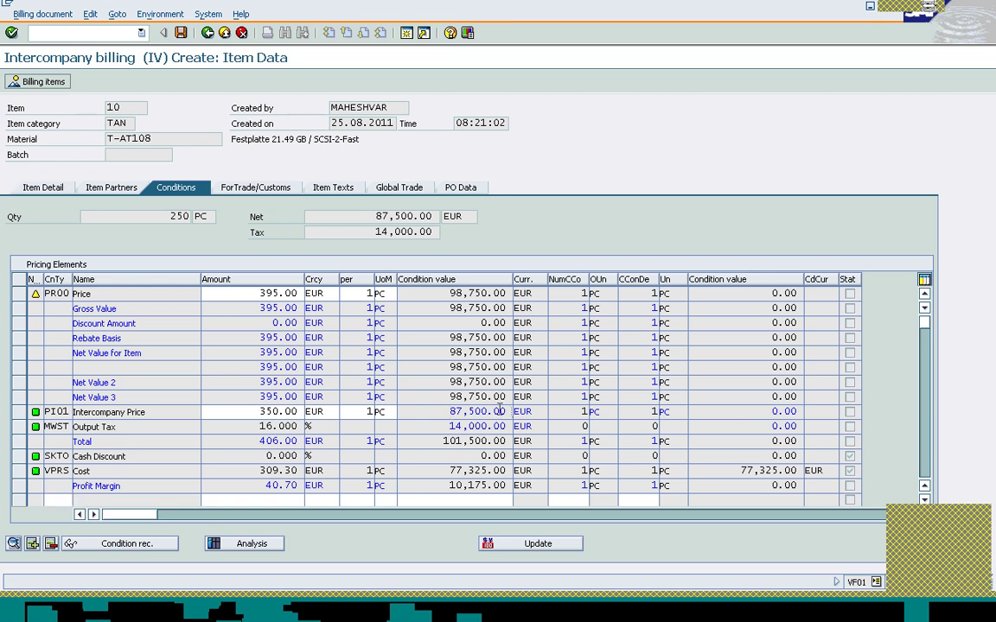
# - Review the PI01 condition value, save the intercompany billing document and read the details of the save message
pyautogui.moveTo(449, 412); pyautogui.dragTo(506, 412)
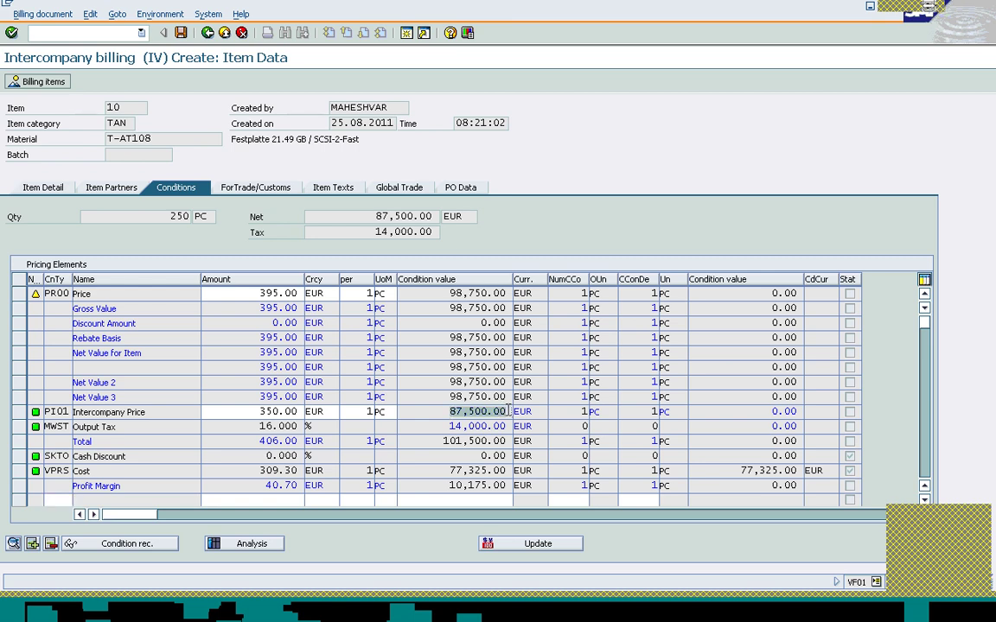
pyautogui.click(508, 411)
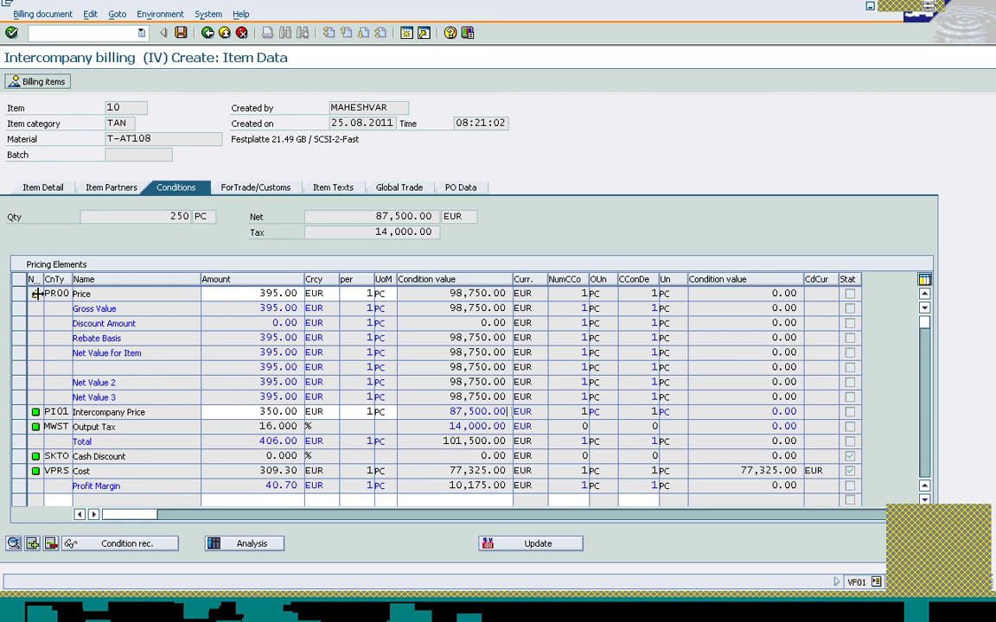
pyautogui.moveTo(36, 296)
pyautogui.click(208, 33)
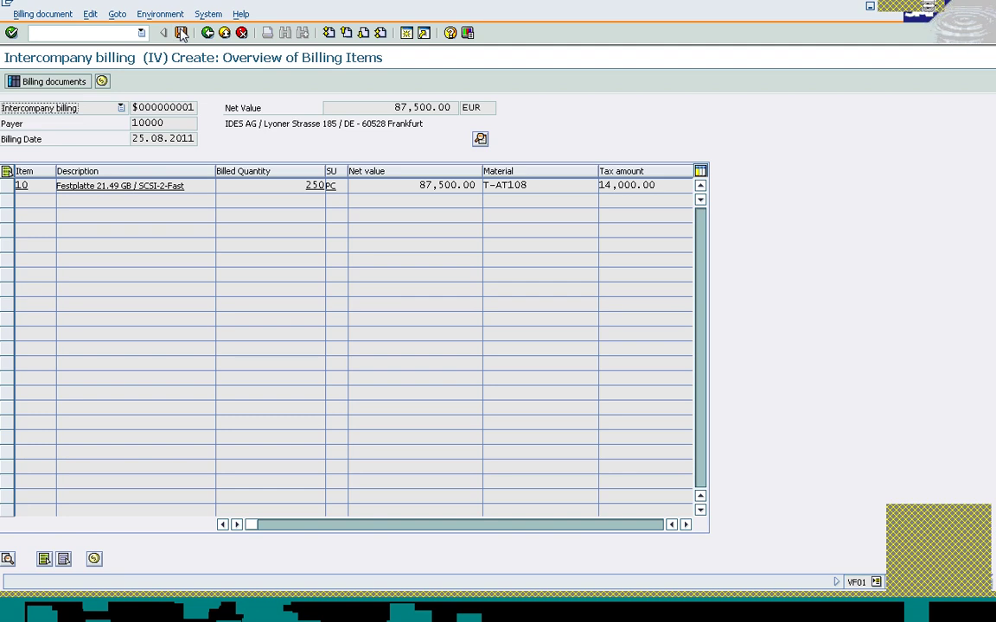
pyautogui.click(182, 33)
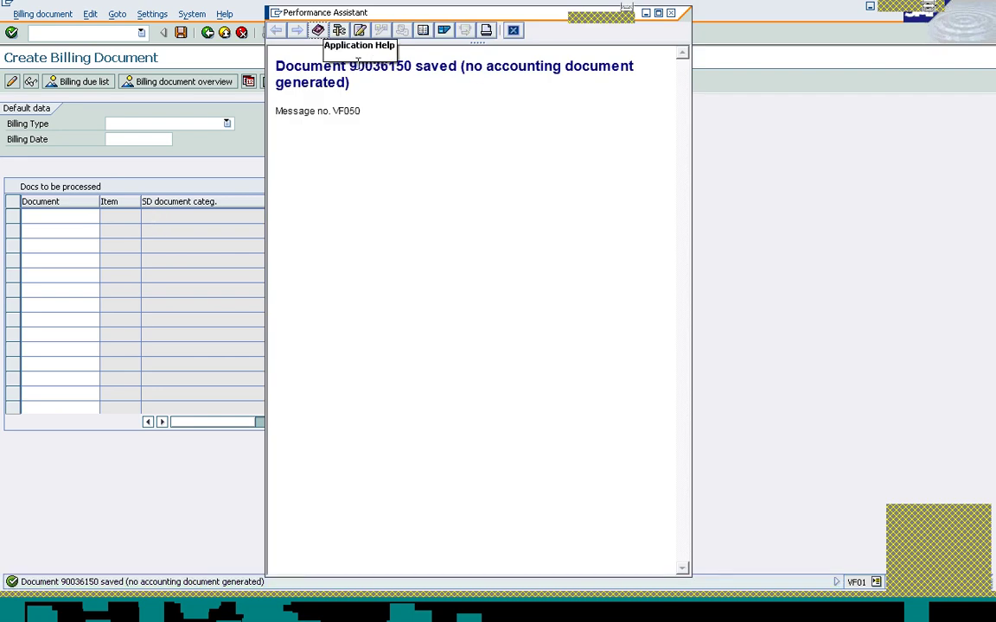
pyautogui.moveTo(349, 66); pyautogui.dragTo(413, 66)
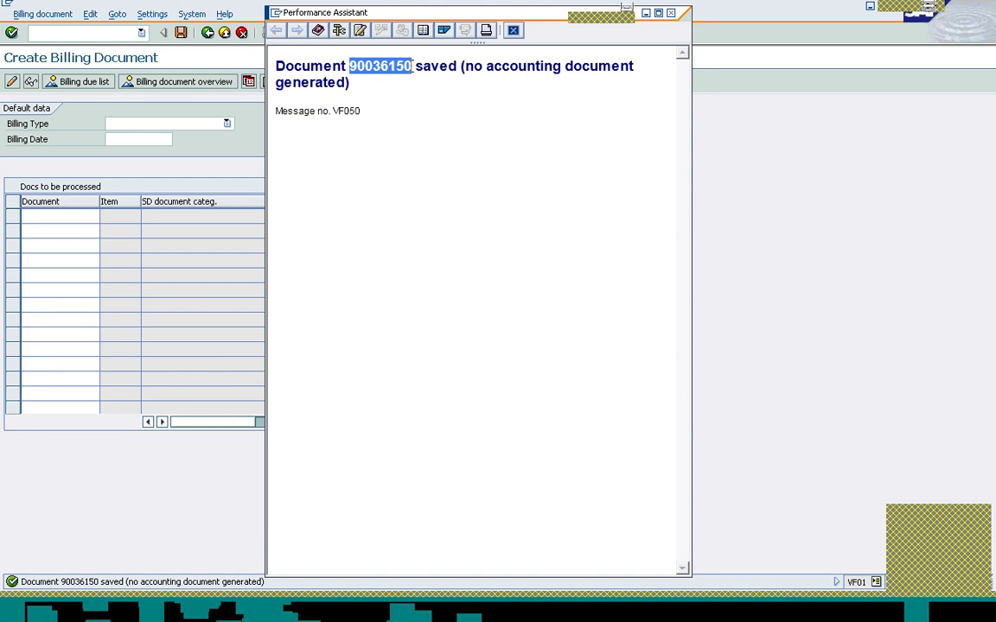
pyautogui.click(512, 32)
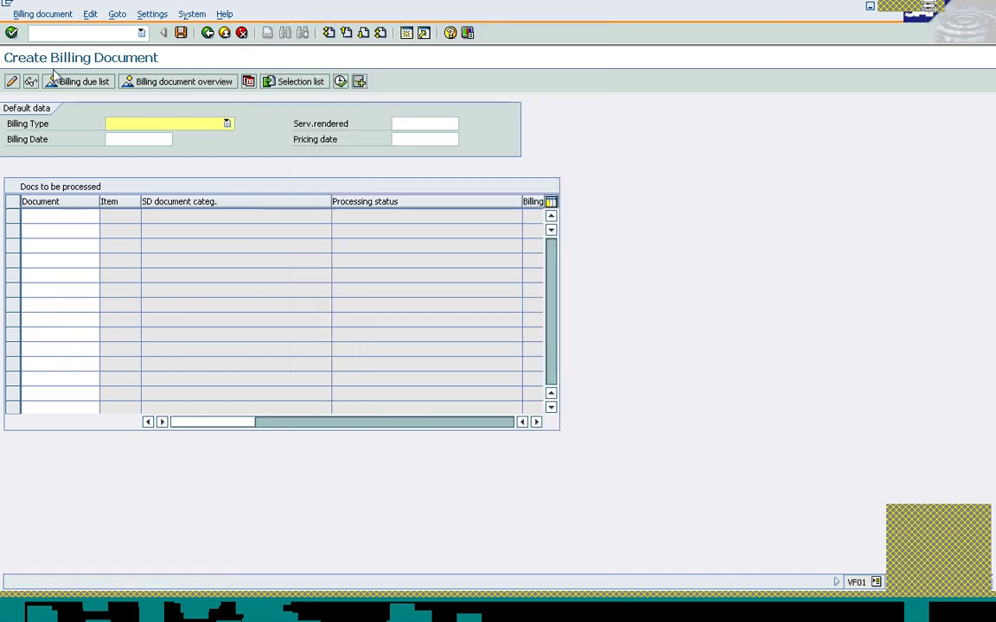
# - Try to release the intercompany billing document to accounting with transaction VF02 and display the error message's details
pyautogui.click(57, 34)
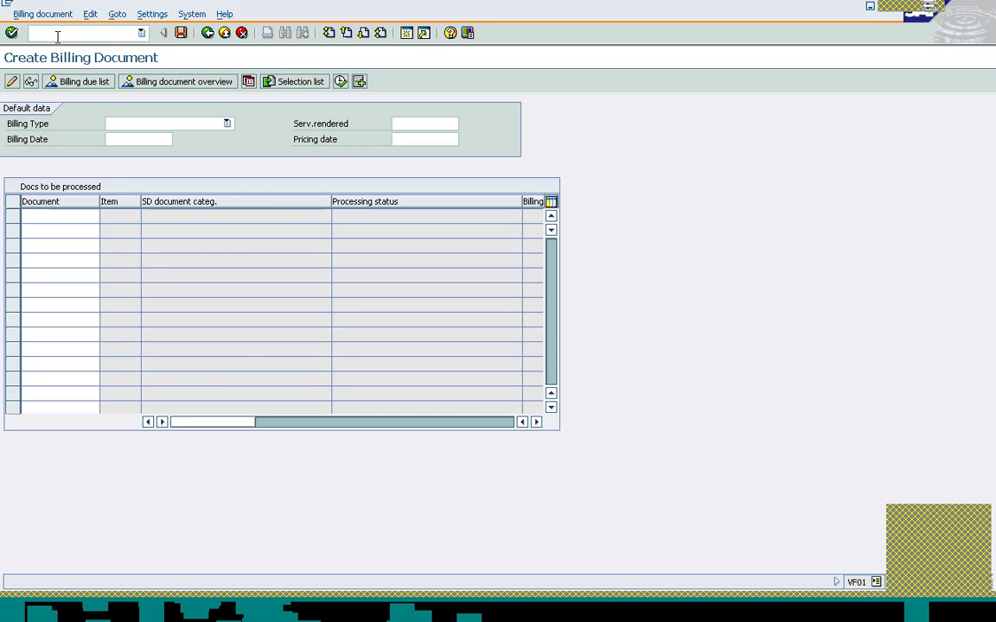
pyautogui.write('/nvf02')
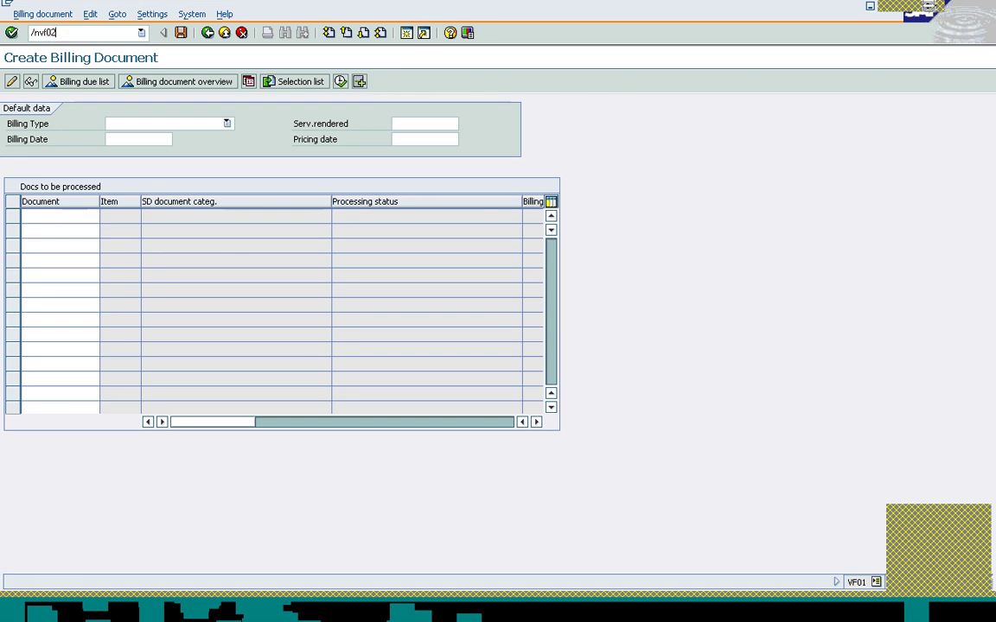
pyautogui.press('Return')
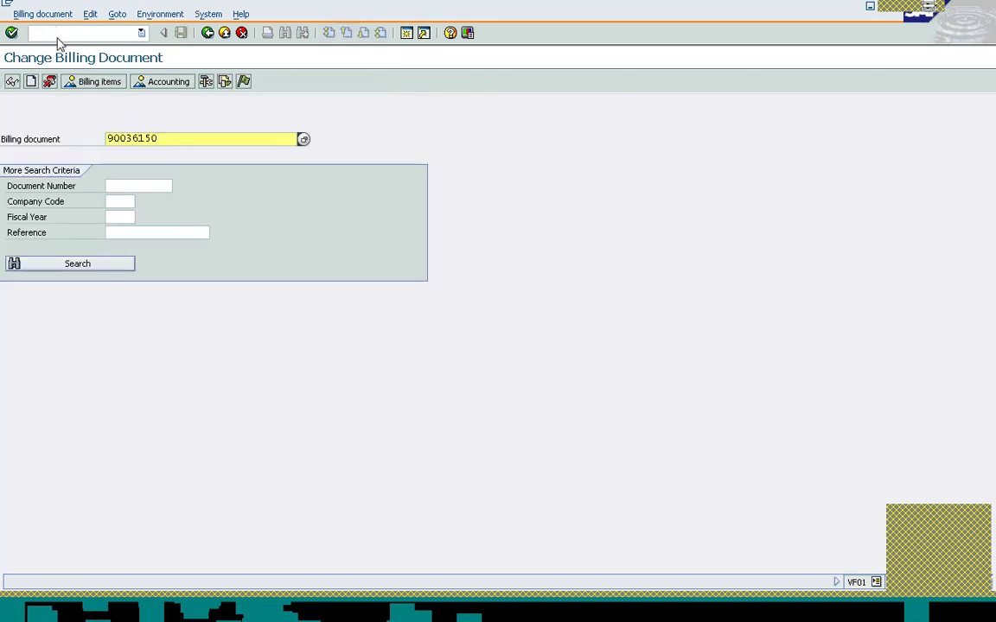
pyautogui.click(244, 82)
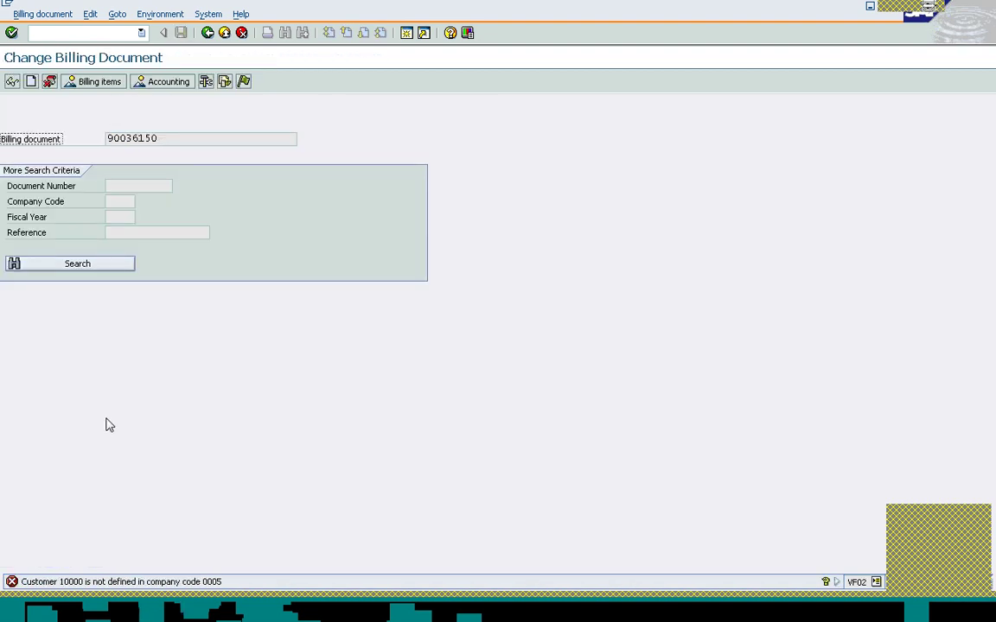
pyautogui.doubleClick(151, 581)
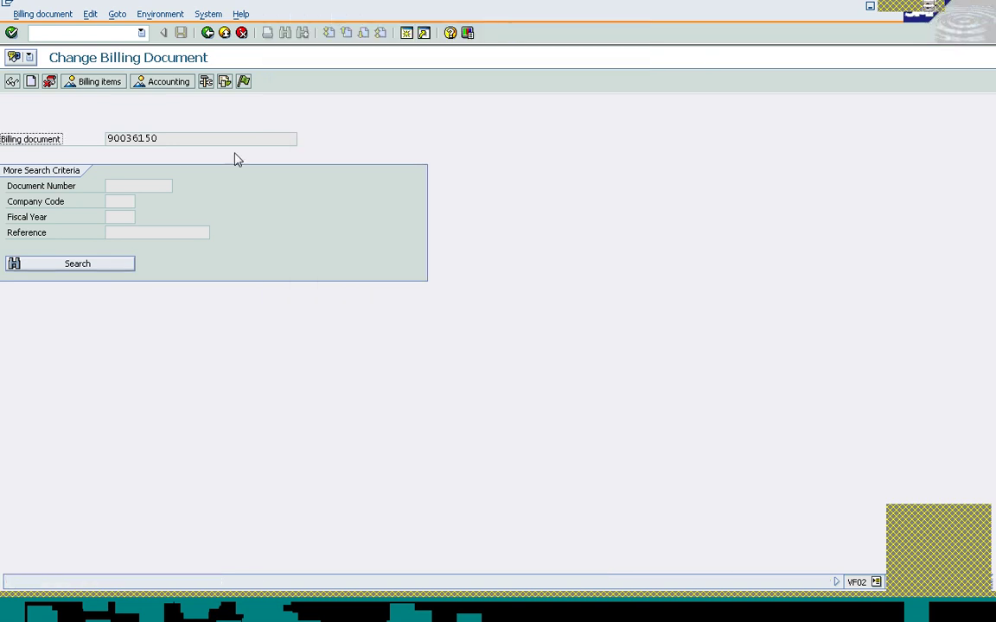
pyautogui.click(229, 139)
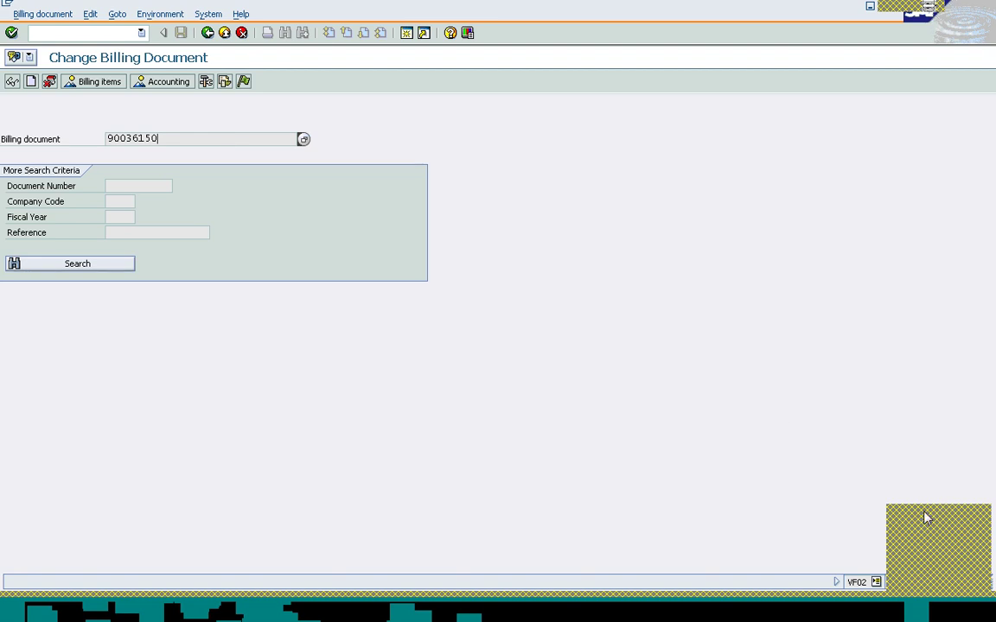
pyautogui.moveTo(926, 517); pyautogui.dragTo(923, 464)
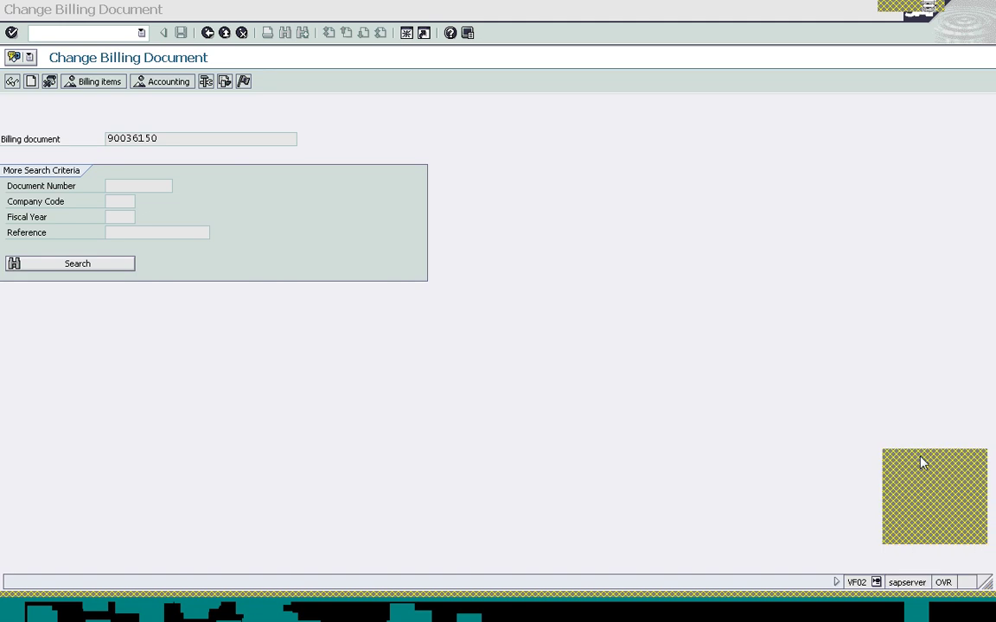